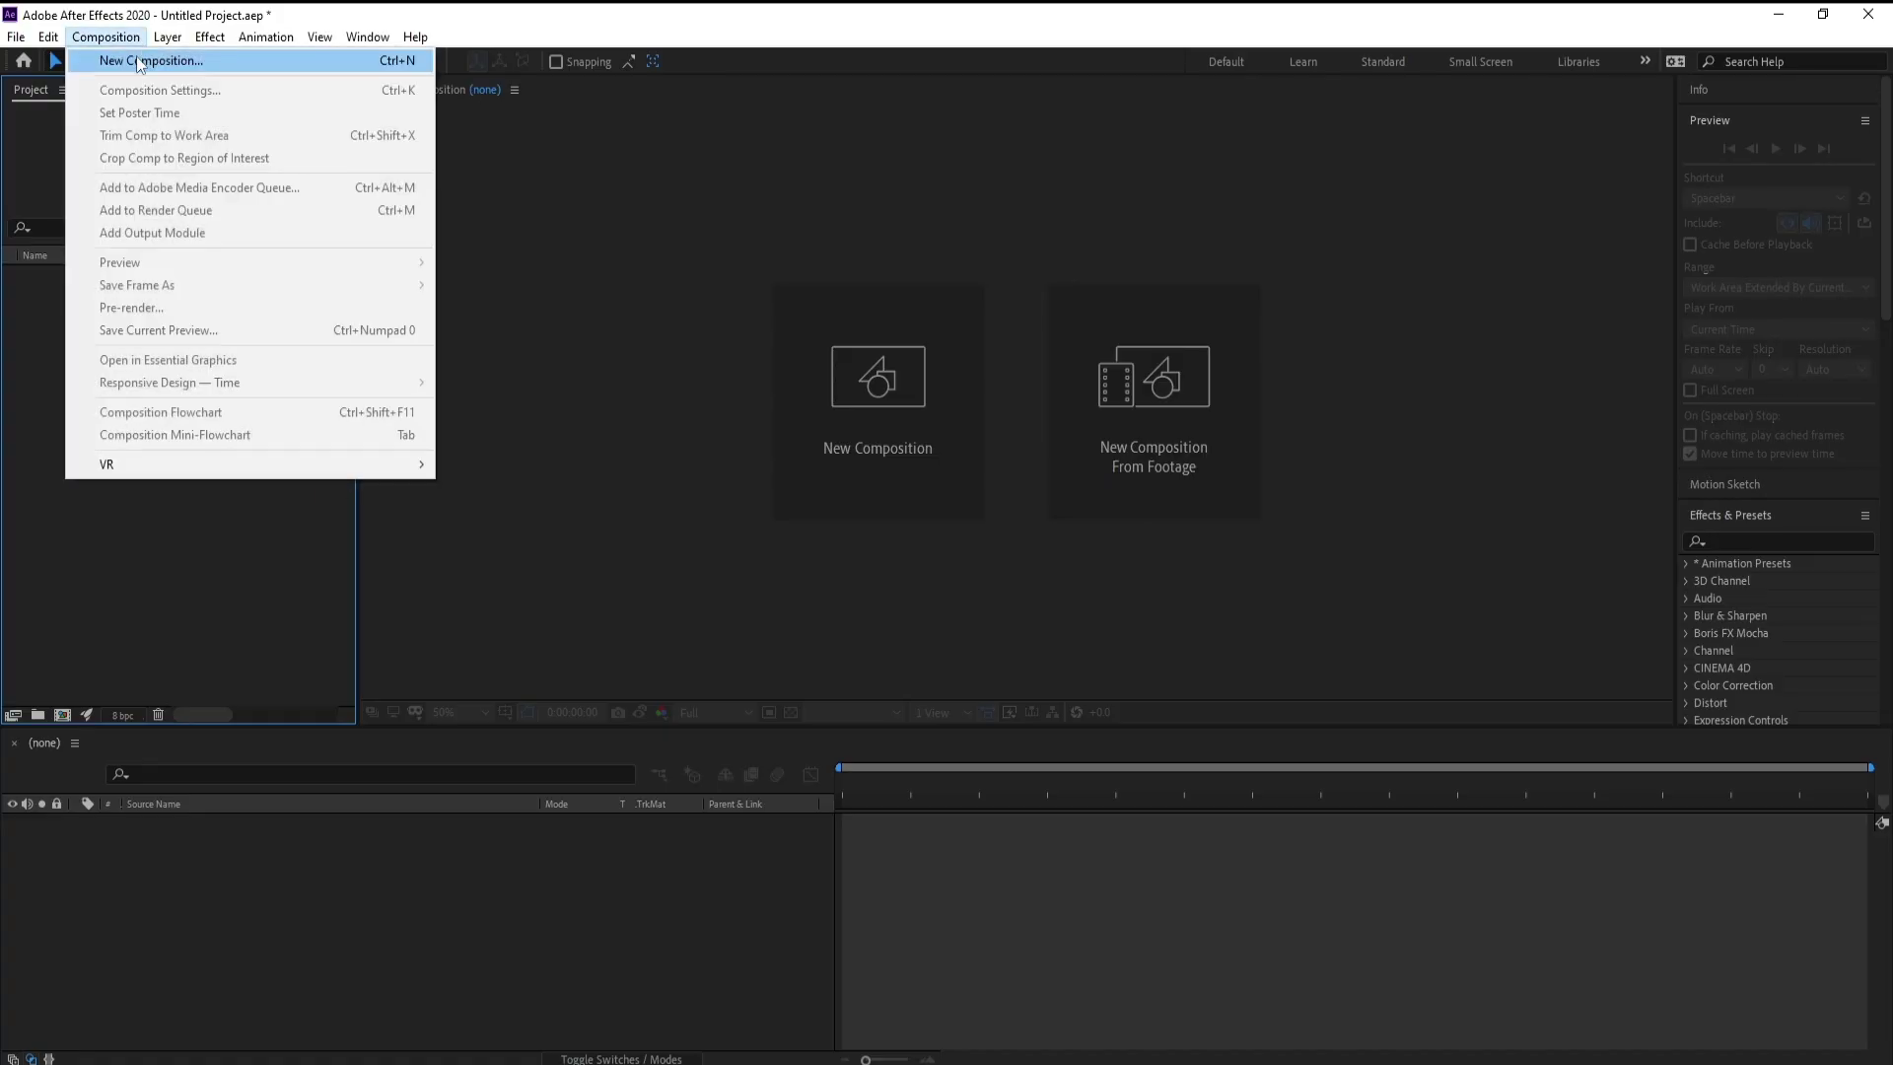
Create Comp 1 at 1920×1080, 60 fps, 10 seconds, and start a new solid layer
{"action": "left_click", "coordinate": [113, 59]}
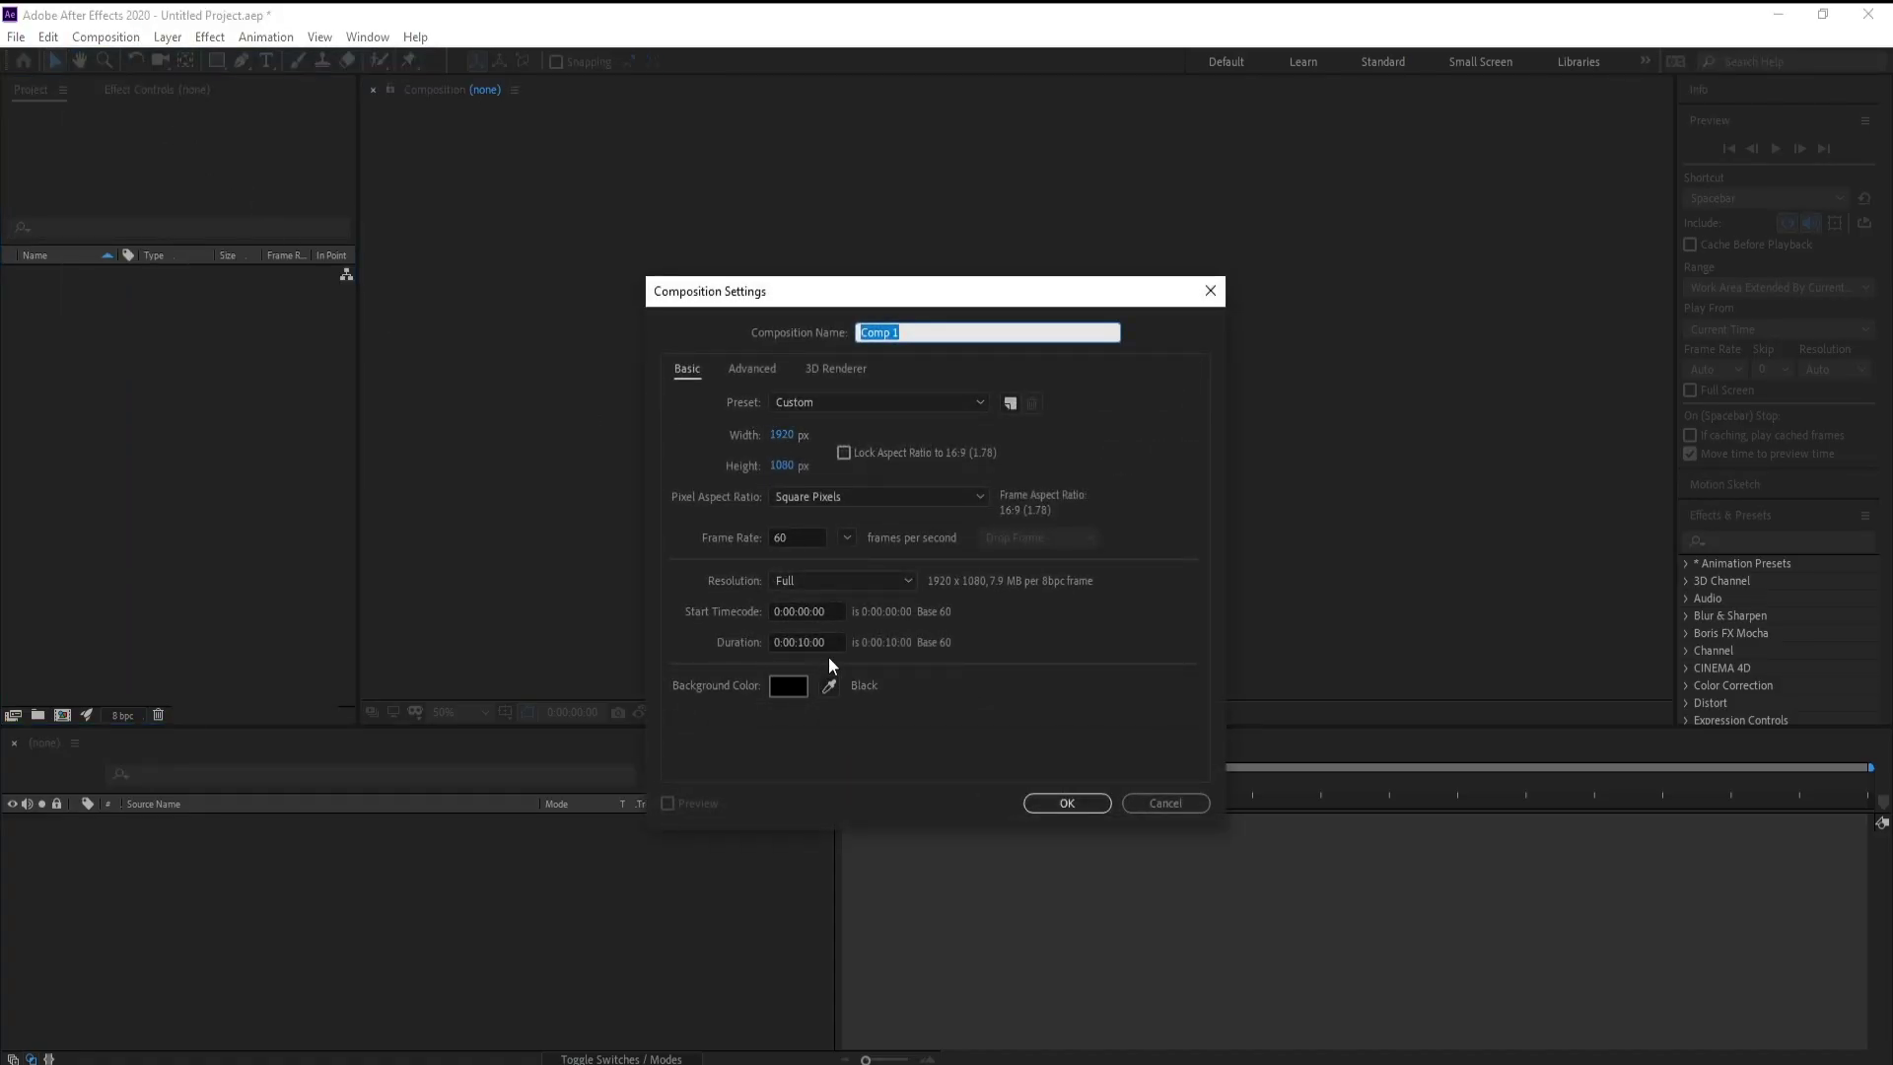
{"action": "left_click", "coordinate": [1067, 802]}
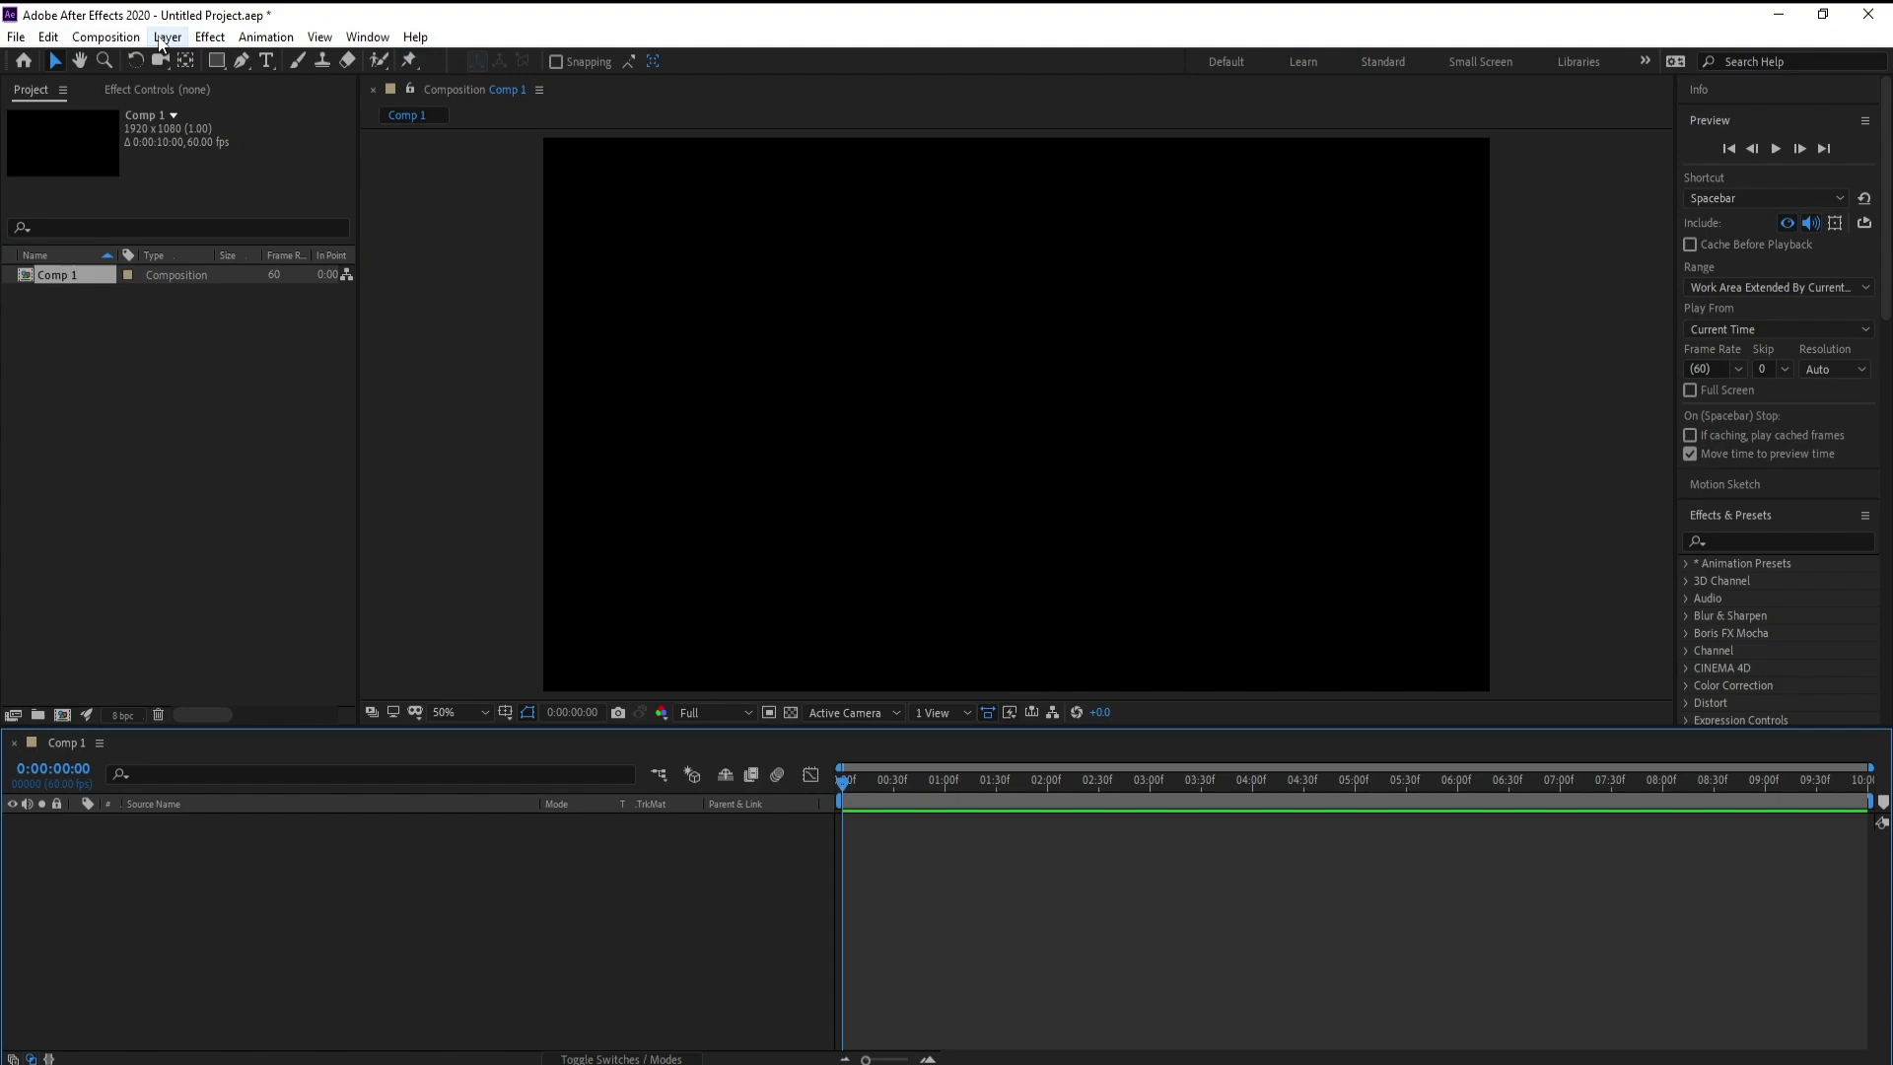
{"action": "left_click", "coordinate": [161, 40]}
{"action": "mouse_move", "coordinate": [202, 63]}
{"action": "left_click", "coordinate": [508, 87]}
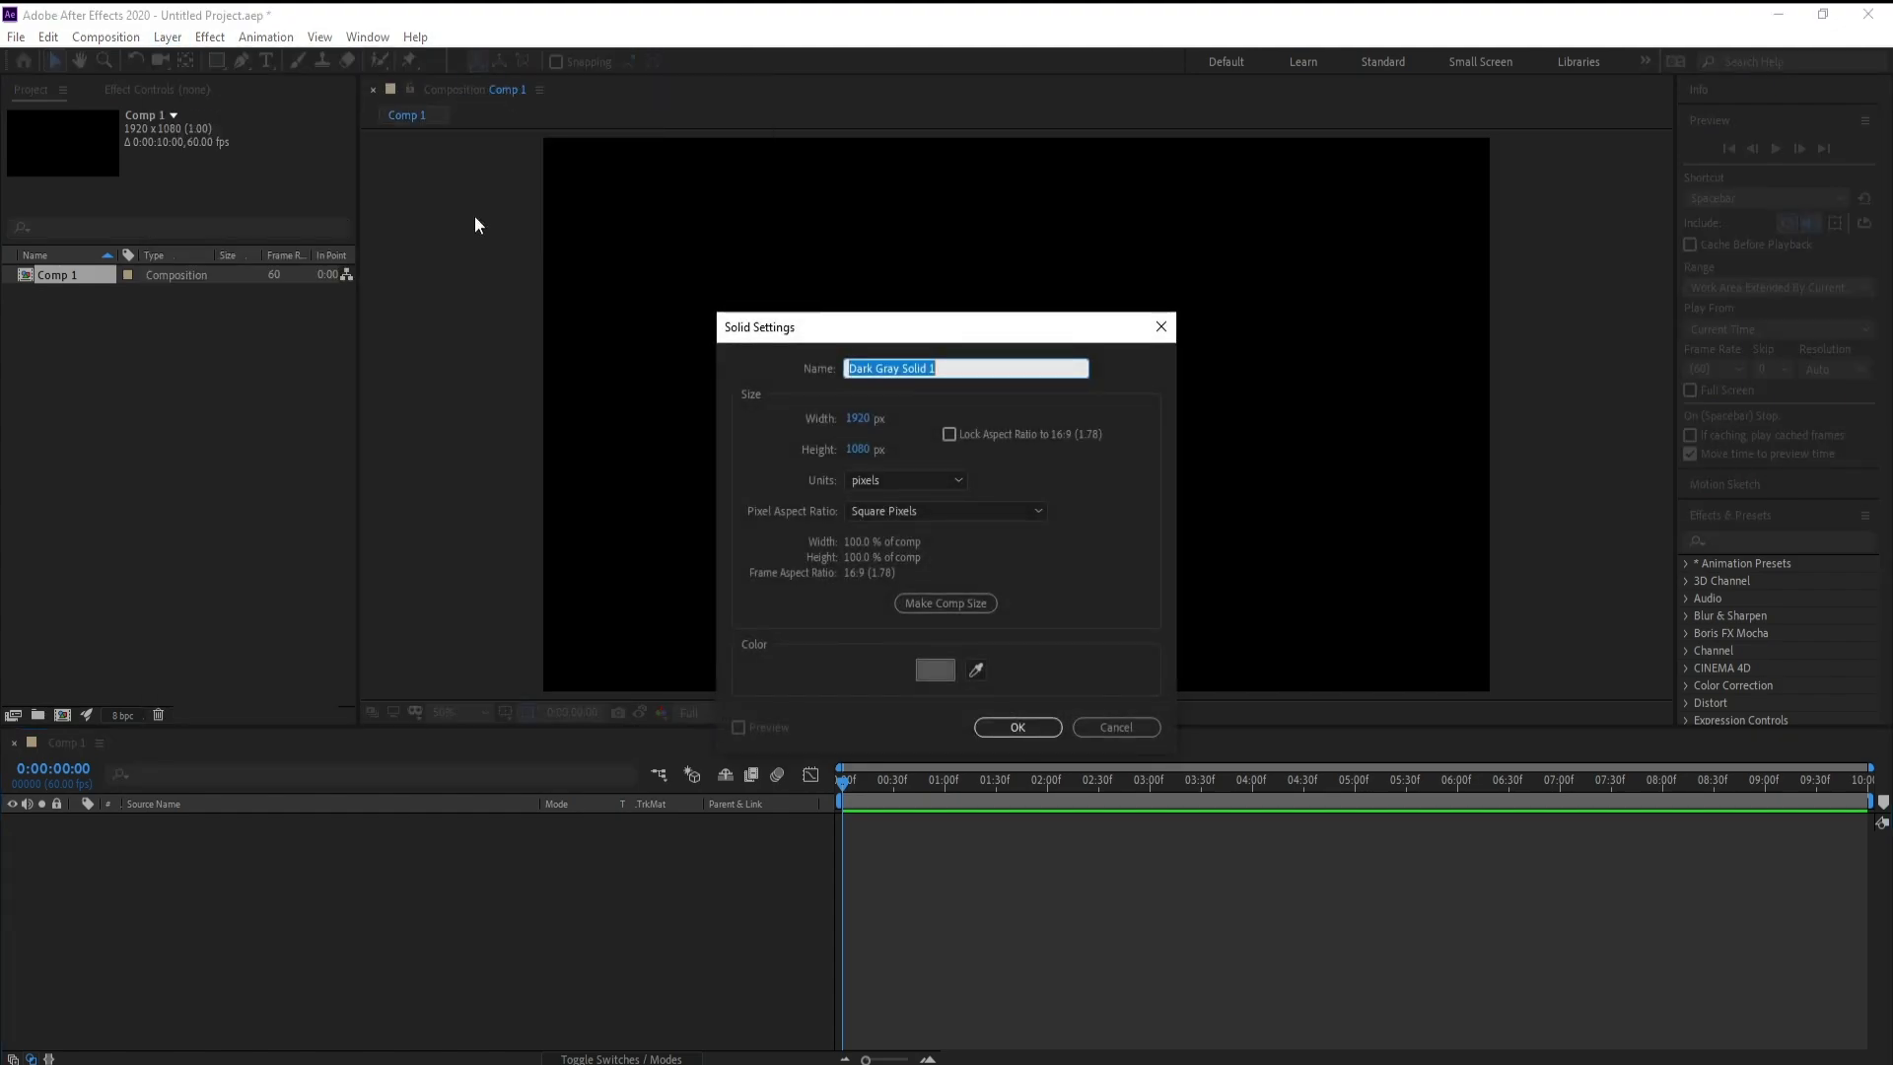
Create the dark gray solid and apply Fractal Noise to it
{"action": "left_click", "coordinate": [1016, 725]}
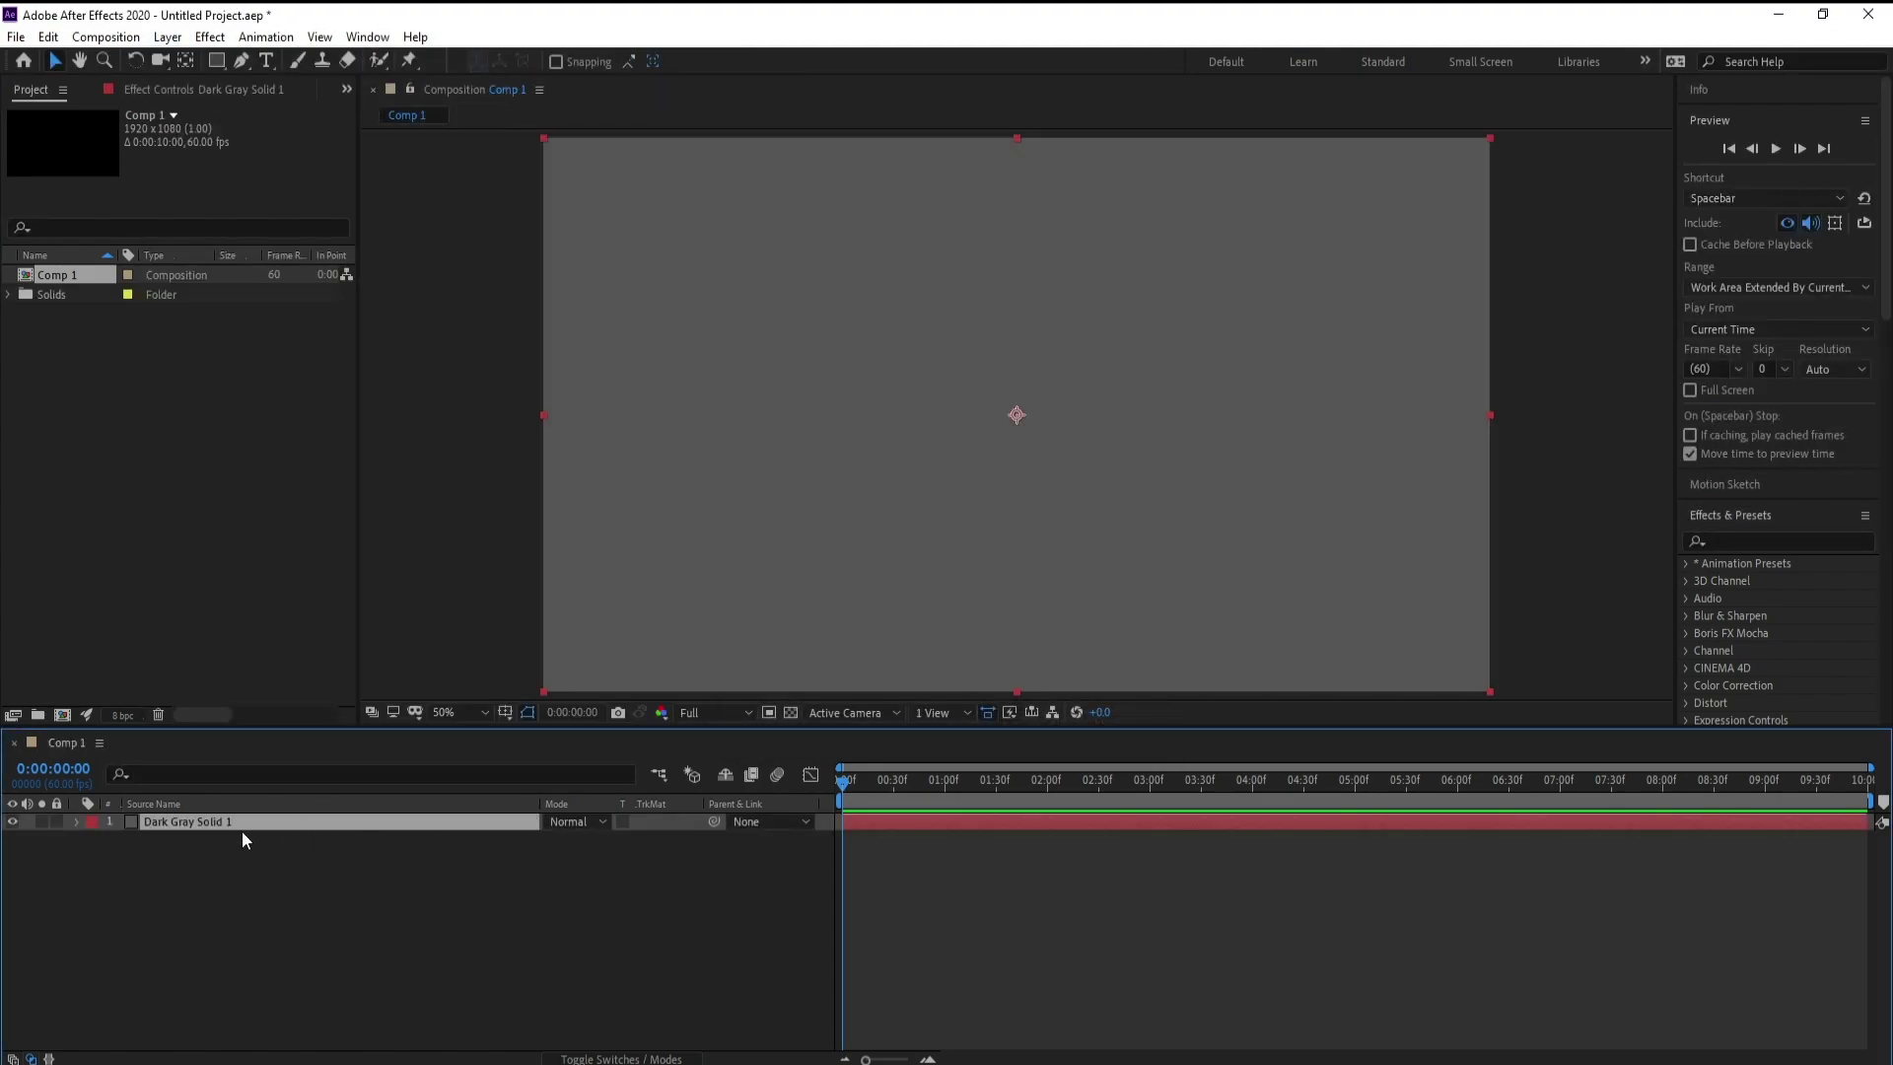
{"action": "left_click", "coordinate": [210, 38]}
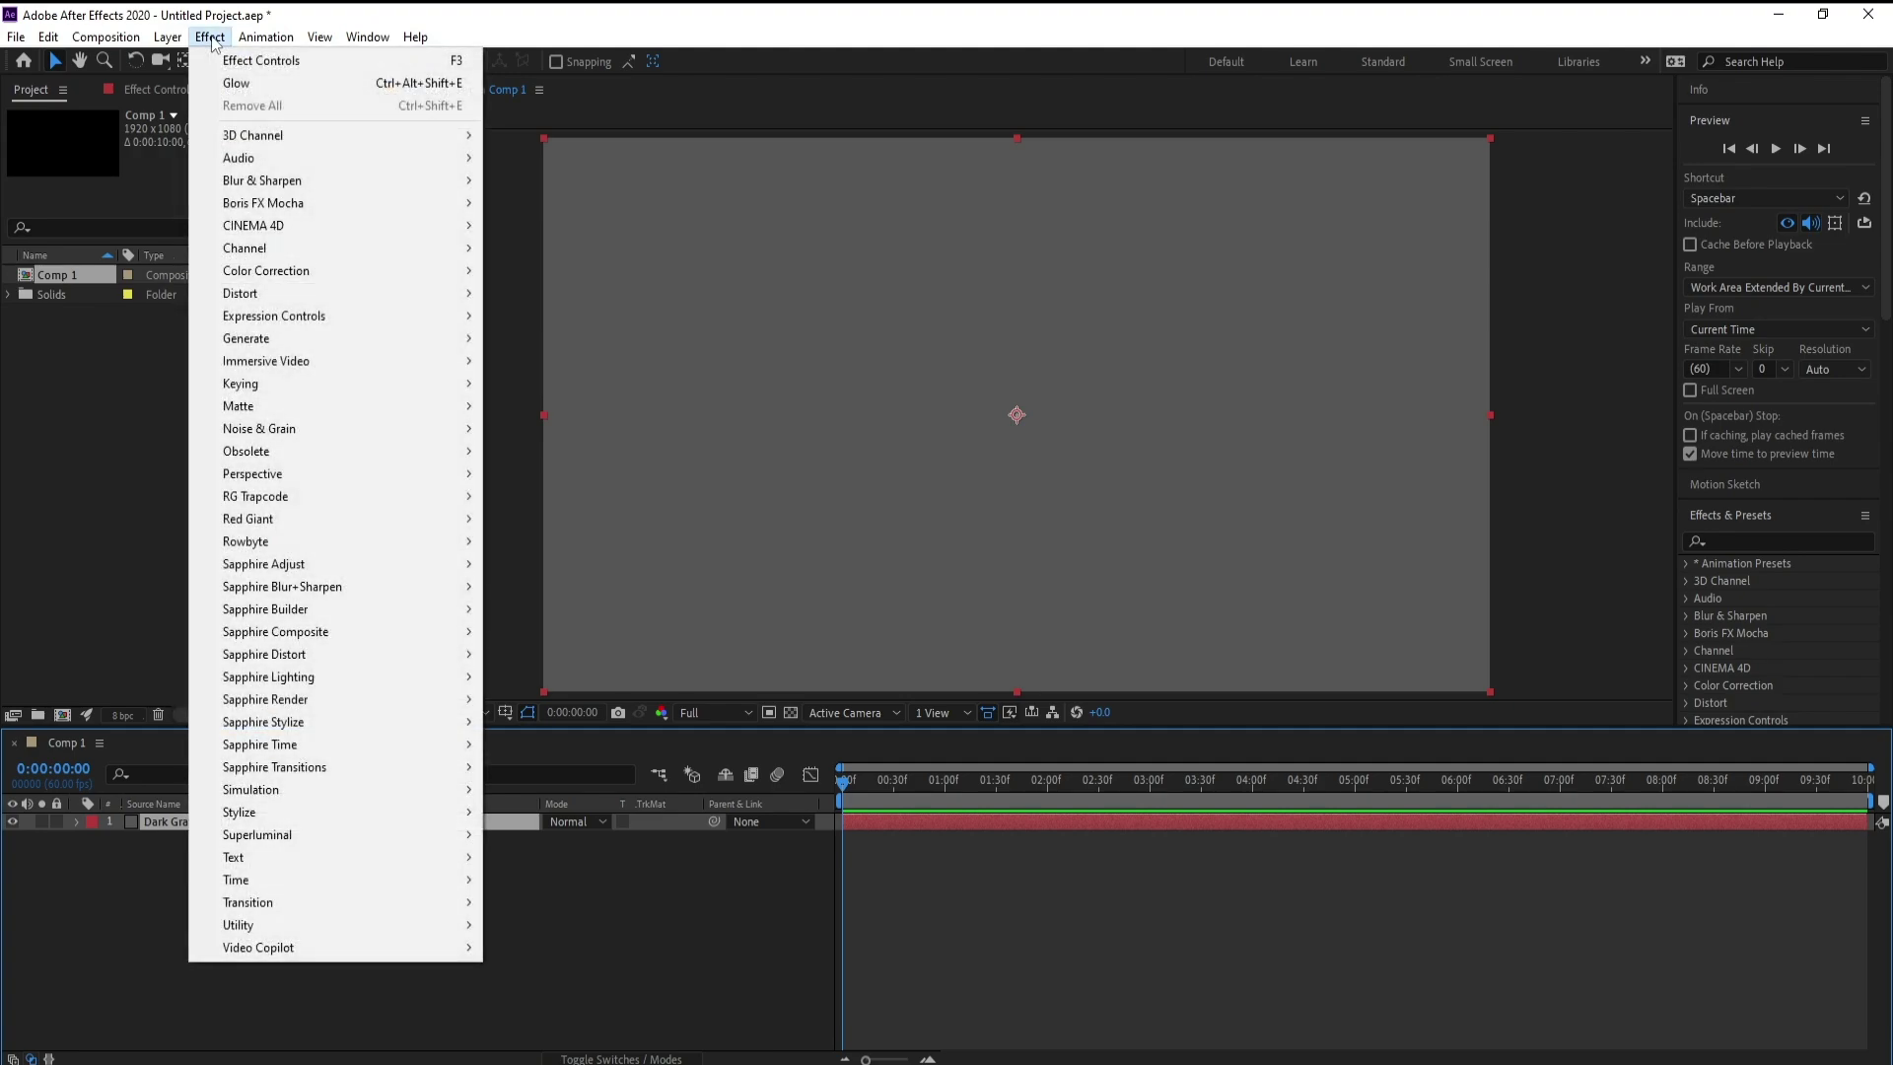
{"action": "mouse_move", "coordinate": [316, 428]}
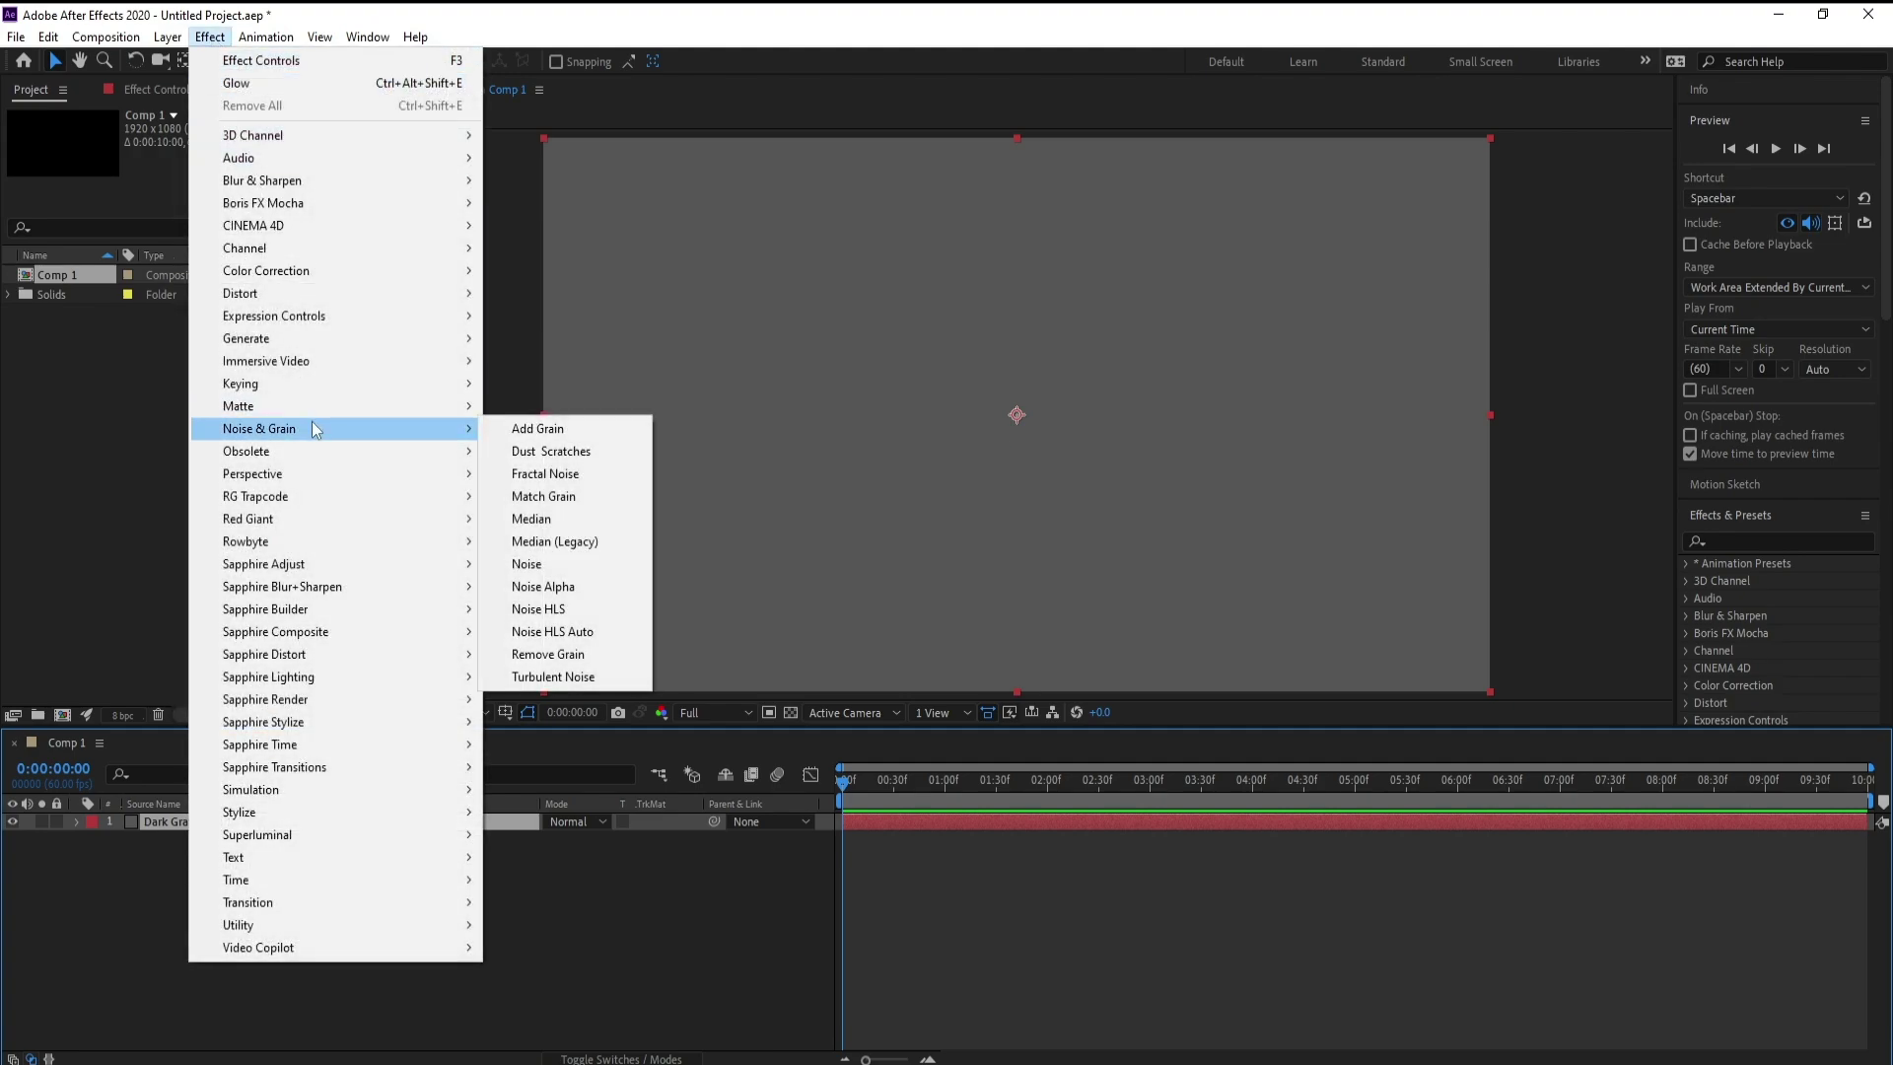
{"action": "left_click", "coordinate": [547, 474]}
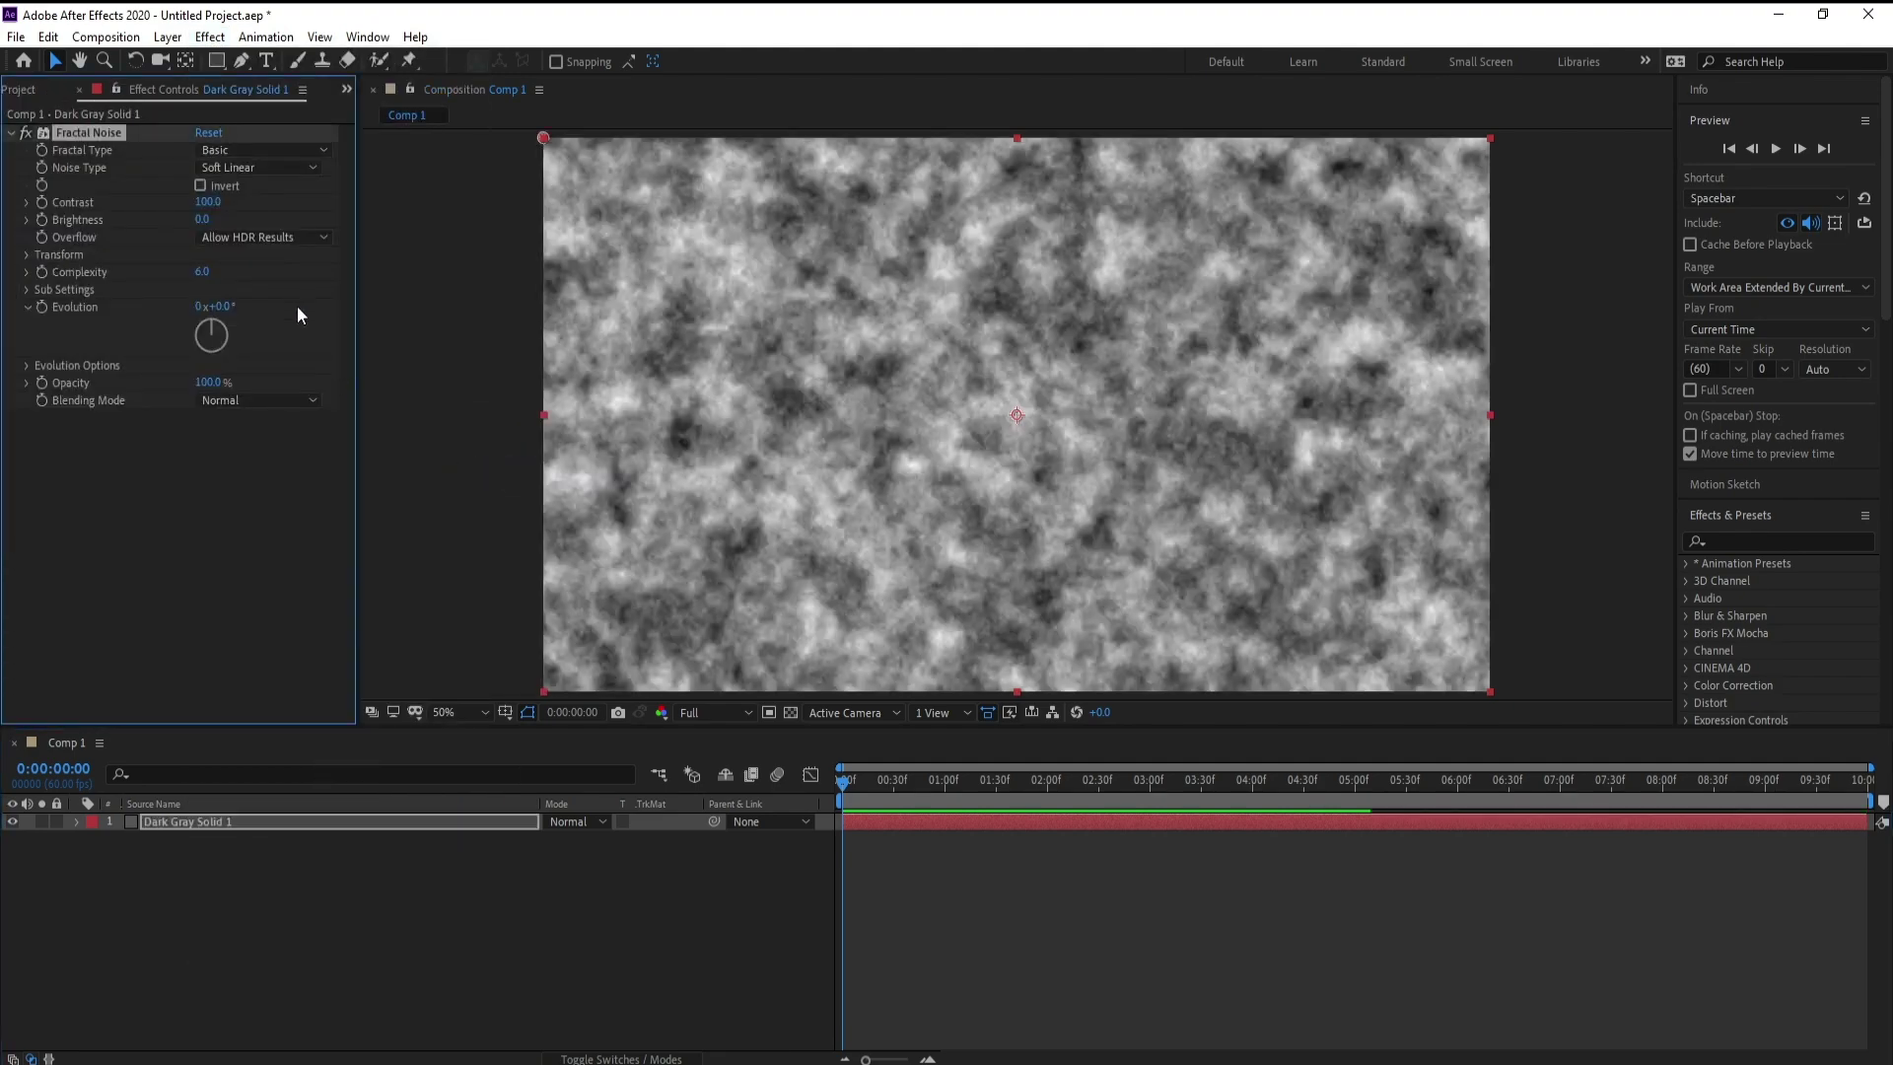
Add Posterize and Directional Blur below Fractal Noise
{"action": "left_click", "coordinate": [212, 37]}
{"action": "mouse_move", "coordinate": [471, 811]}
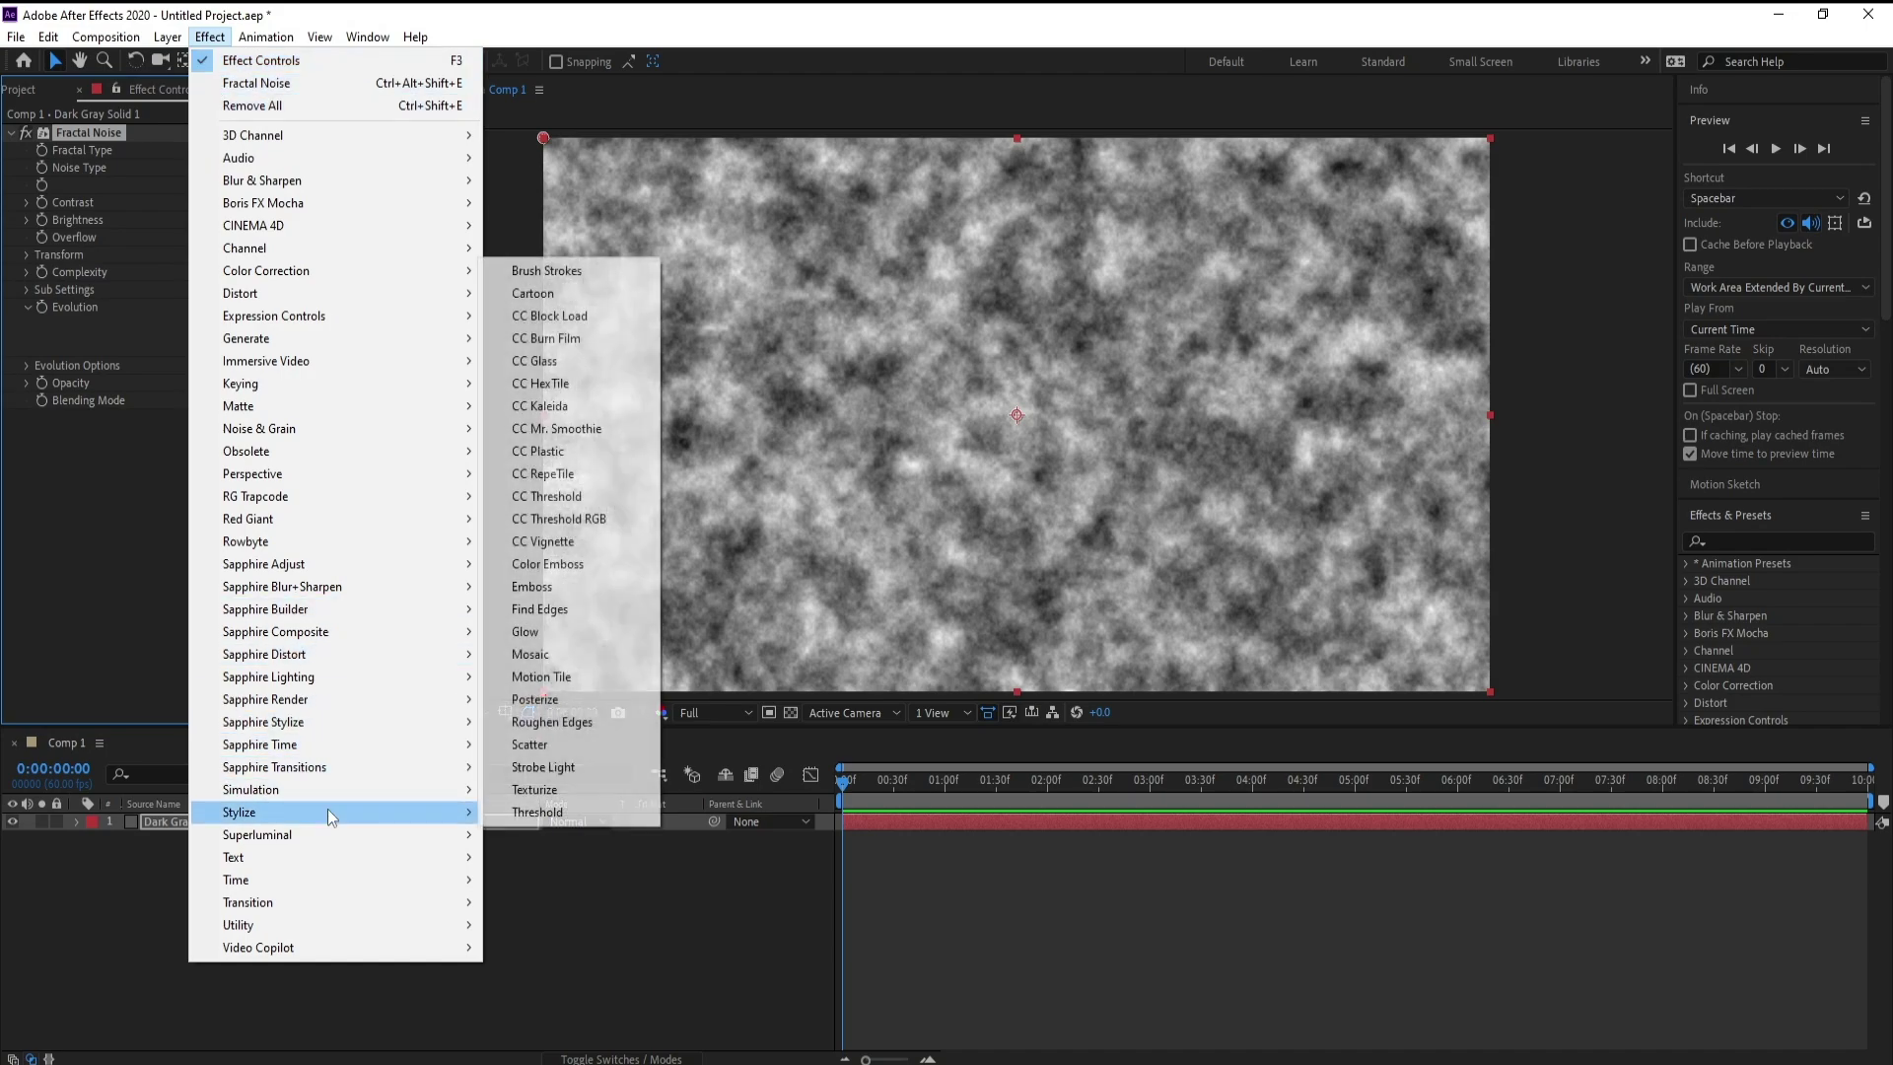
{"action": "left_click", "coordinate": [534, 699]}
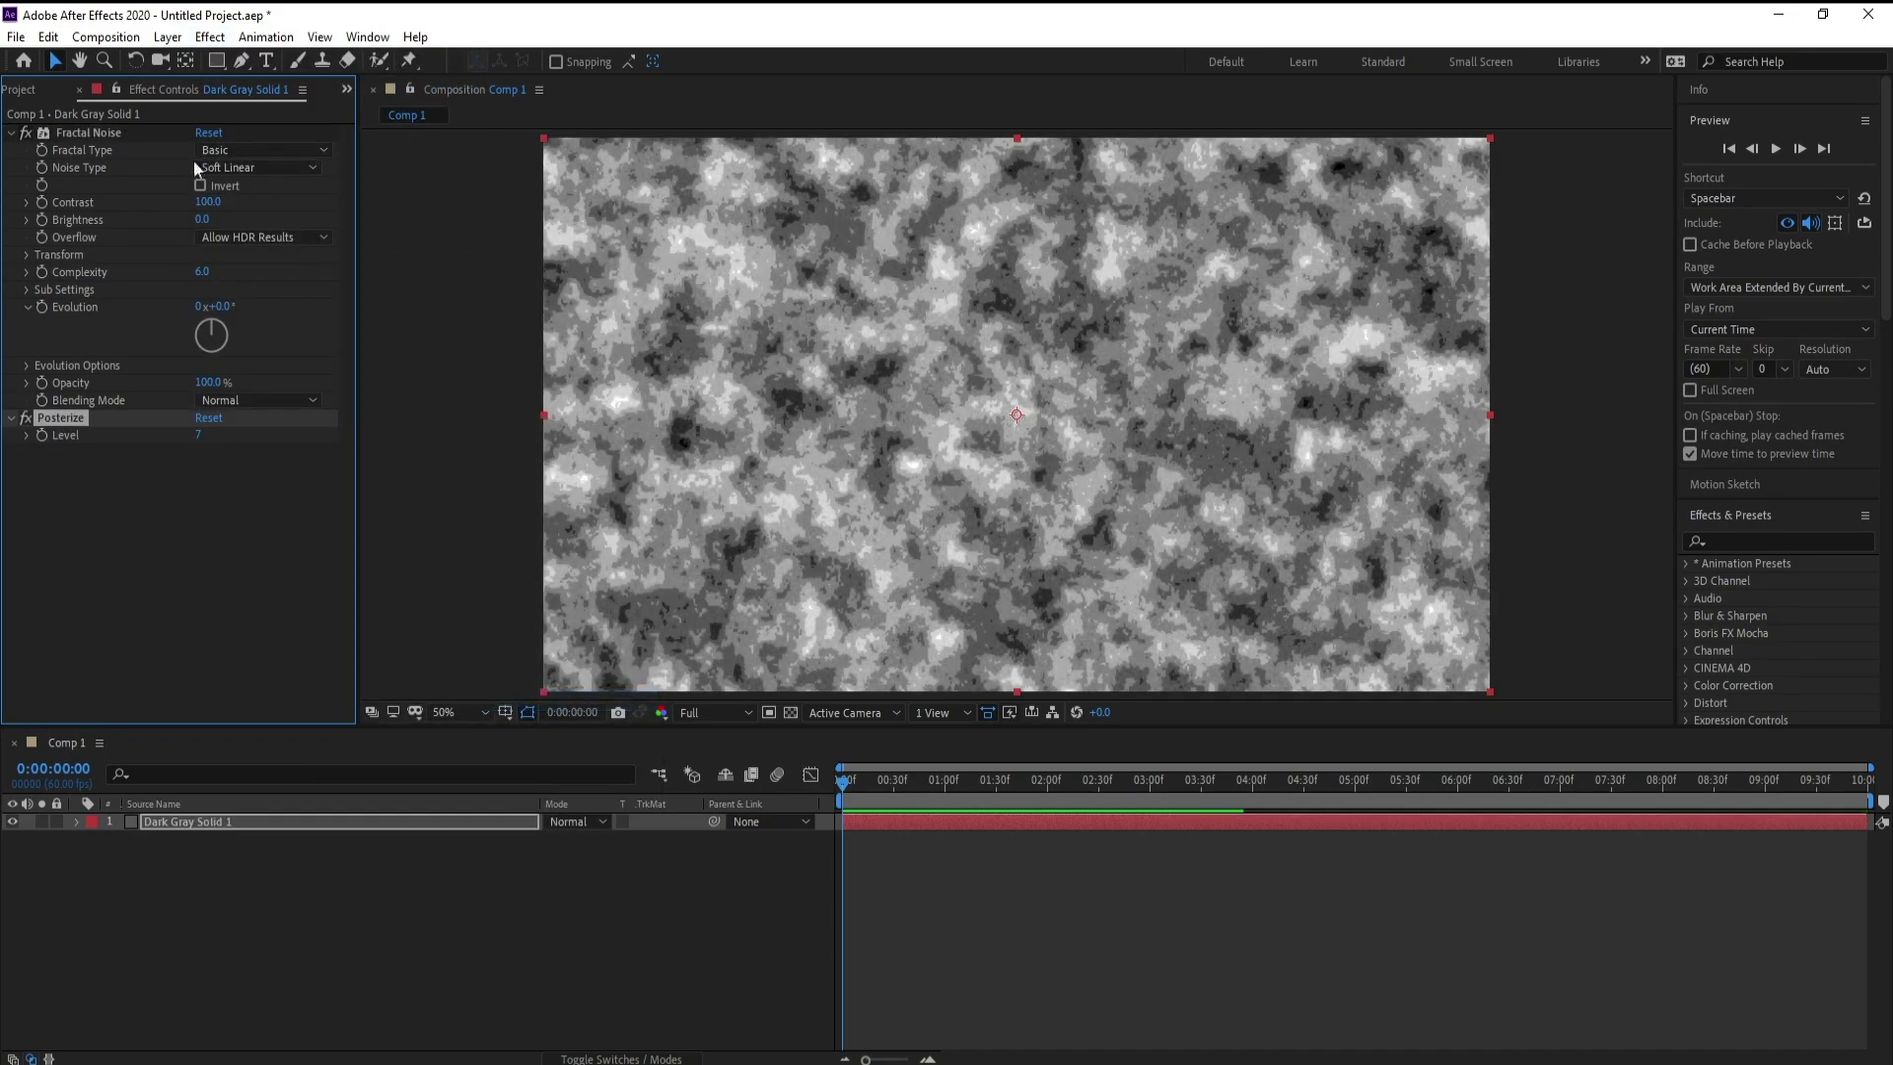
{"action": "left_click", "coordinate": [210, 37]}
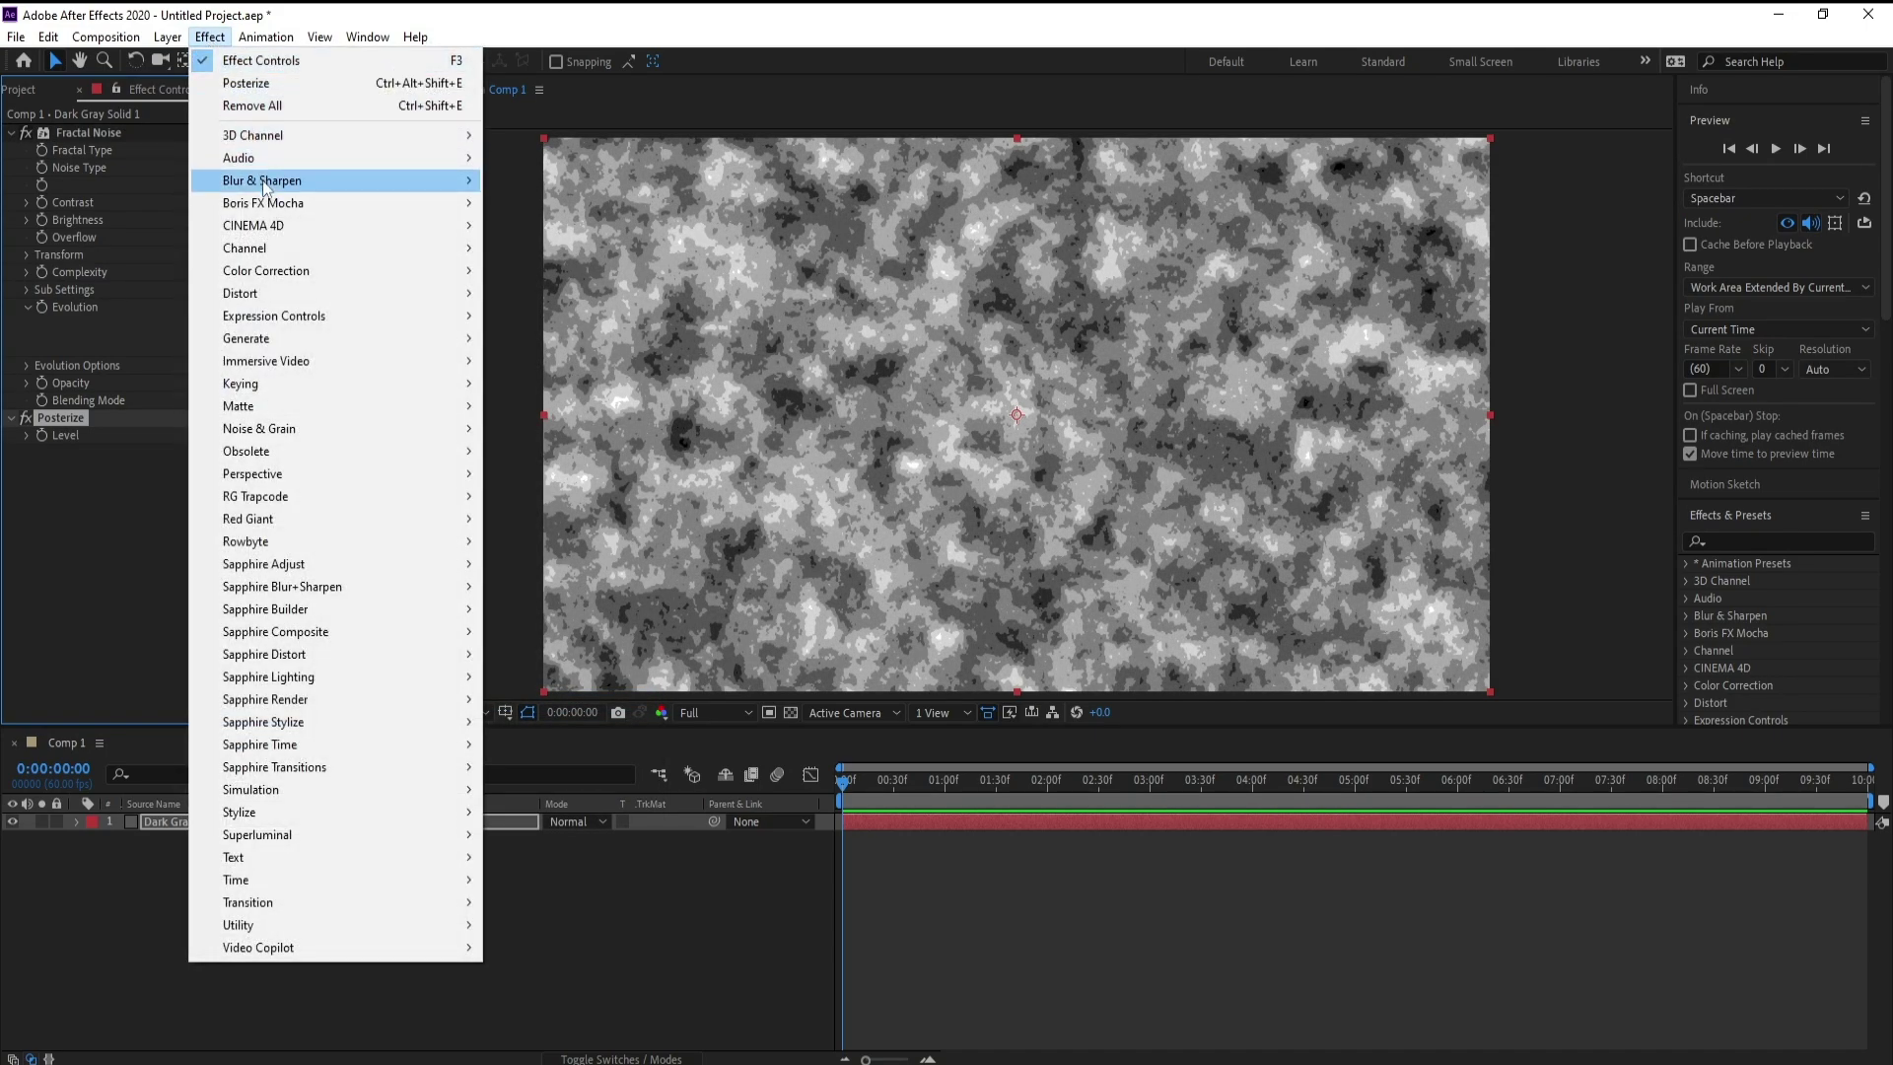
{"action": "mouse_move", "coordinate": [304, 181]}
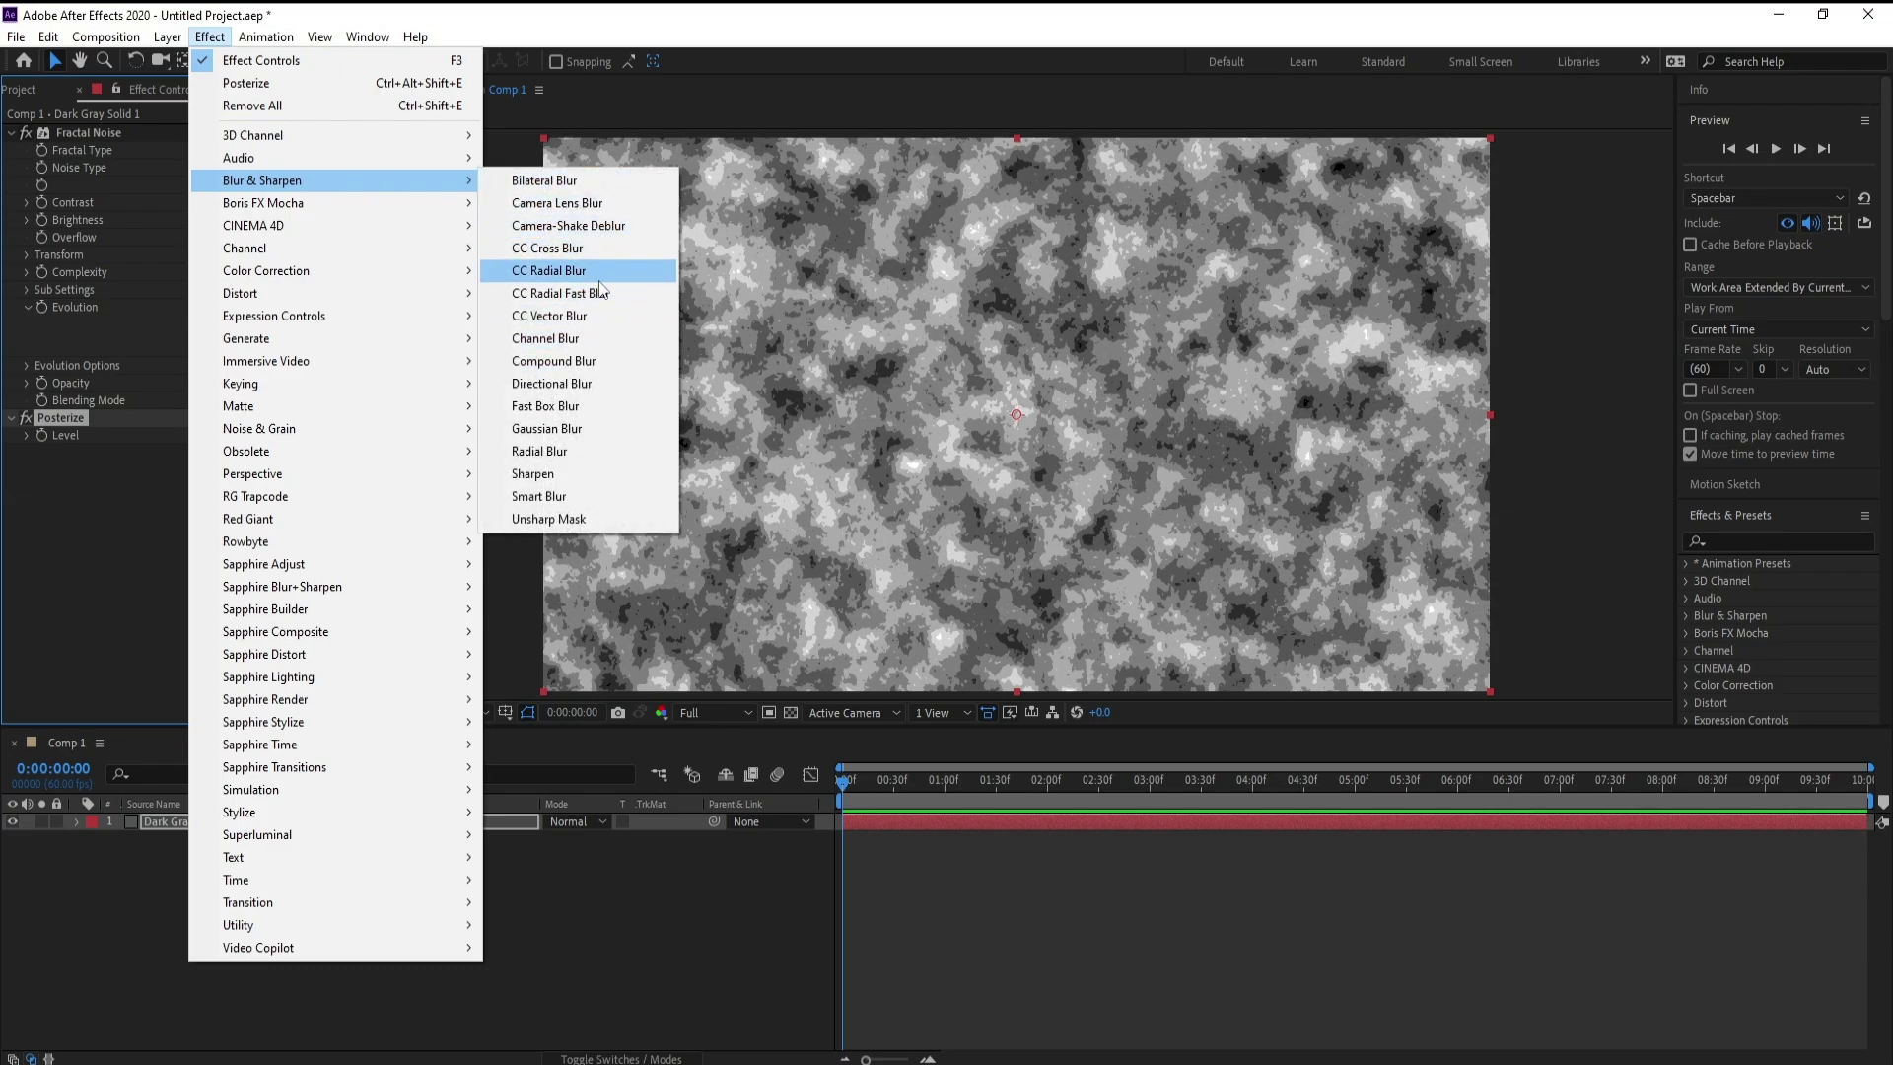
{"action": "left_click", "coordinate": [584, 390]}
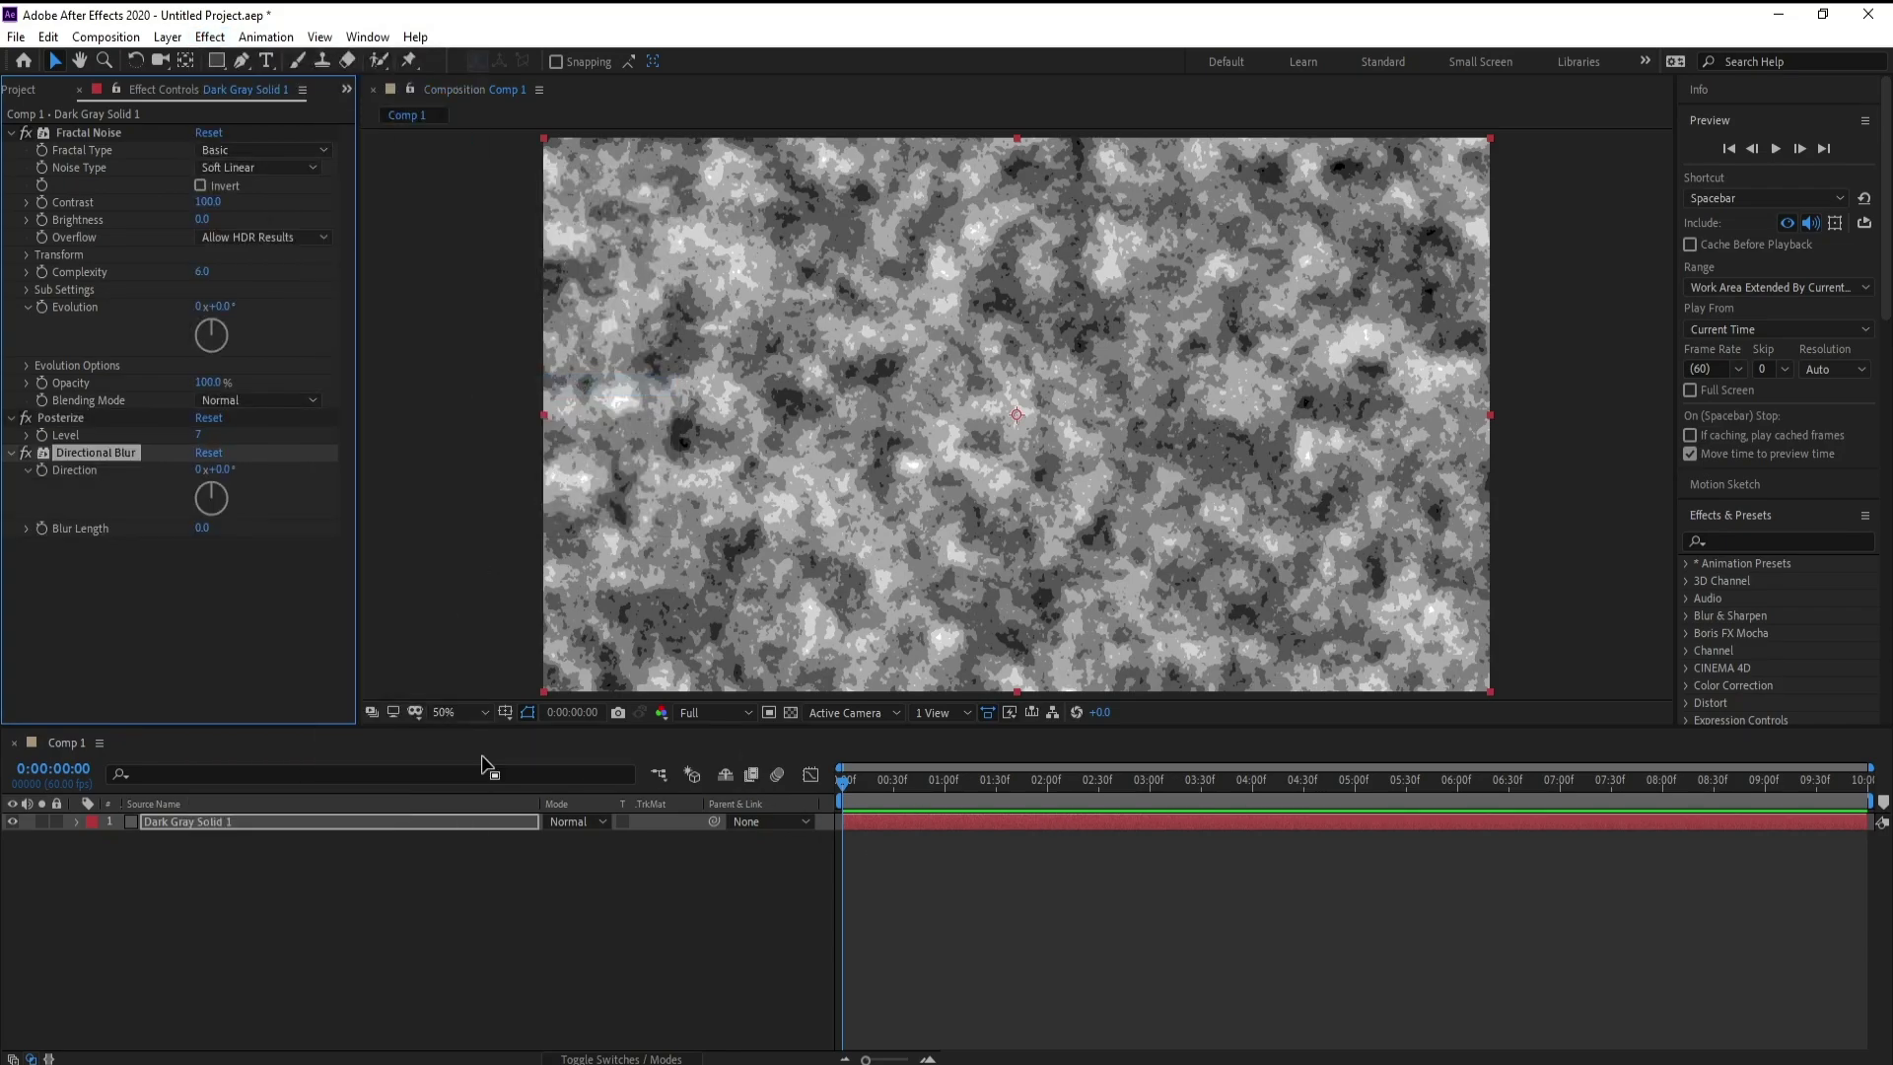
Set Posterize Level to 2 and Directional Blur Direction to 90°
{"action": "left_click", "coordinate": [200, 435]}
{"action": "key", "text": "Return"}
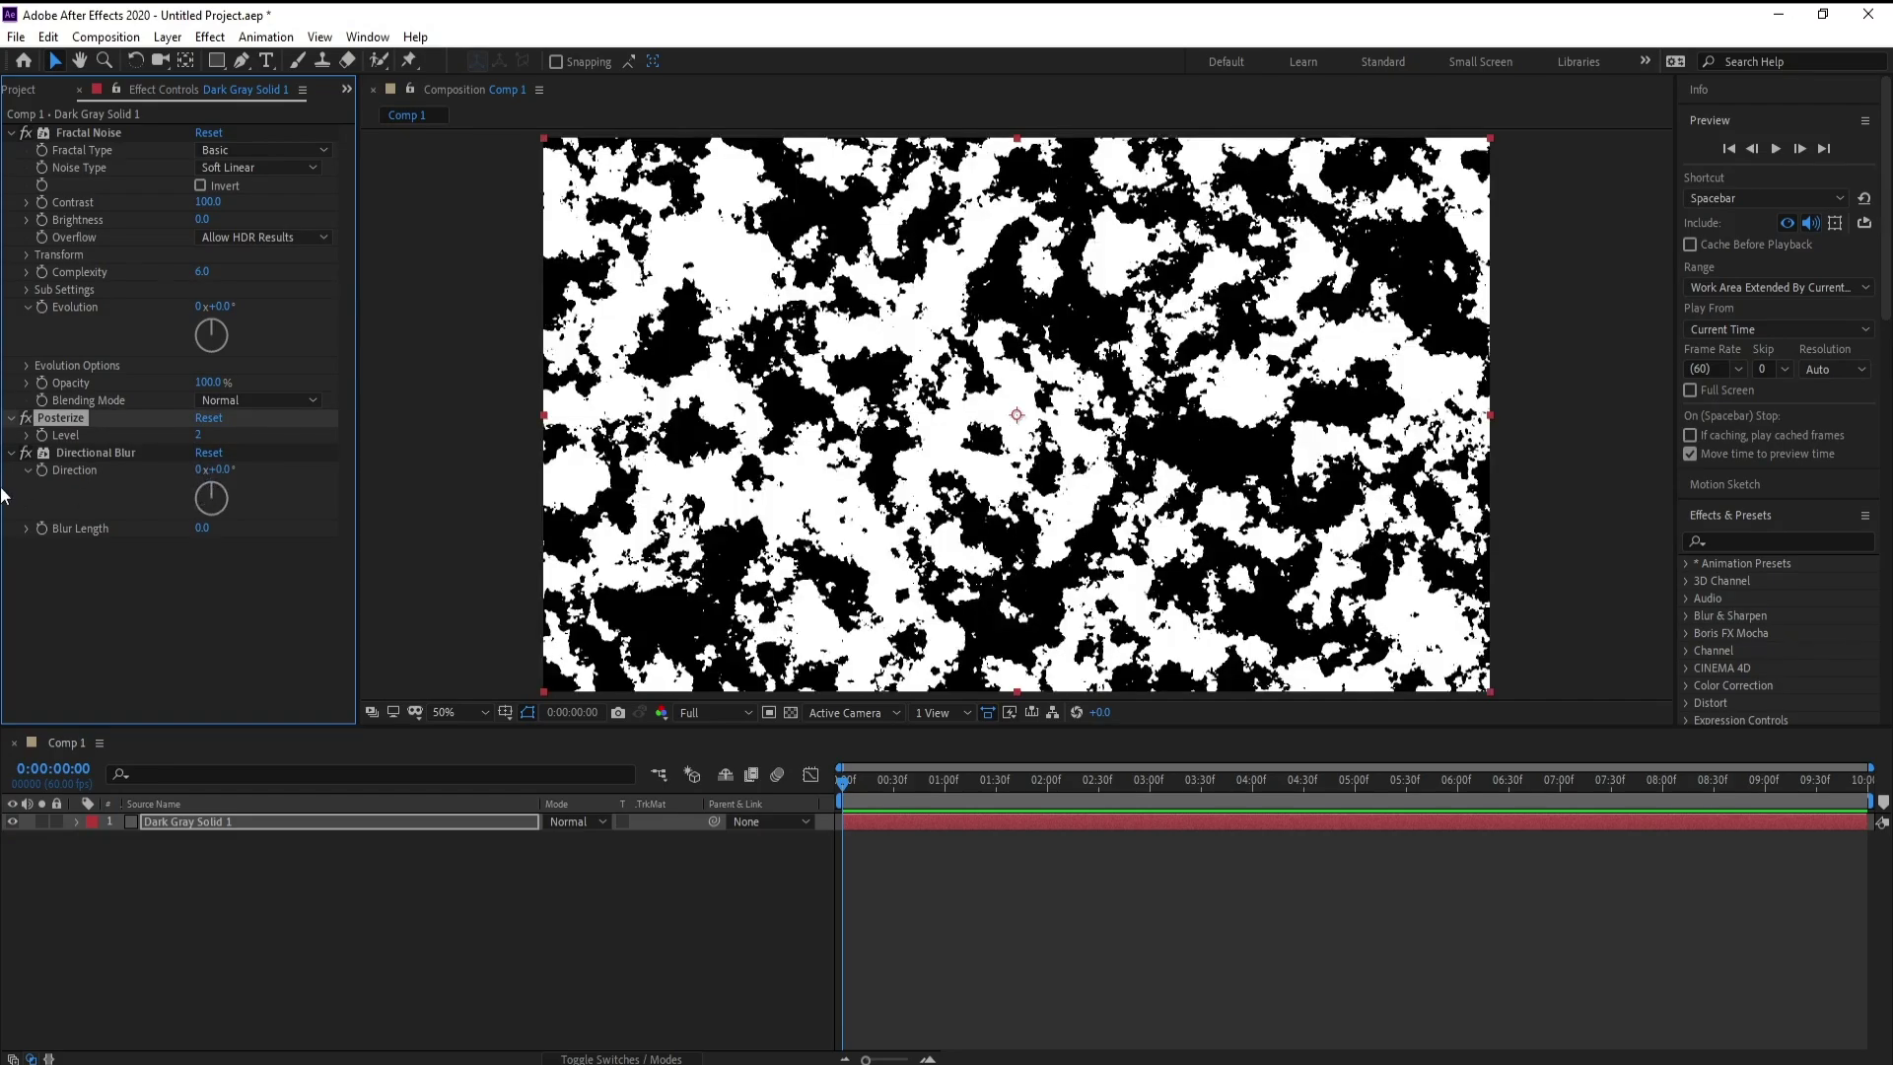
{"action": "left_click", "coordinate": [223, 469]}
{"action": "type", "text": "90"}
{"action": "key", "text": "Return"}
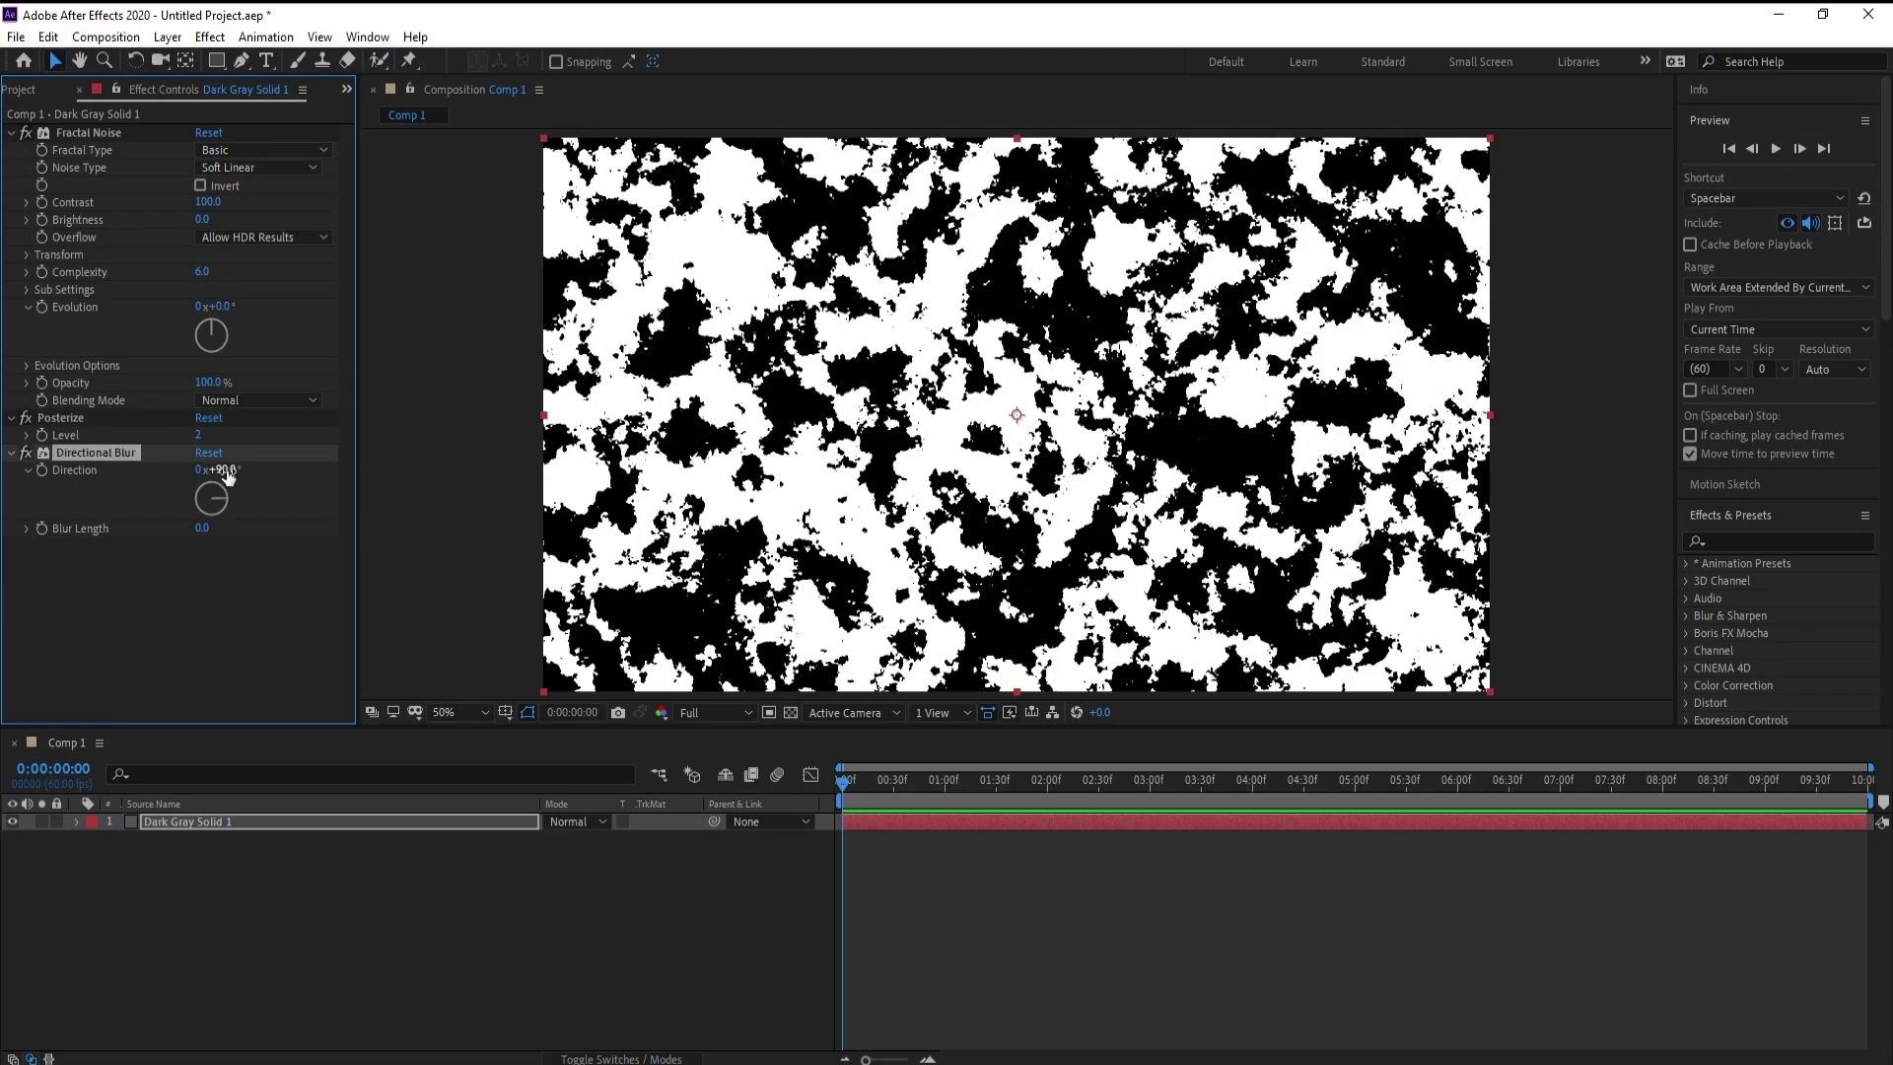
Set the Directional Blur length to 400 to streak the noise horizontally
{"action": "left_click", "coordinate": [169, 818]}
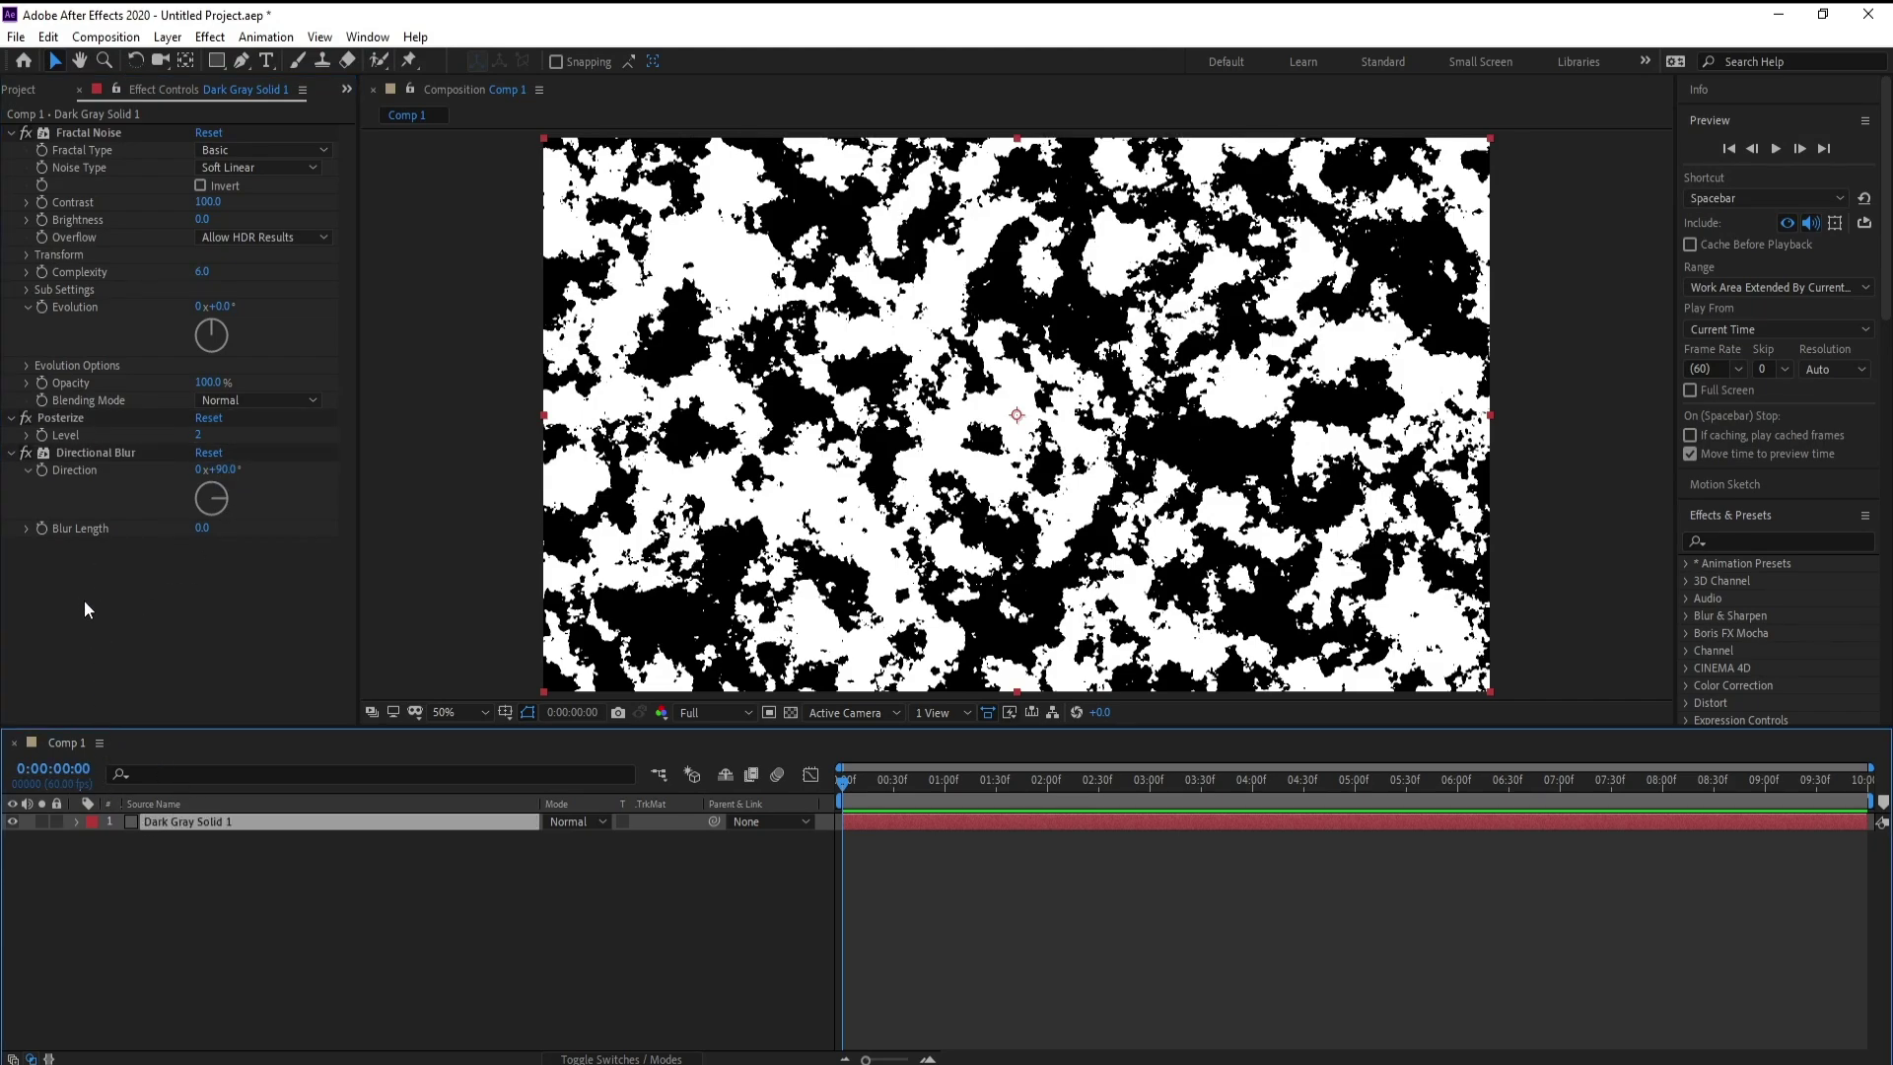
{"action": "left_click_drag", "start_coordinate": [202, 535], "coordinate": [335, 572]}
{"action": "left_click_drag", "start_coordinate": [202, 534], "coordinate": [333, 610]}
{"action": "left_click_drag", "start_coordinate": [214, 536], "coordinate": [278, 542]}
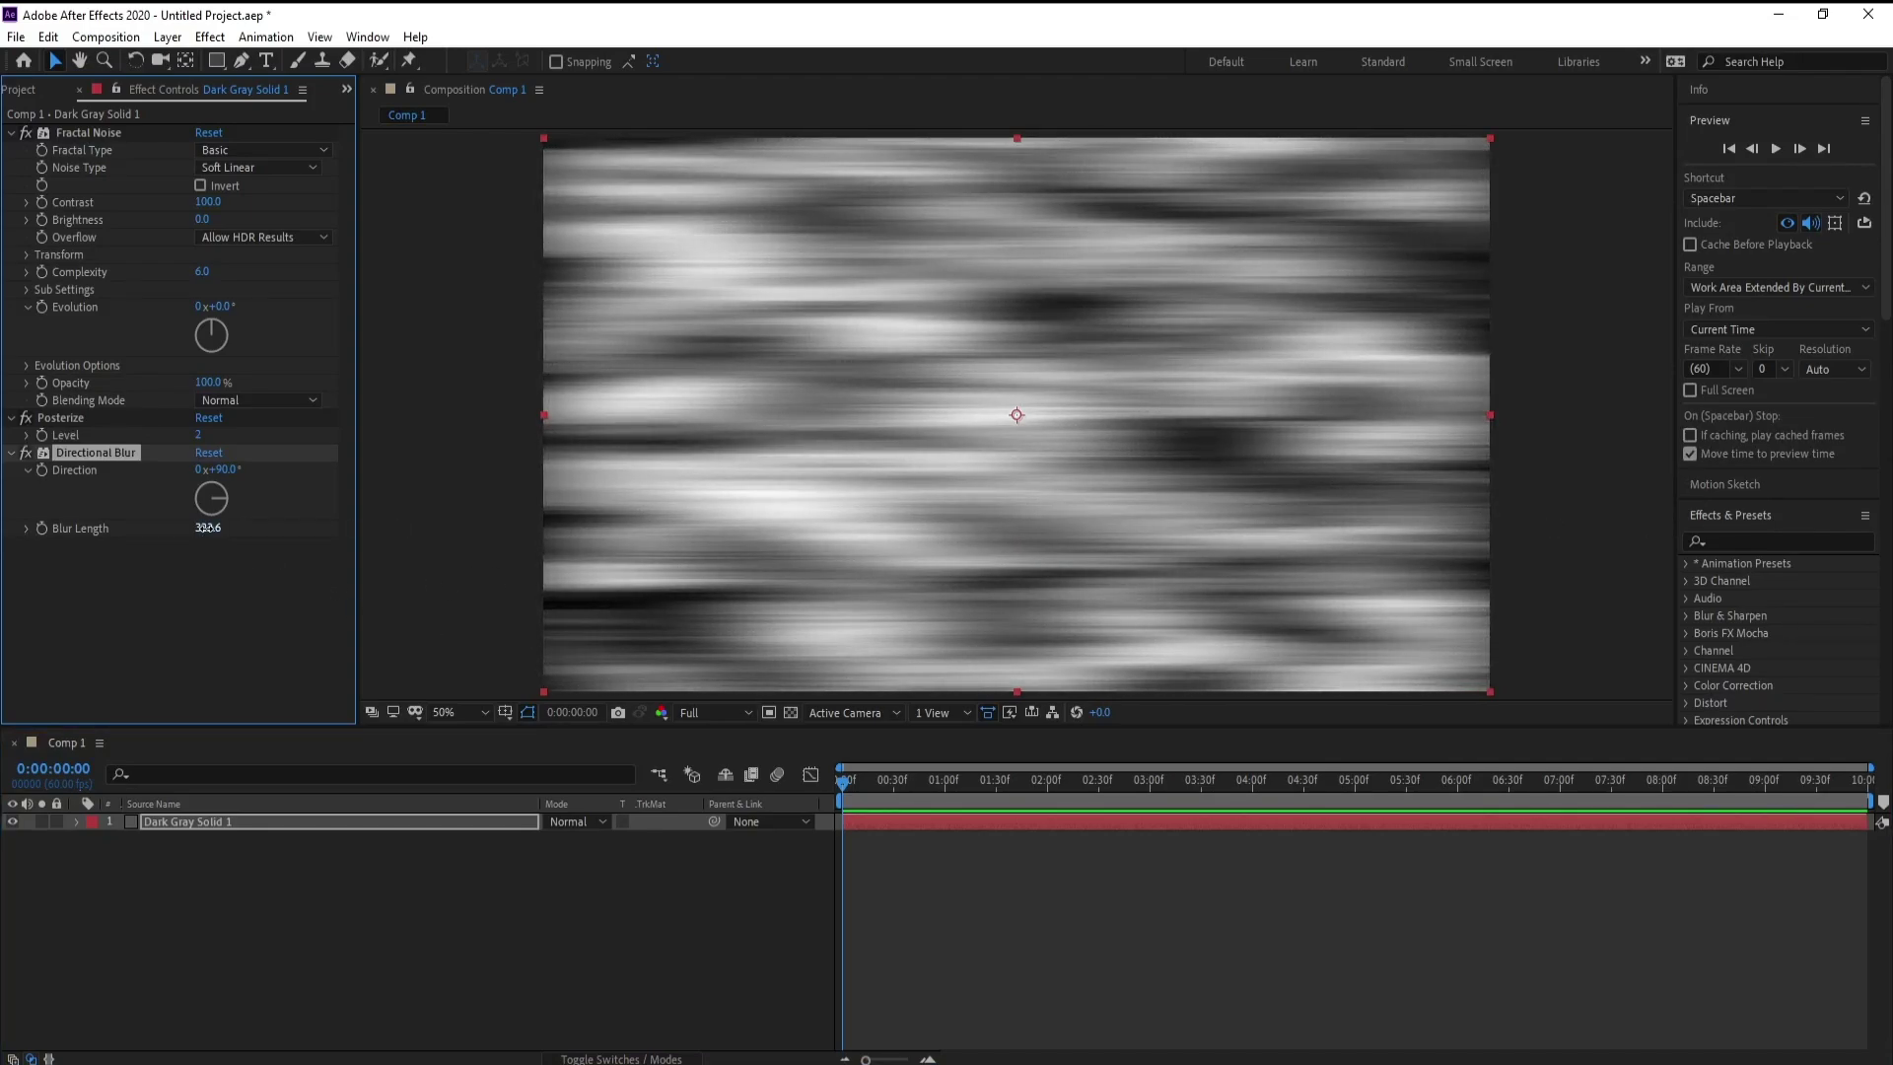
{"action": "left_click", "coordinate": [206, 528]}
{"action": "type", "text": "400"}
{"action": "key", "text": "Return"}
{"action": "left_click_drag", "start_coordinate": [895, 781], "coordinate": [649, 784]}
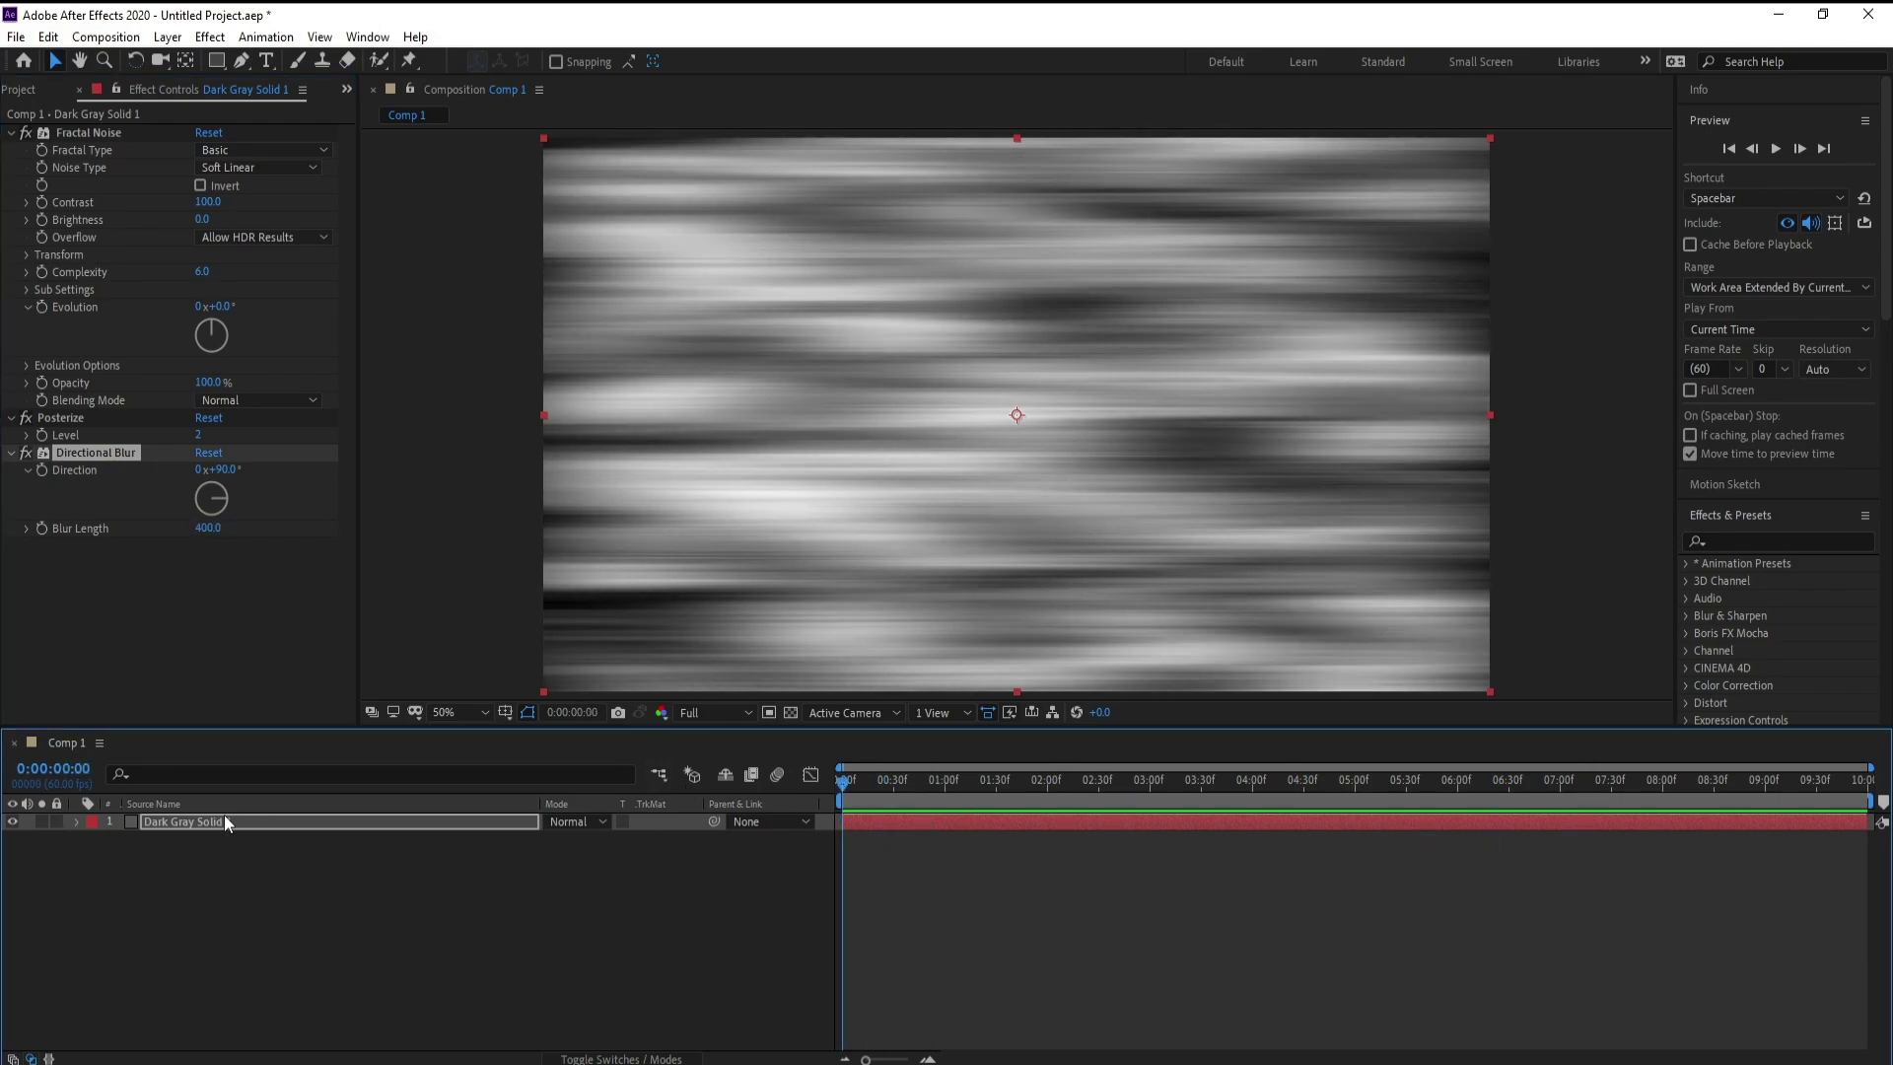
{"action": "key", "text": "Return"}
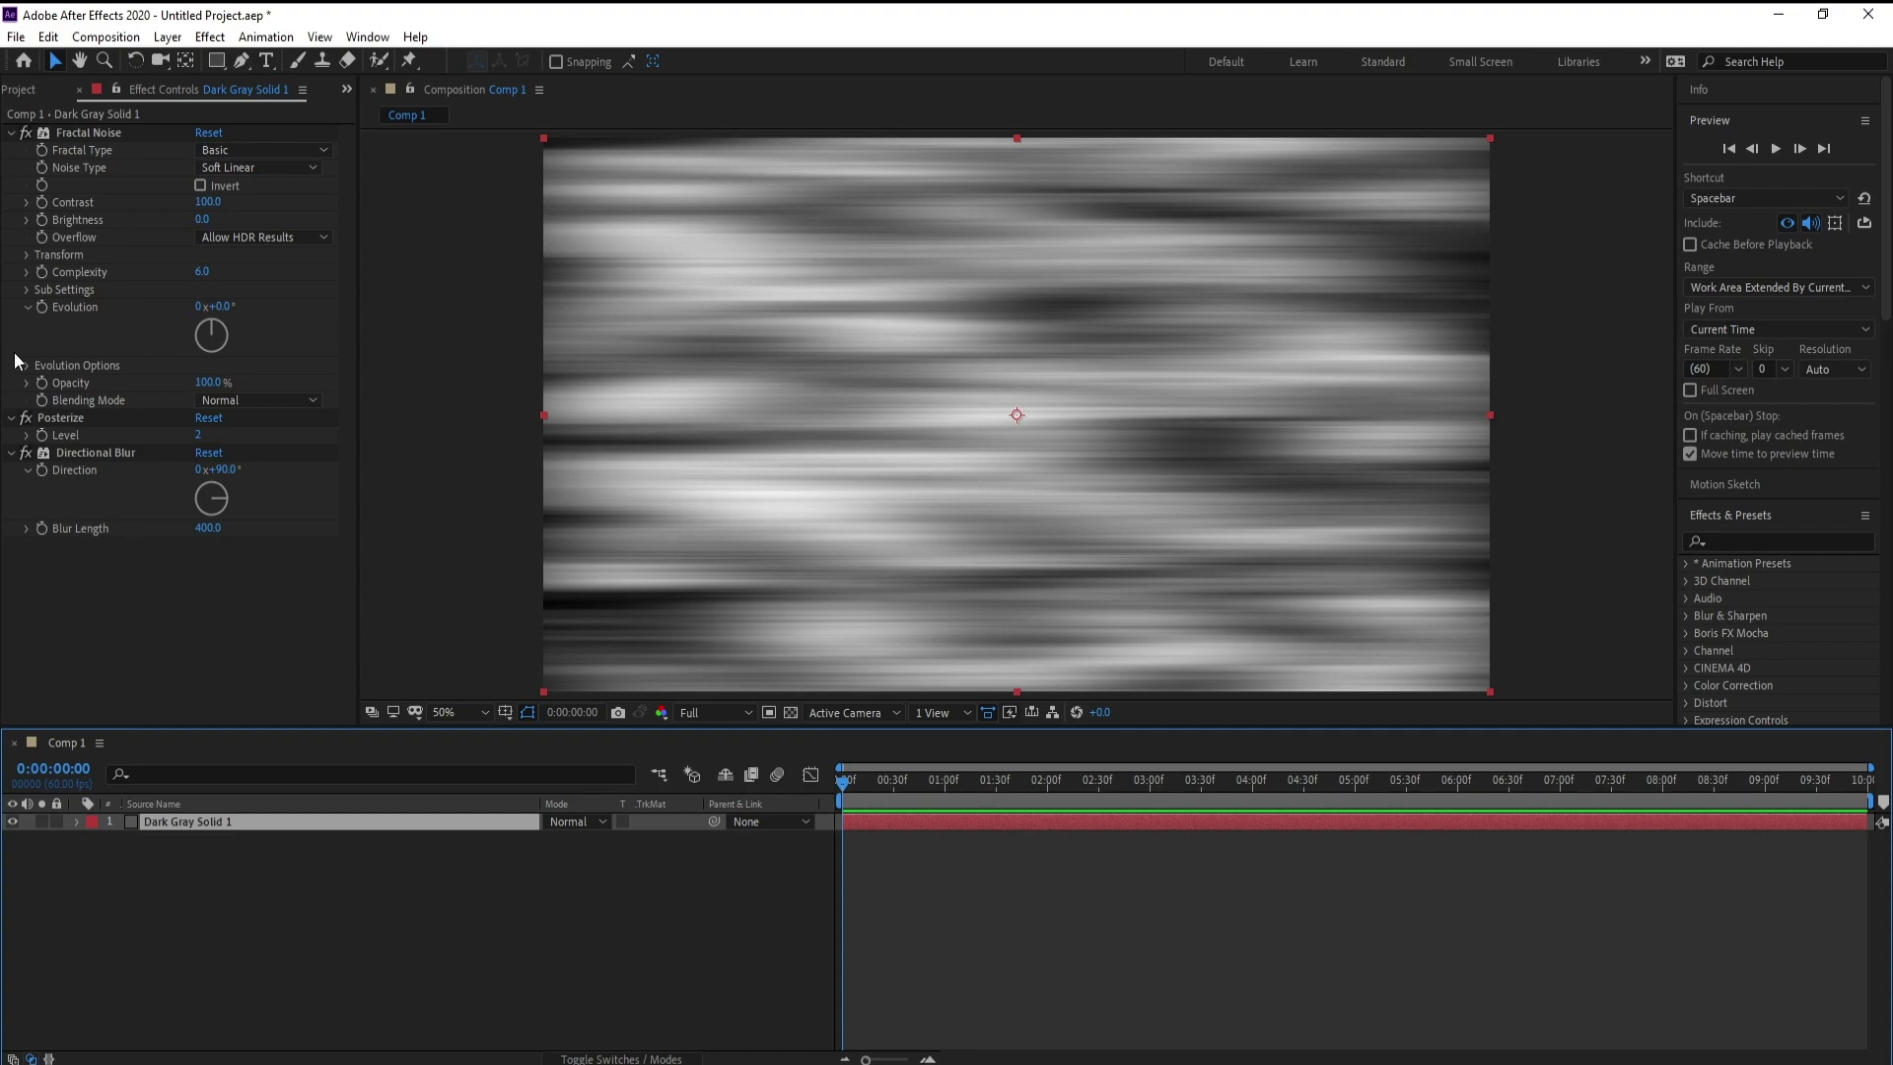
Turn off Uniform Scaling, set Scale Width 250 and Scale Height 20, then preview
{"action": "left_click", "coordinate": [25, 255]}
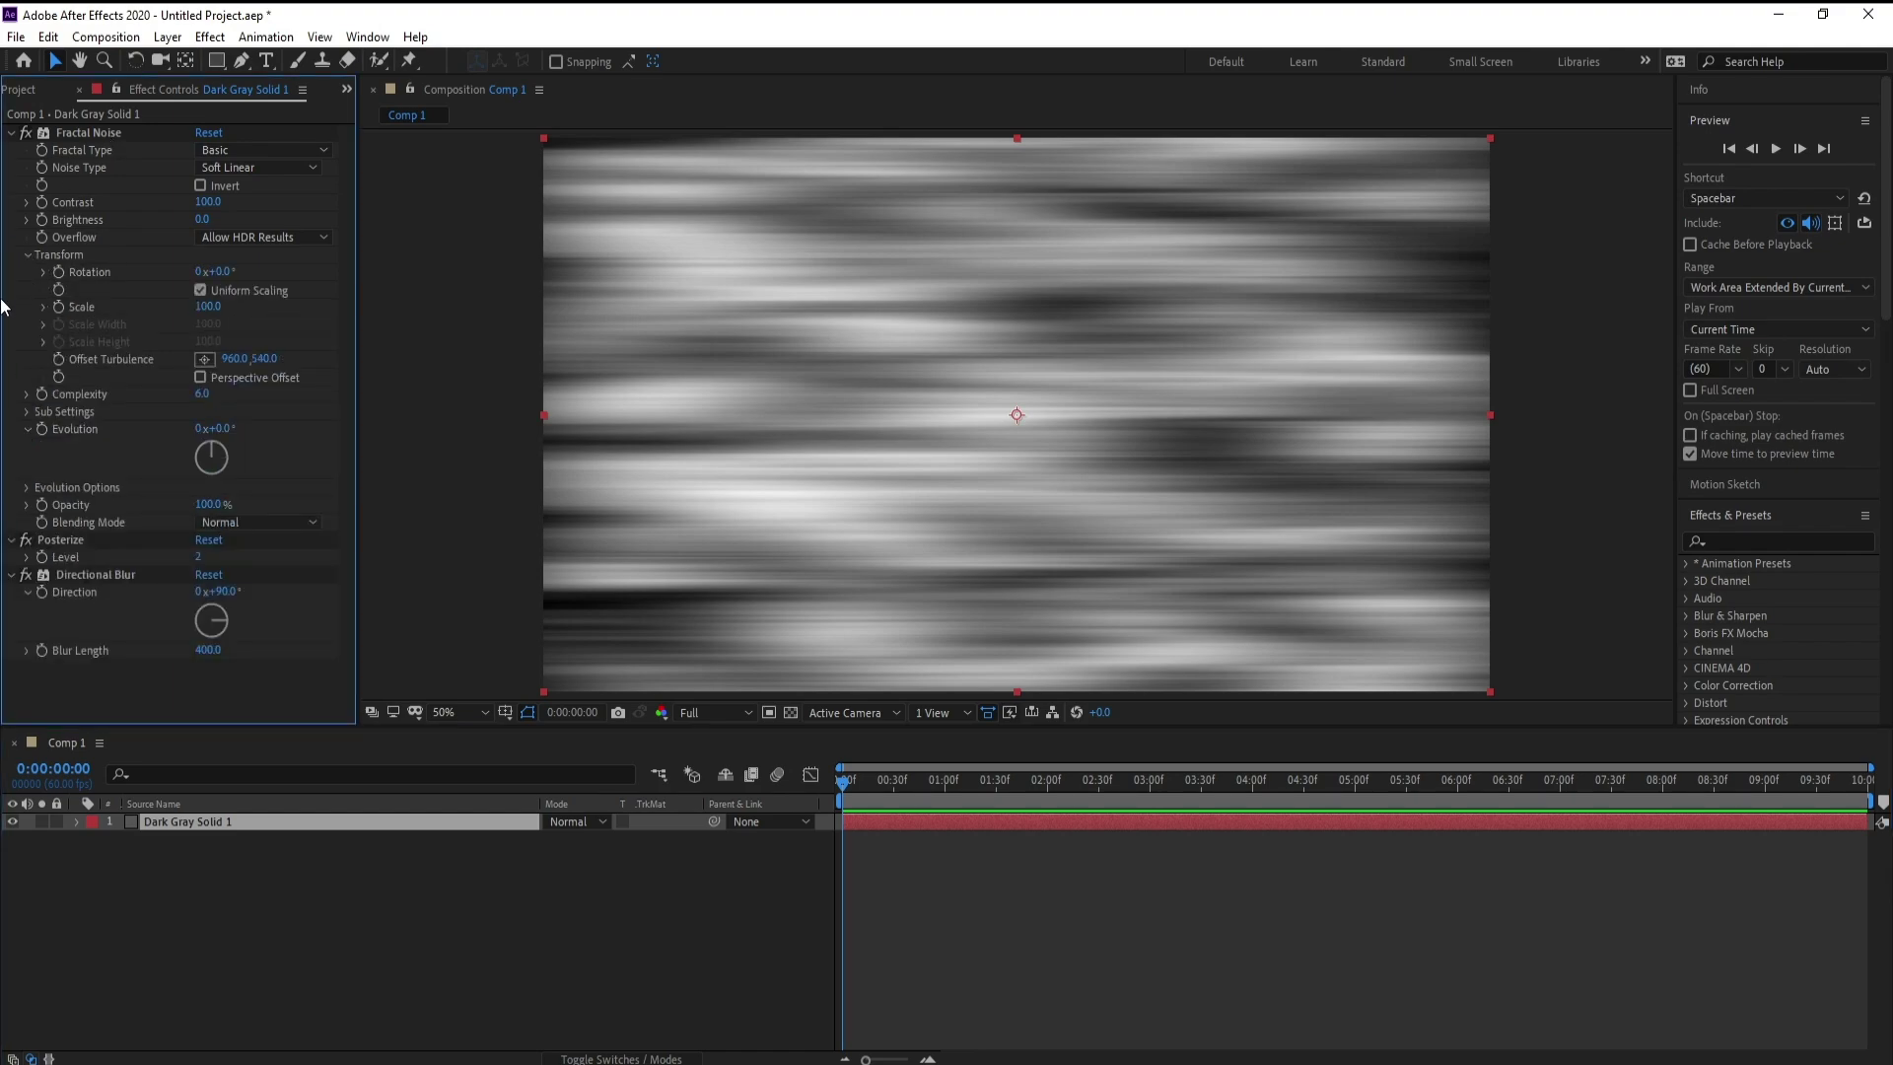
{"action": "left_click", "coordinate": [202, 291]}
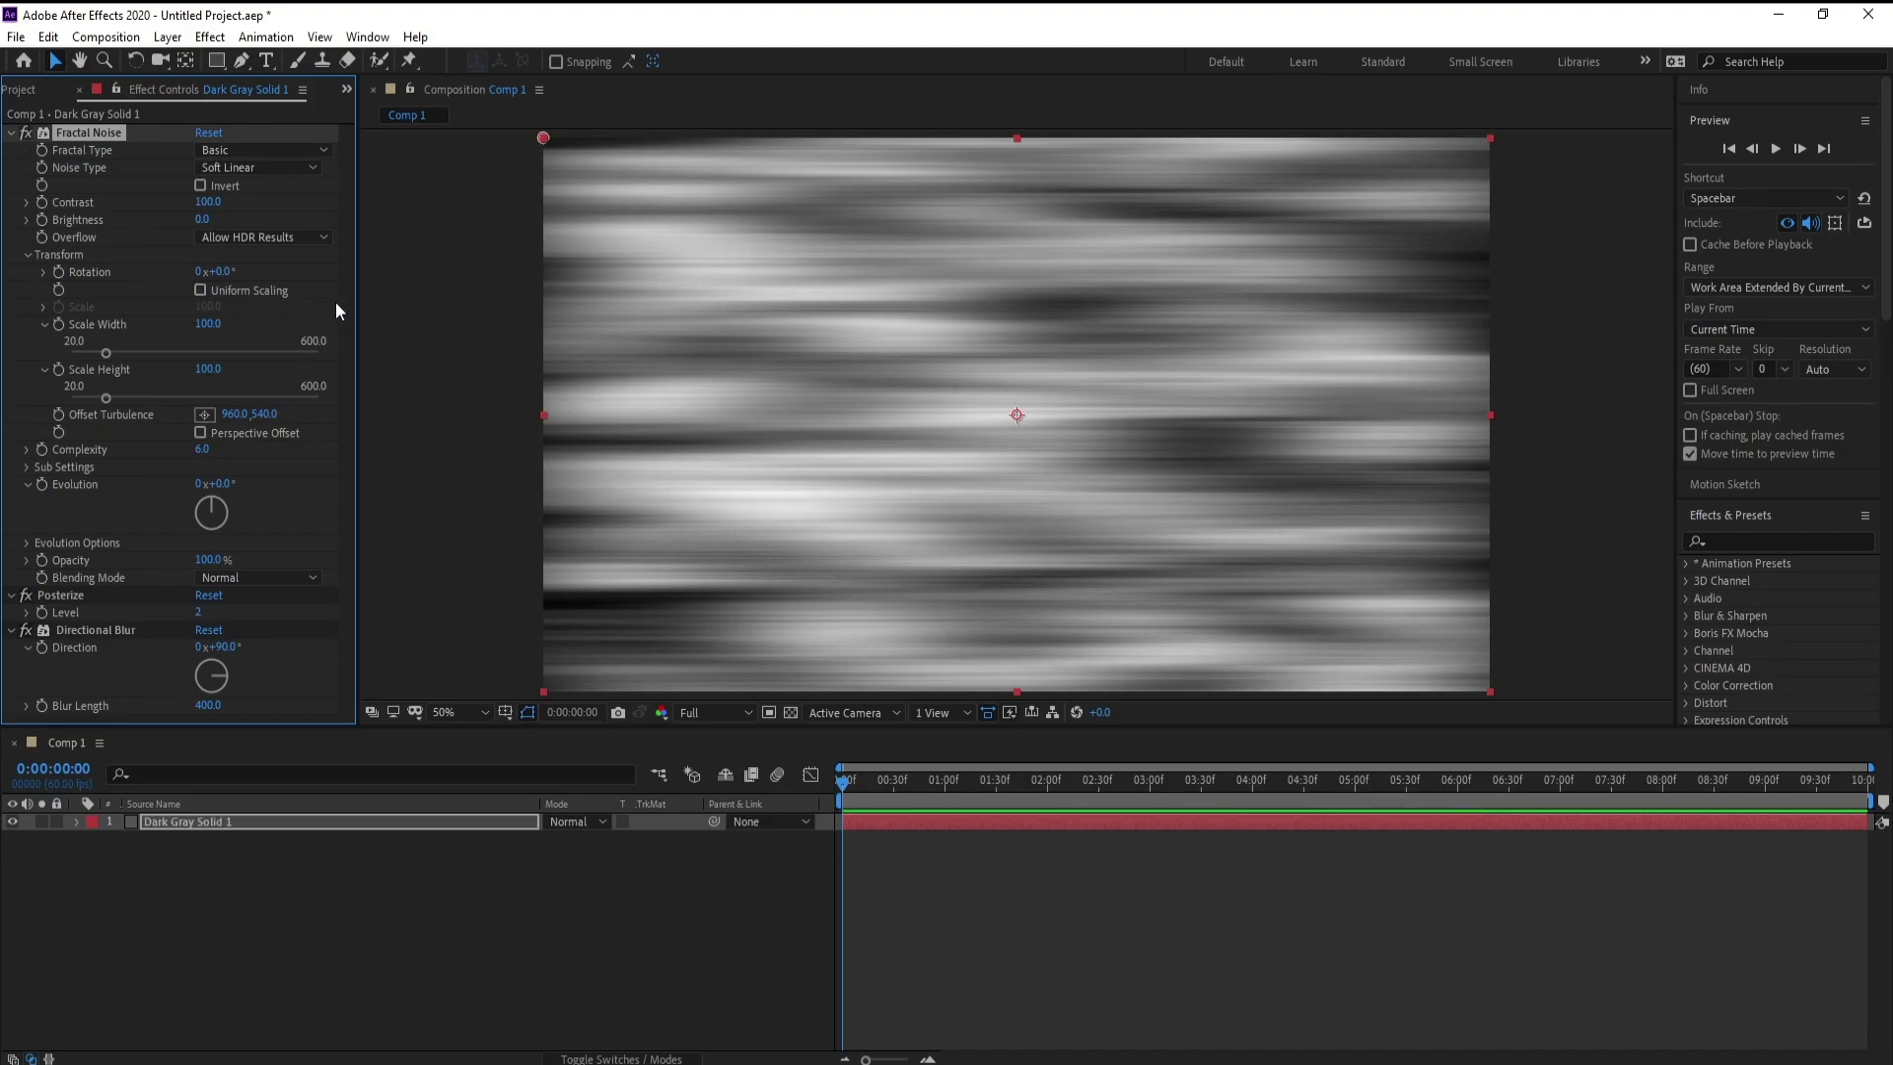
{"action": "mouse_move", "coordinate": [103, 399]}
{"action": "left_mouse_down"}
{"action": "mouse_move", "coordinate": [63, 398]}
{"action": "mouse_move", "coordinate": [111, 351]}
{"action": "mouse_move", "coordinate": [192, 369]}
{"action": "mouse_move", "coordinate": [162, 363]}
{"action": "left_mouse_up"}
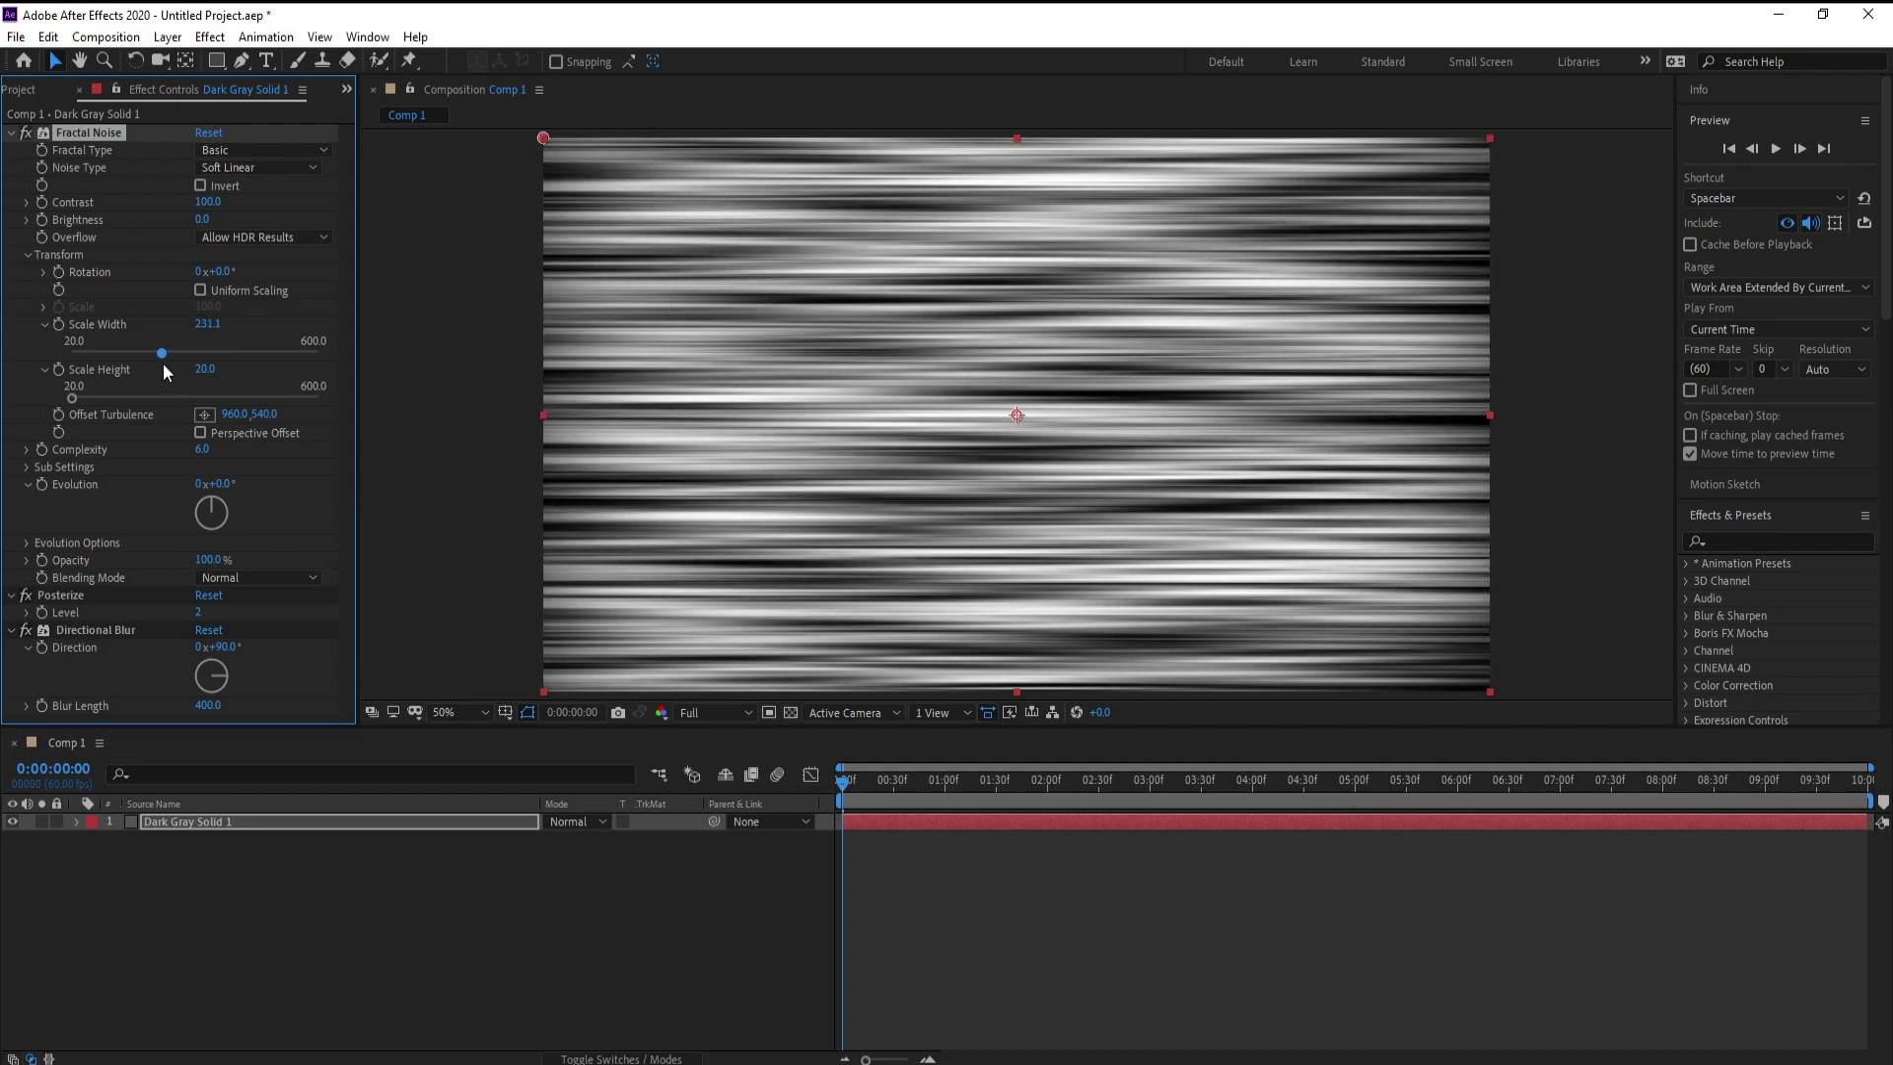
{"action": "left_click", "coordinate": [208, 323]}
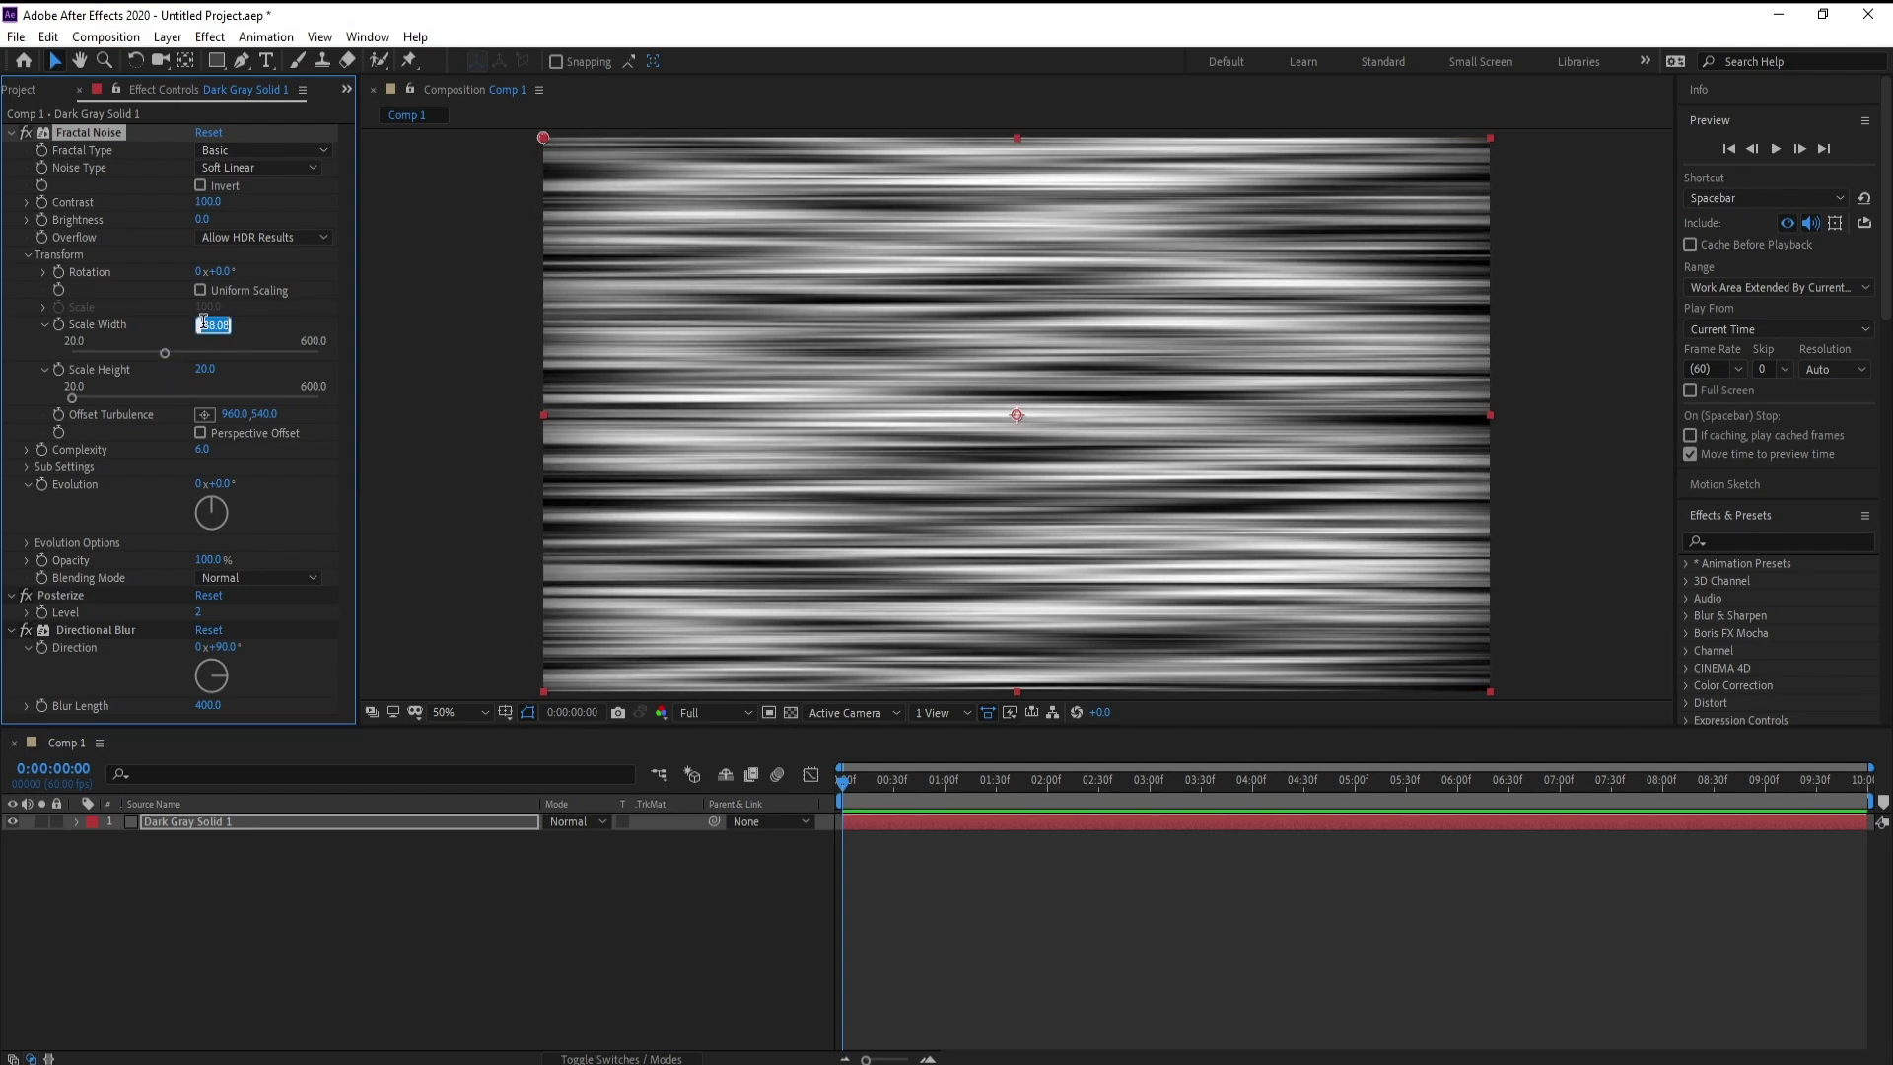
{"action": "type", "text": "250"}
{"action": "key", "text": "Return"}
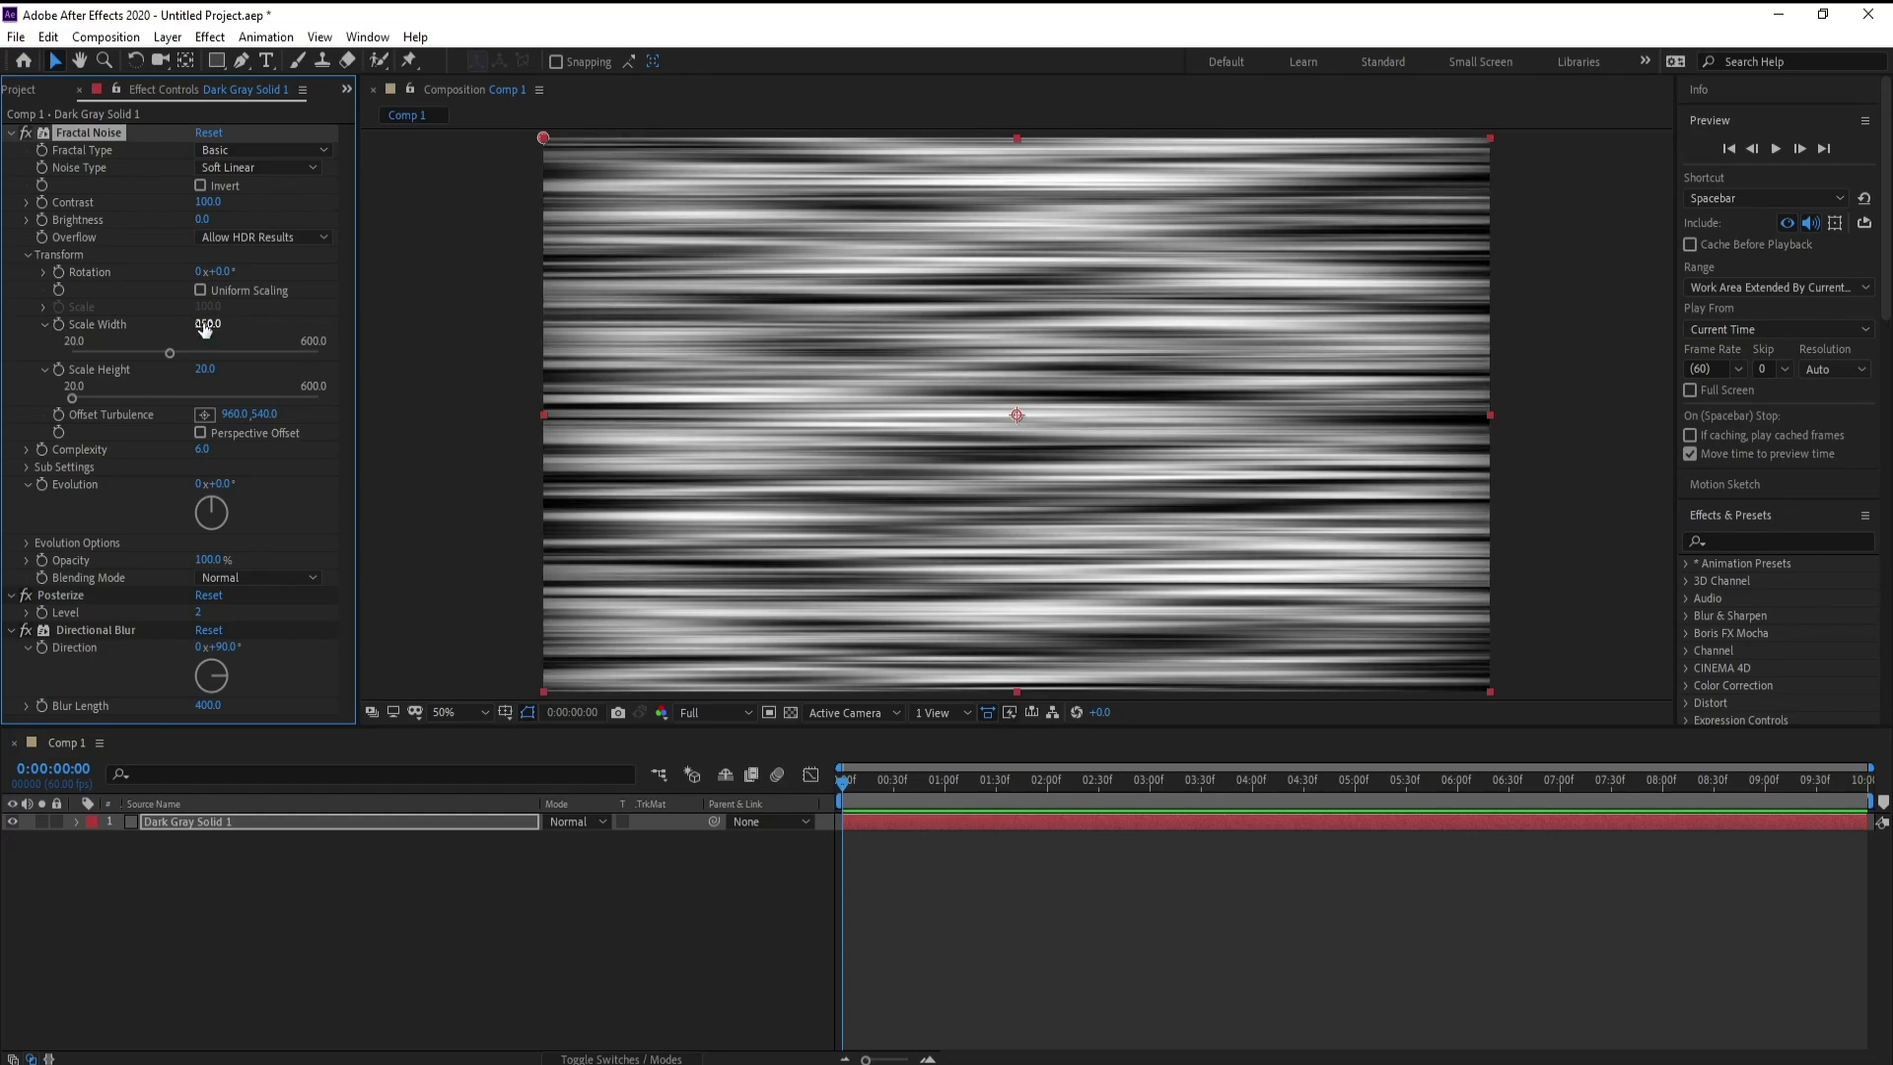
{"action": "left_click", "coordinate": [875, 791]}
{"action": "key", "text": "space"}
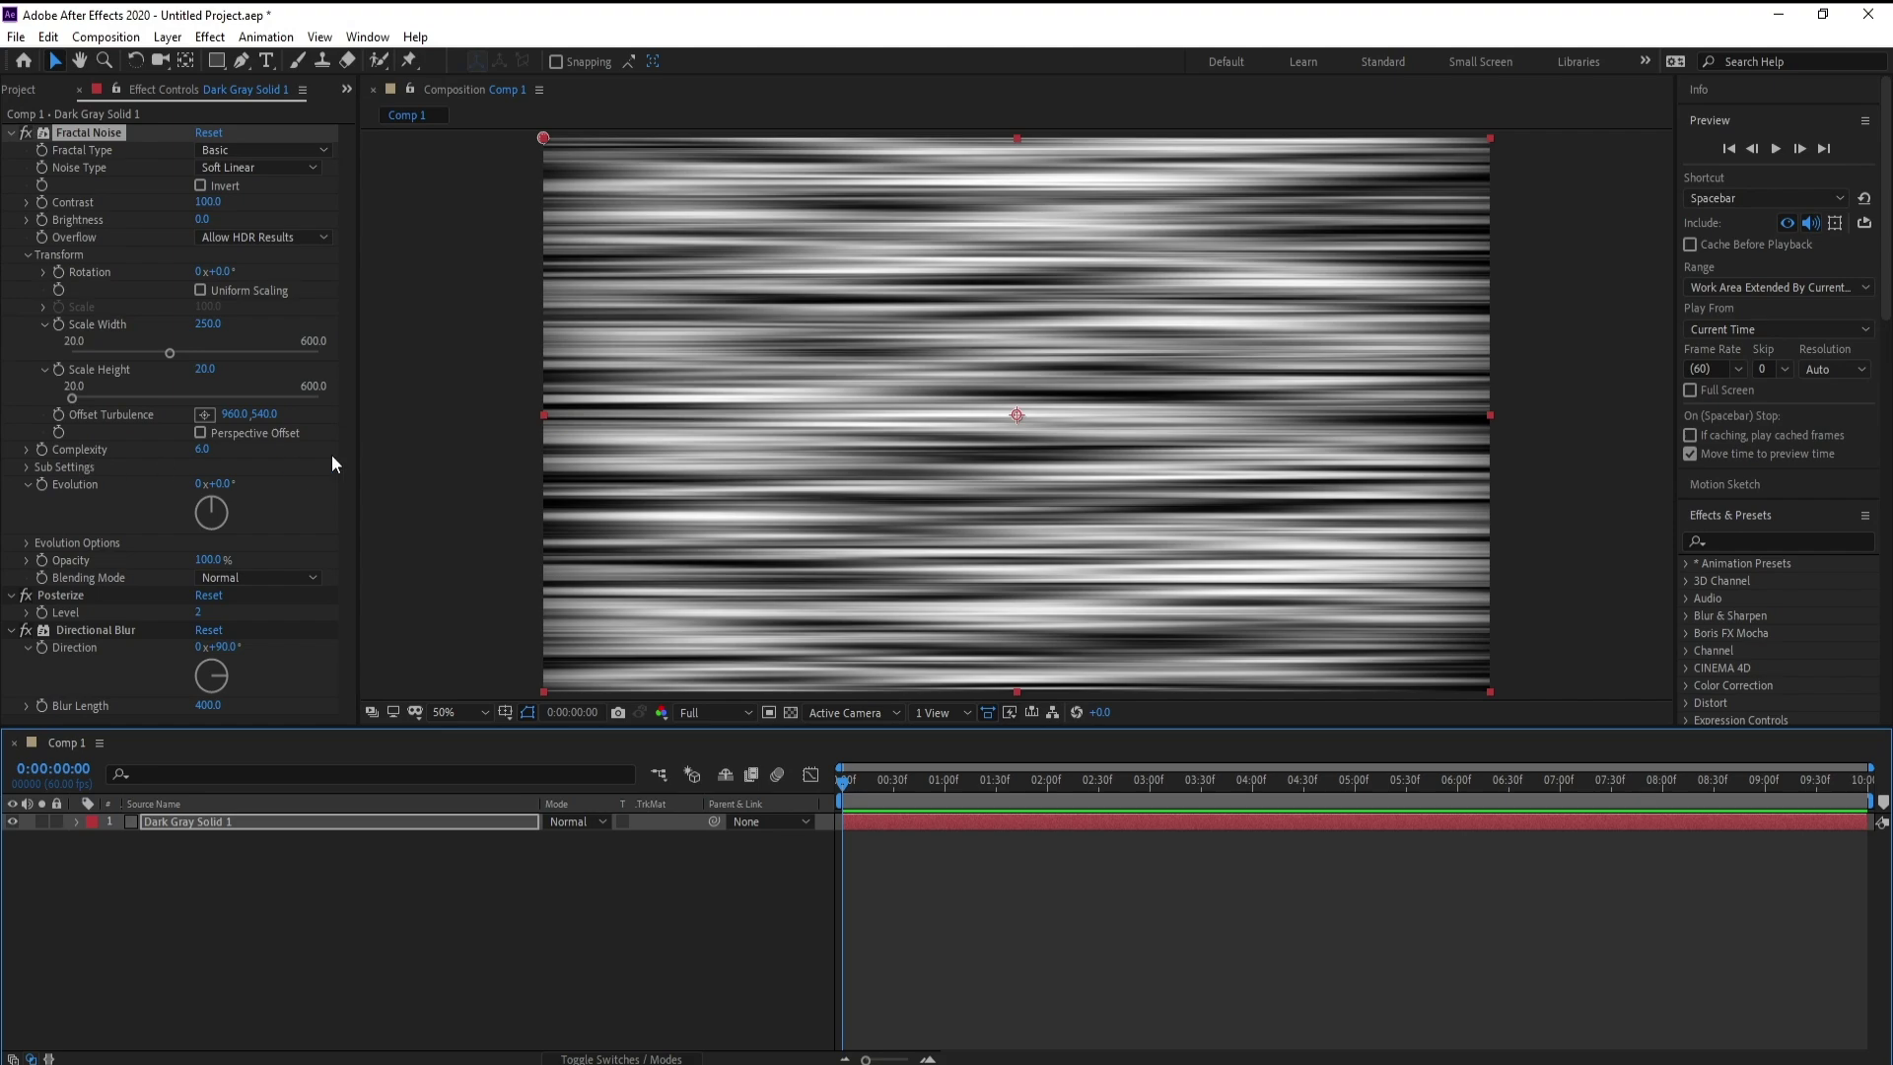
Keyframe Offset Turbulence and set its X value to 11935 at the last frame
{"action": "left_click", "coordinate": [58, 415]}
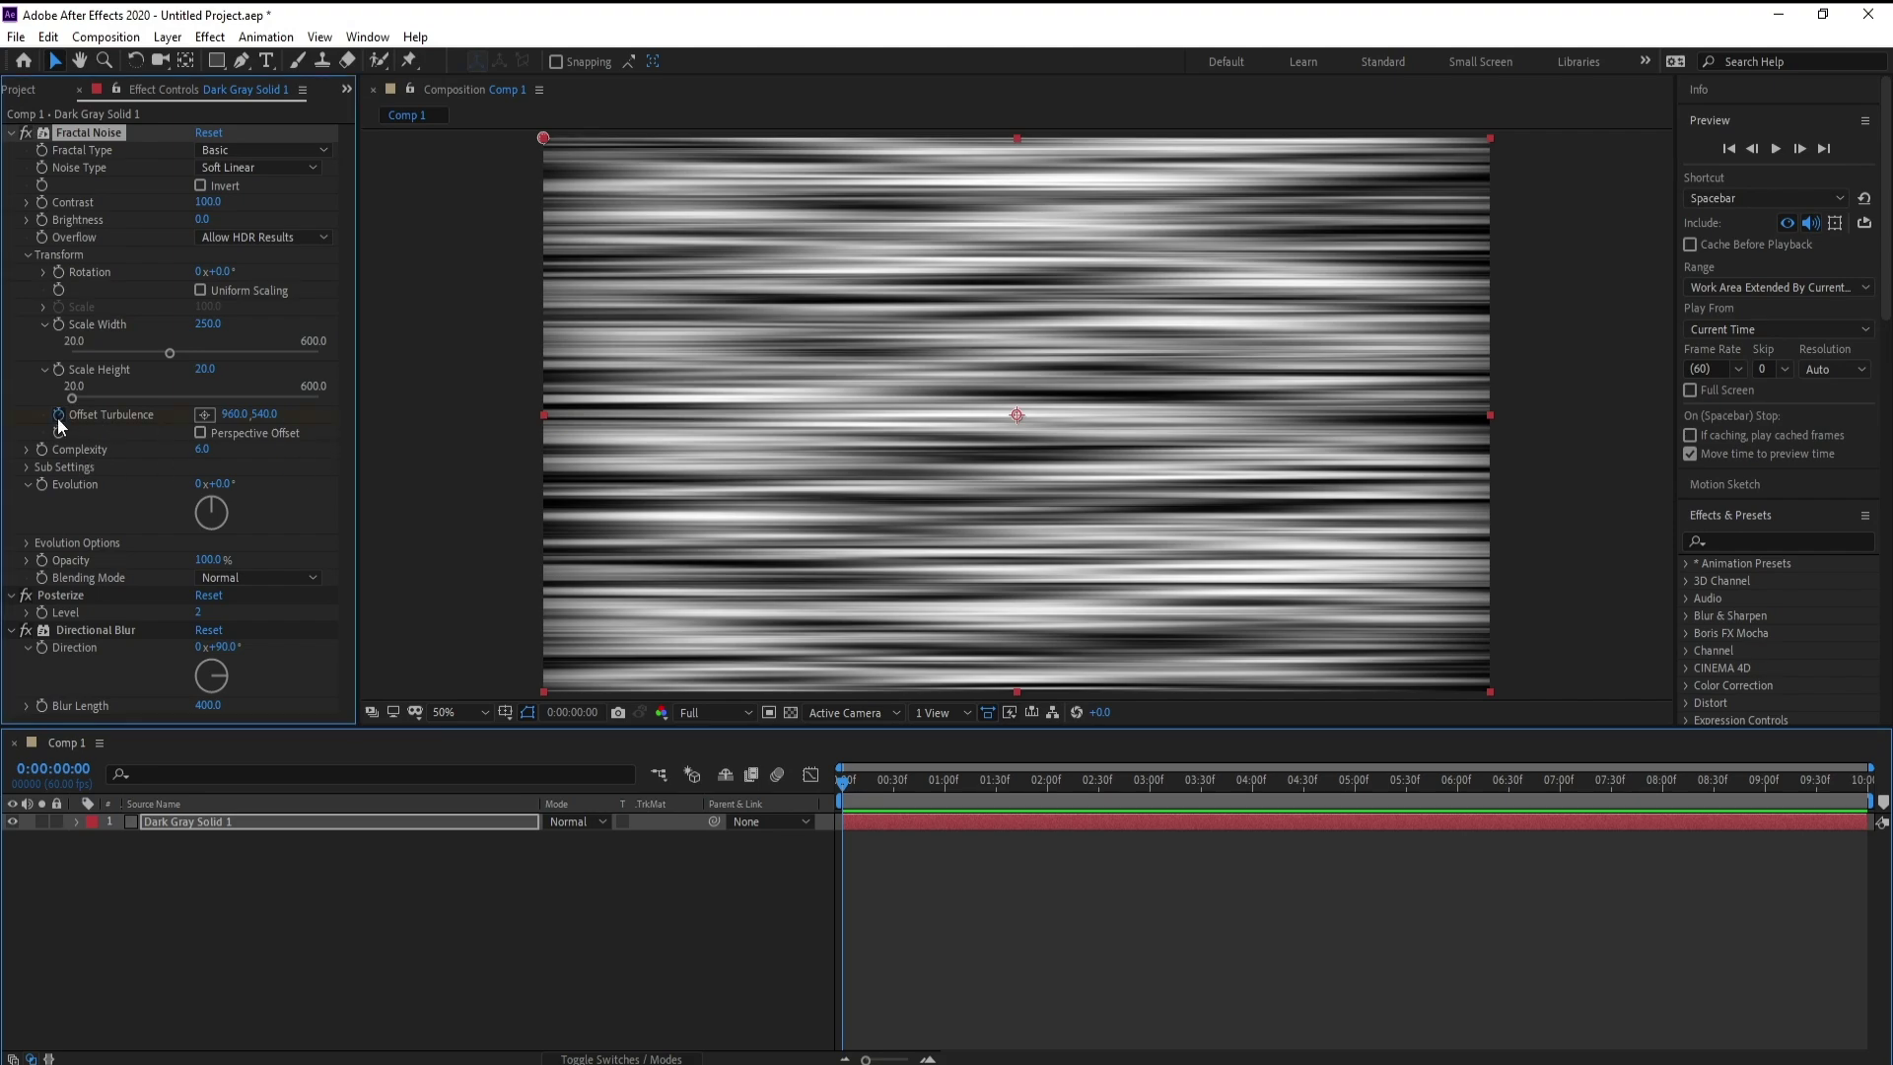
{"action": "left_click_drag", "start_coordinate": [855, 796], "coordinate": [1881, 800]}
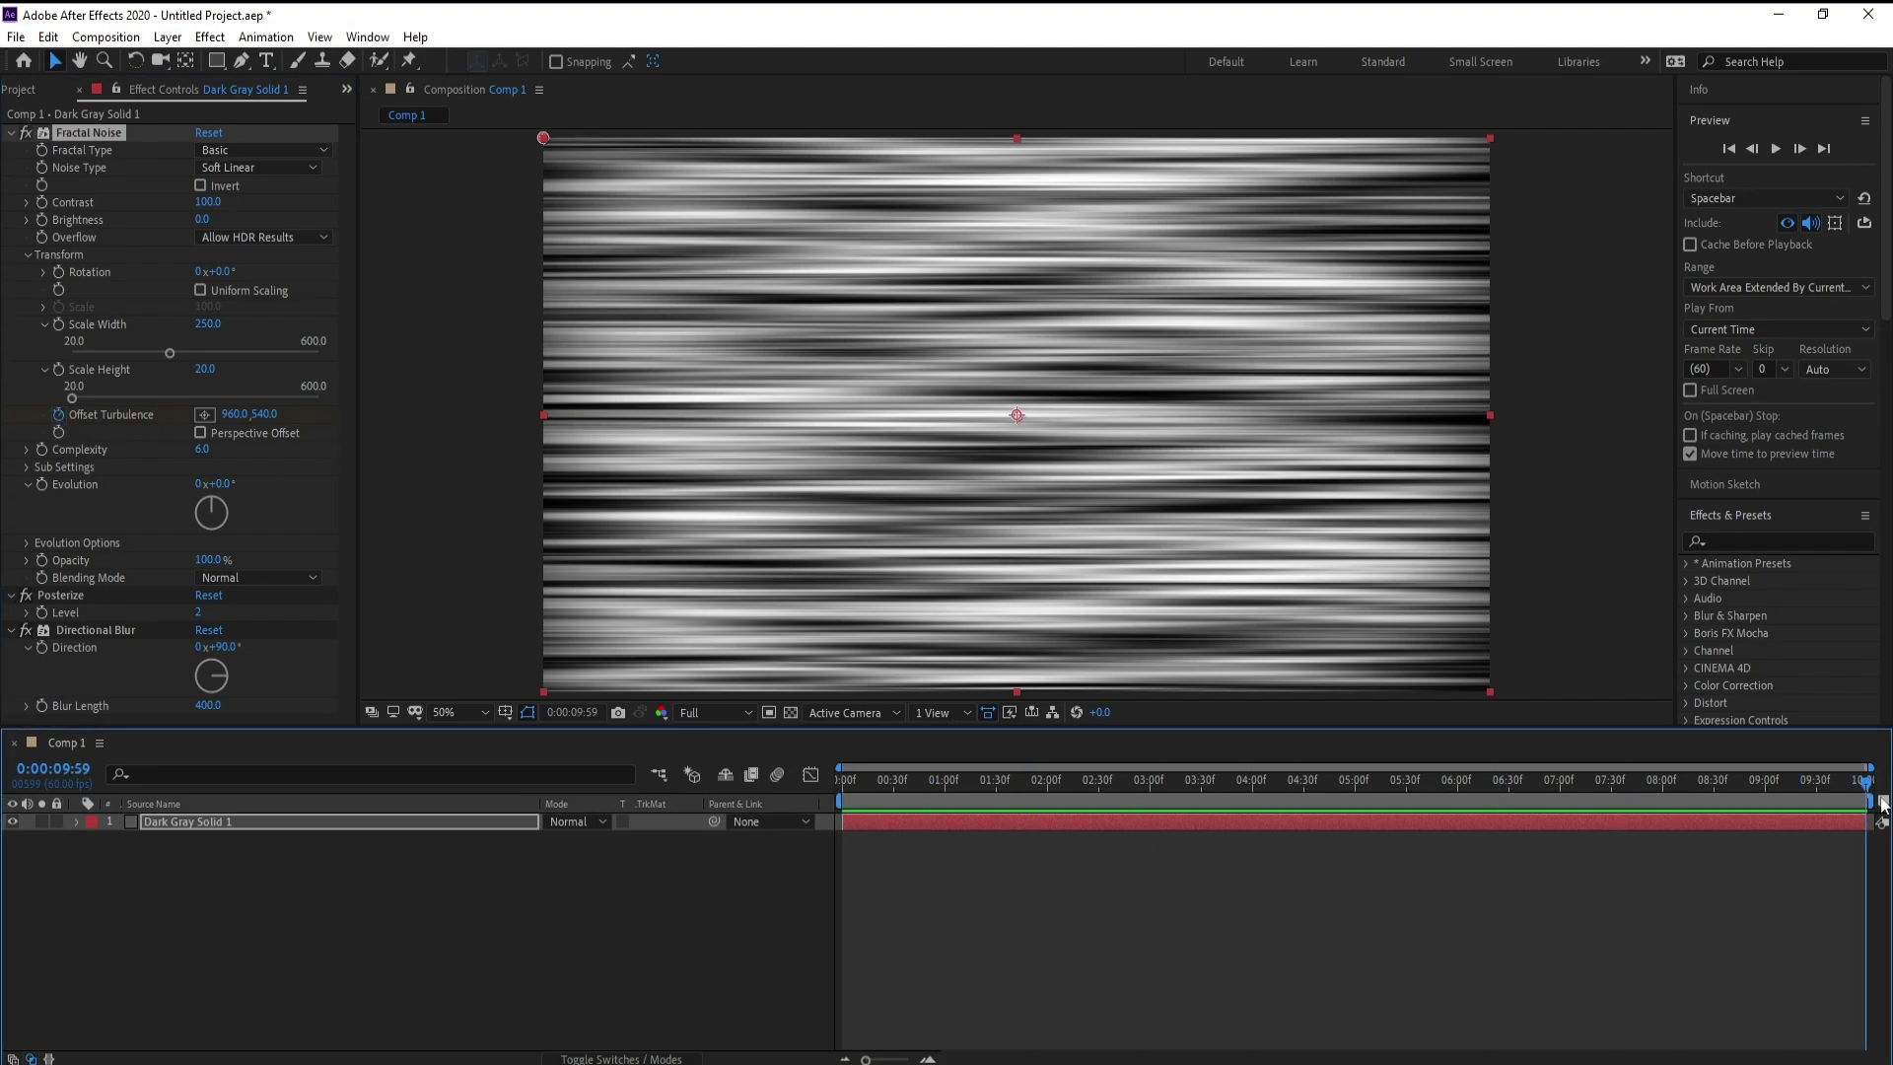
{"action": "left_click_drag", "start_coordinate": [239, 420], "coordinate": [719, 422]}
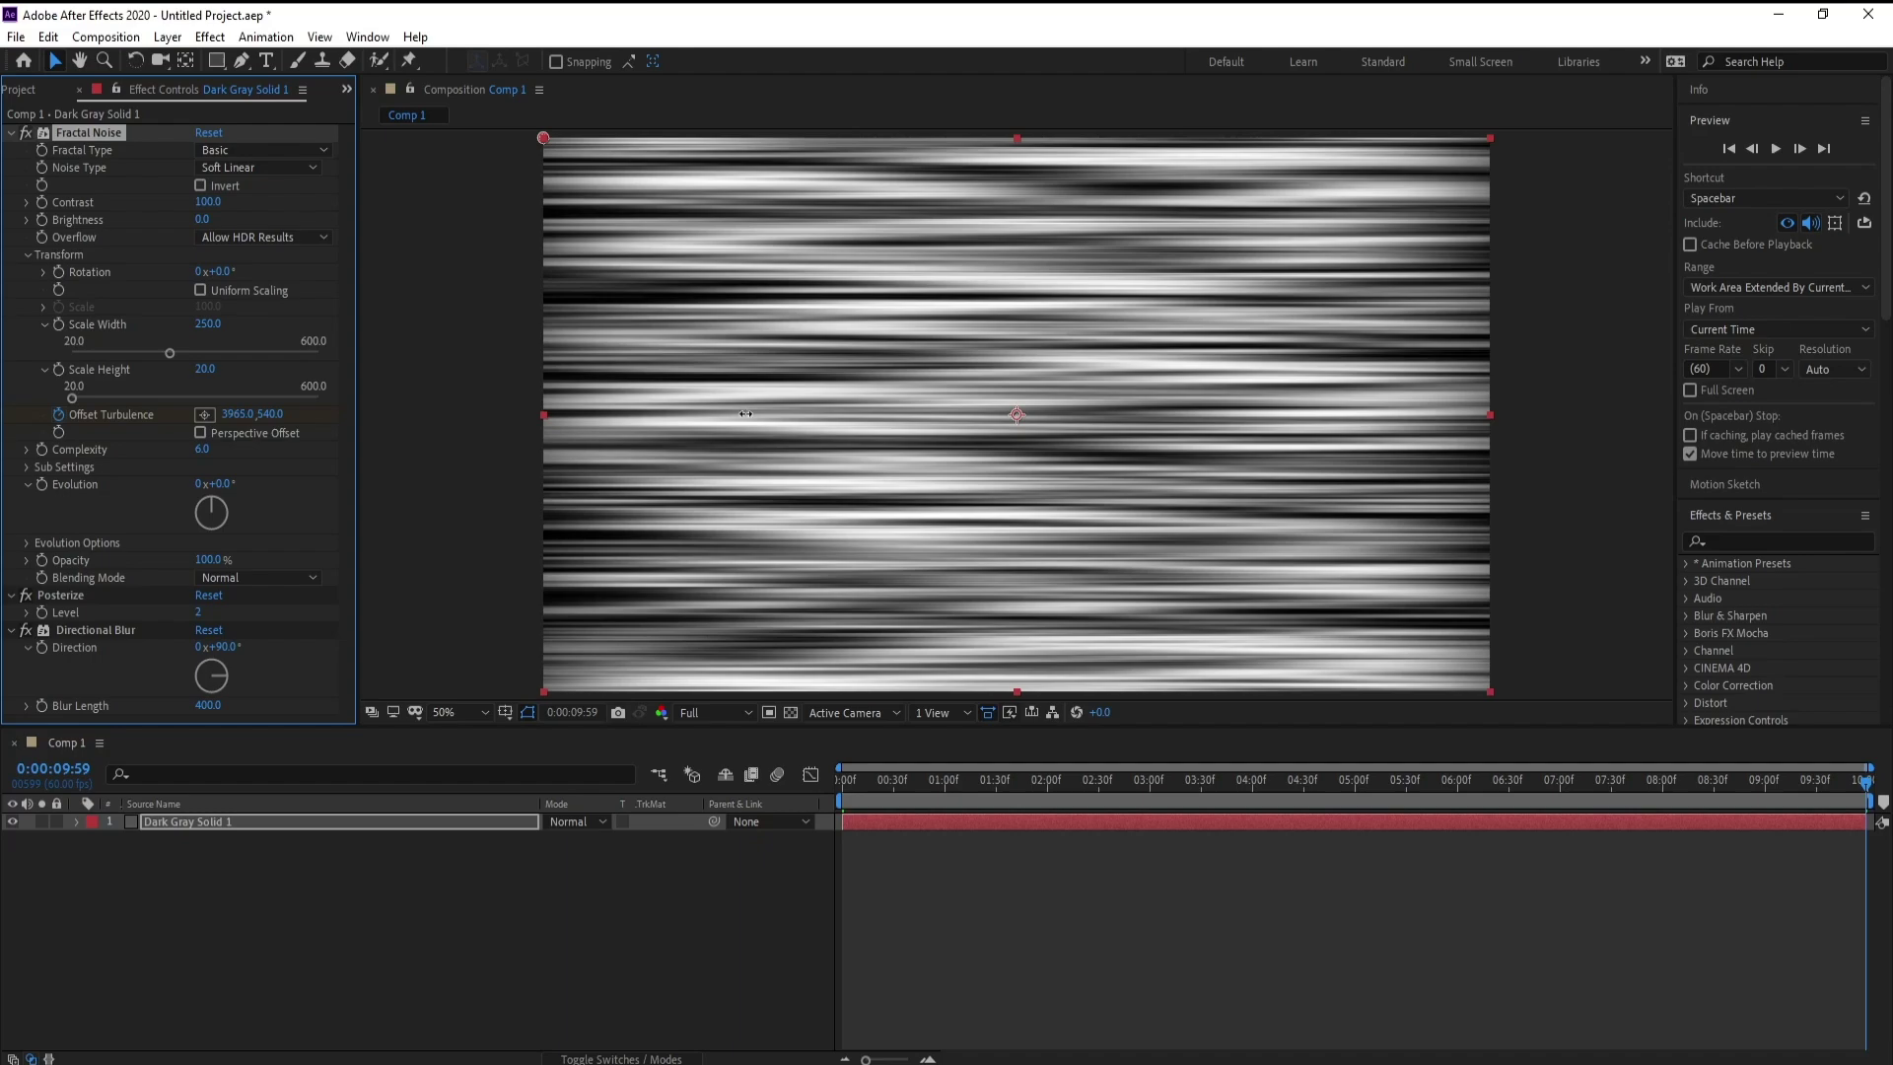
{"action": "left_click_drag", "start_coordinate": [240, 414], "coordinate": [1825, 426]}
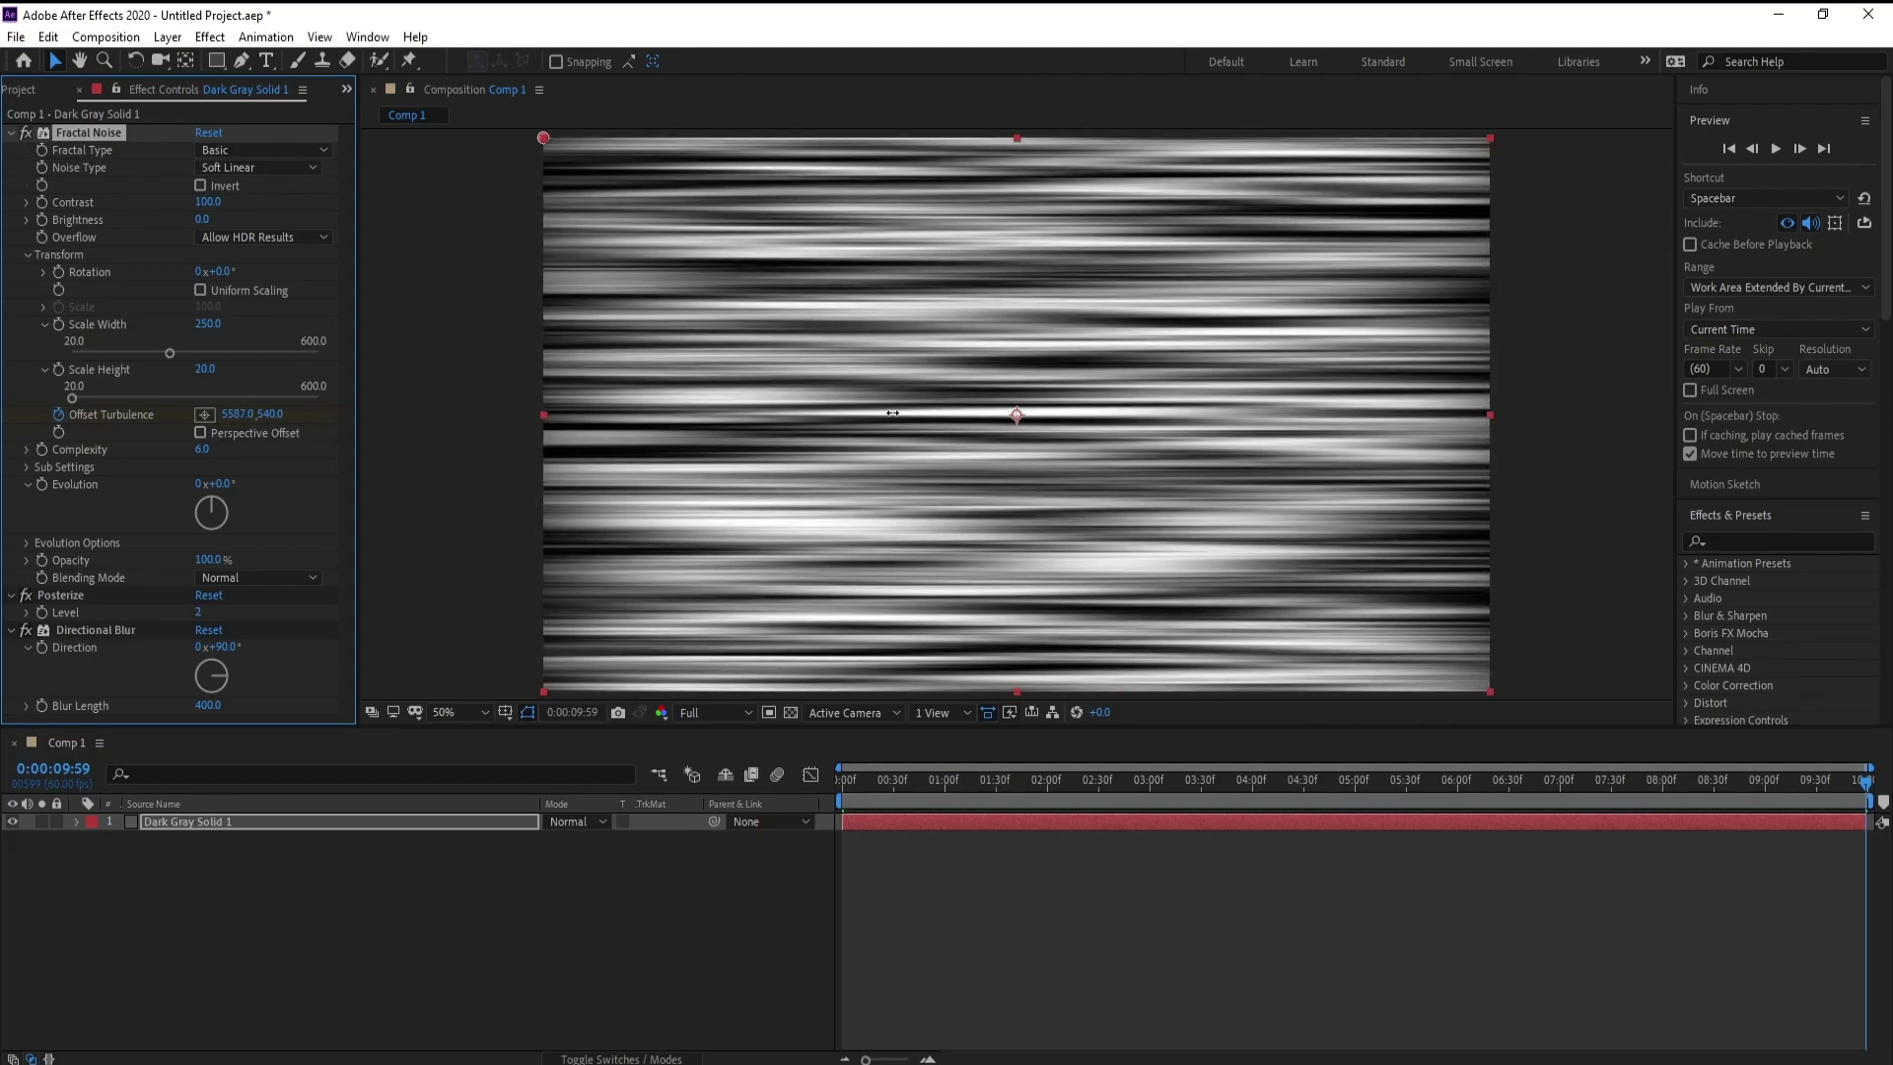
{"action": "left_click_drag", "start_coordinate": [236, 414], "coordinate": [1831, 435]}
{"action": "left_click_drag", "start_coordinate": [237, 414], "coordinate": [1831, 423]}
{"action": "left_click_drag", "start_coordinate": [237, 414], "coordinate": [1637, 418]}
{"action": "left_click_drag", "start_coordinate": [246, 418], "coordinate": [1884, 423]}
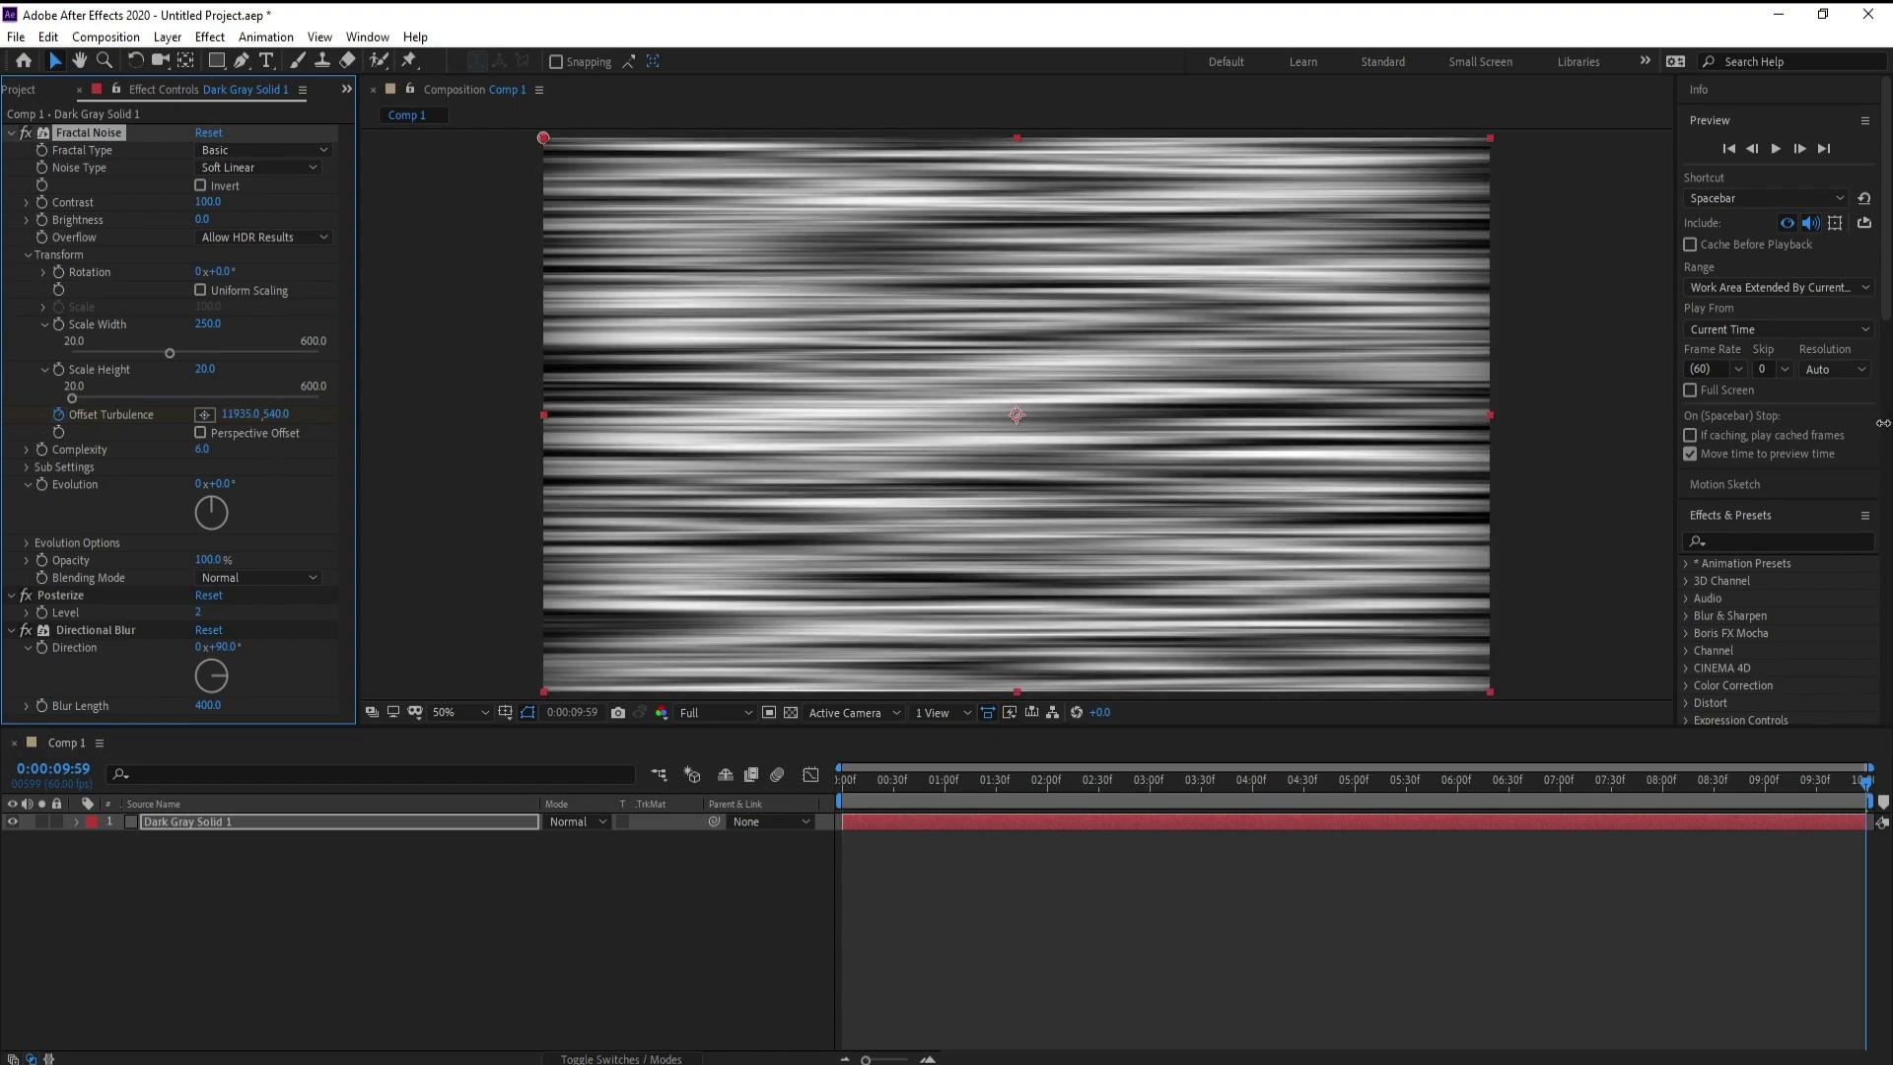
Preview the sideways-drifting noise, then return to the first frame
{"action": "key", "text": "Home"}
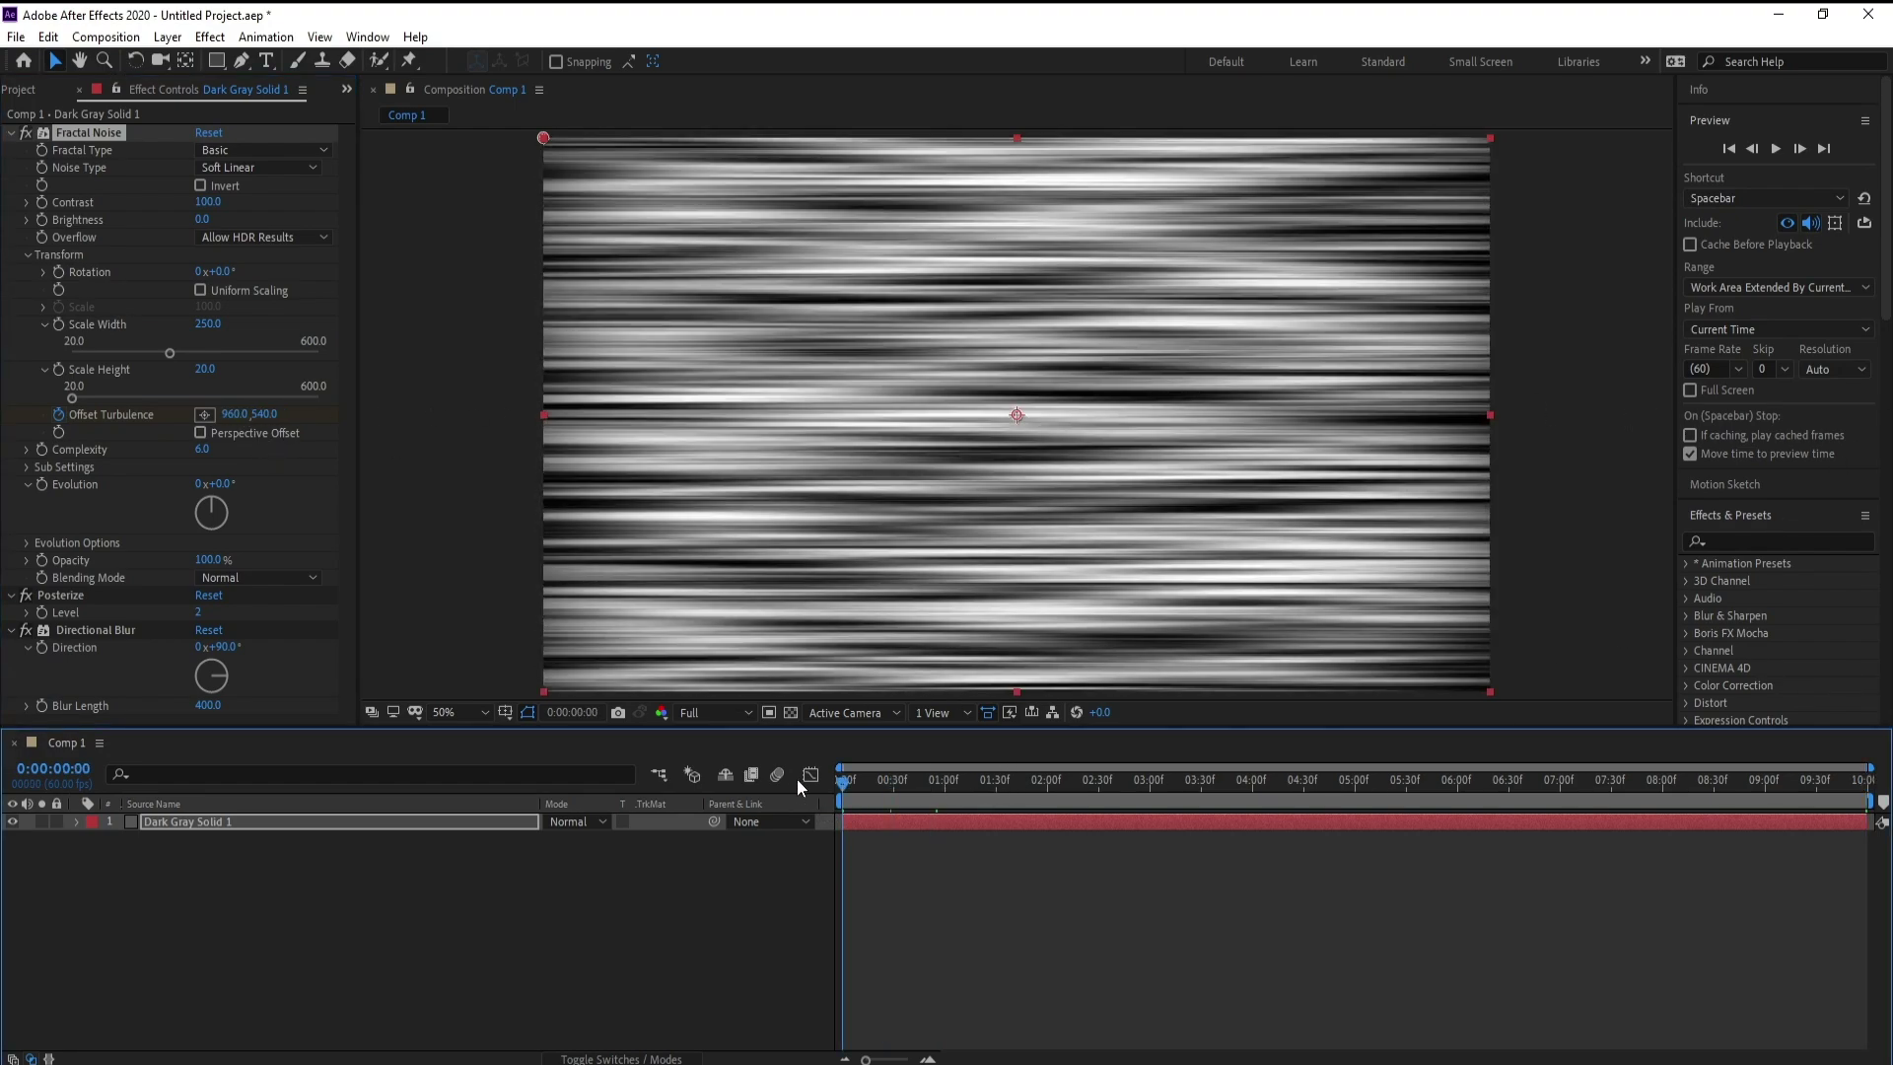
{"action": "key", "text": "space"}
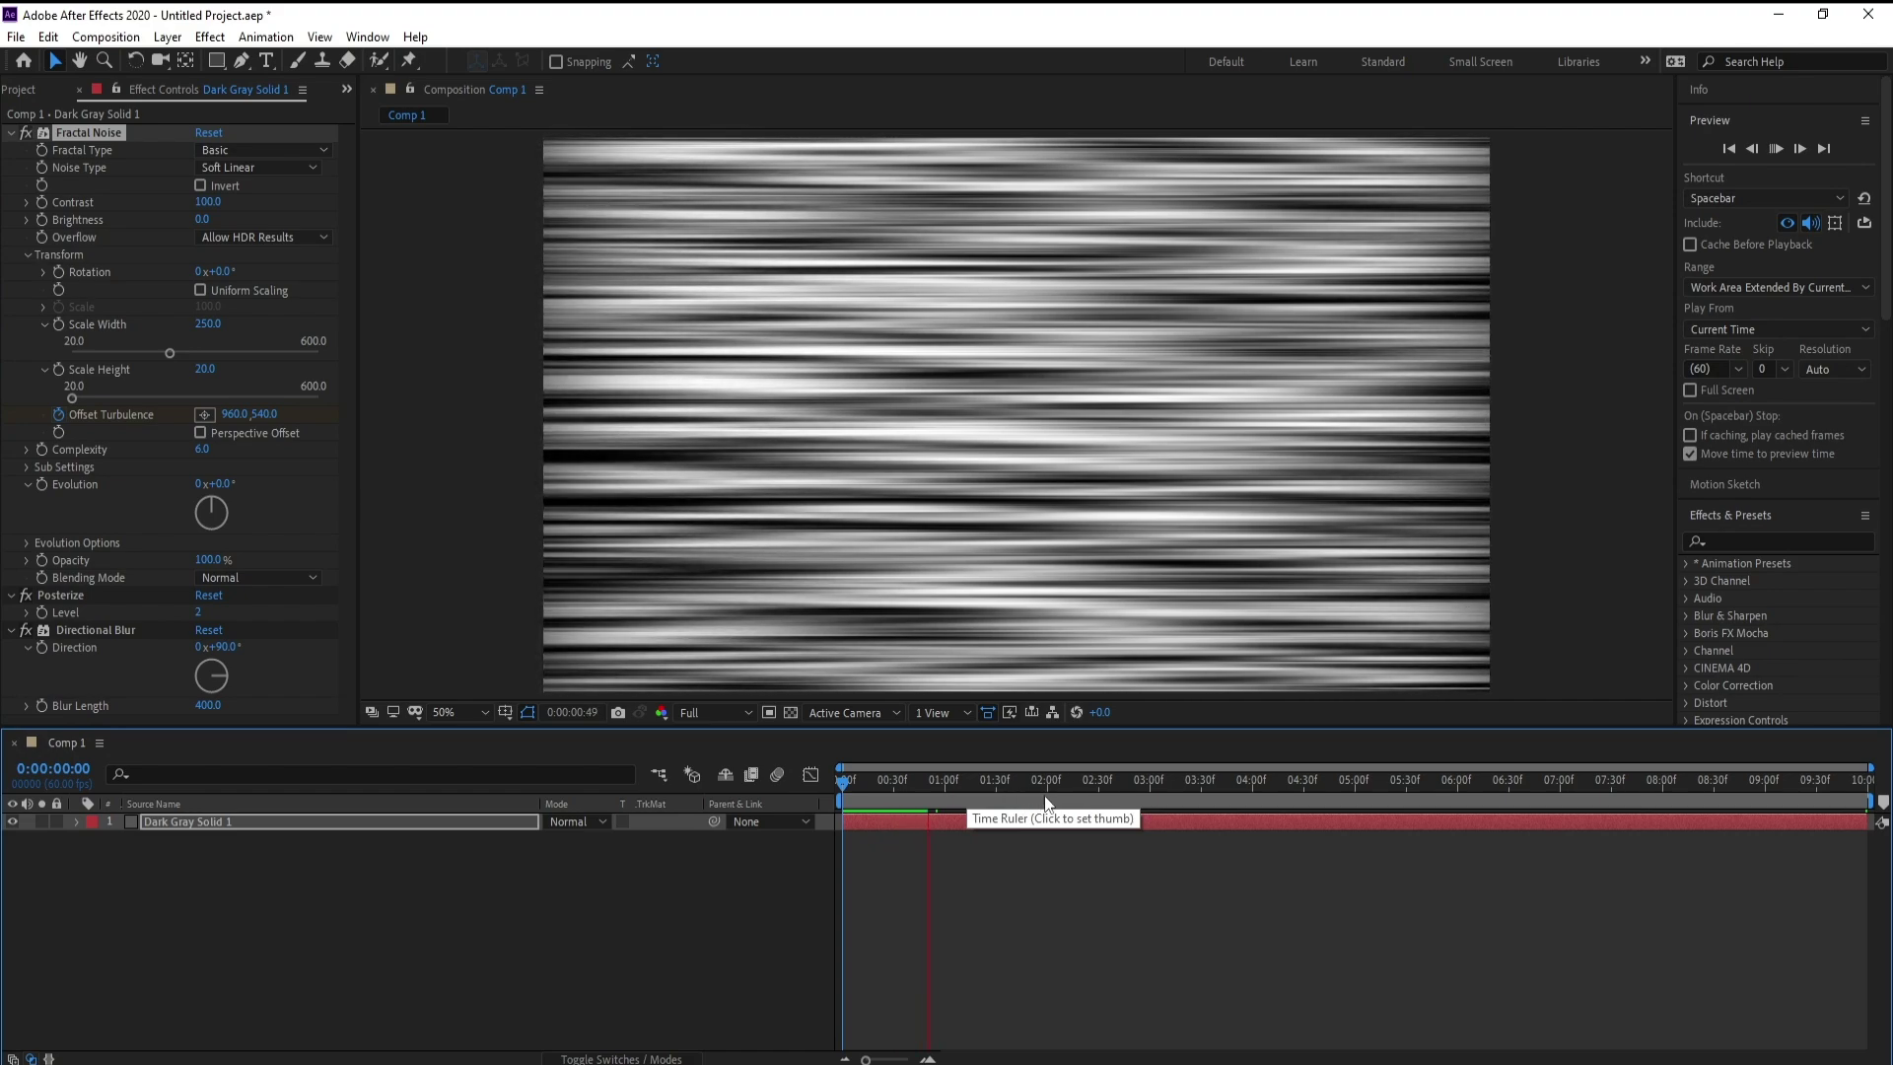
{"action": "left_click", "coordinate": [769, 785]}
{"action": "key", "text": "space"}
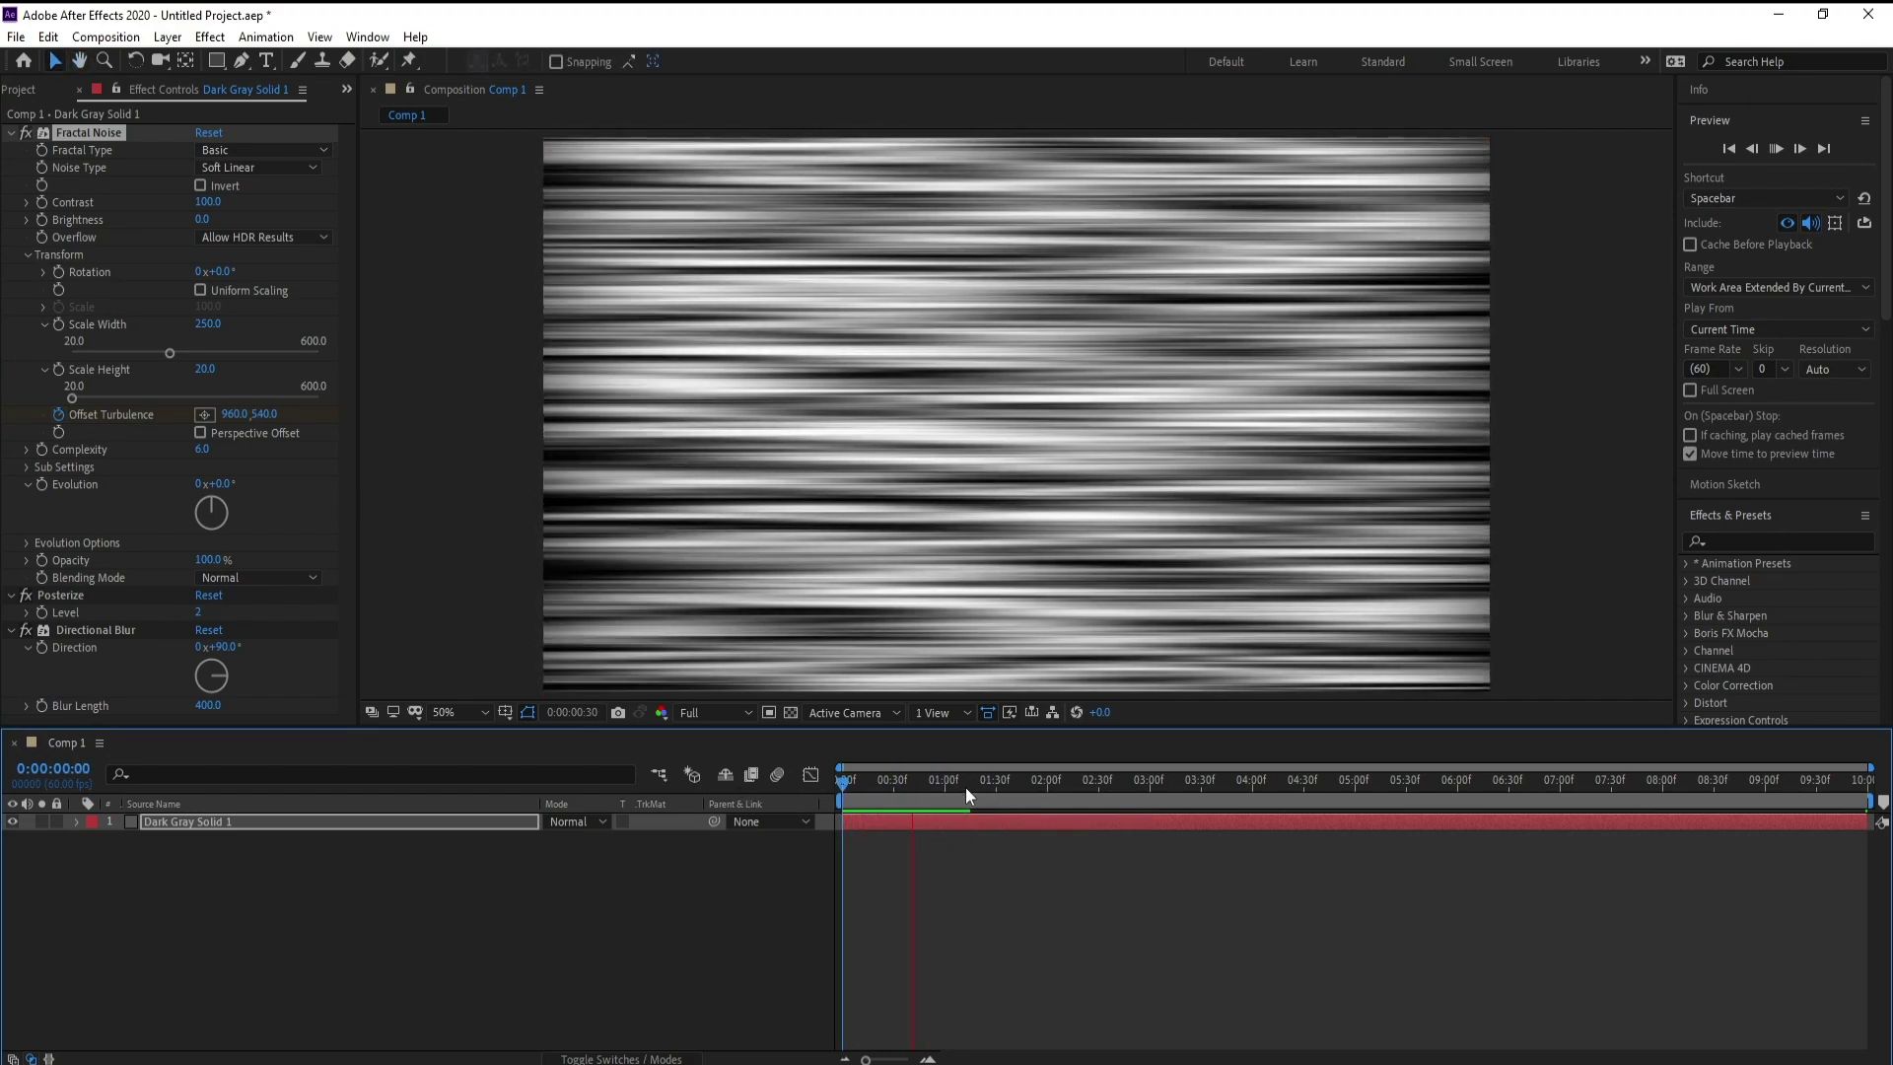
{"action": "left_click", "coordinate": [1023, 786]}
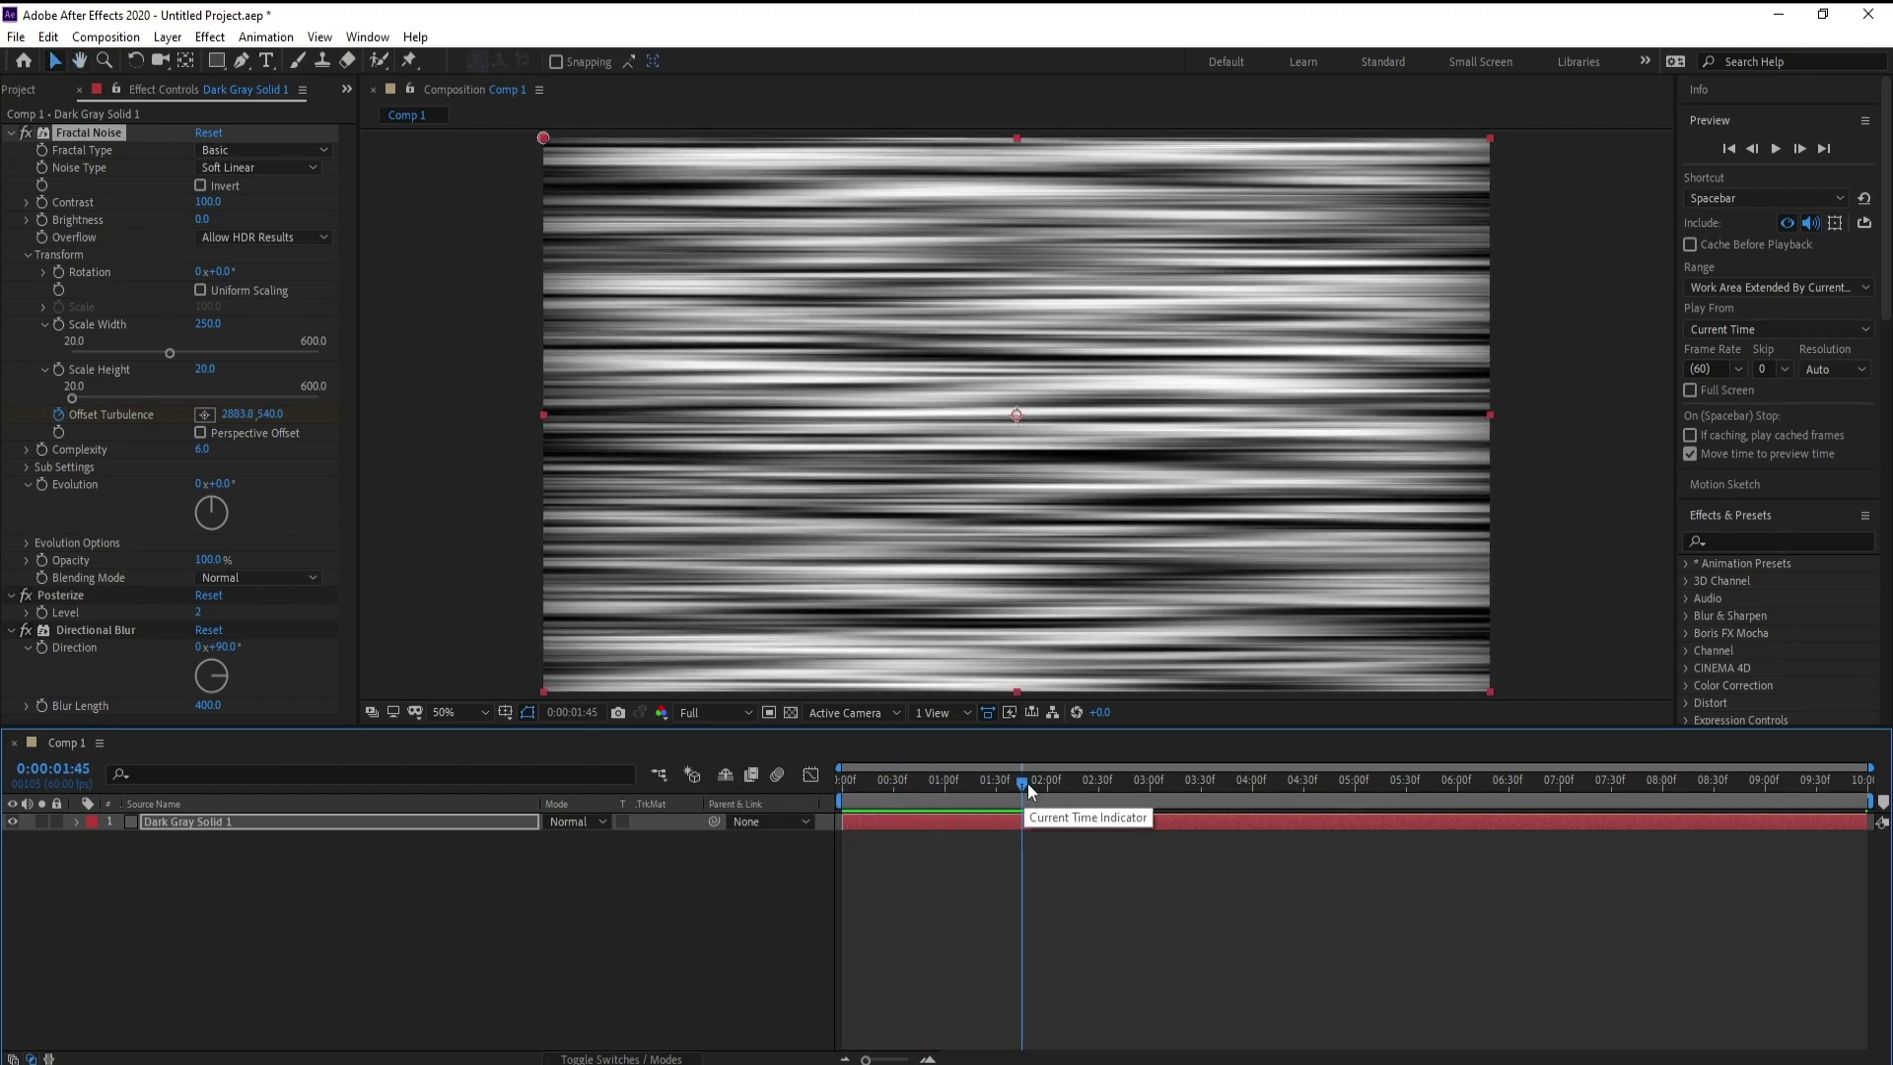
{"action": "key", "text": "Home"}
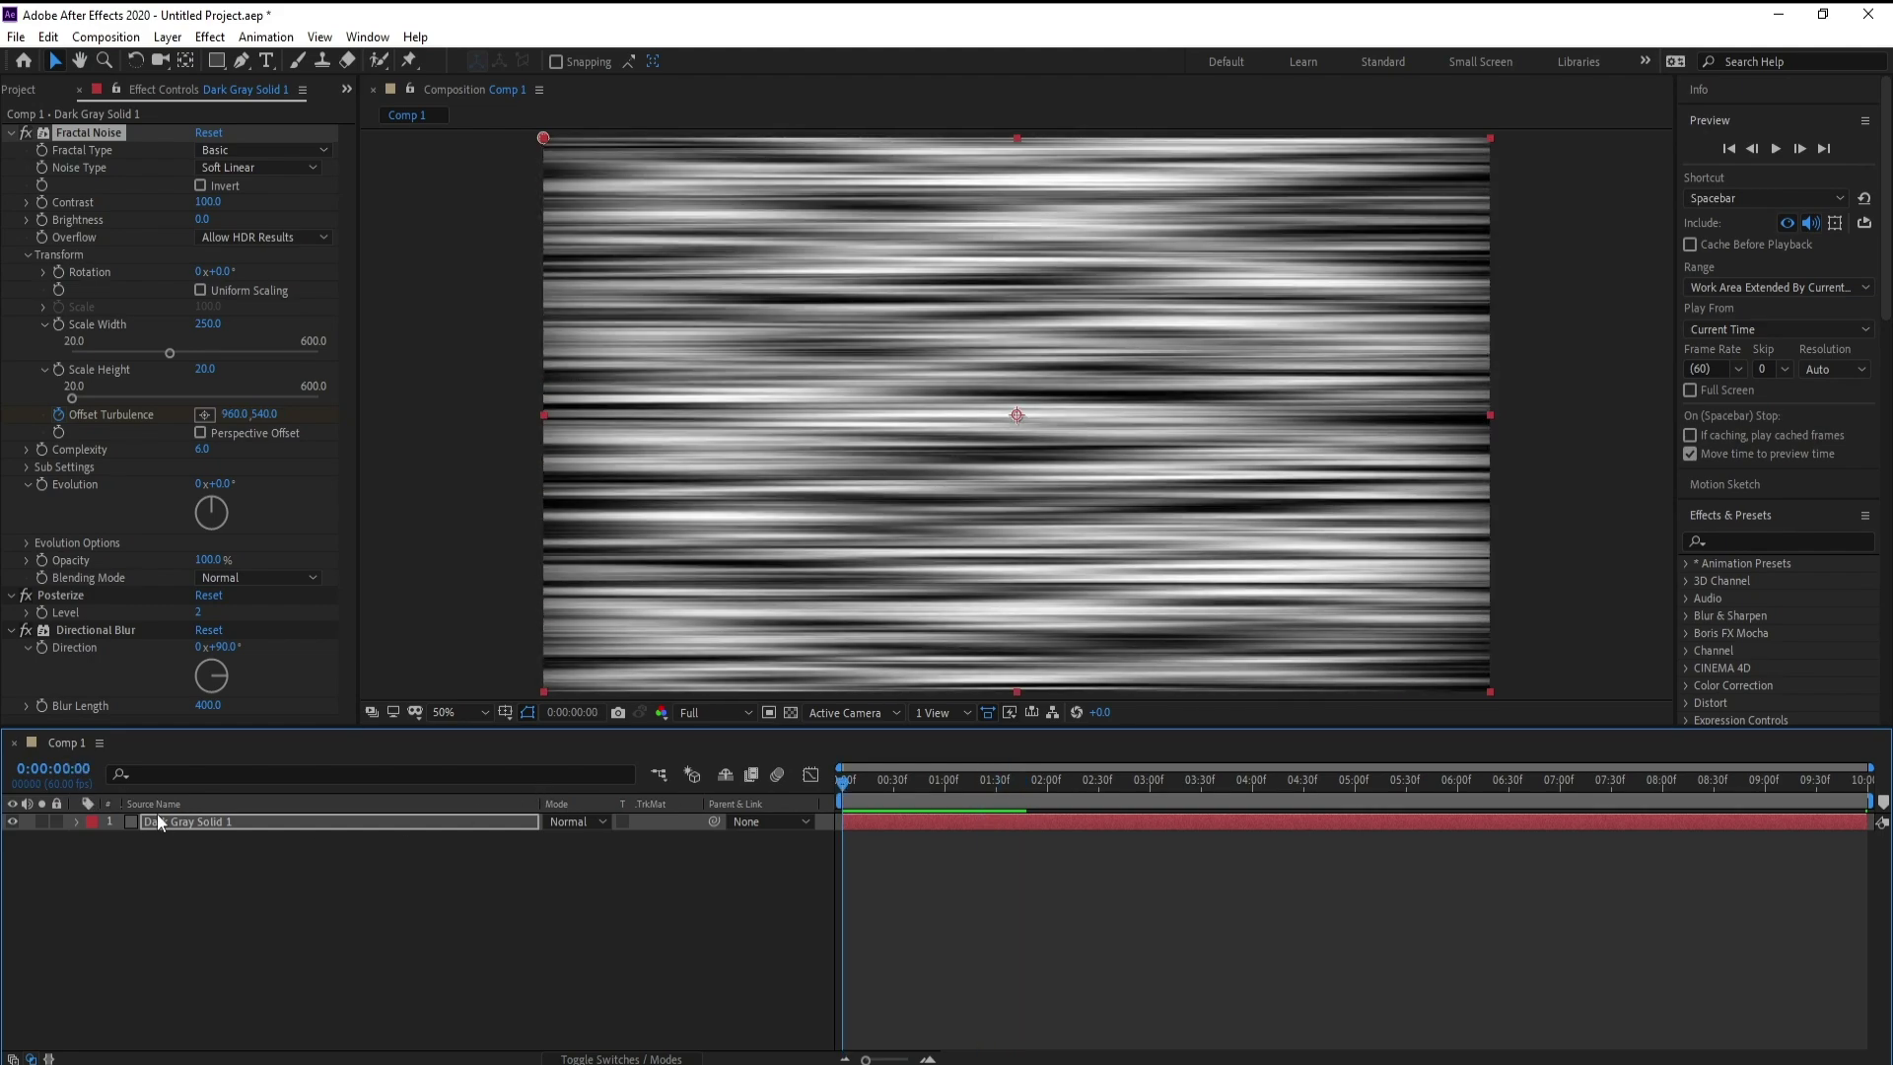
{"action": "left_click", "coordinate": [162, 821]}
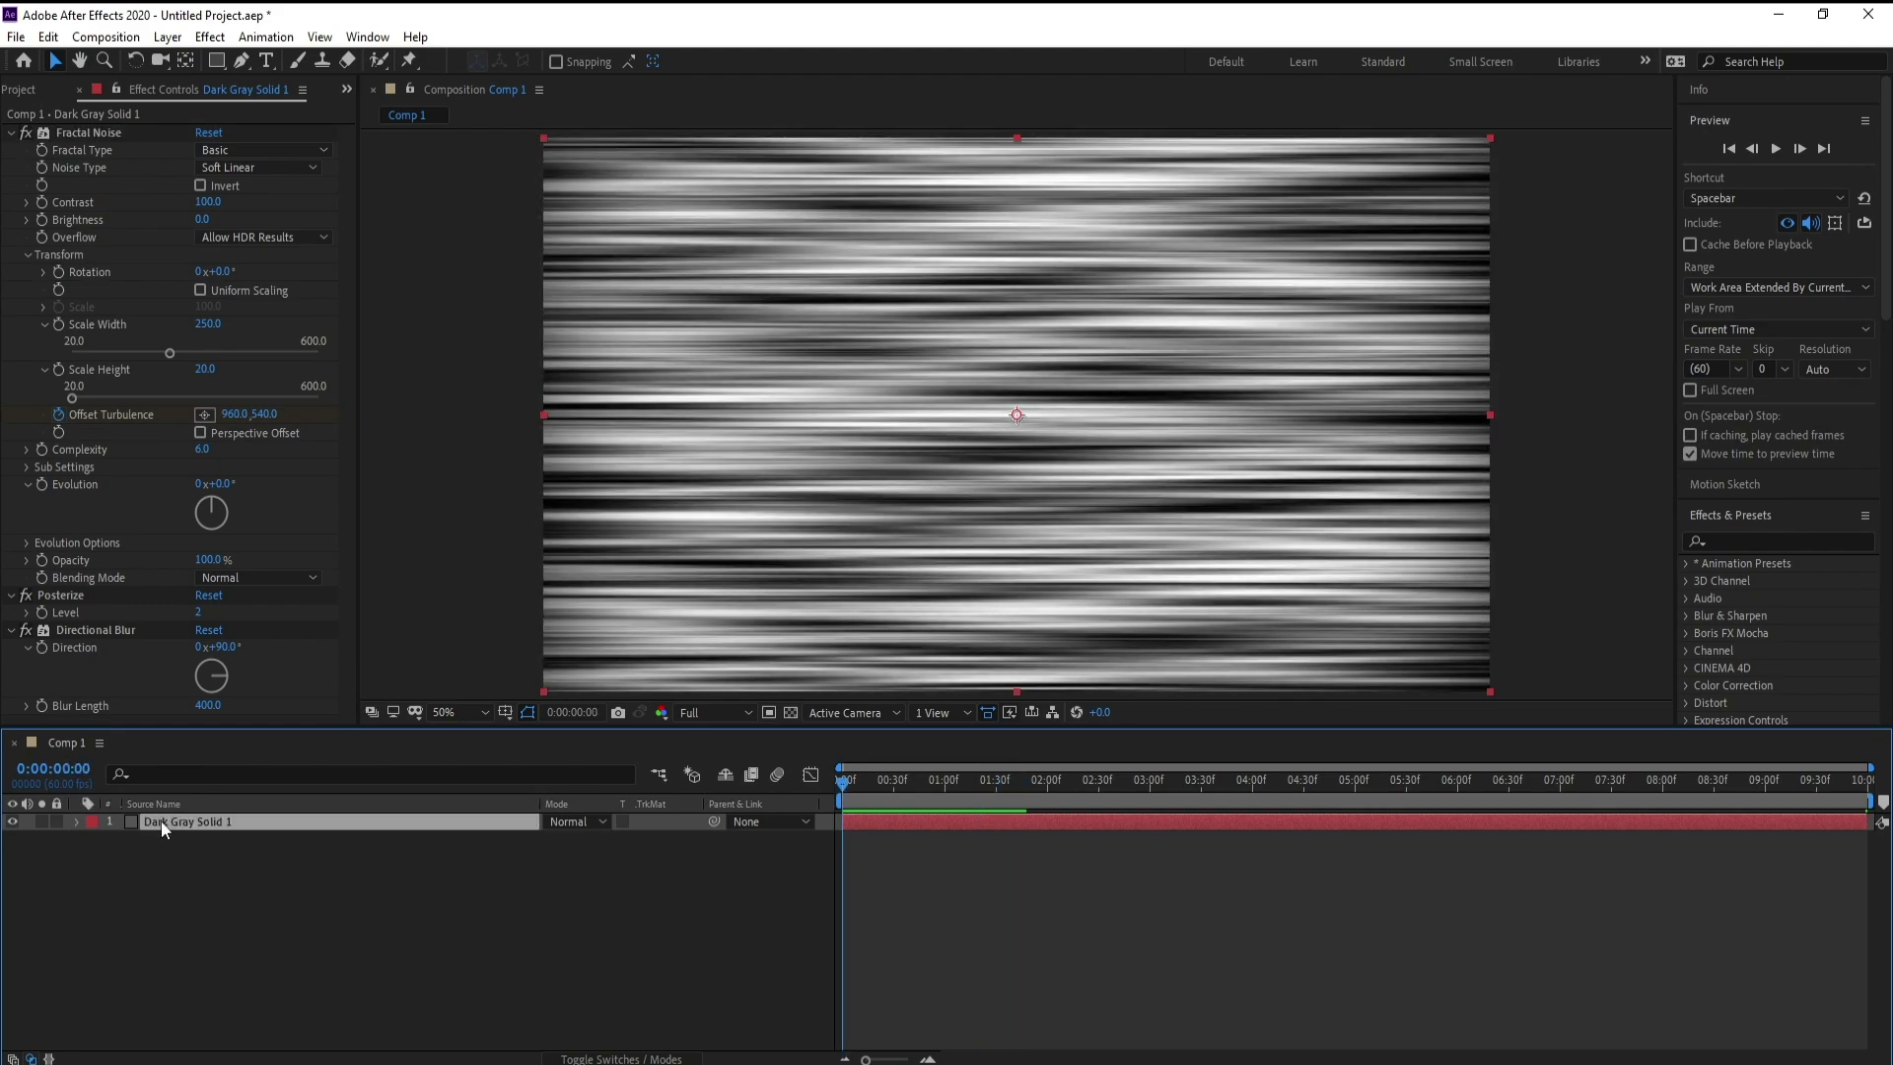
Draw a rectangular mask around a horizontal band across the comp's centre
{"action": "left_click", "coordinate": [215, 60]}
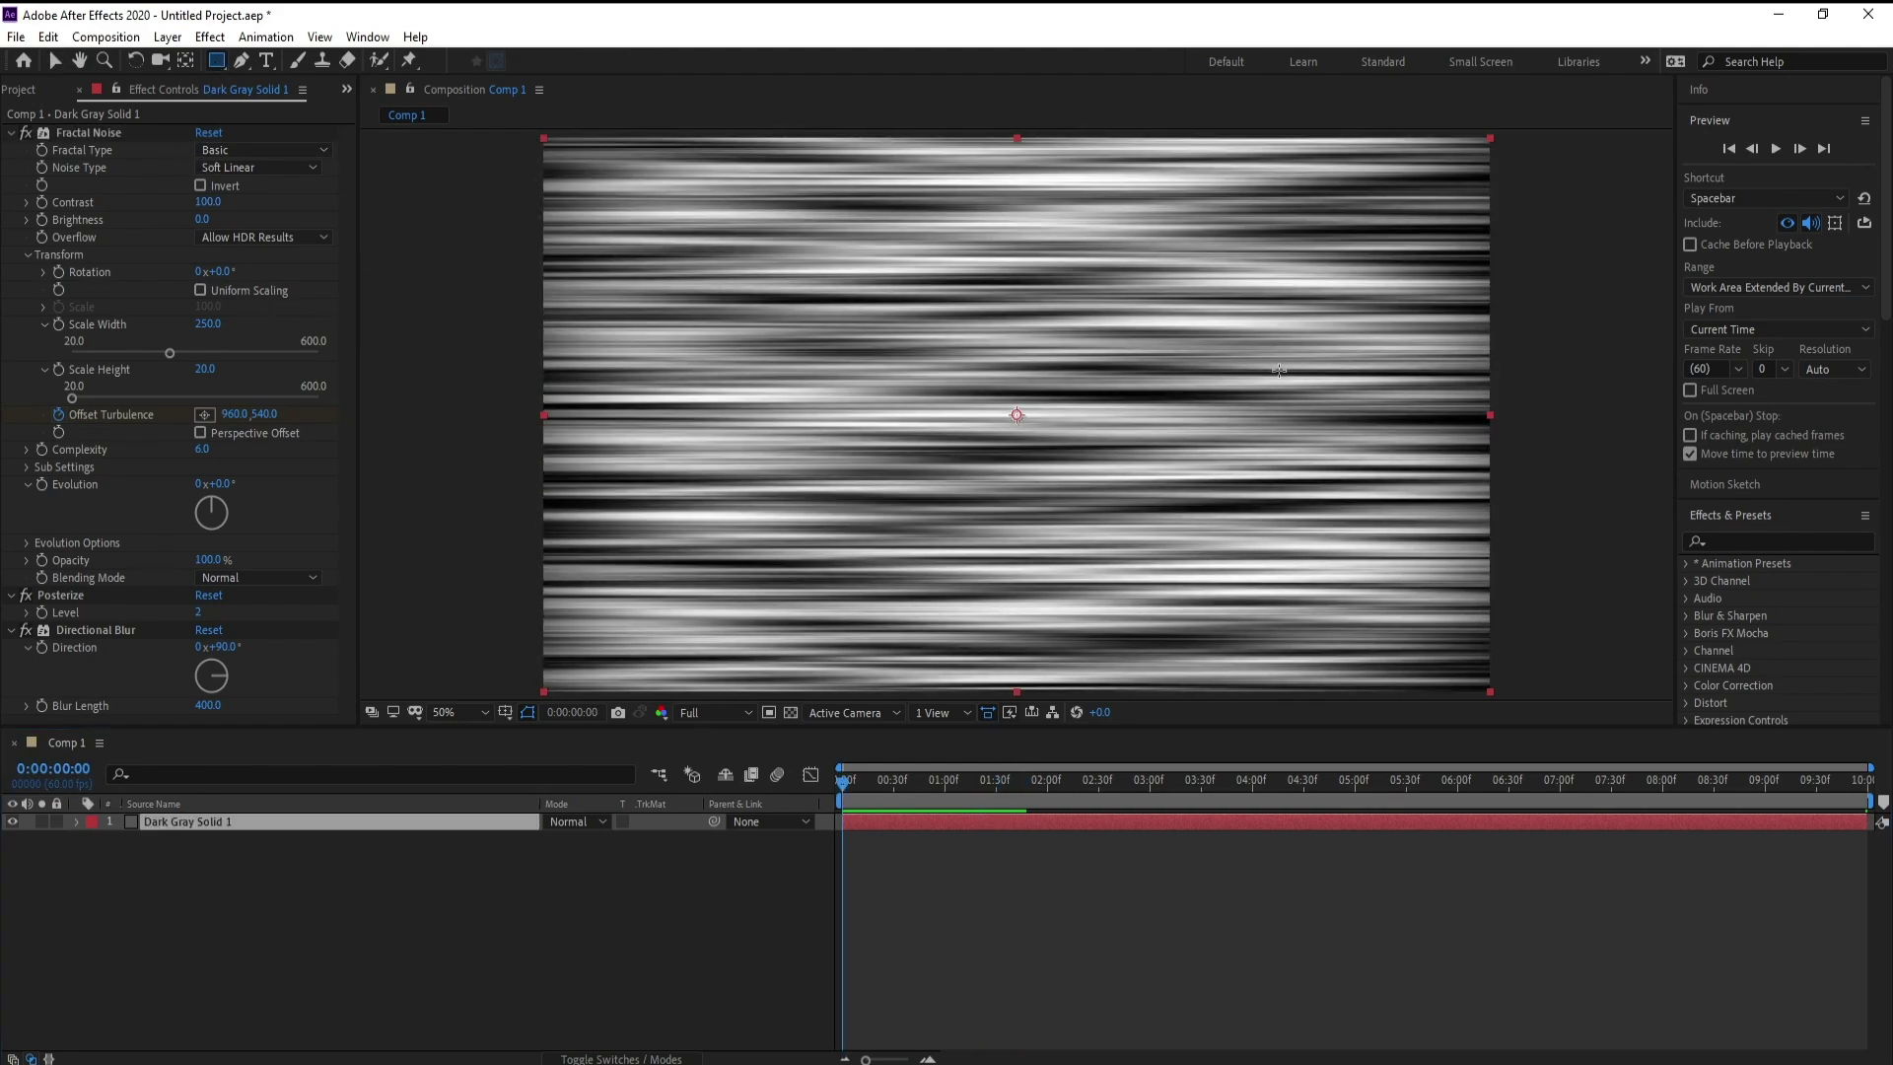
{"action": "left_click_drag", "start_coordinate": [1202, 371], "coordinate": [817, 464]}
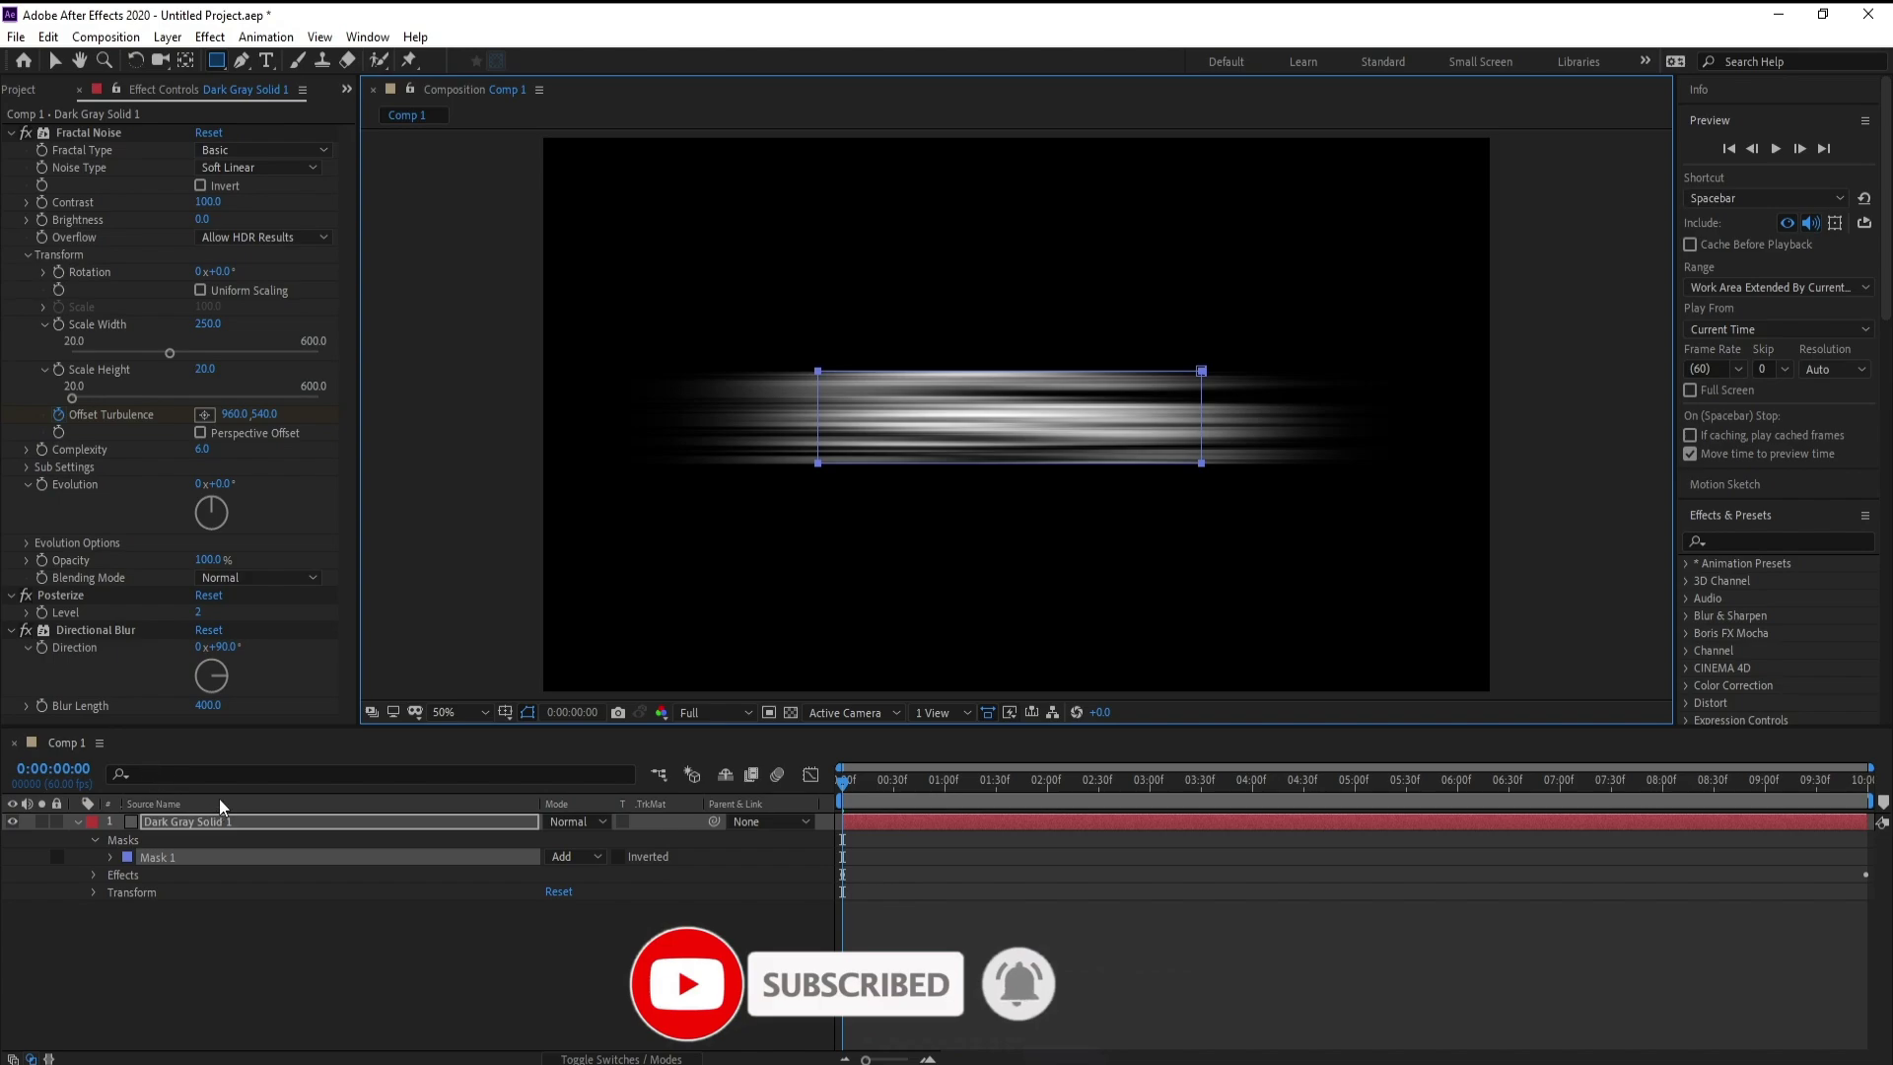
{"action": "left_click", "coordinate": [198, 822]}
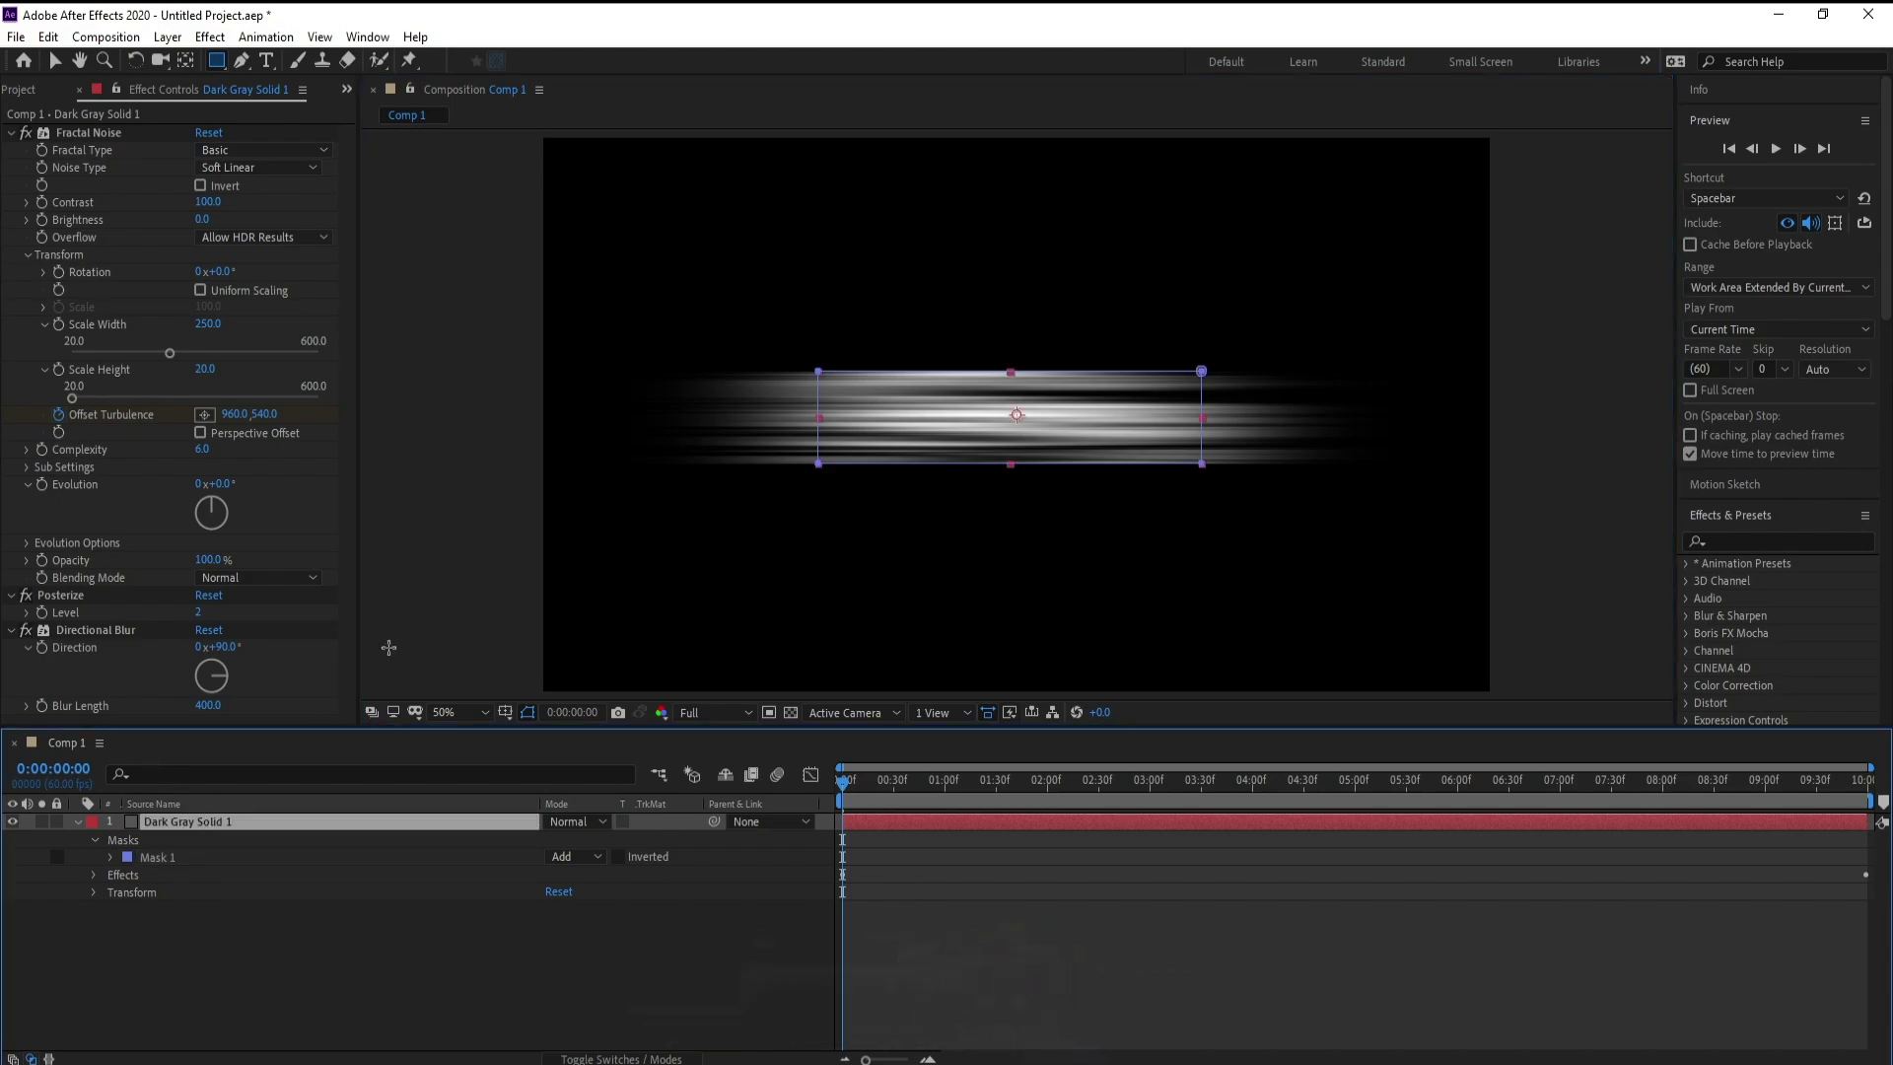
Set Fractal Noise Contrast to 124 and Brightness to -13
{"action": "left_click", "coordinate": [201, 219]}
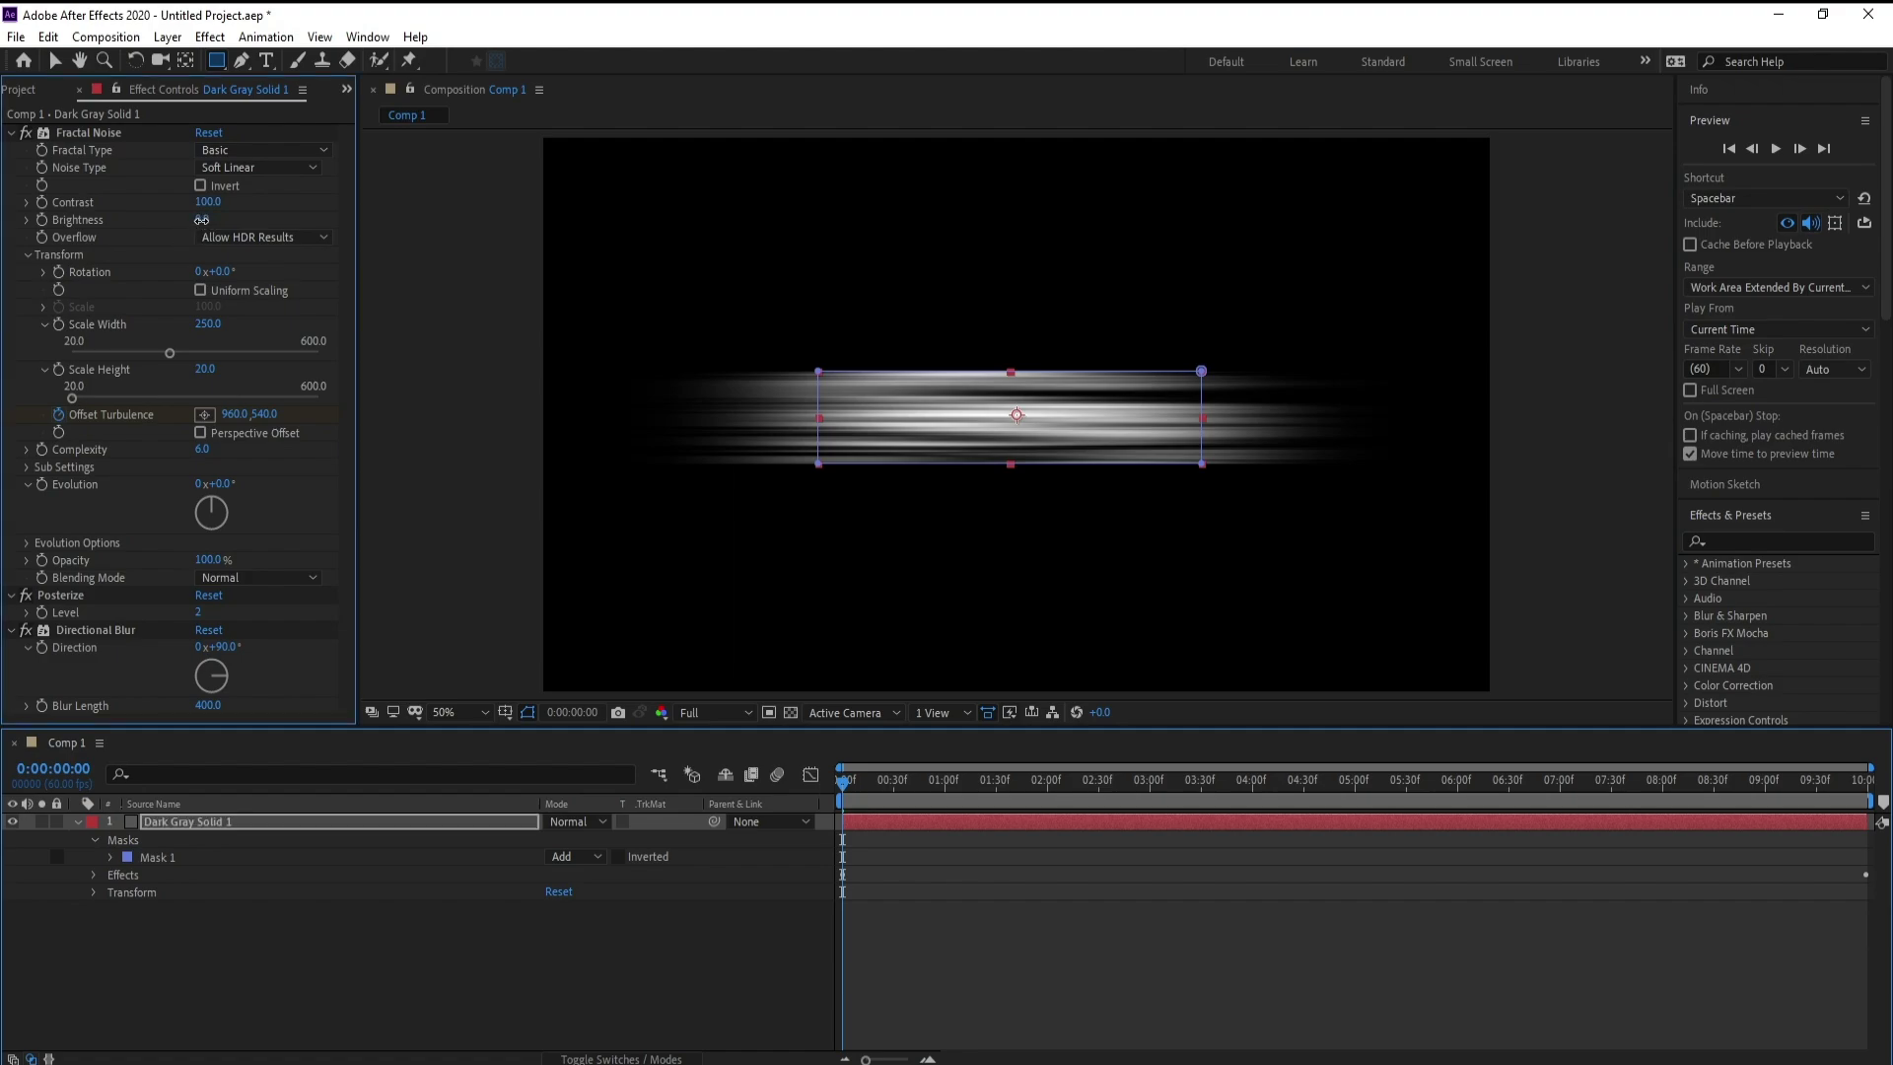
{"action": "mouse_move", "coordinate": [201, 219]}
{"action": "left_mouse_down"}
{"action": "mouse_move", "coordinate": [178, 220]}
{"action": "mouse_move", "coordinate": [249, 209]}
{"action": "mouse_move", "coordinate": [201, 220]}
{"action": "left_mouse_up"}
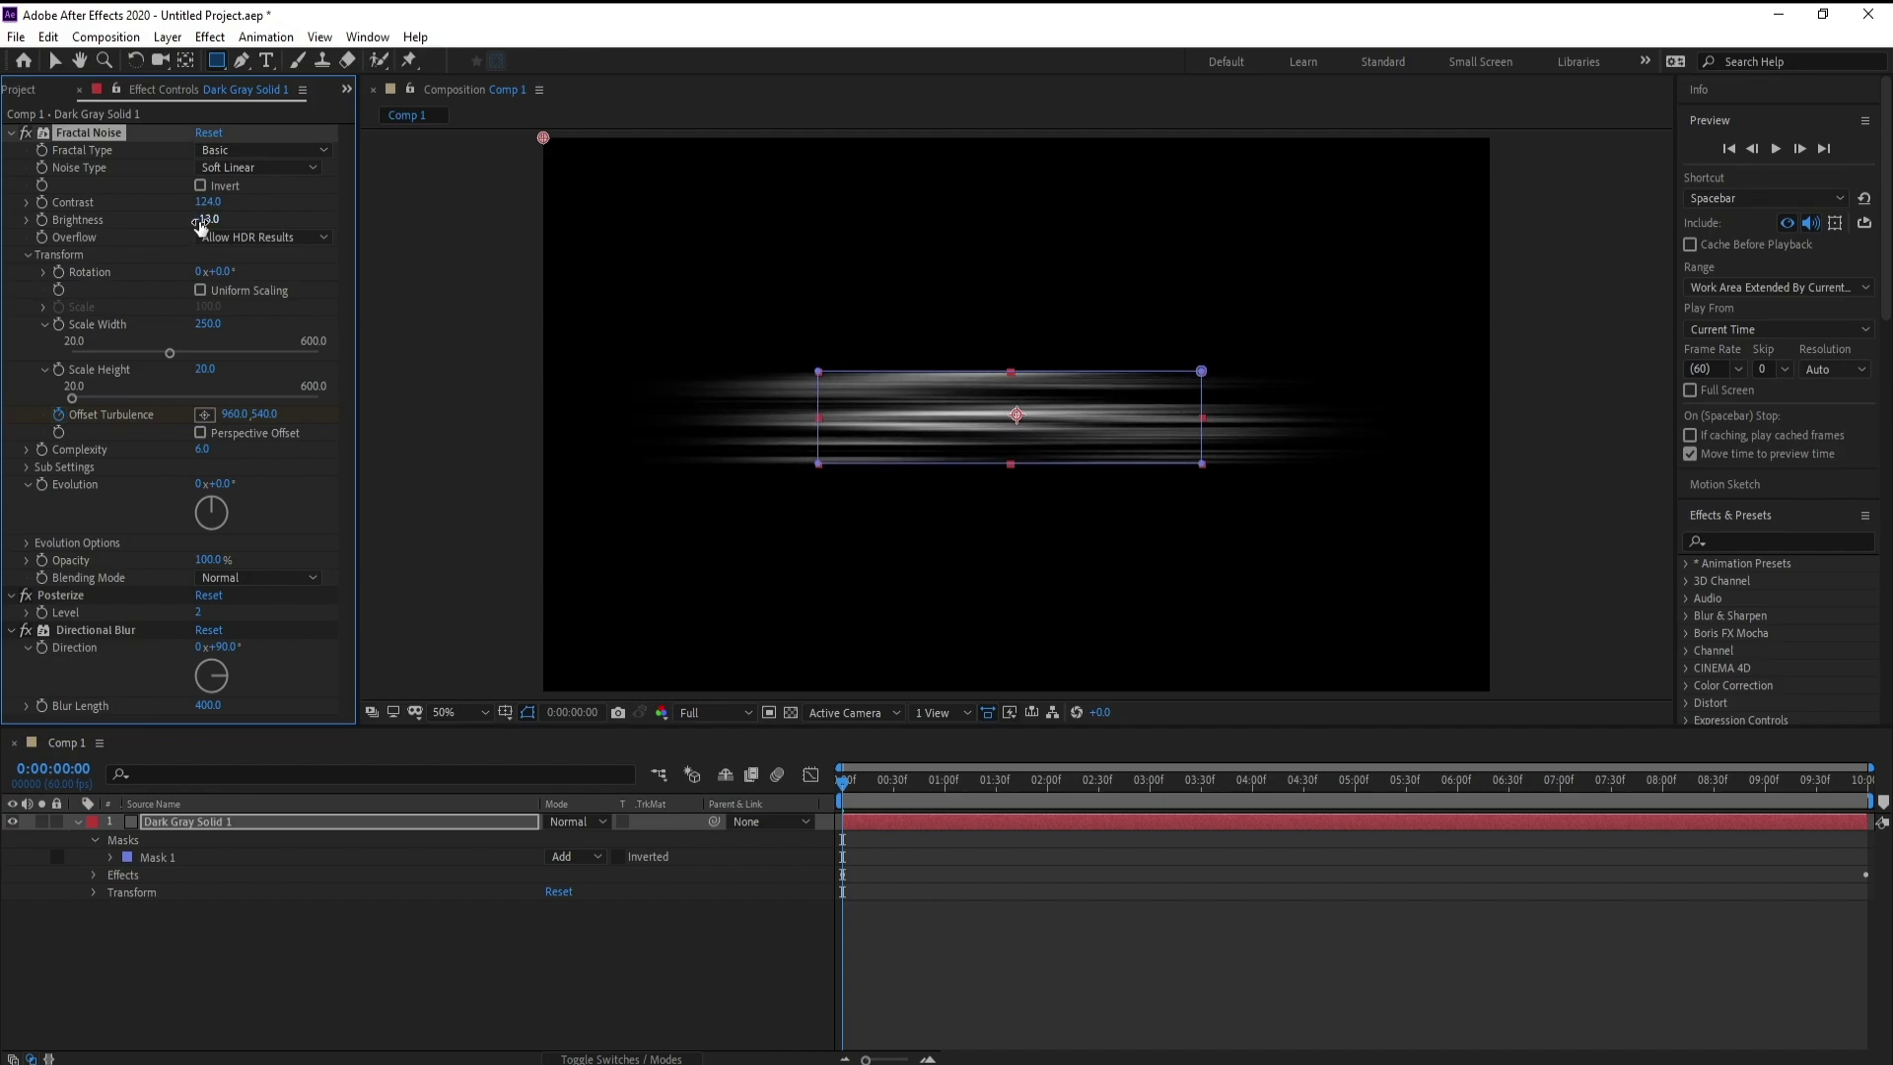
{"action": "left_click", "coordinate": [209, 824]}
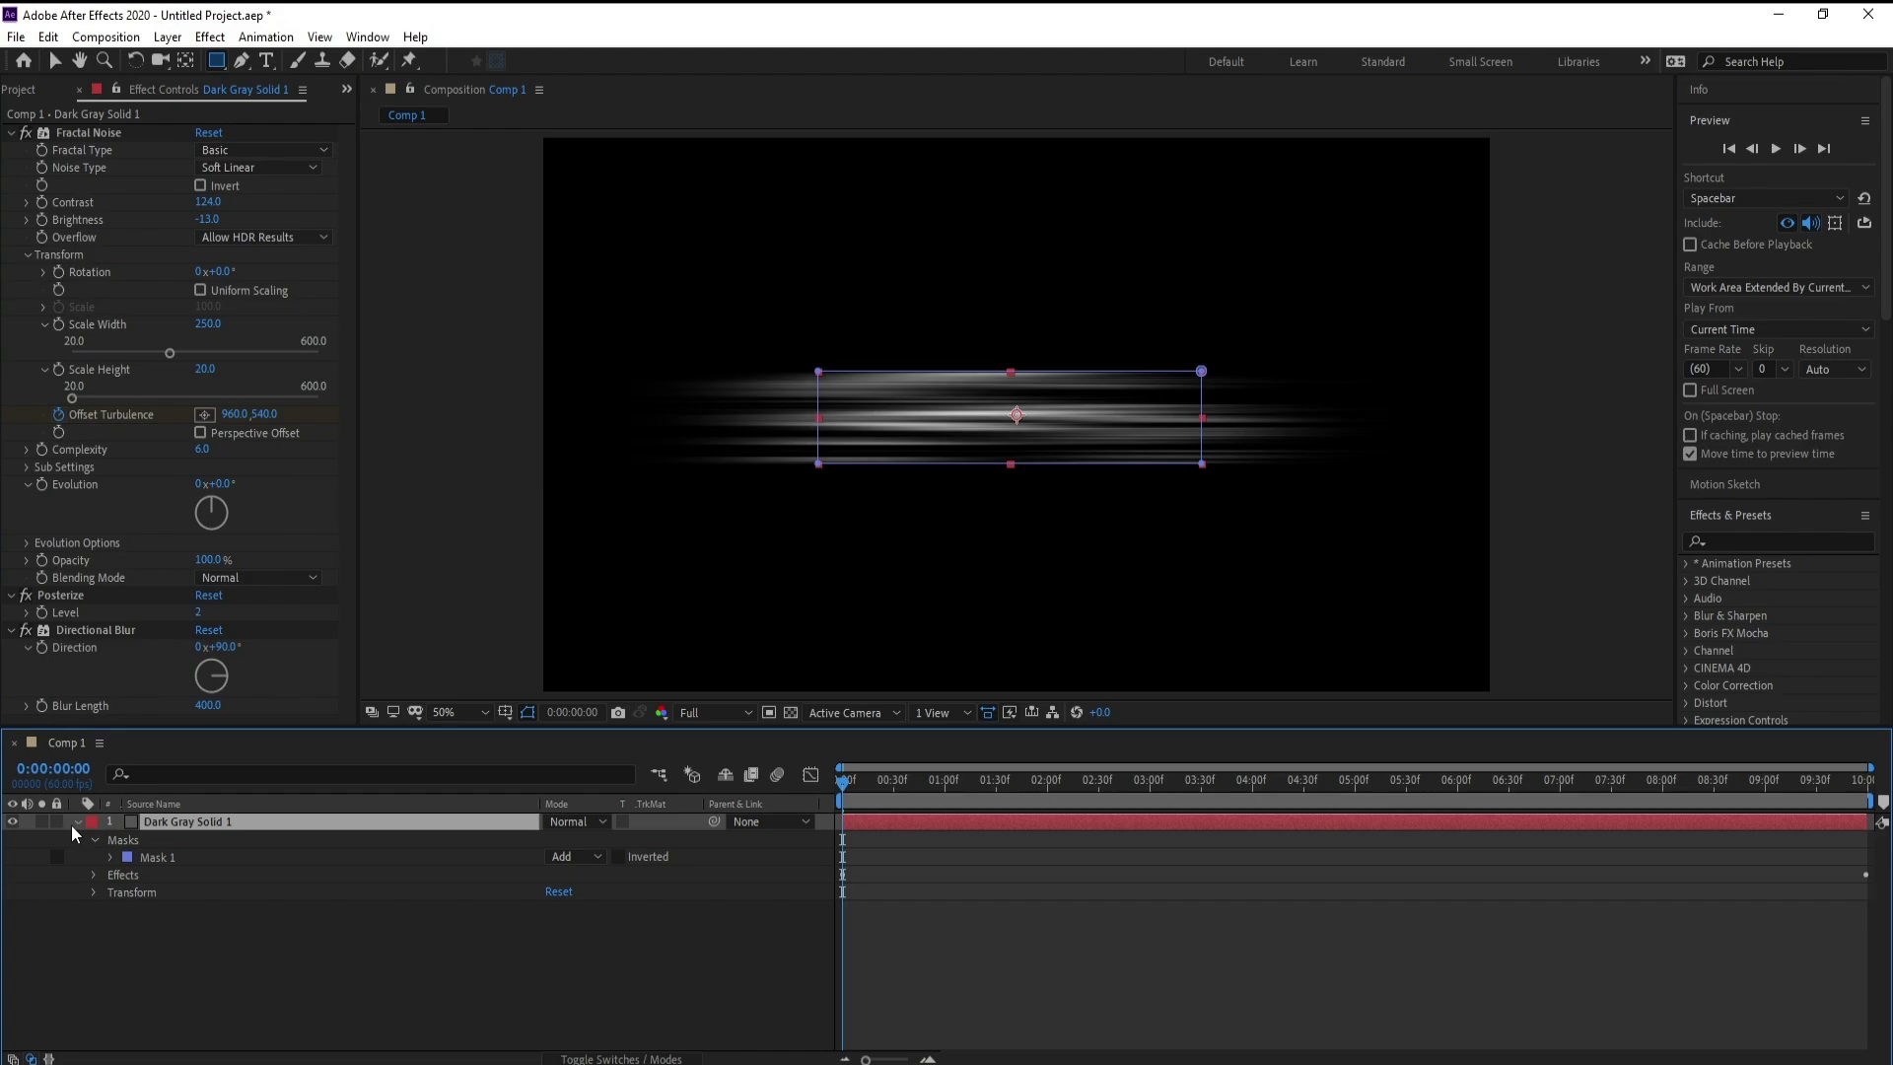
{"action": "left_click", "coordinate": [77, 823]}
{"action": "left_click", "coordinate": [208, 890]}
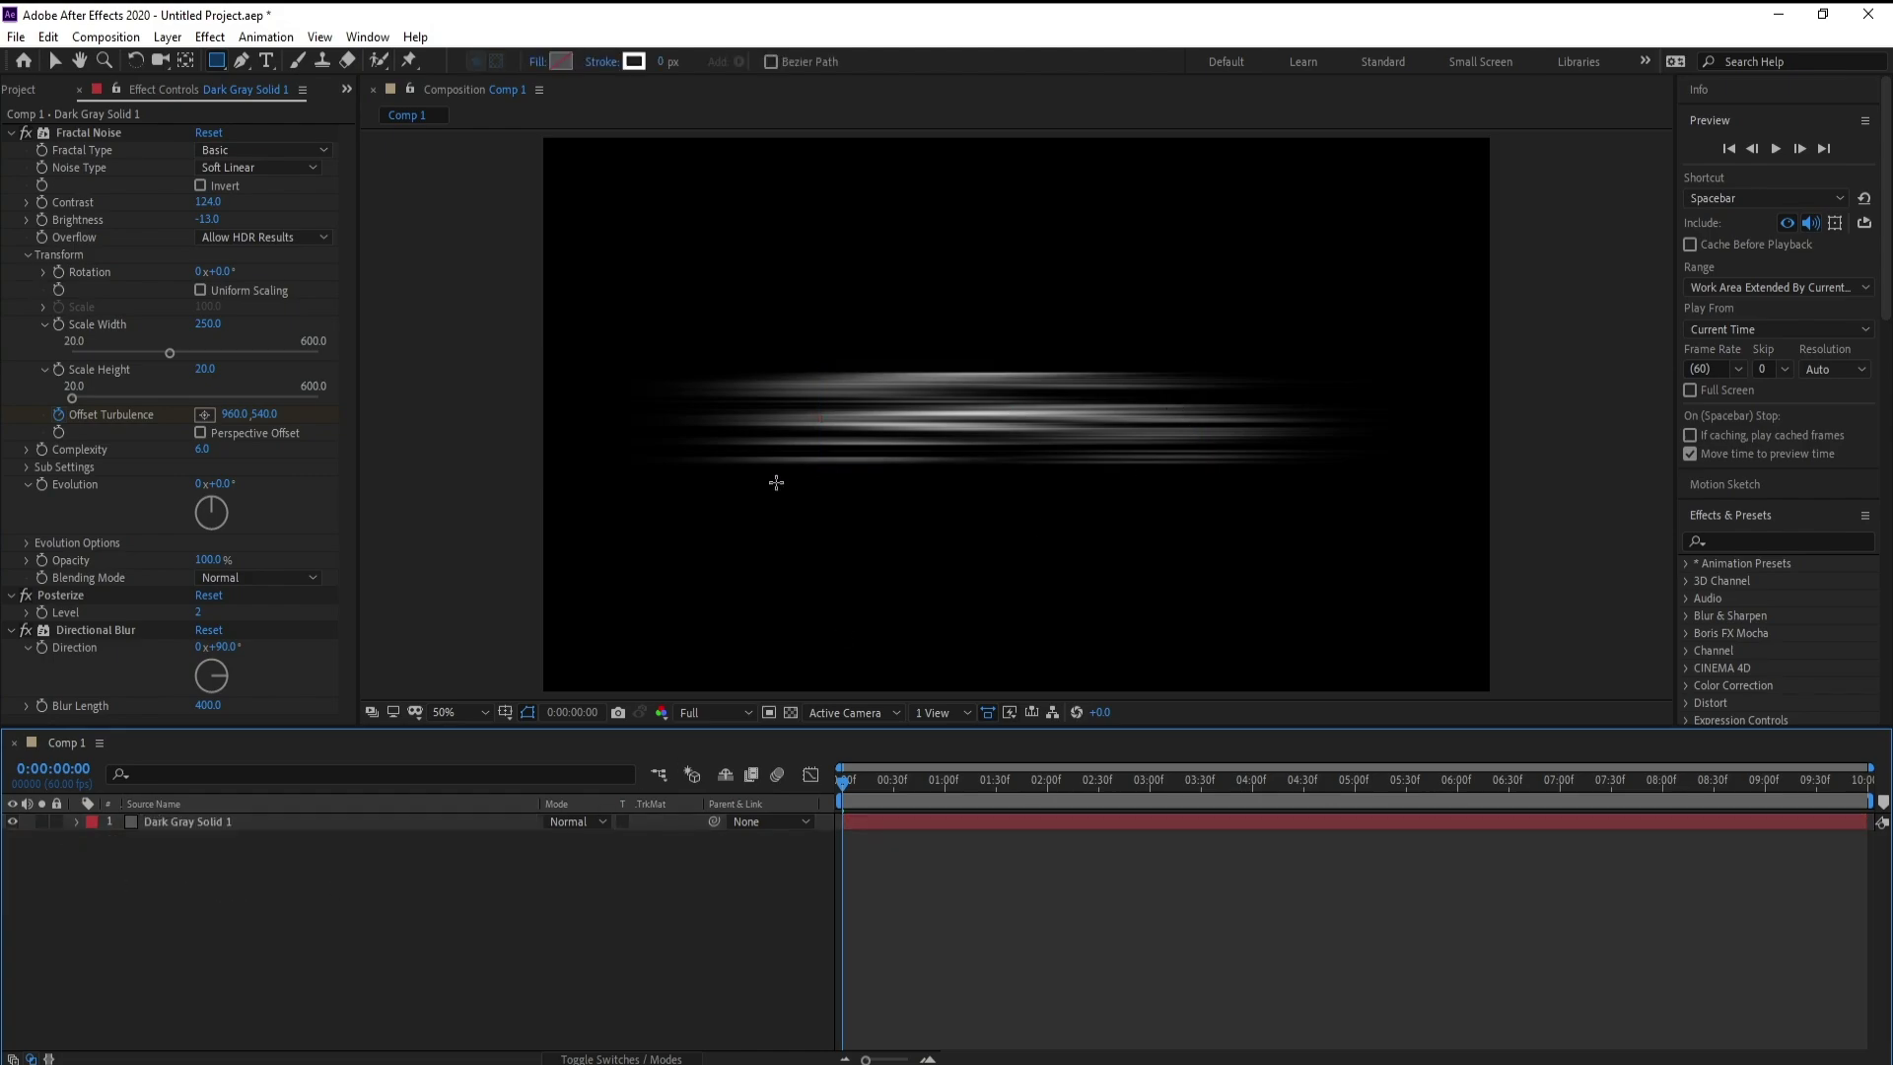
{"action": "left_click", "coordinate": [167, 824]}
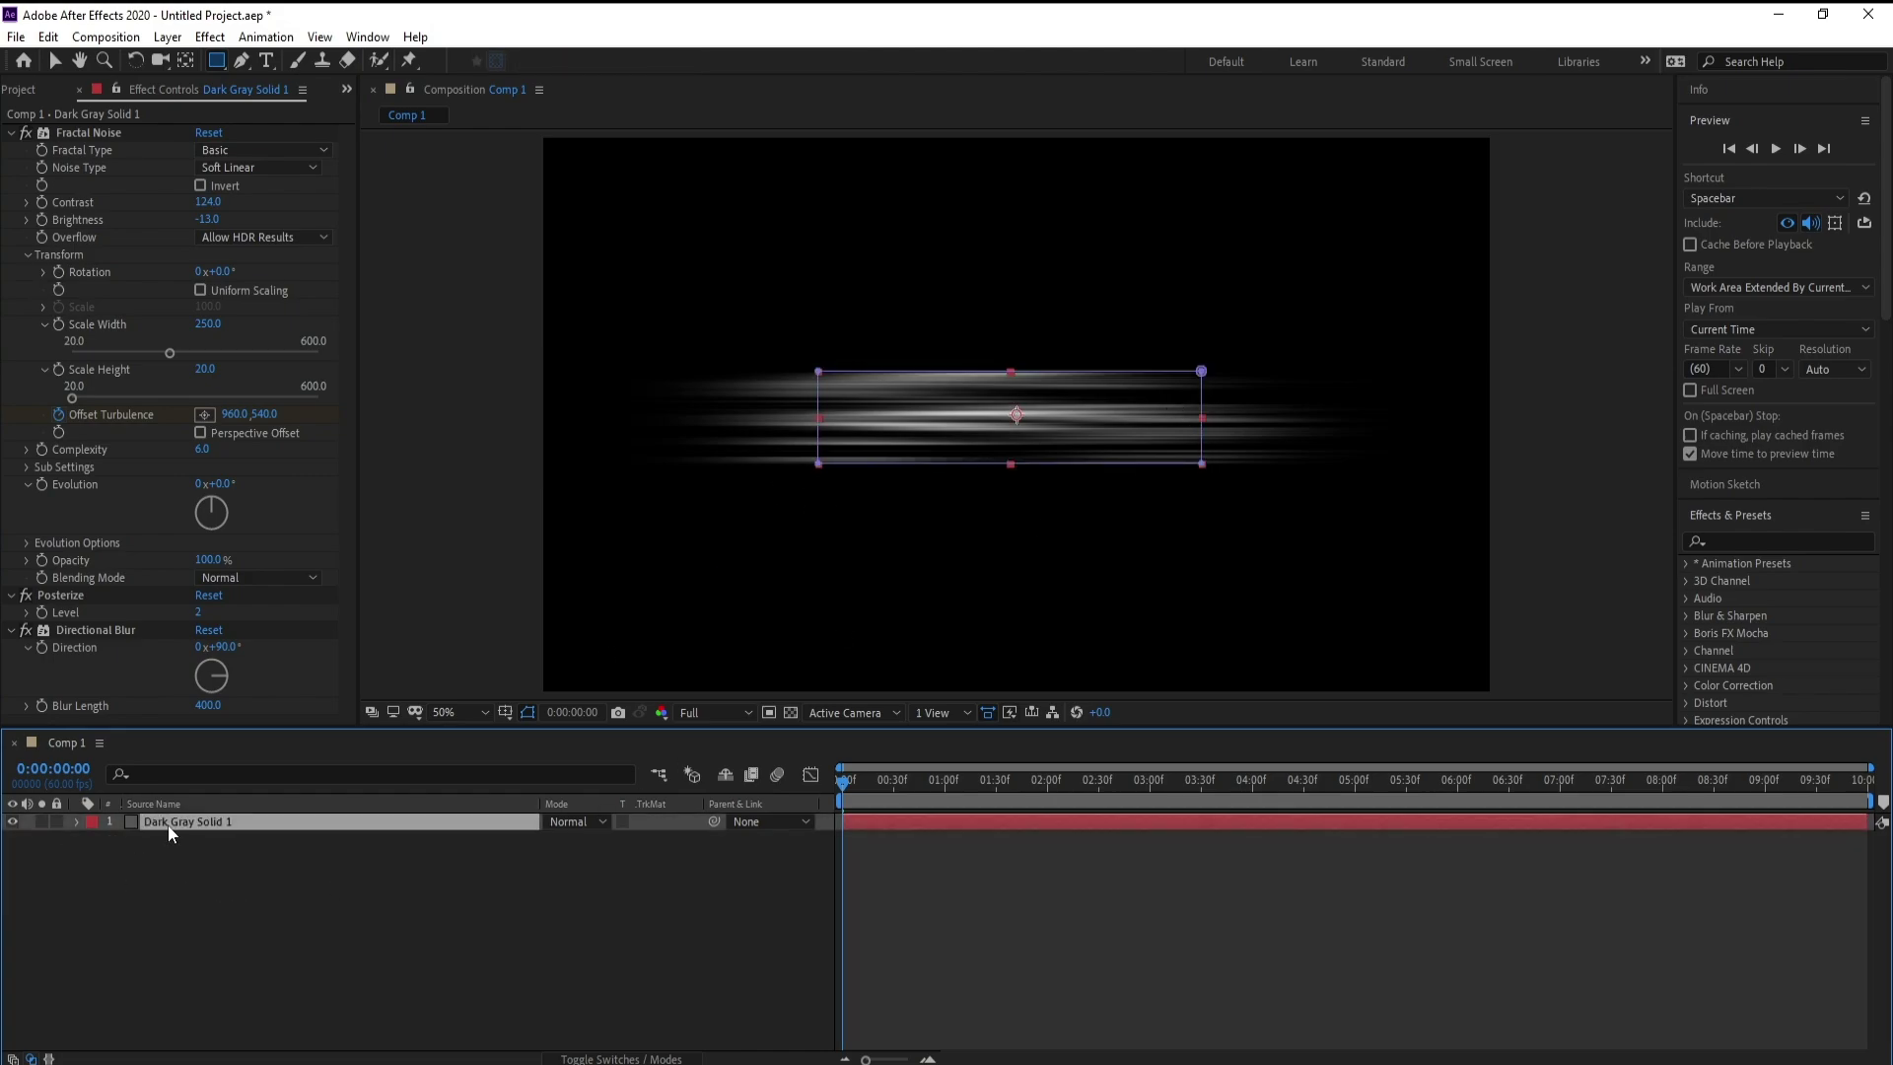
Pre-compose the solid into Dark Gray Solid 1 Comp 1, keeping the default name
{"action": "right_click", "coordinate": [169, 825]}
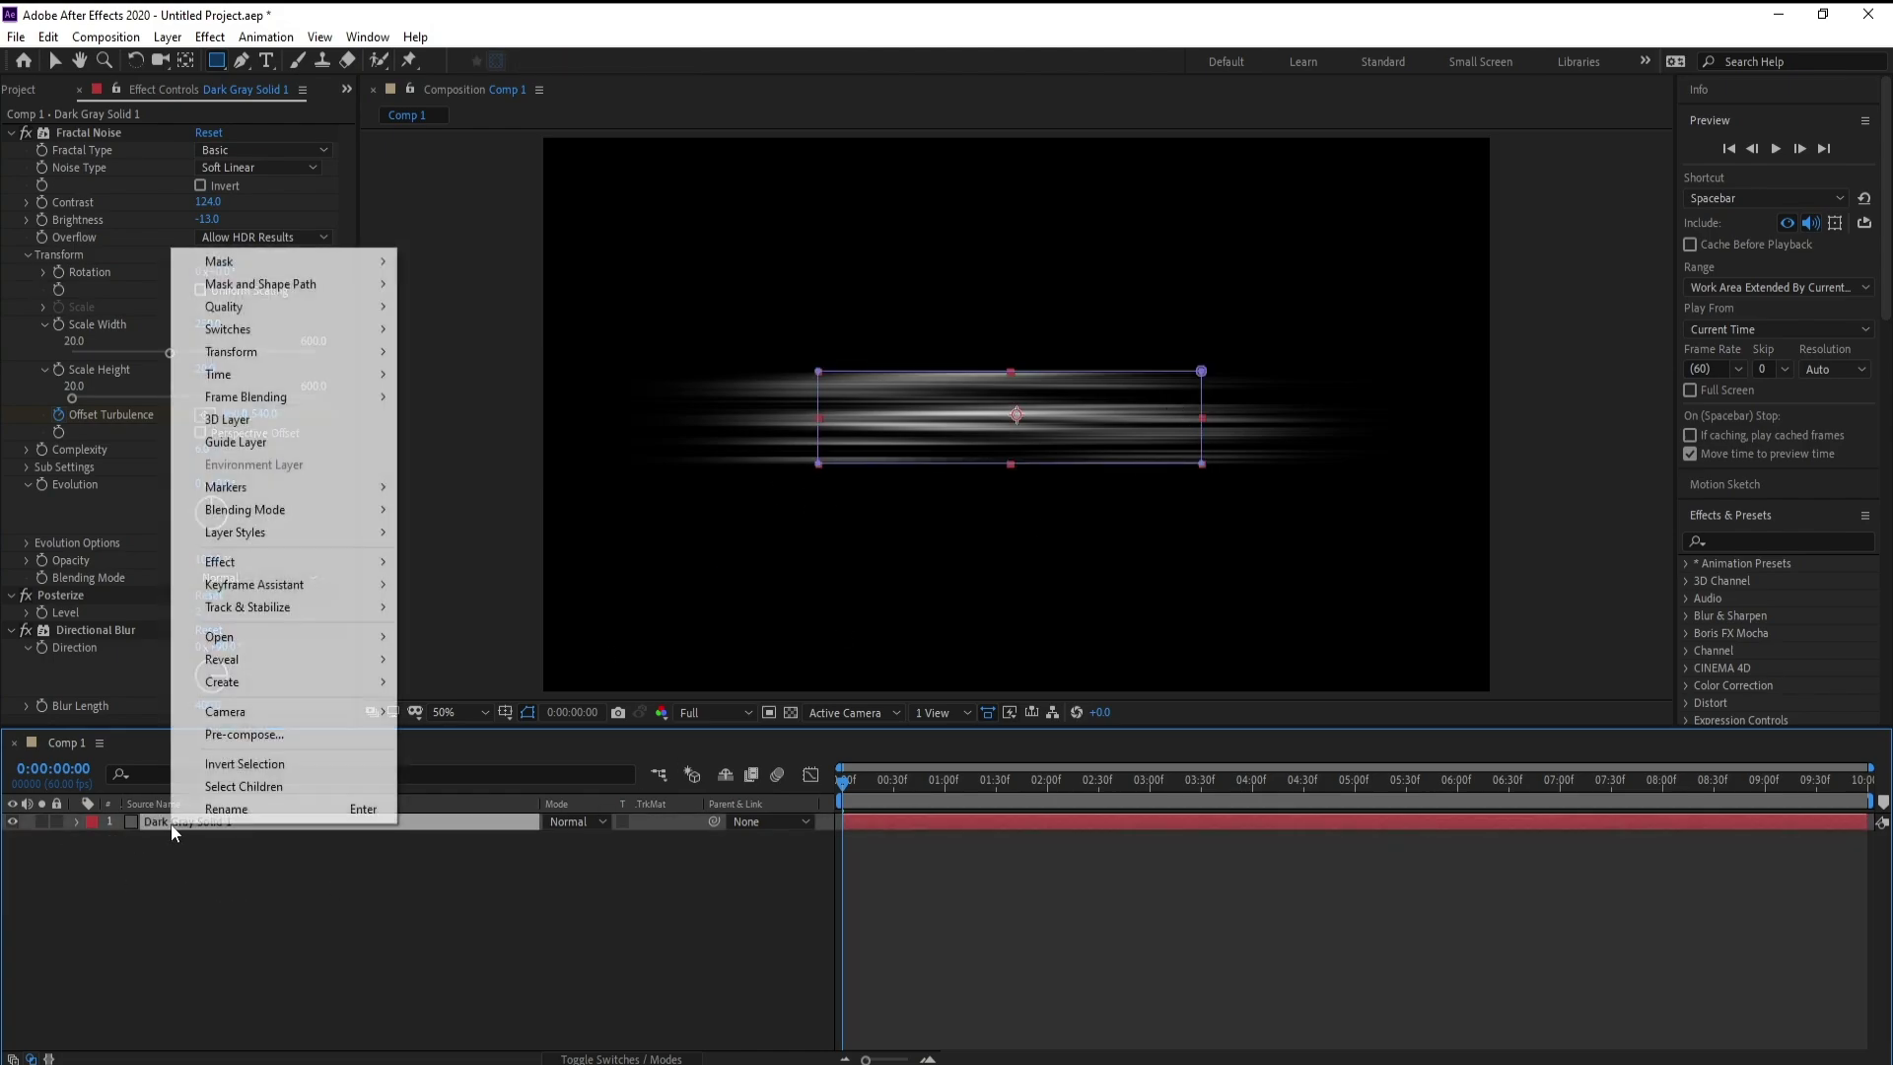
{"action": "left_click", "coordinate": [241, 740]}
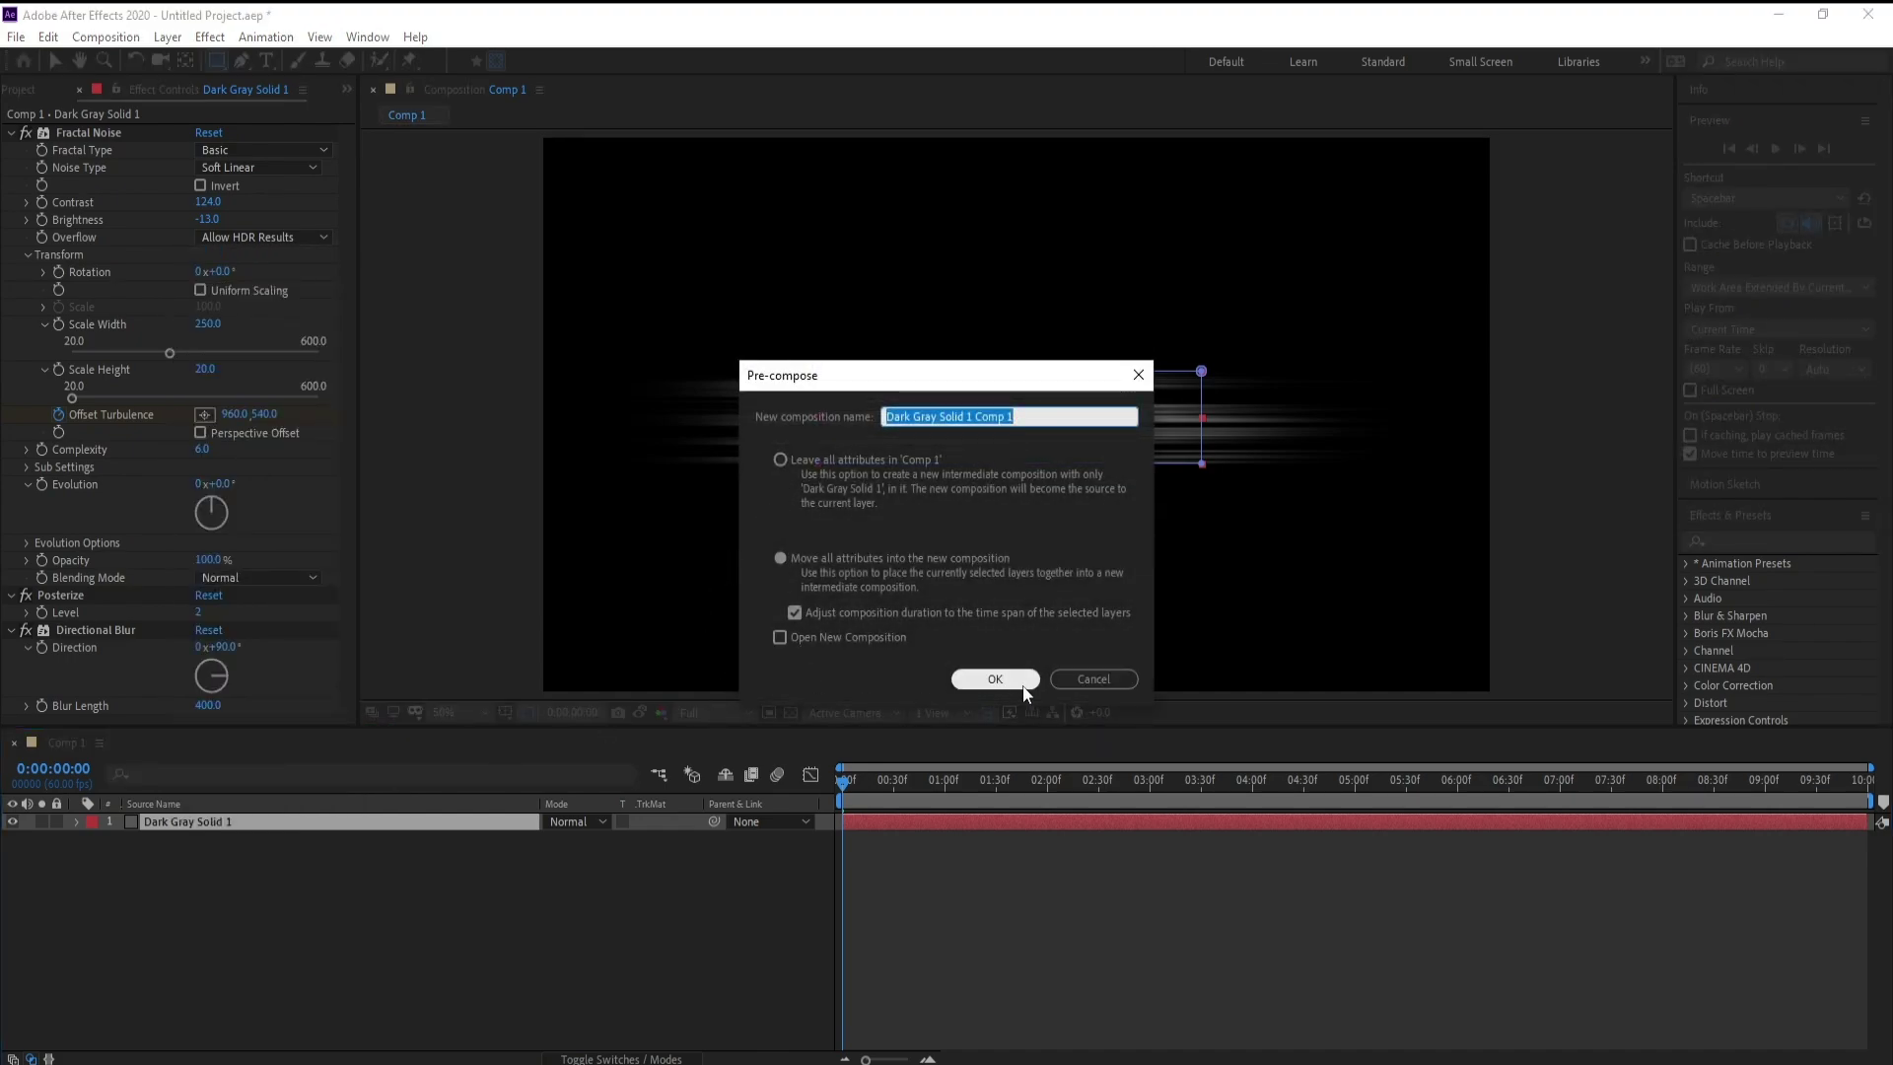
{"action": "left_click", "coordinate": [1021, 682]}
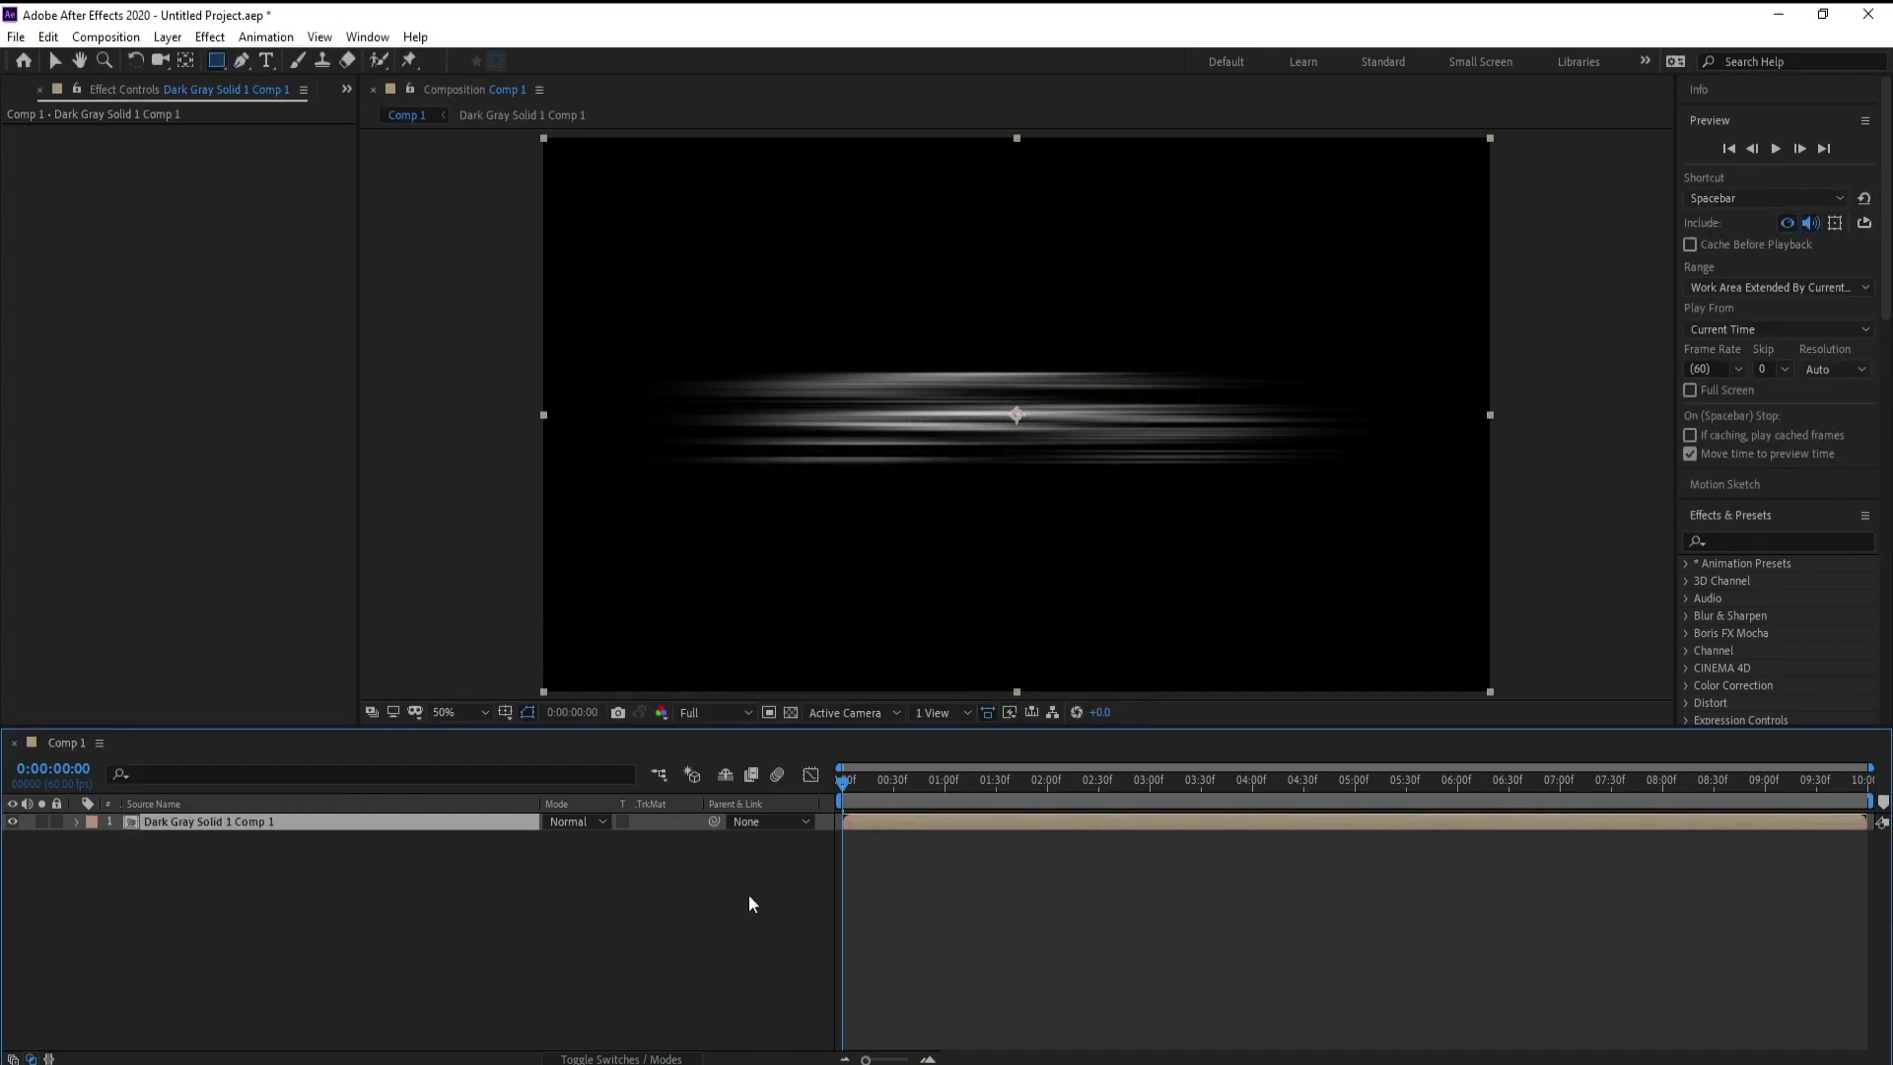
Apply Polar Coordinates set to Rect to Polar with 100% interpolation
{"action": "left_click", "coordinate": [1753, 540]}
{"action": "type", "text": "polar"}
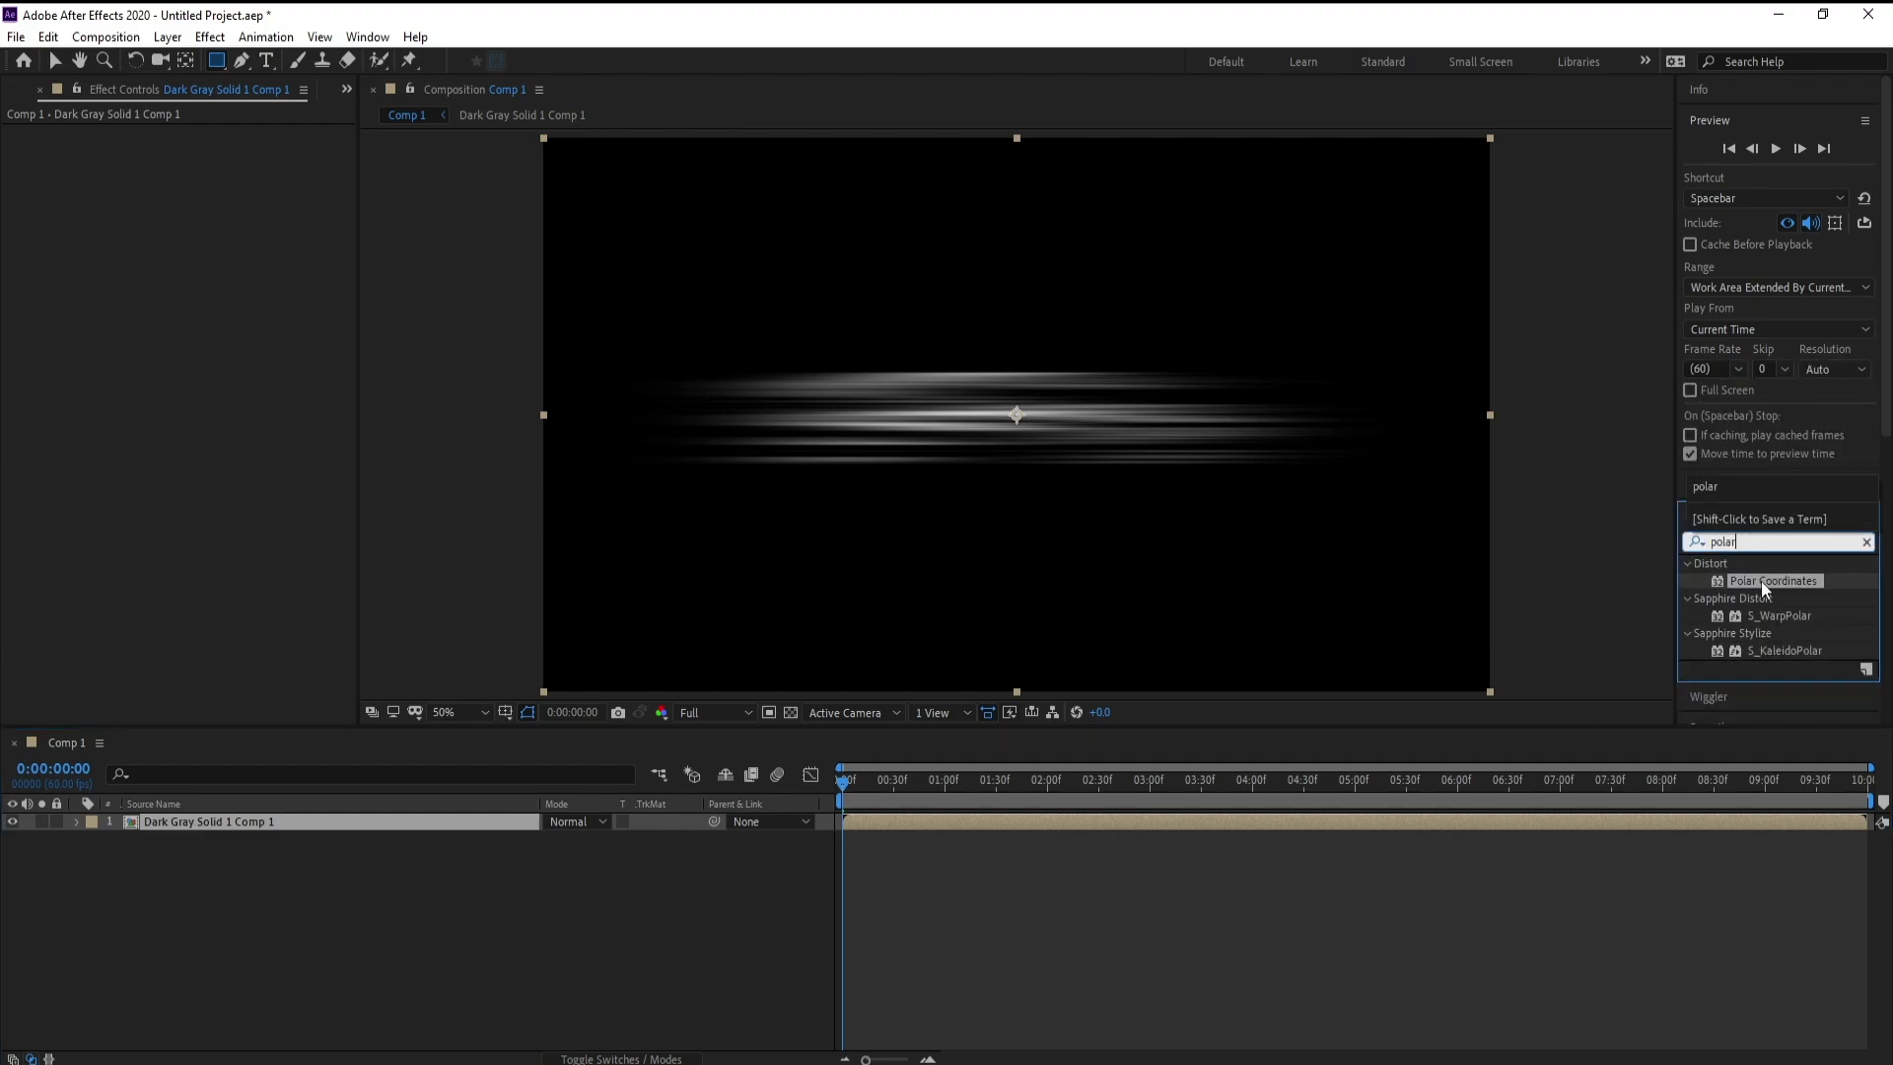
{"action": "double_click", "coordinate": [1761, 581]}
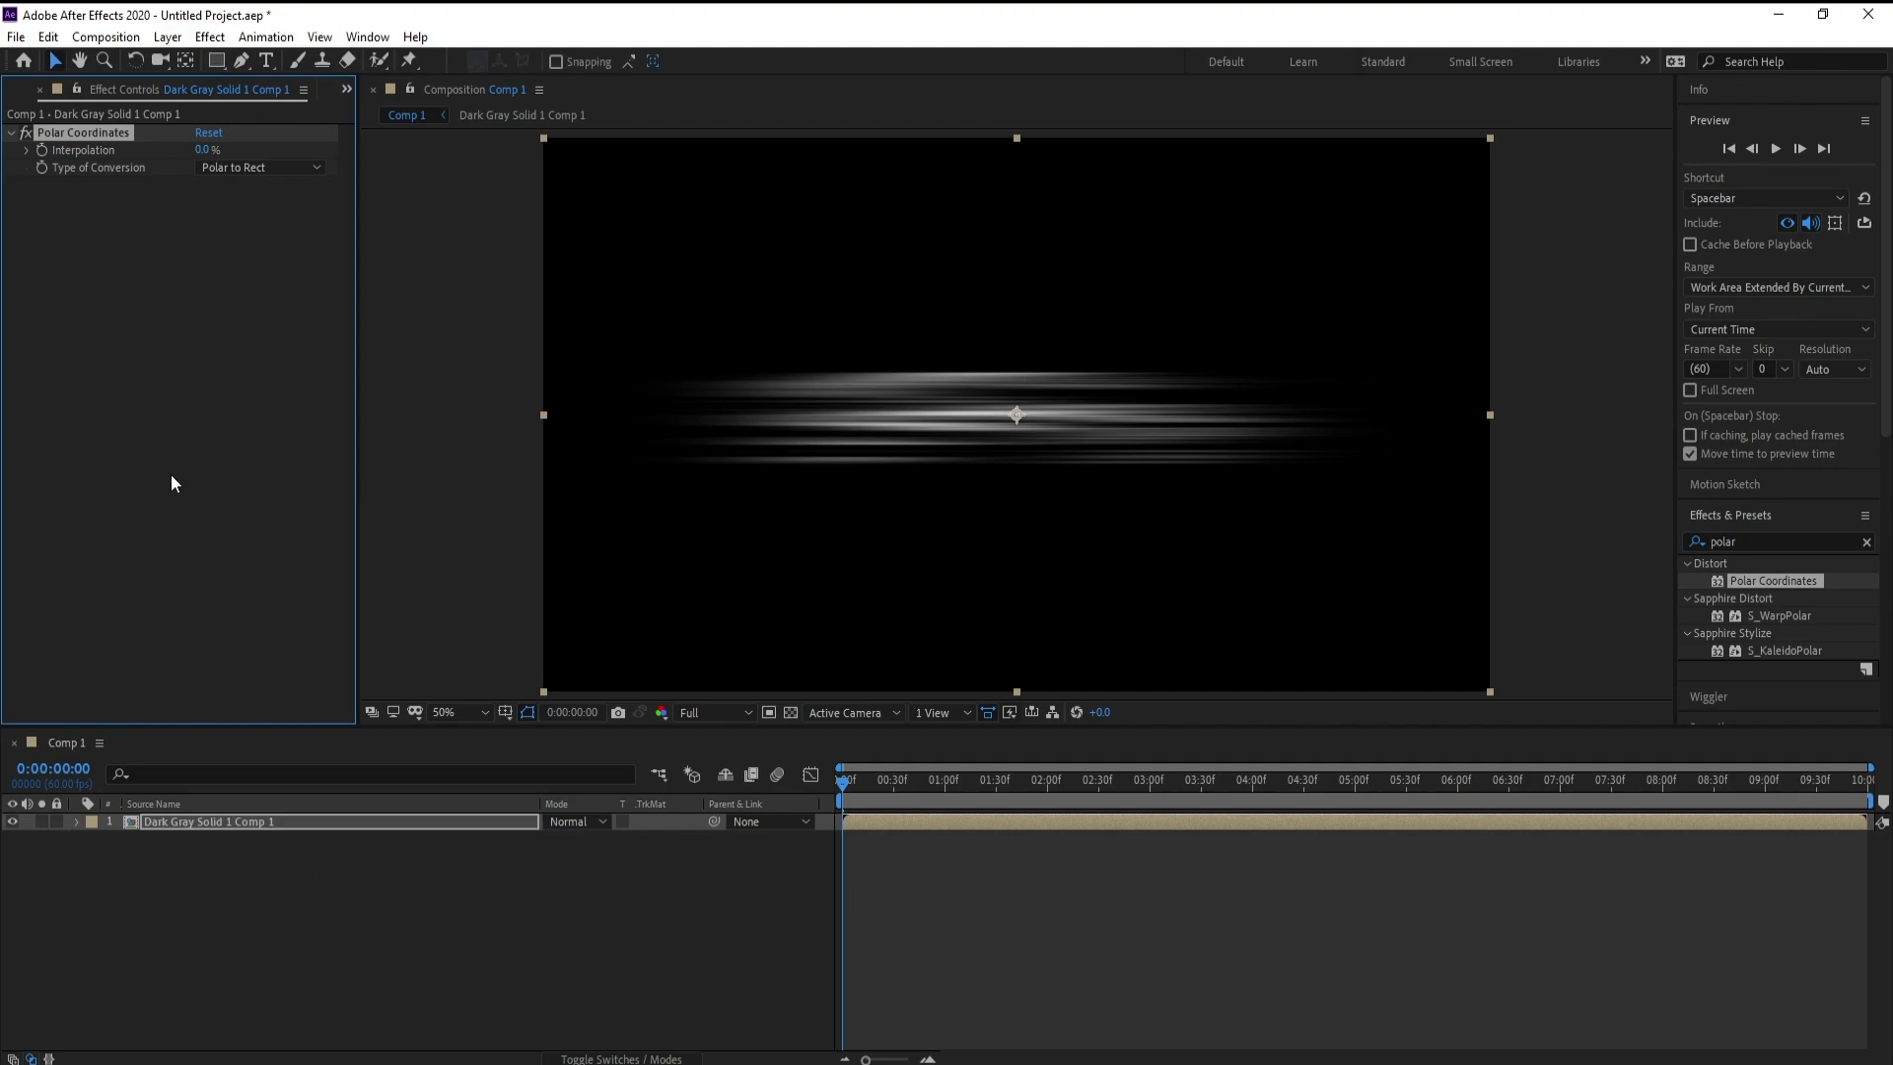
{"action": "left_click", "coordinate": [234, 173]}
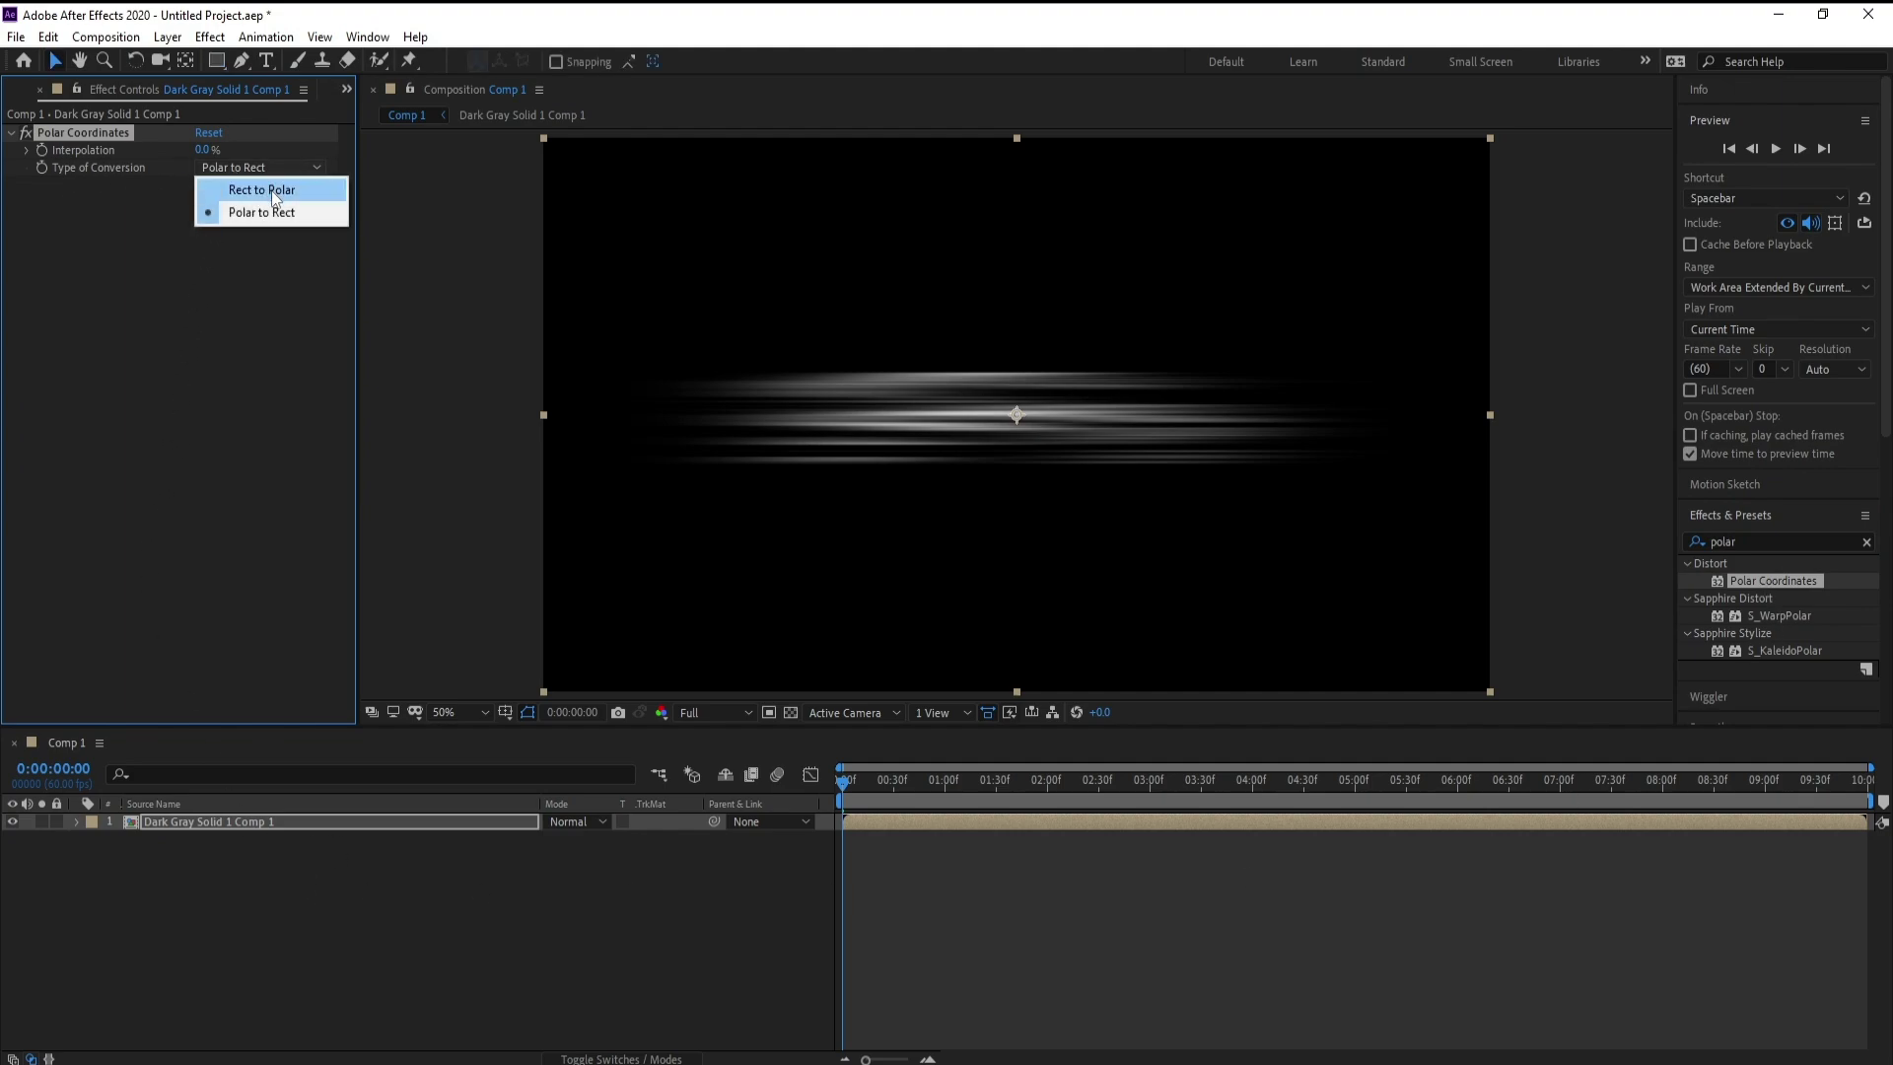
{"action": "left_click", "coordinate": [271, 191]}
{"action": "left_click_drag", "start_coordinate": [213, 151], "coordinate": [368, 151]}
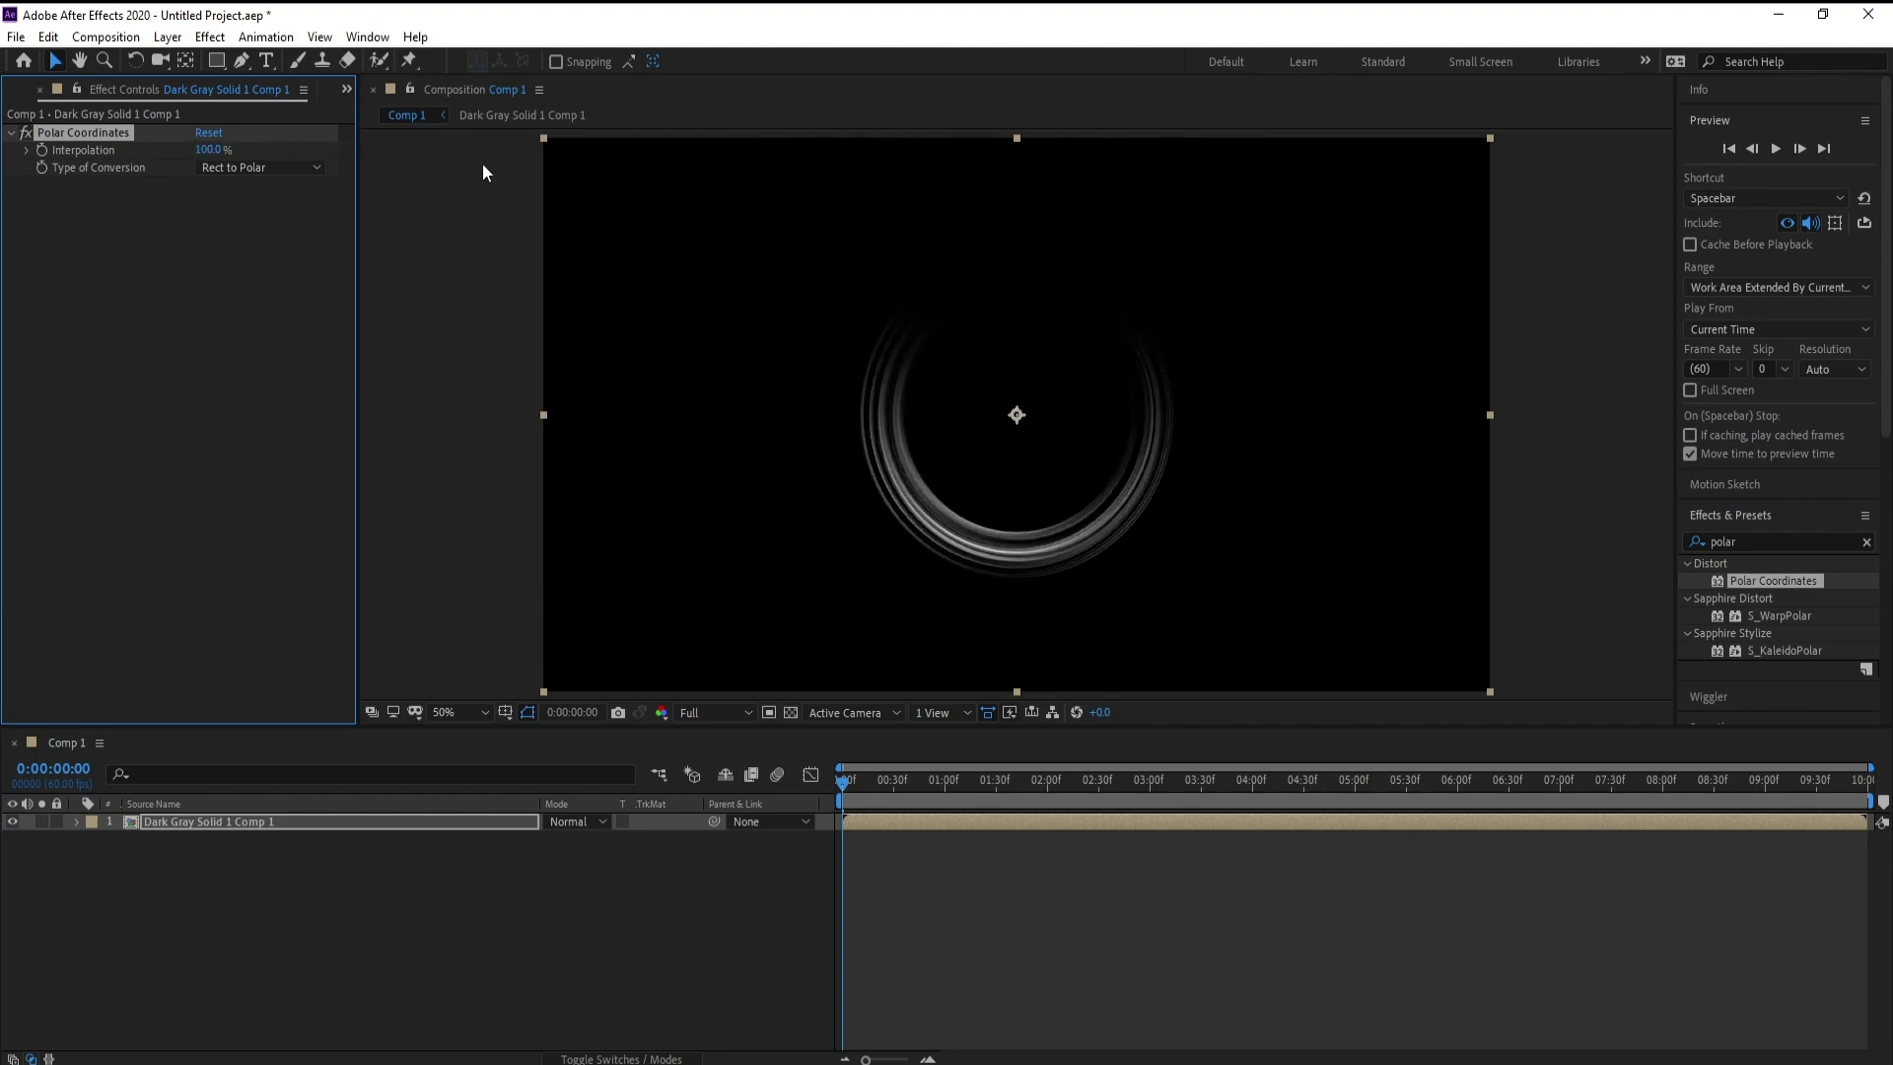
{"action": "left_click", "coordinate": [192, 821]}
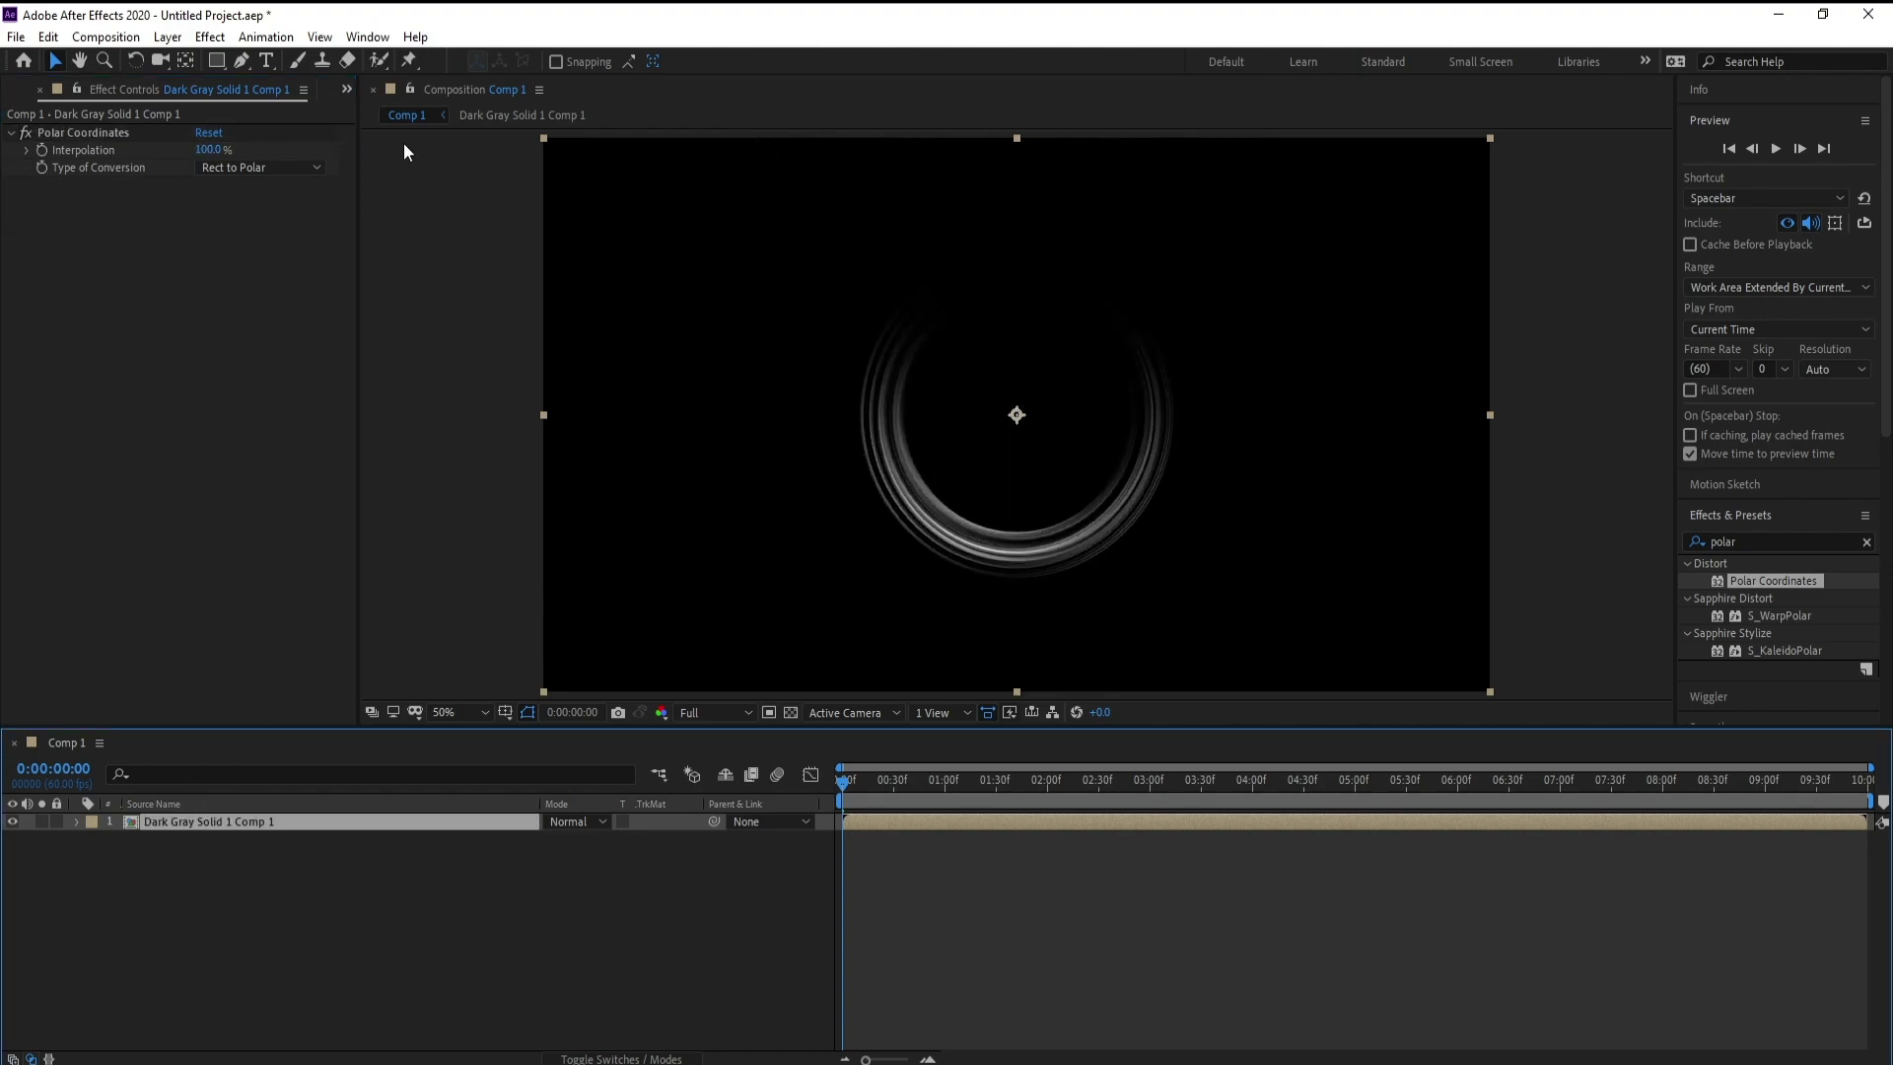
{"action": "left_click", "coordinate": [411, 86]}
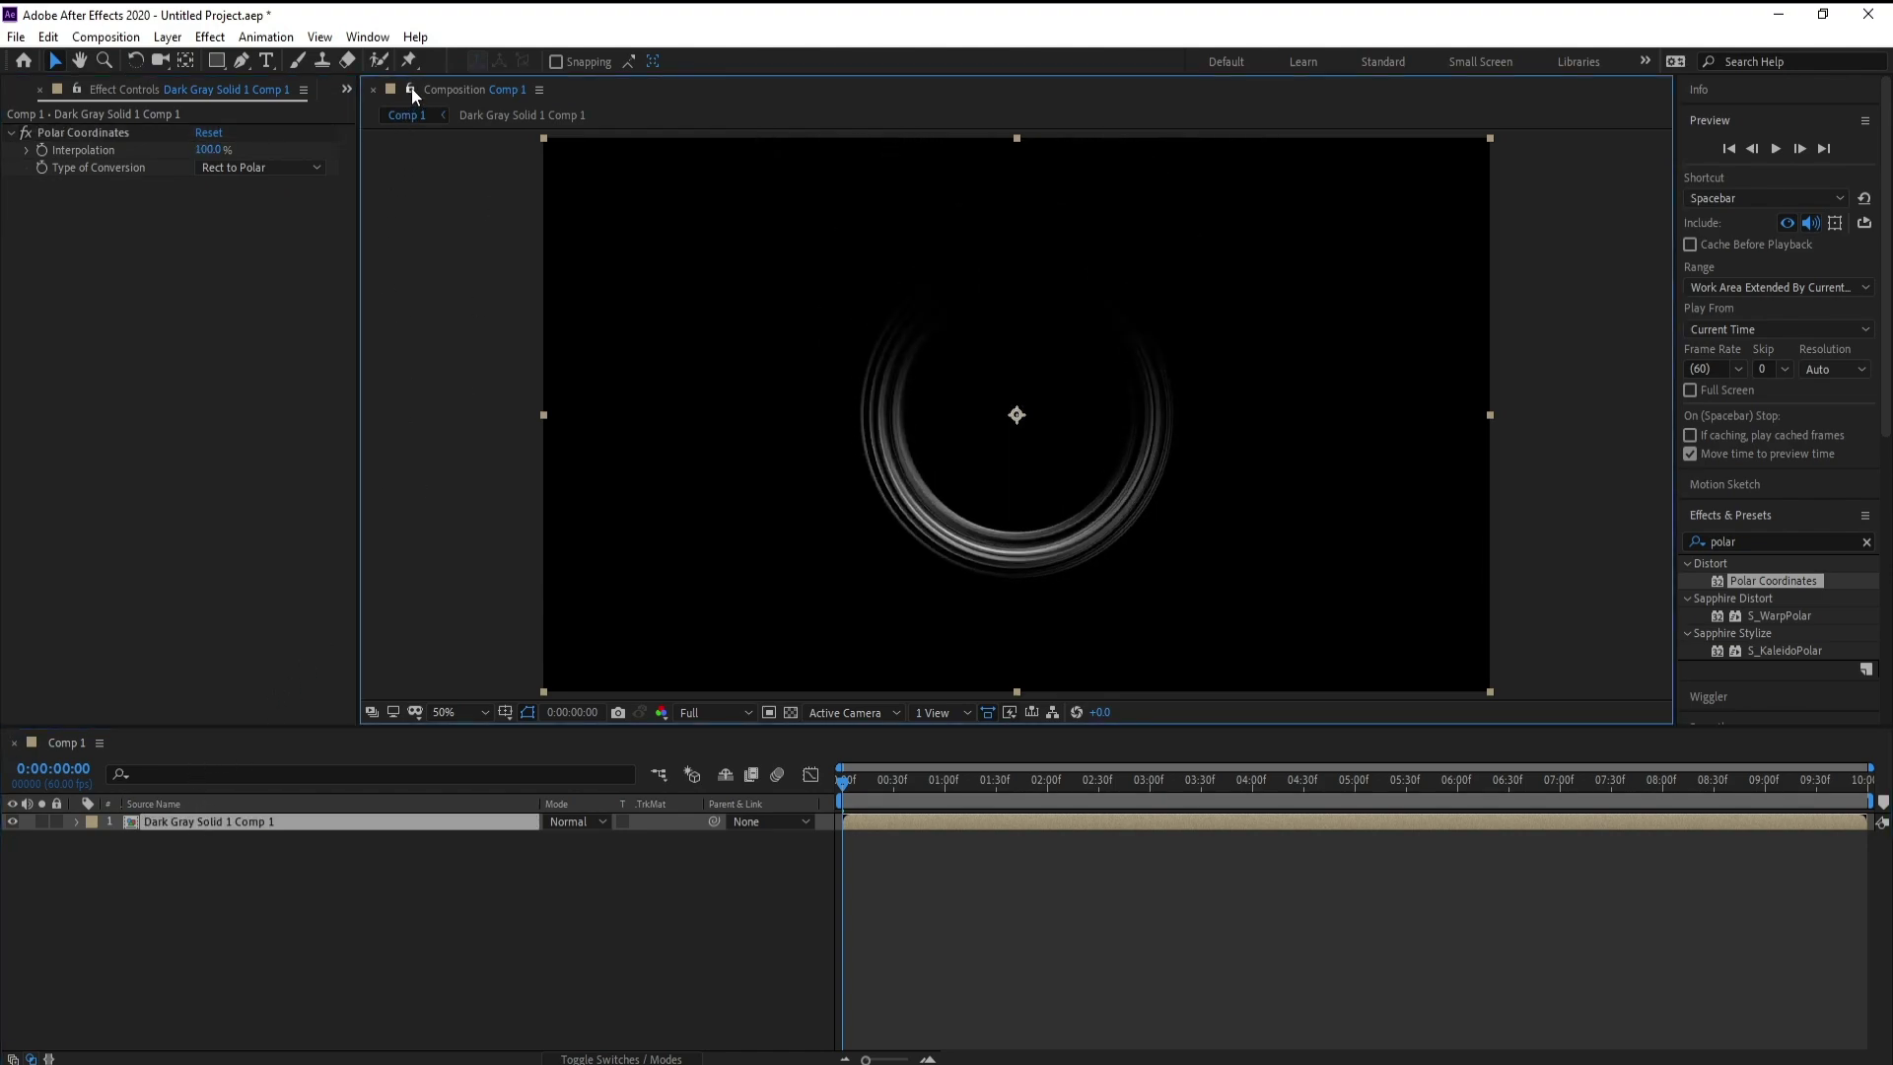
Inside the nested comp, narrow the noise layer's mask so the ring becomes a thinner arc
{"action": "double_click", "coordinate": [174, 827]}
{"action": "left_click", "coordinate": [167, 819]}
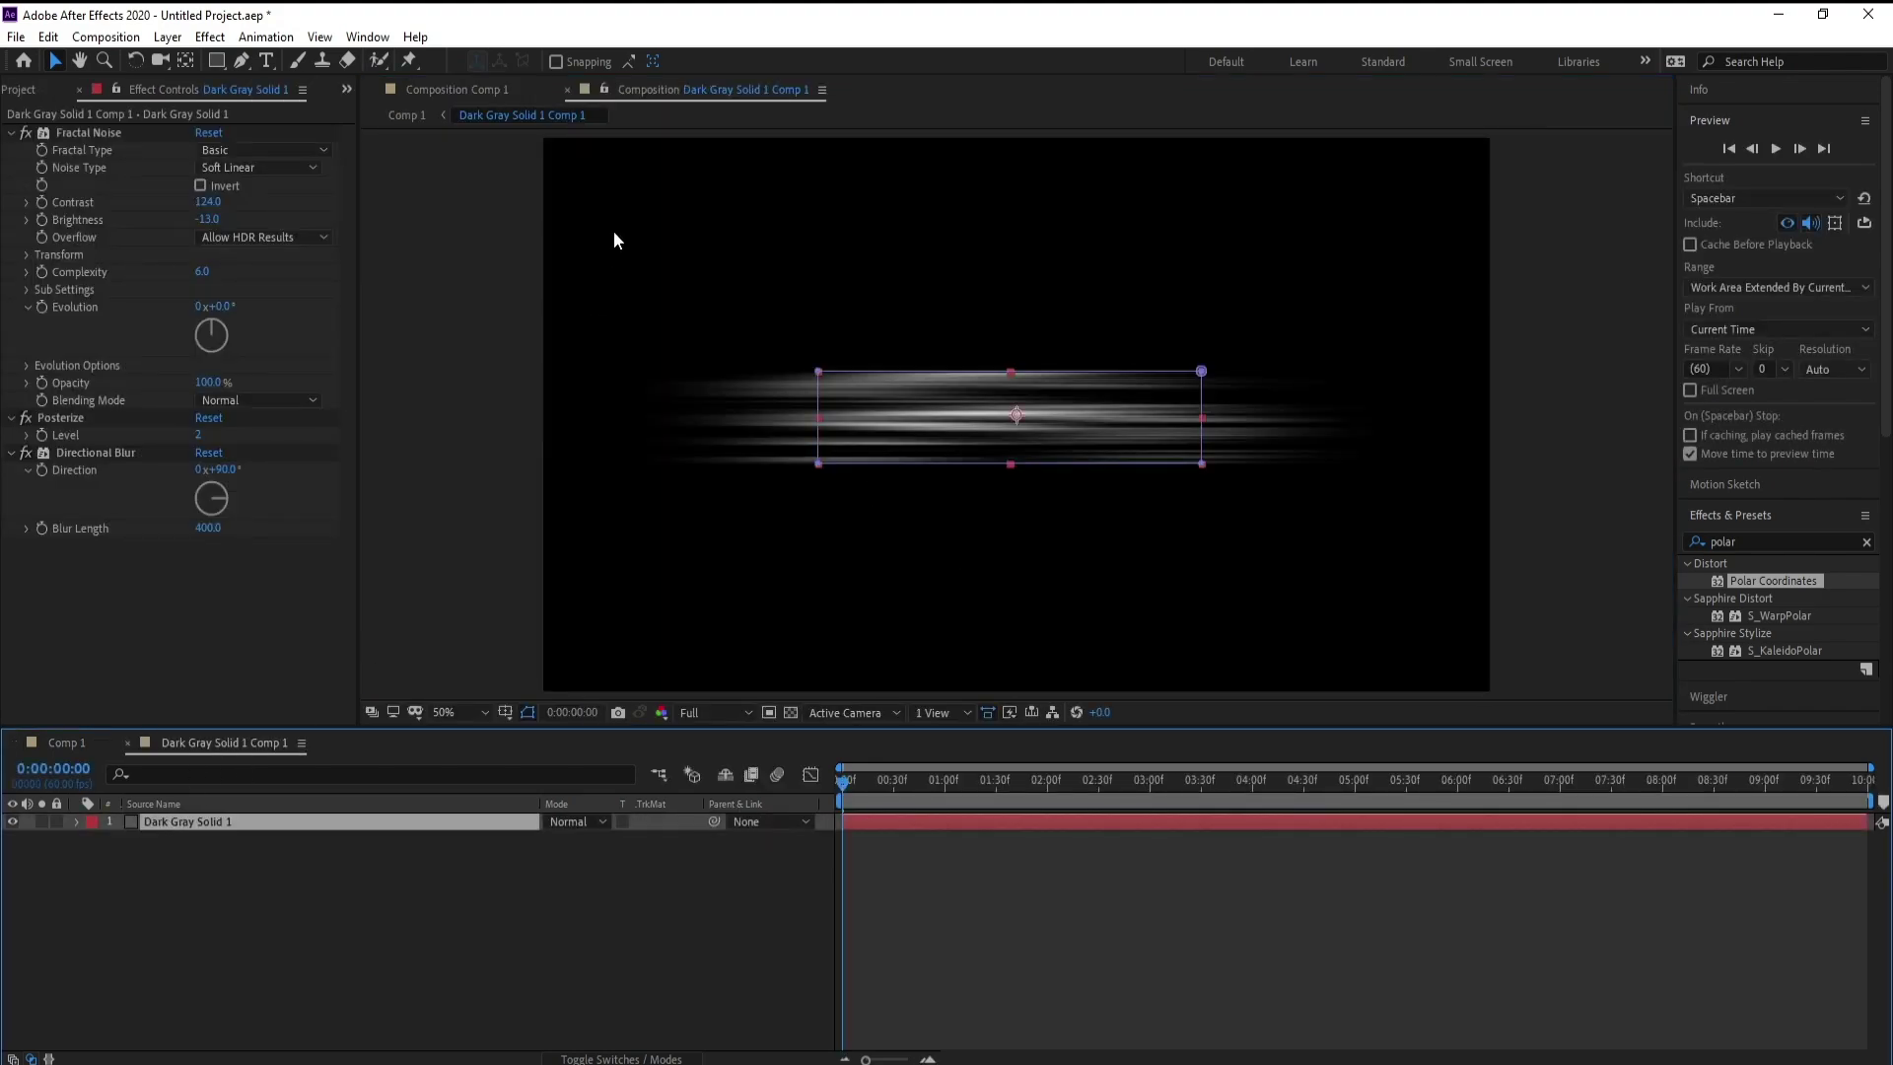
{"action": "left_click_drag", "start_coordinate": [641, 91], "coordinate": [1641, 311]}
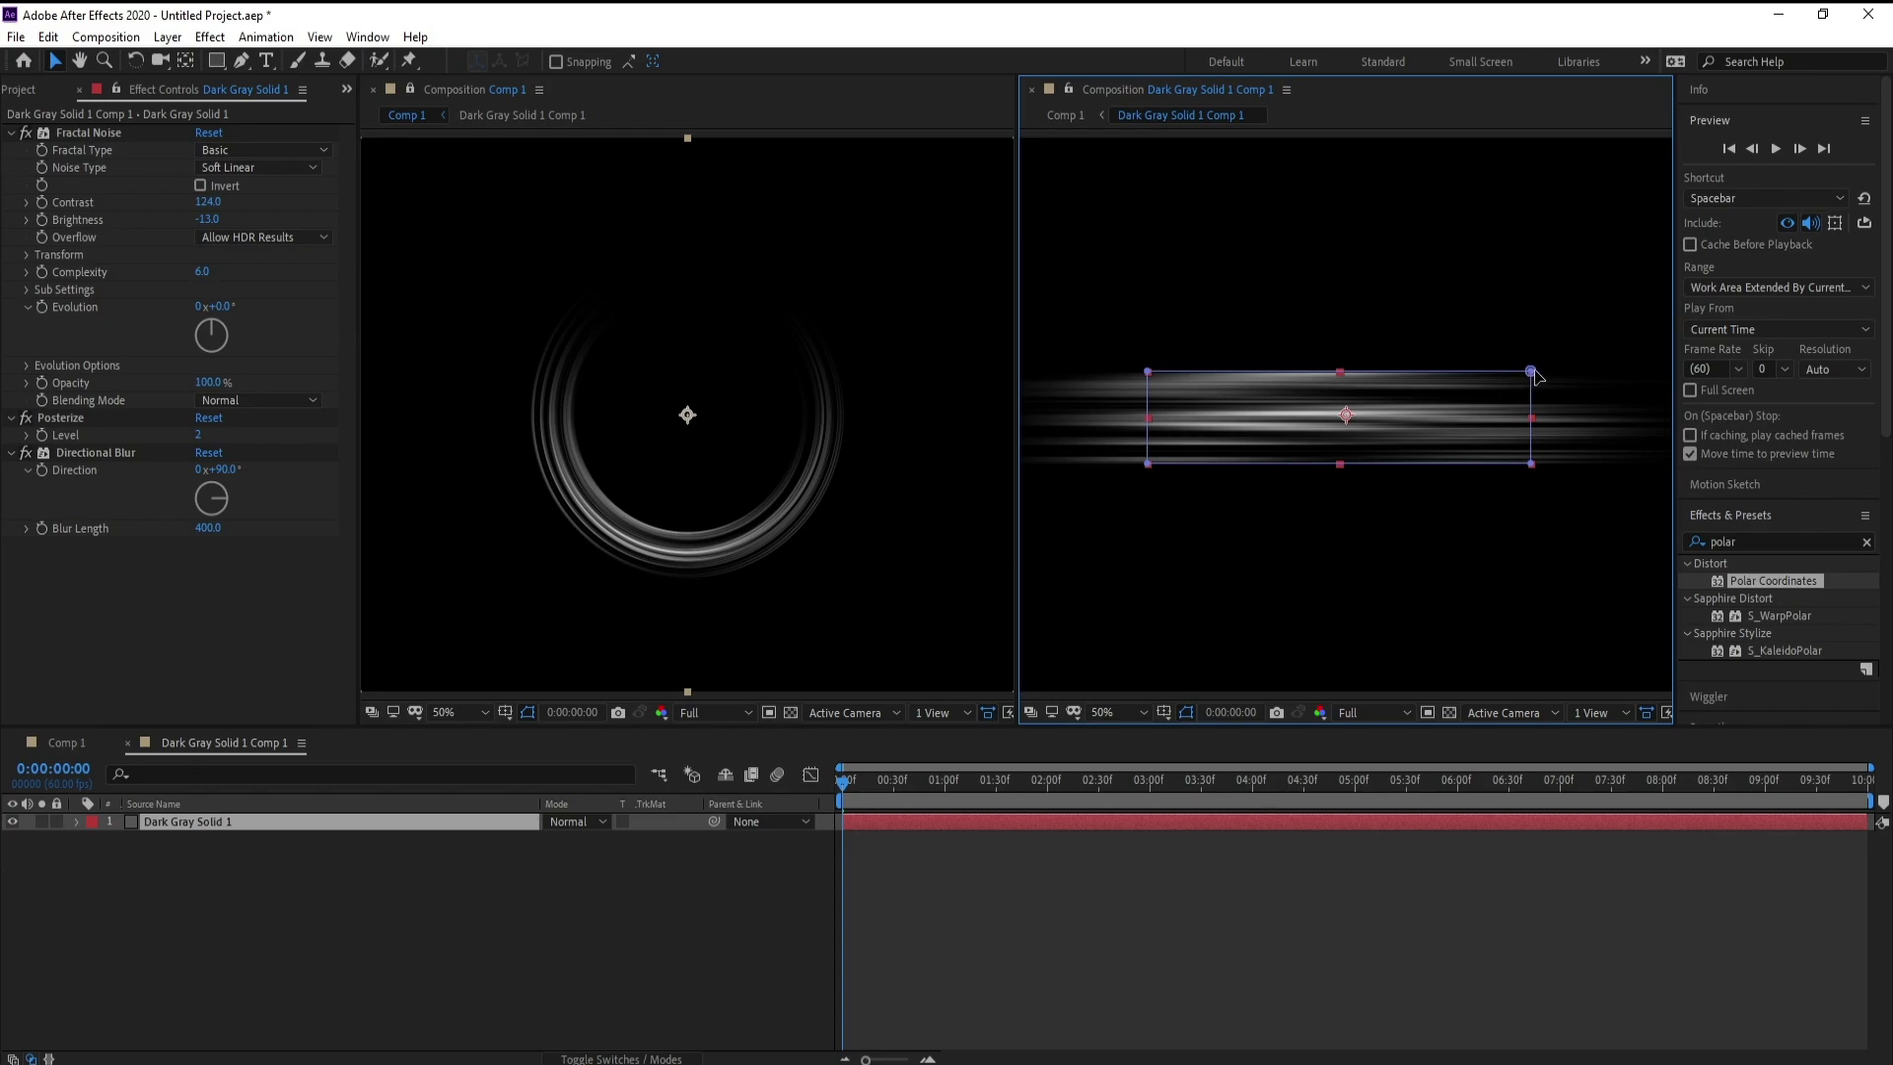
{"action": "left_click_drag", "start_coordinate": [1534, 371], "coordinate": [1481, 417]}
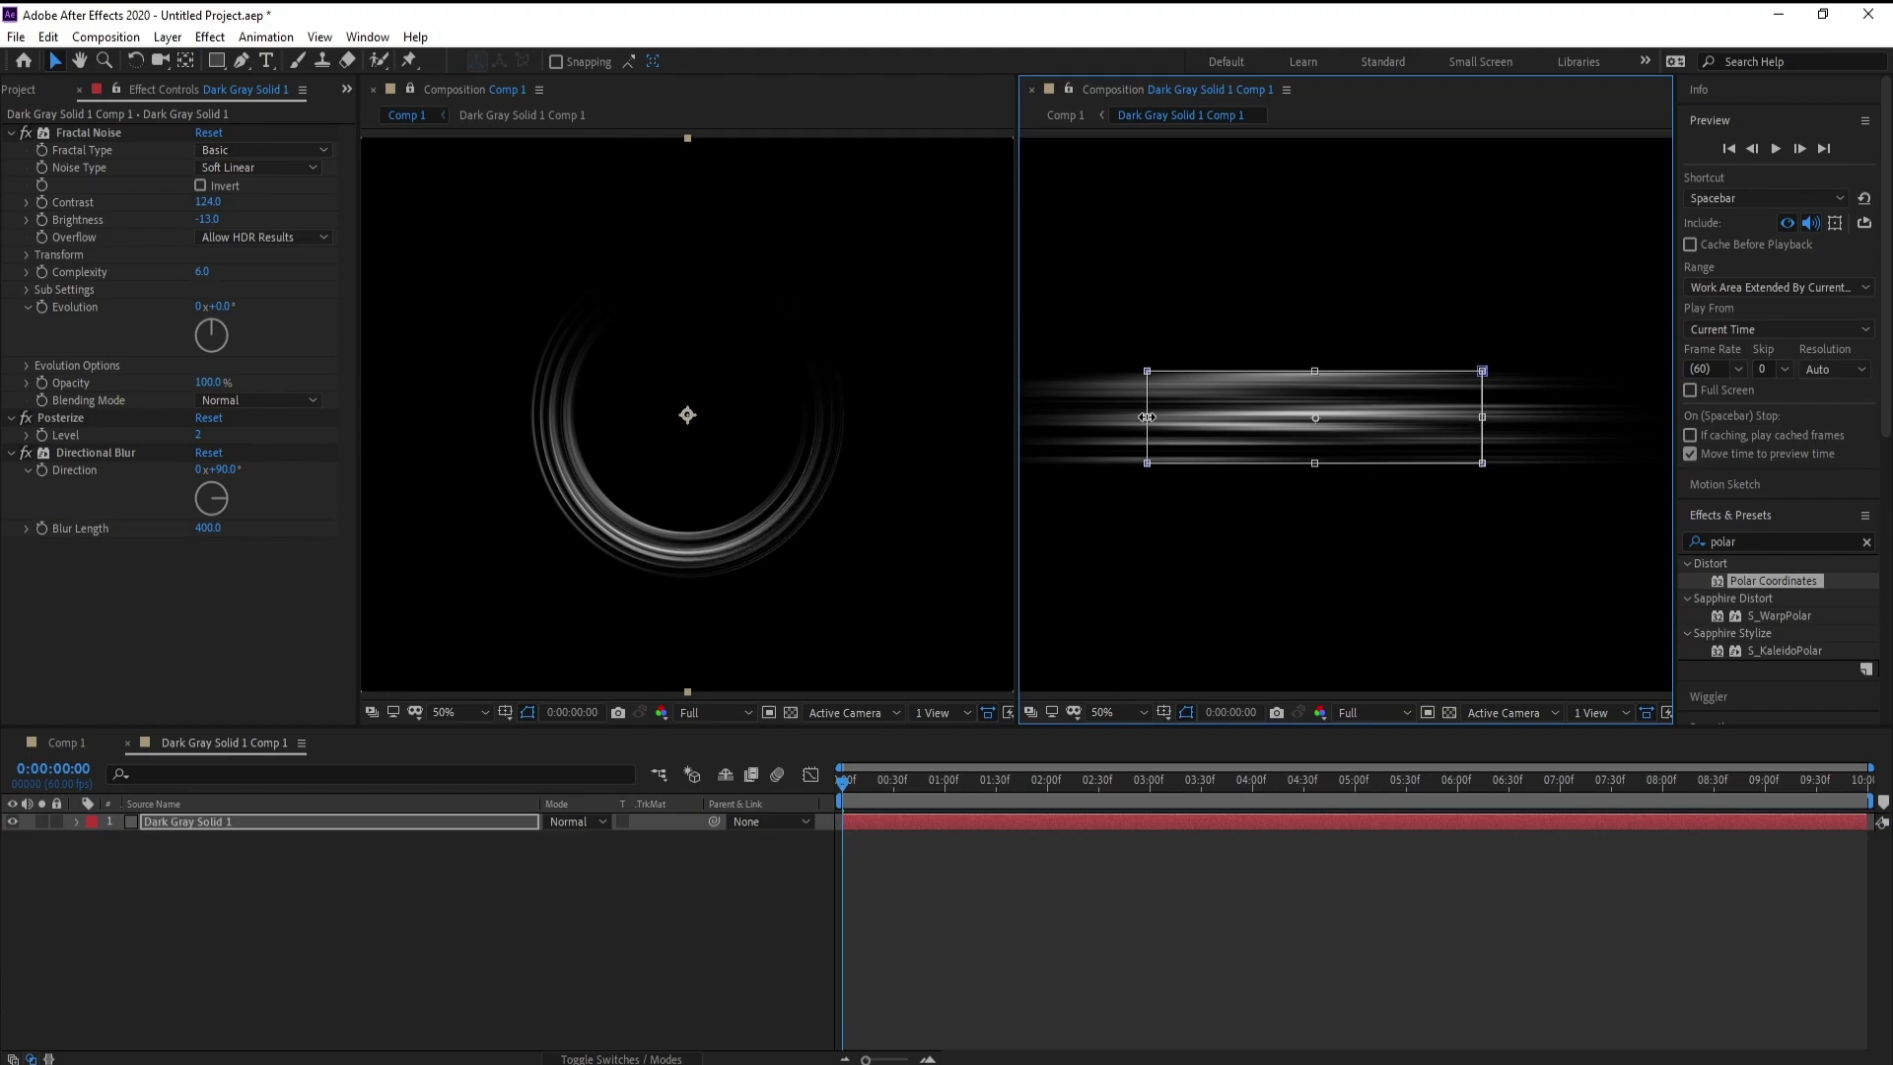
{"action": "left_click_drag", "start_coordinate": [1147, 417], "coordinate": [1210, 419]}
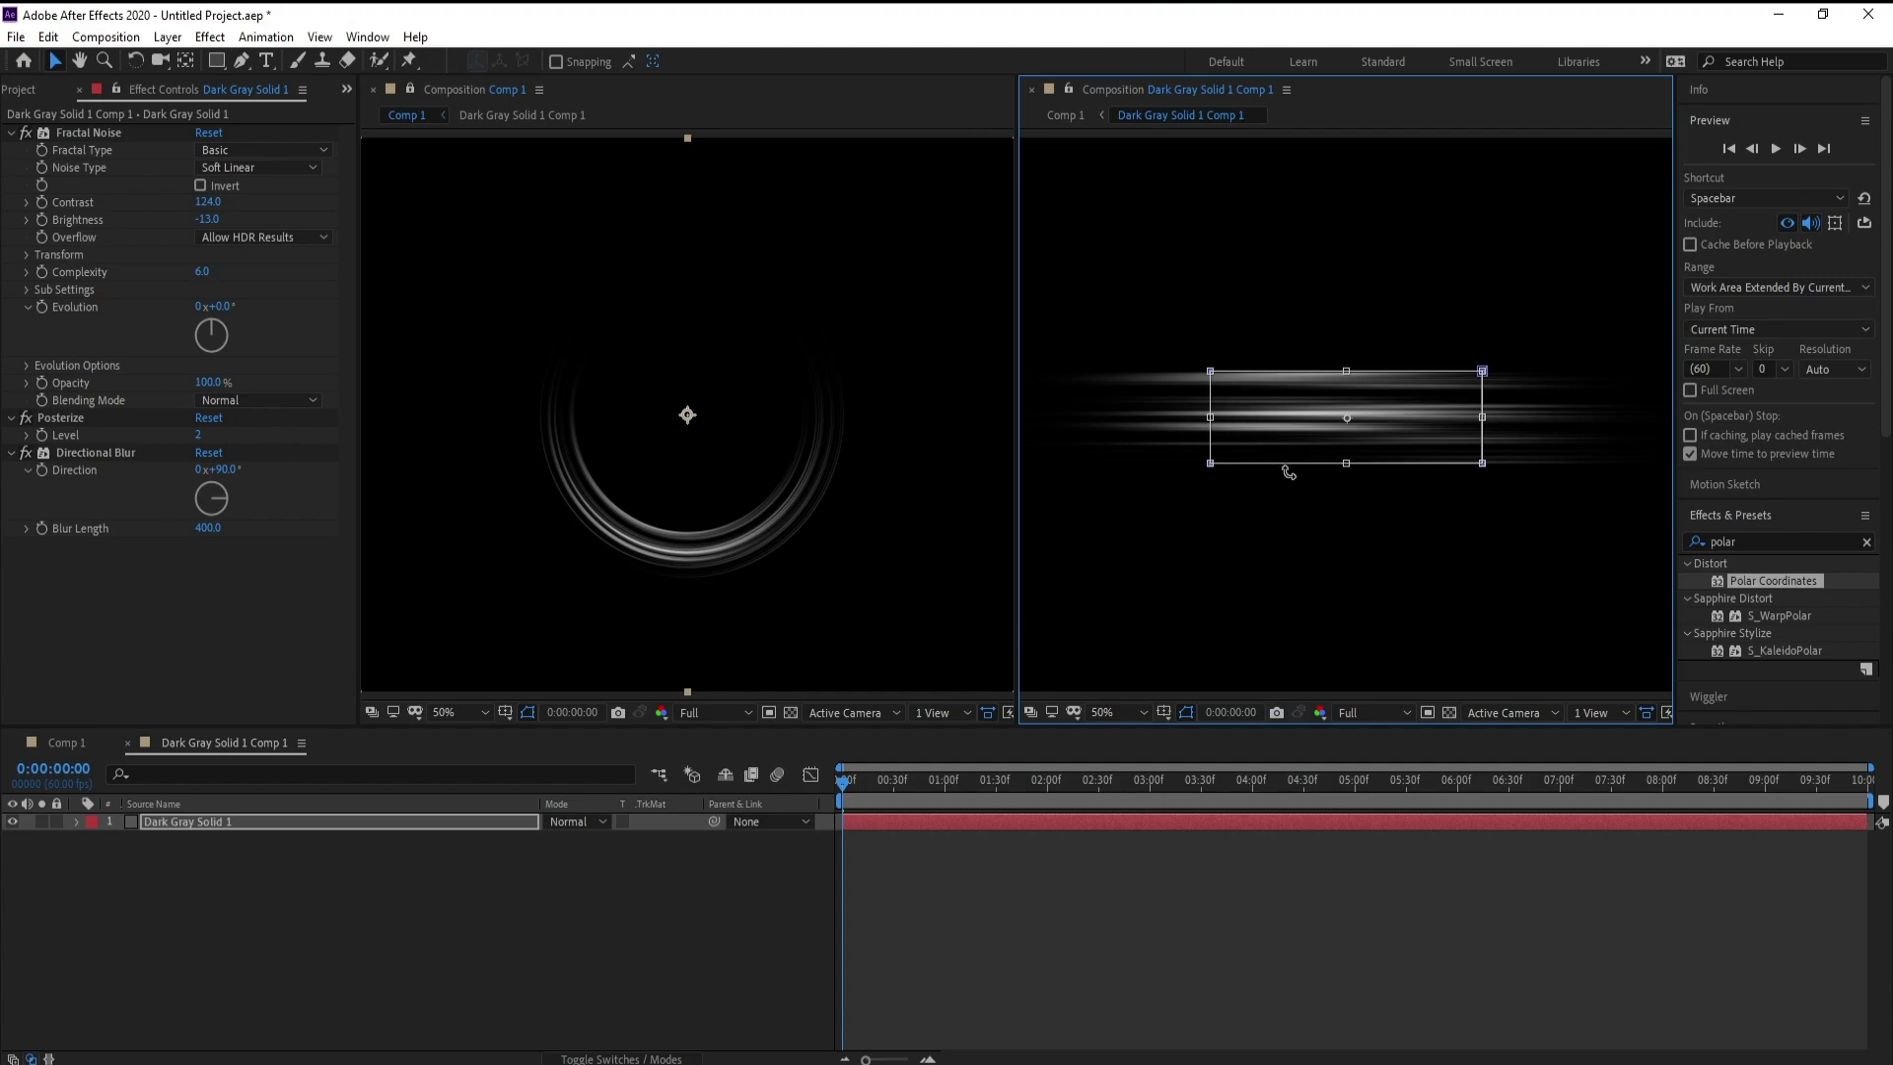
{"action": "left_click", "coordinate": [1032, 89]}
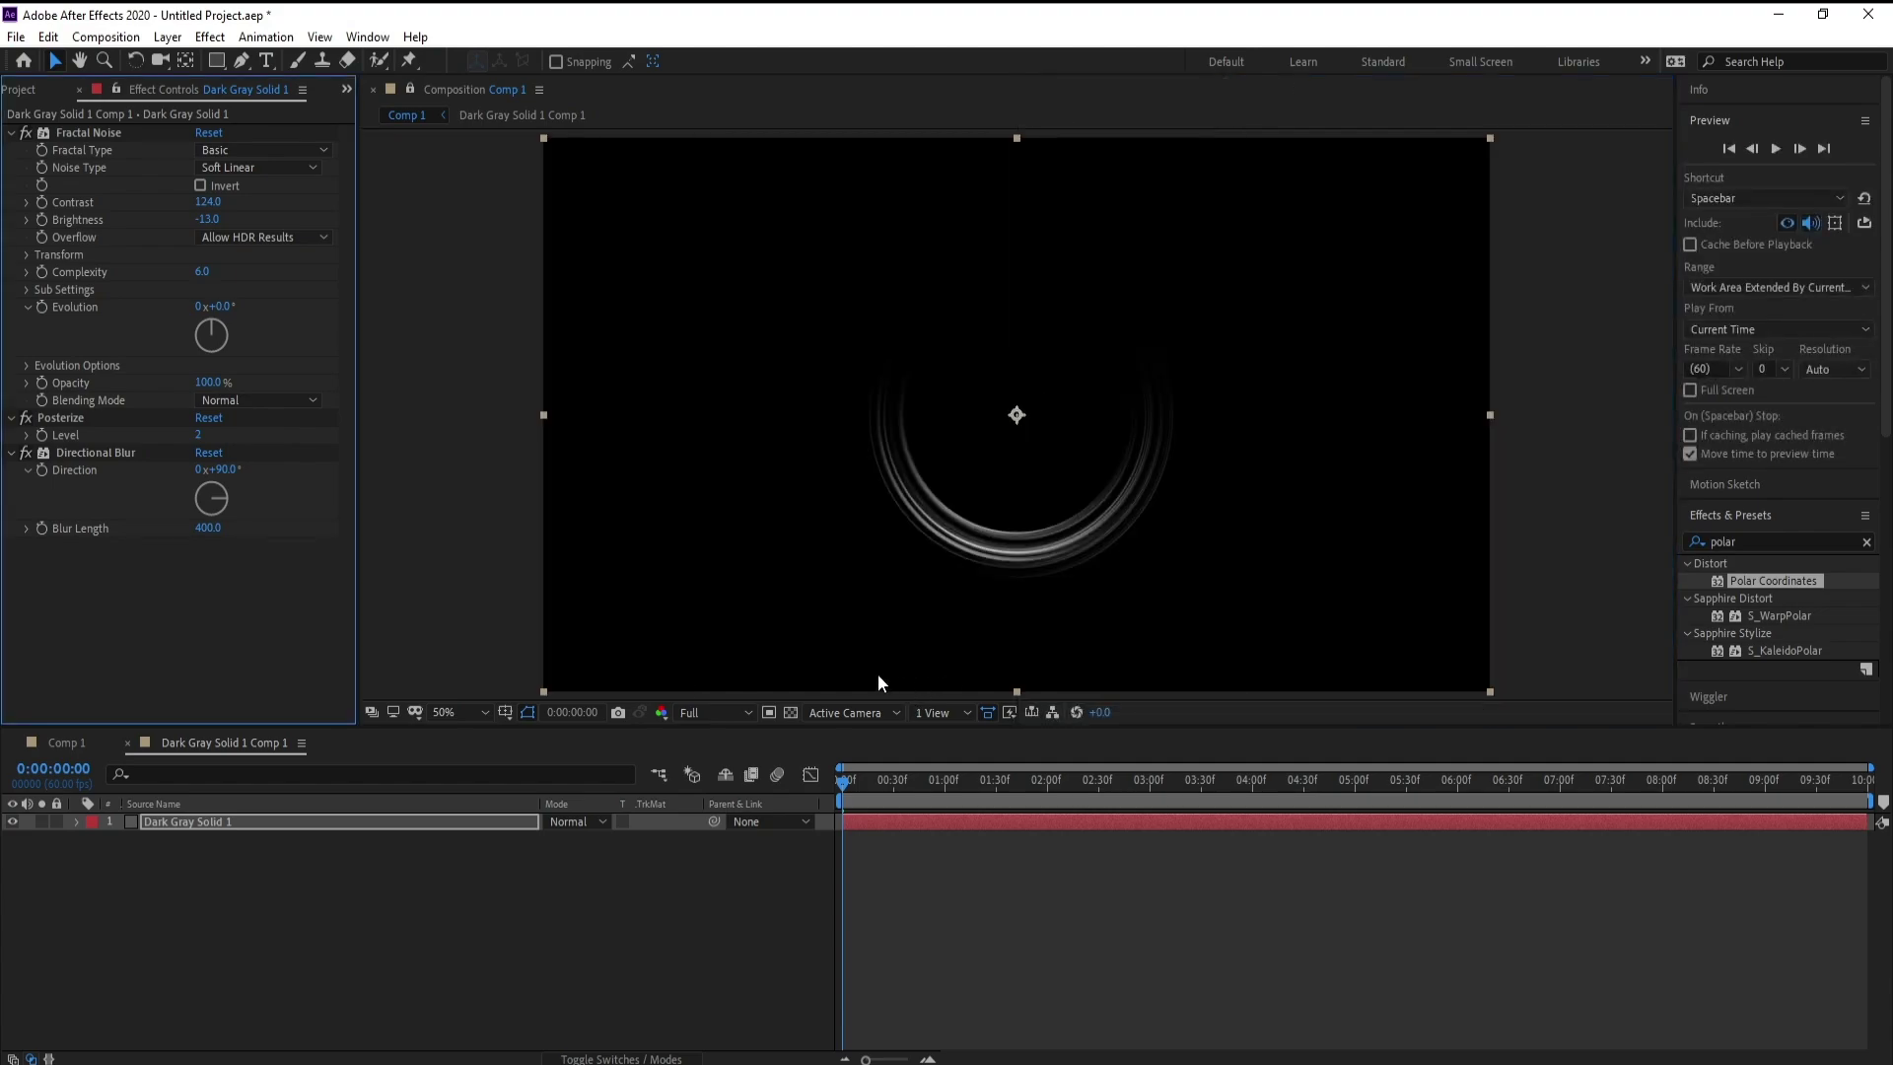
{"action": "left_click", "coordinate": [191, 826]}
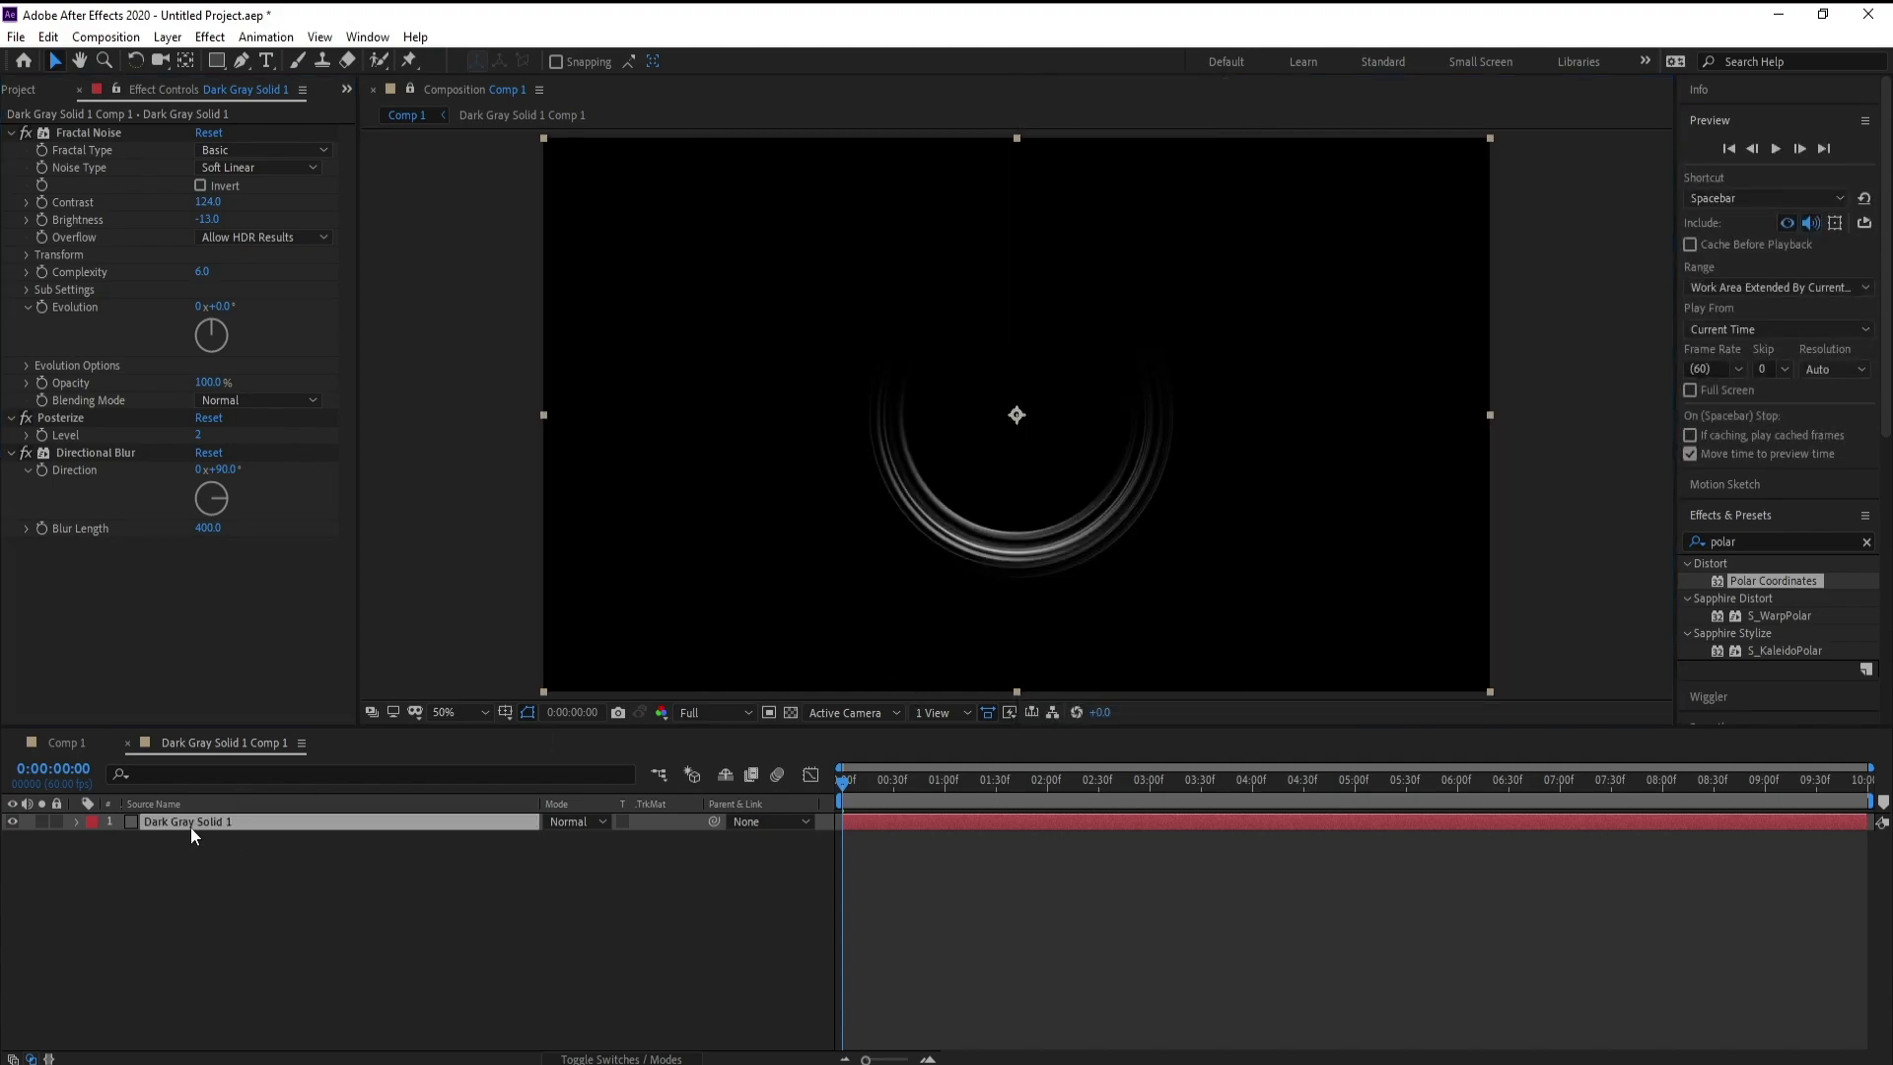
Add a Tint effect to the ring layer mapping white to purple 4E00FF
{"action": "left_click", "coordinate": [75, 743]}
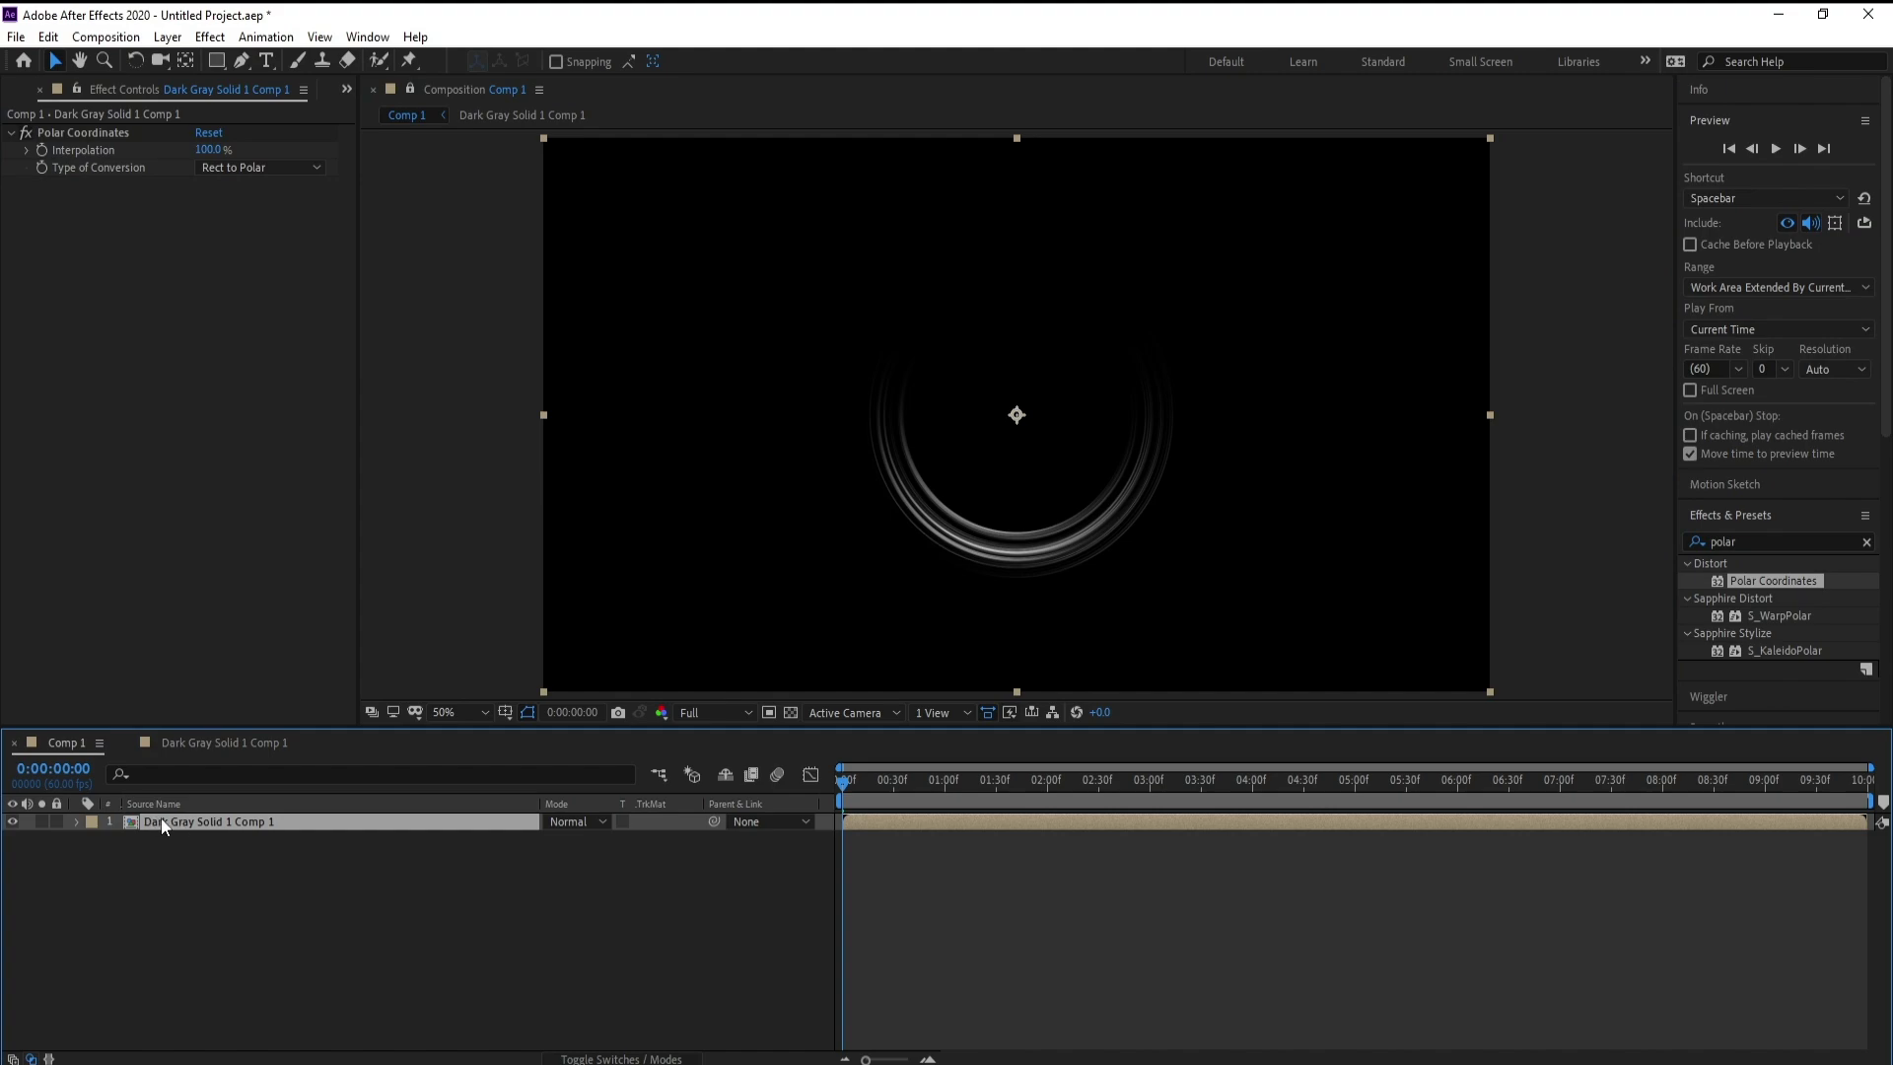
{"action": "left_click", "coordinate": [211, 38]}
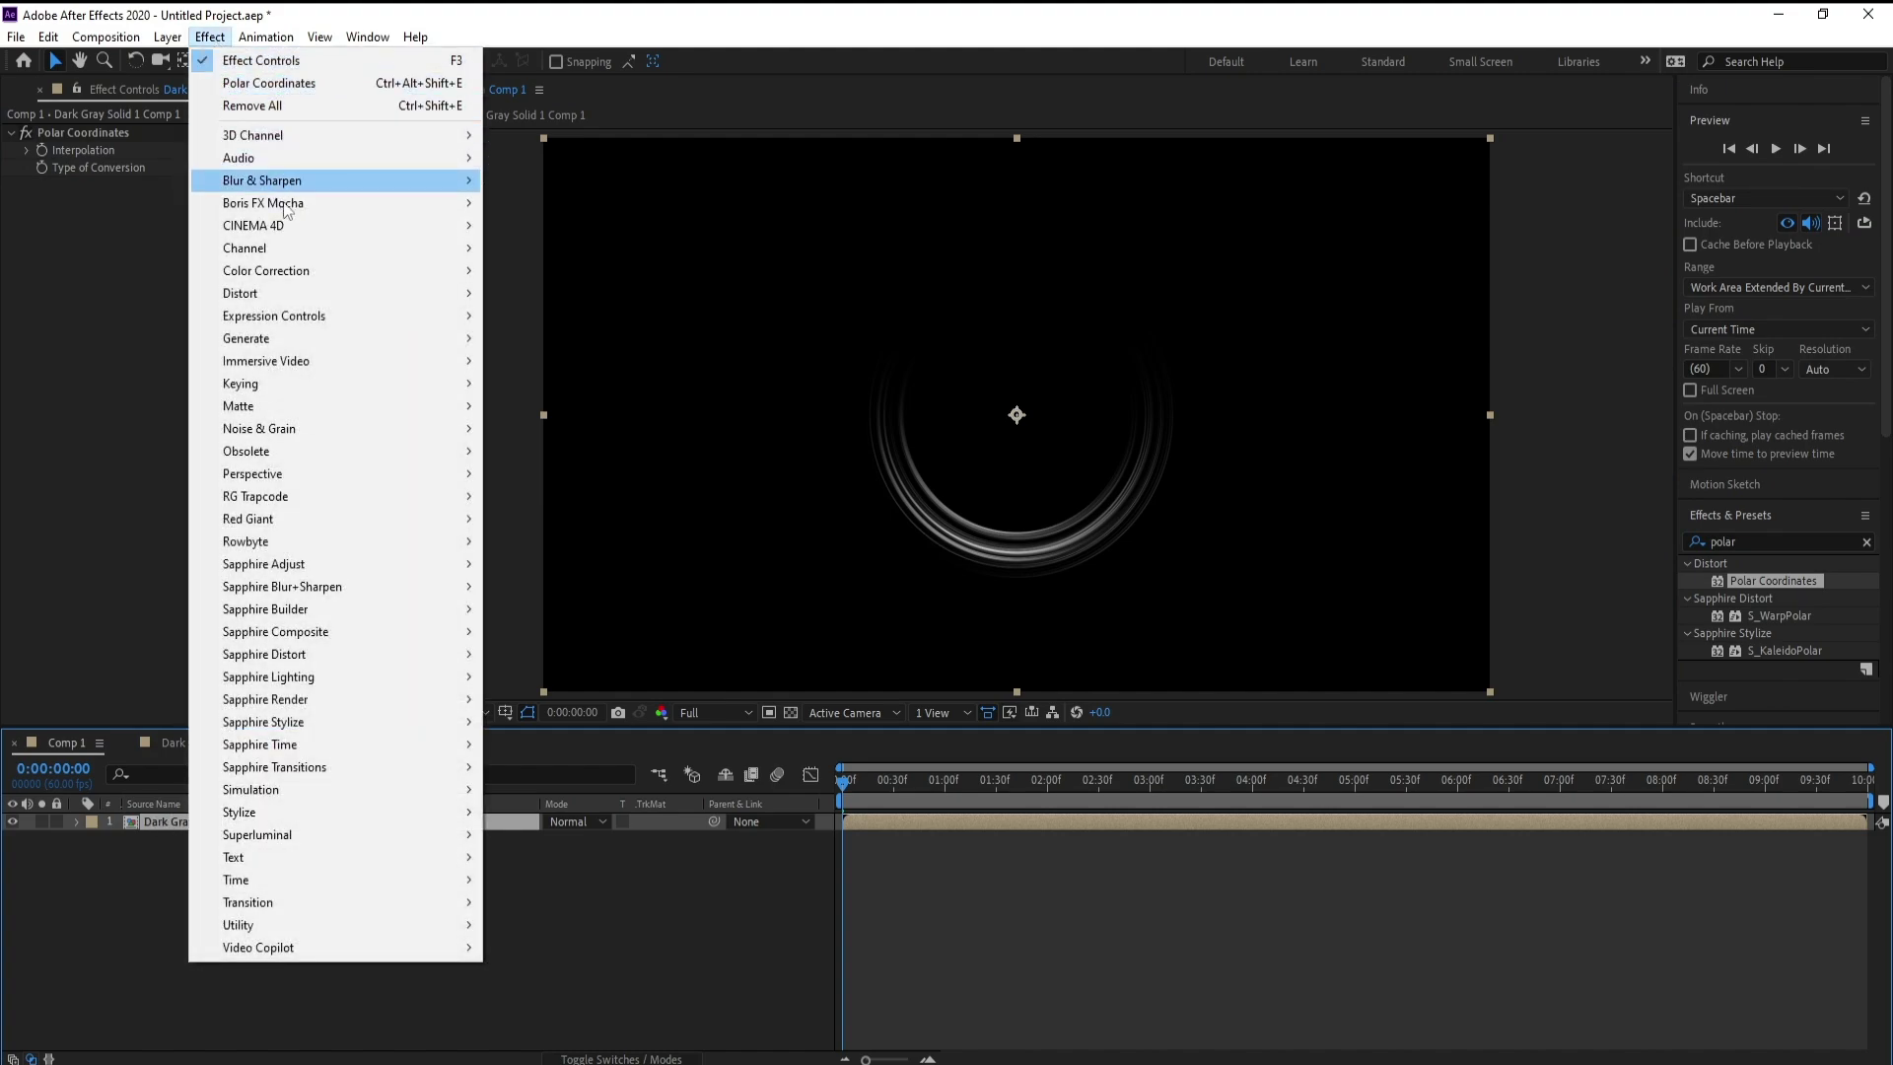
{"action": "mouse_move", "coordinate": [404, 270]}
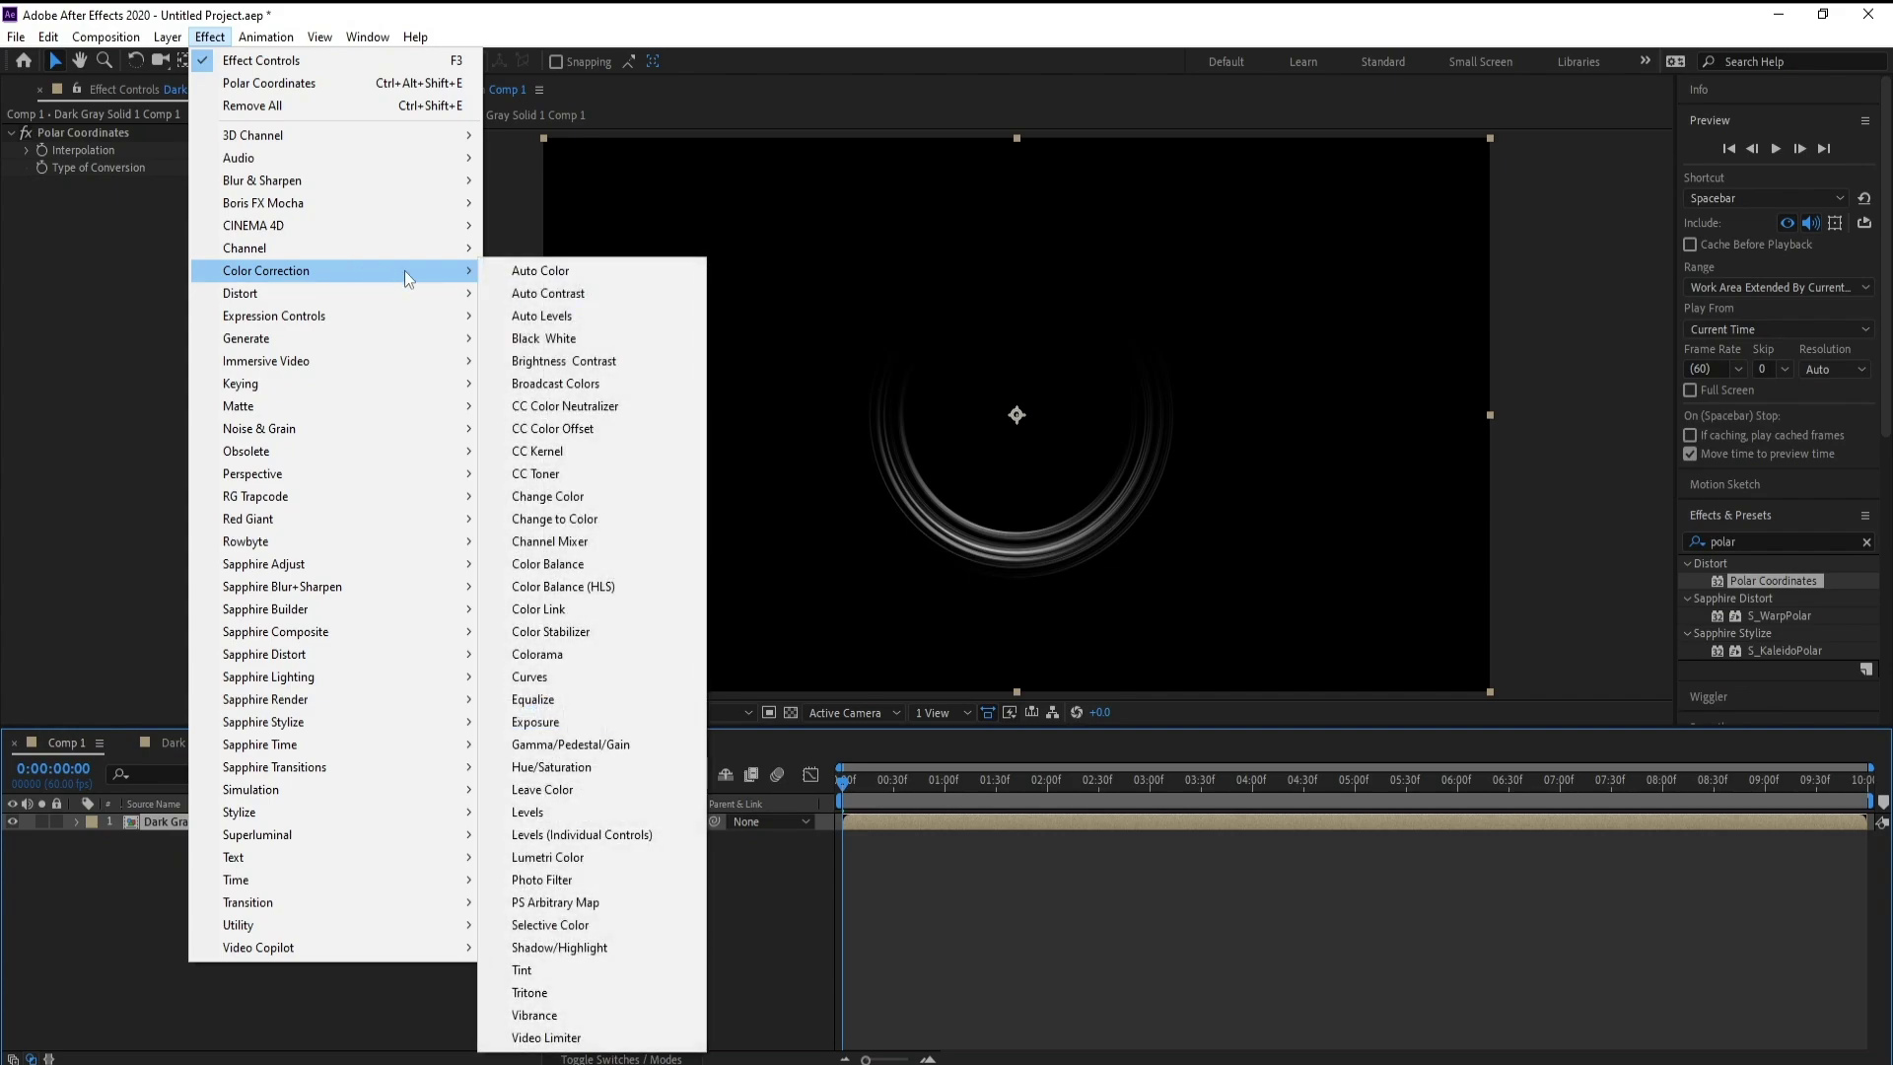
{"action": "left_click", "coordinate": [591, 971]}
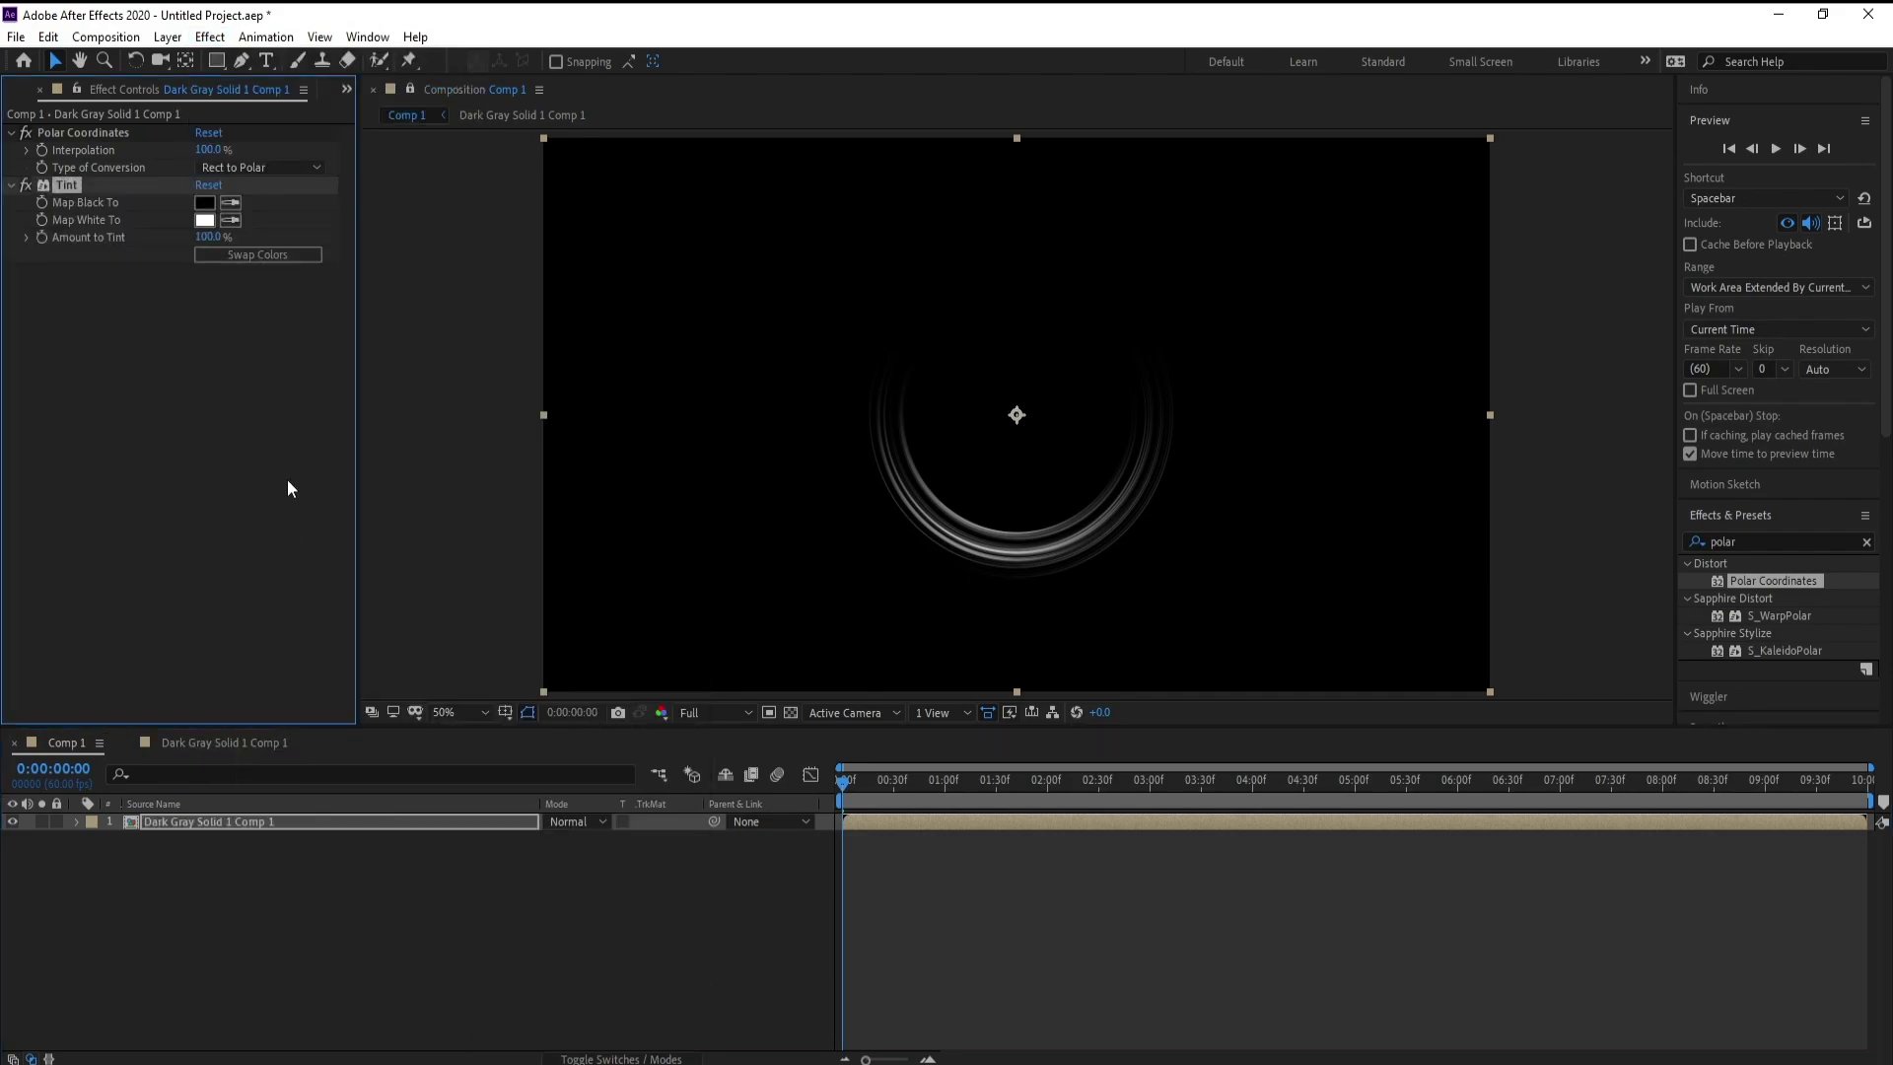
{"action": "left_click", "coordinate": [205, 220]}
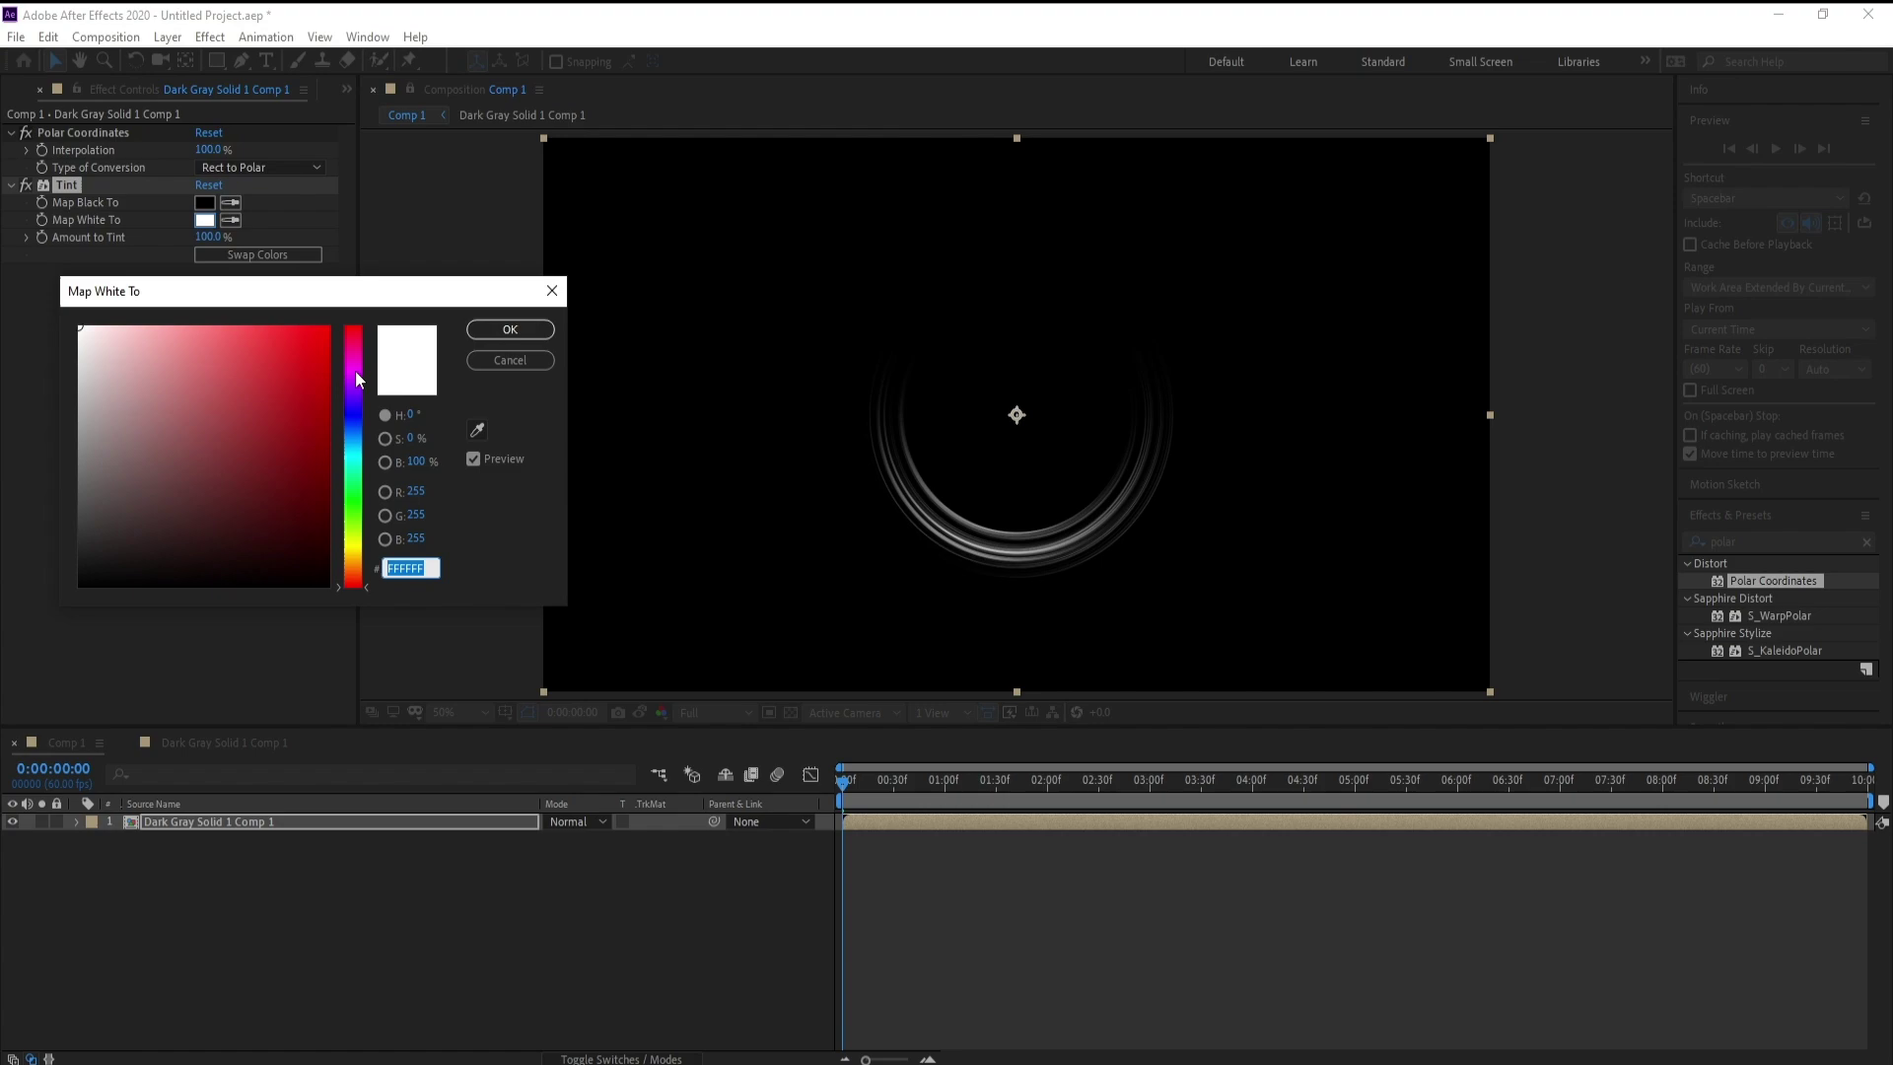
{"action": "mouse_move", "coordinate": [357, 380]}
{"action": "left_mouse_down"}
{"action": "mouse_move", "coordinate": [357, 397]}
{"action": "mouse_move", "coordinate": [313, 385]}
{"action": "mouse_move", "coordinate": [329, 326]}
{"action": "left_mouse_up"}
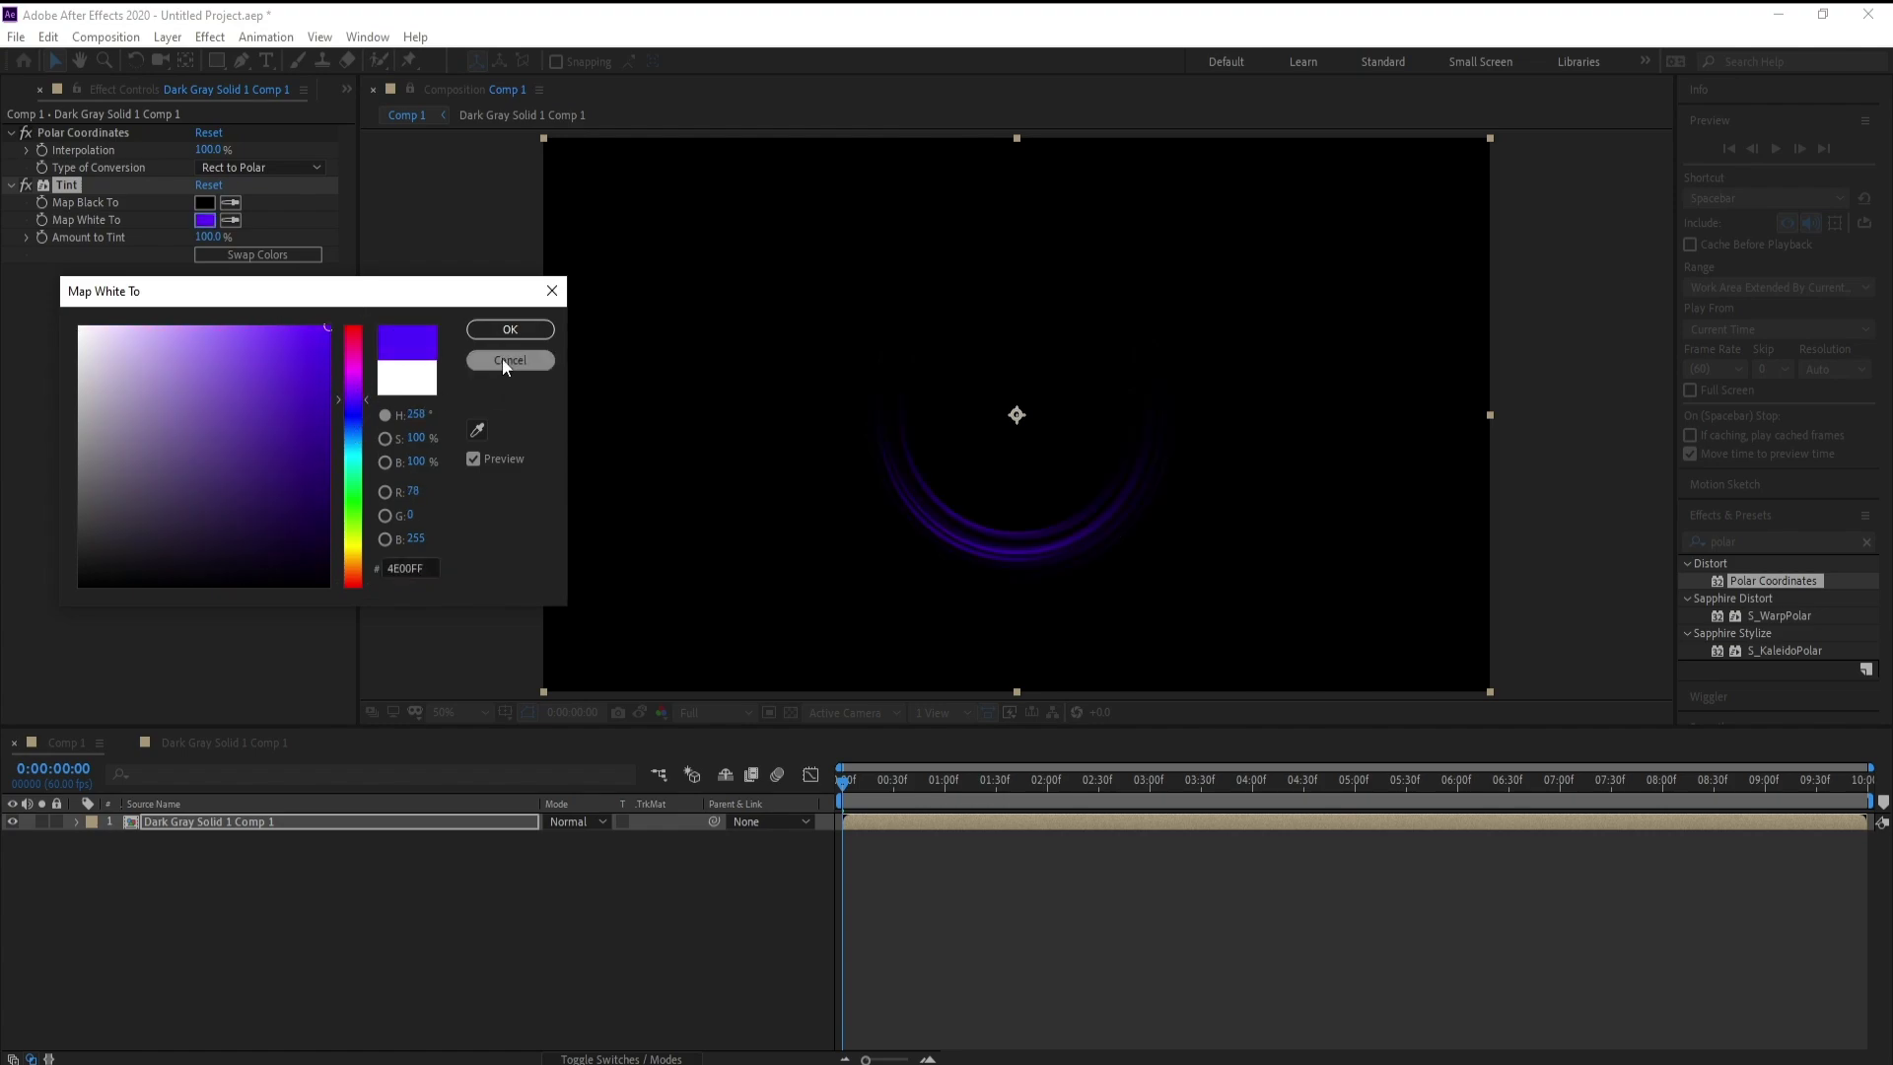
{"action": "left_click", "coordinate": [510, 330]}
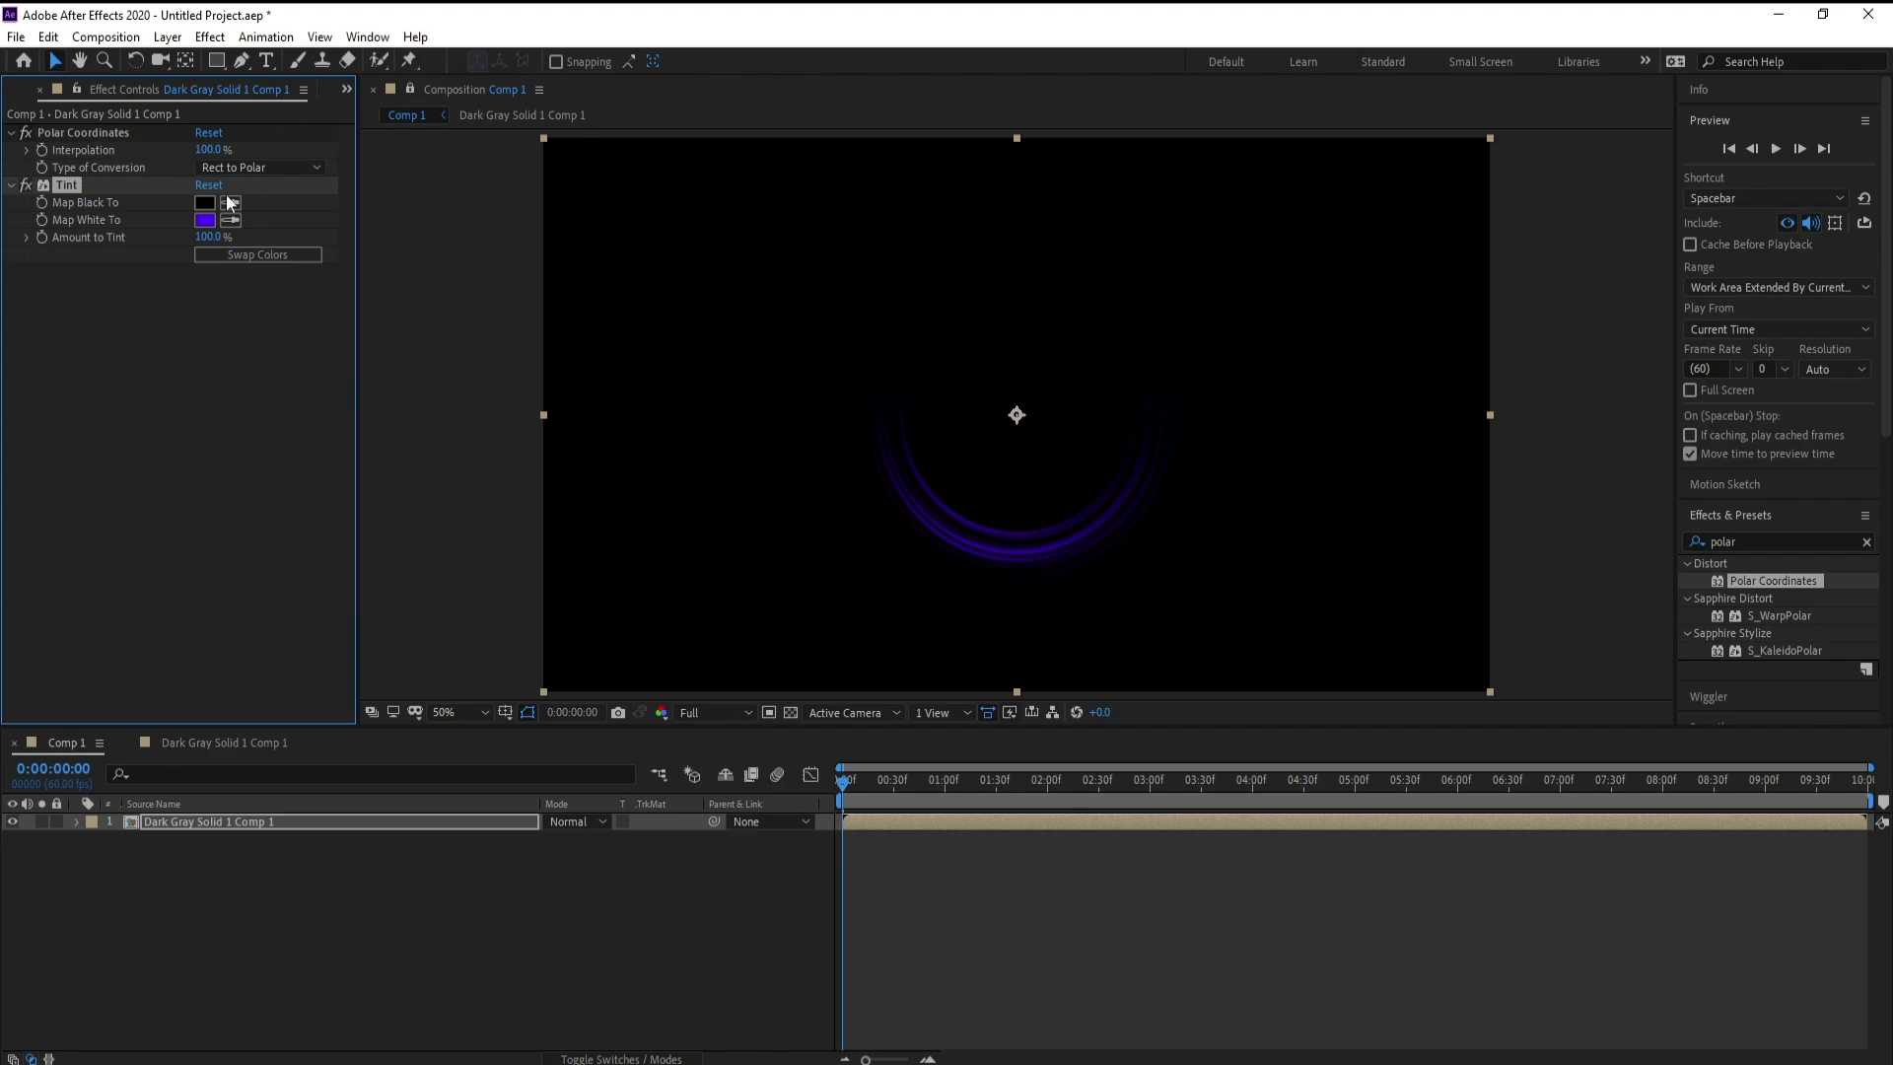
Apply Brightness & Contrast to the ring layer with Brightness 73 and Contrast 15
{"action": "left_click", "coordinate": [209, 38]}
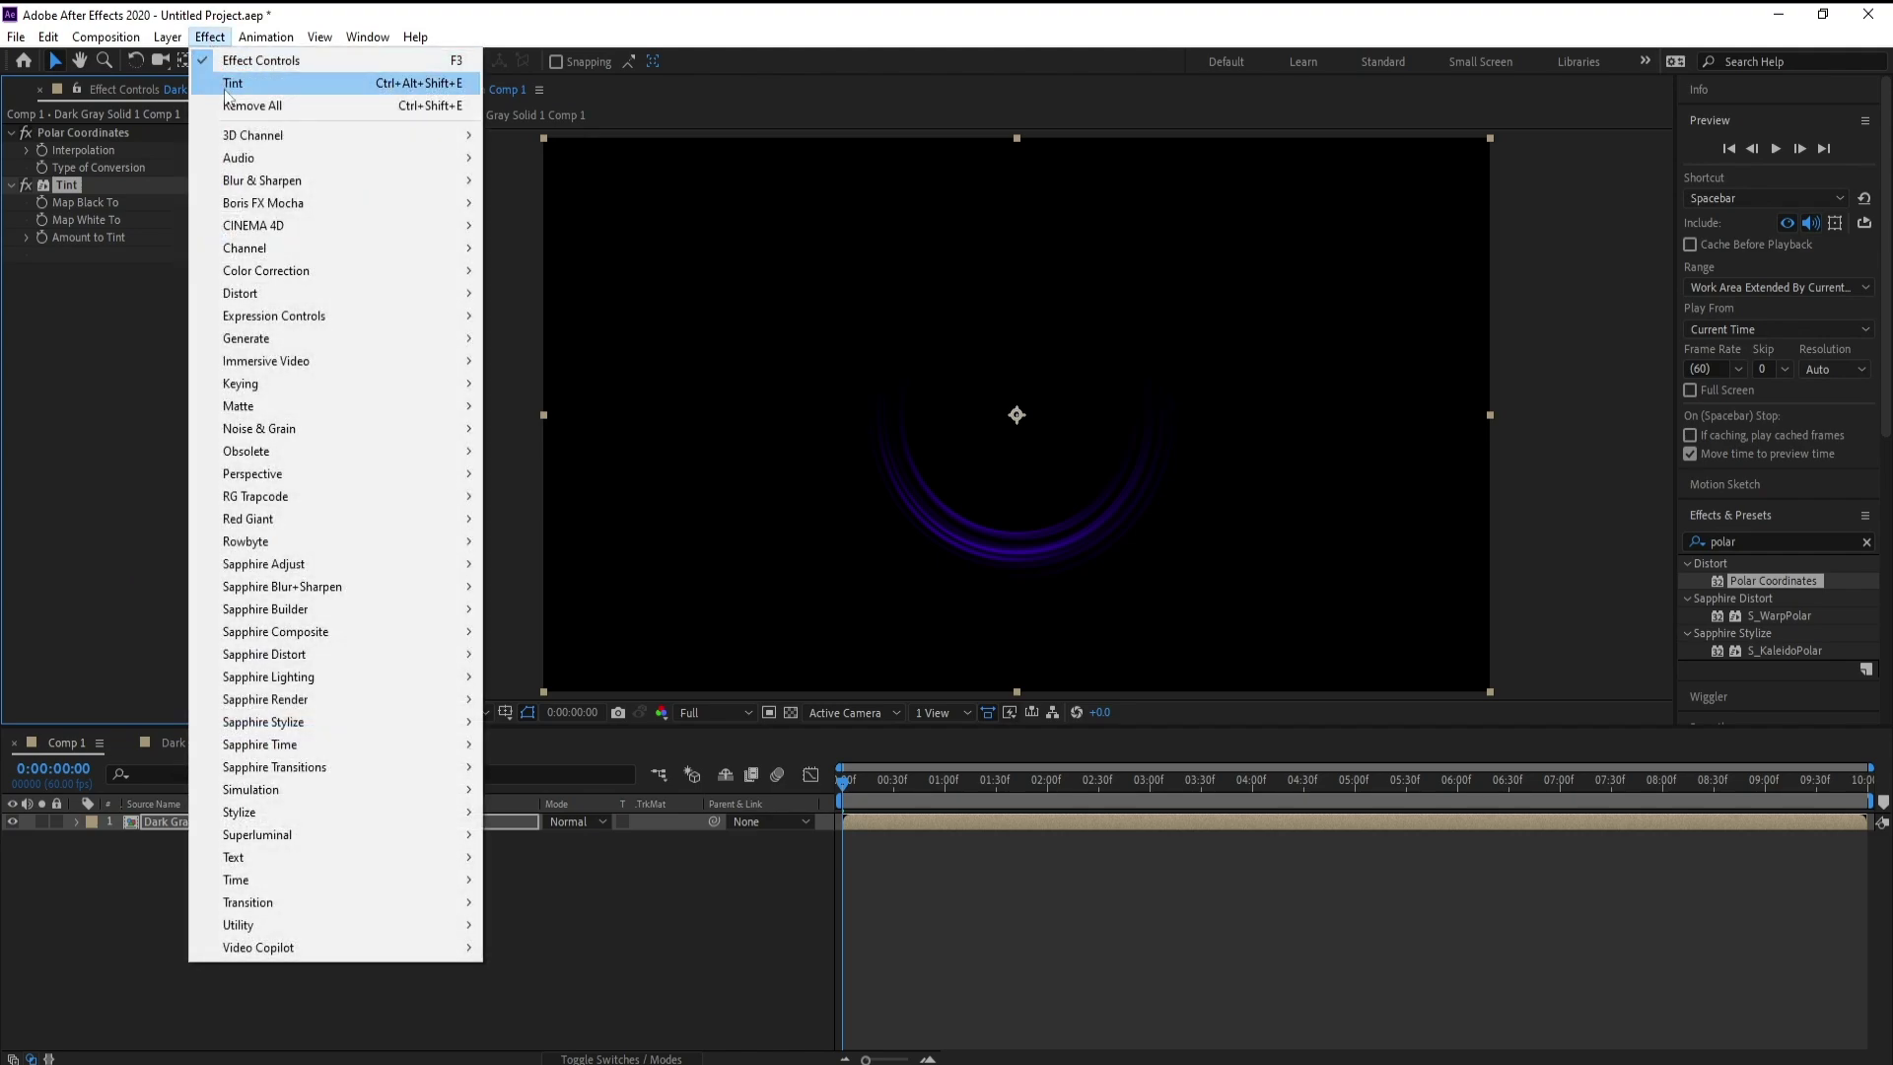
{"action": "mouse_move", "coordinate": [319, 270]}
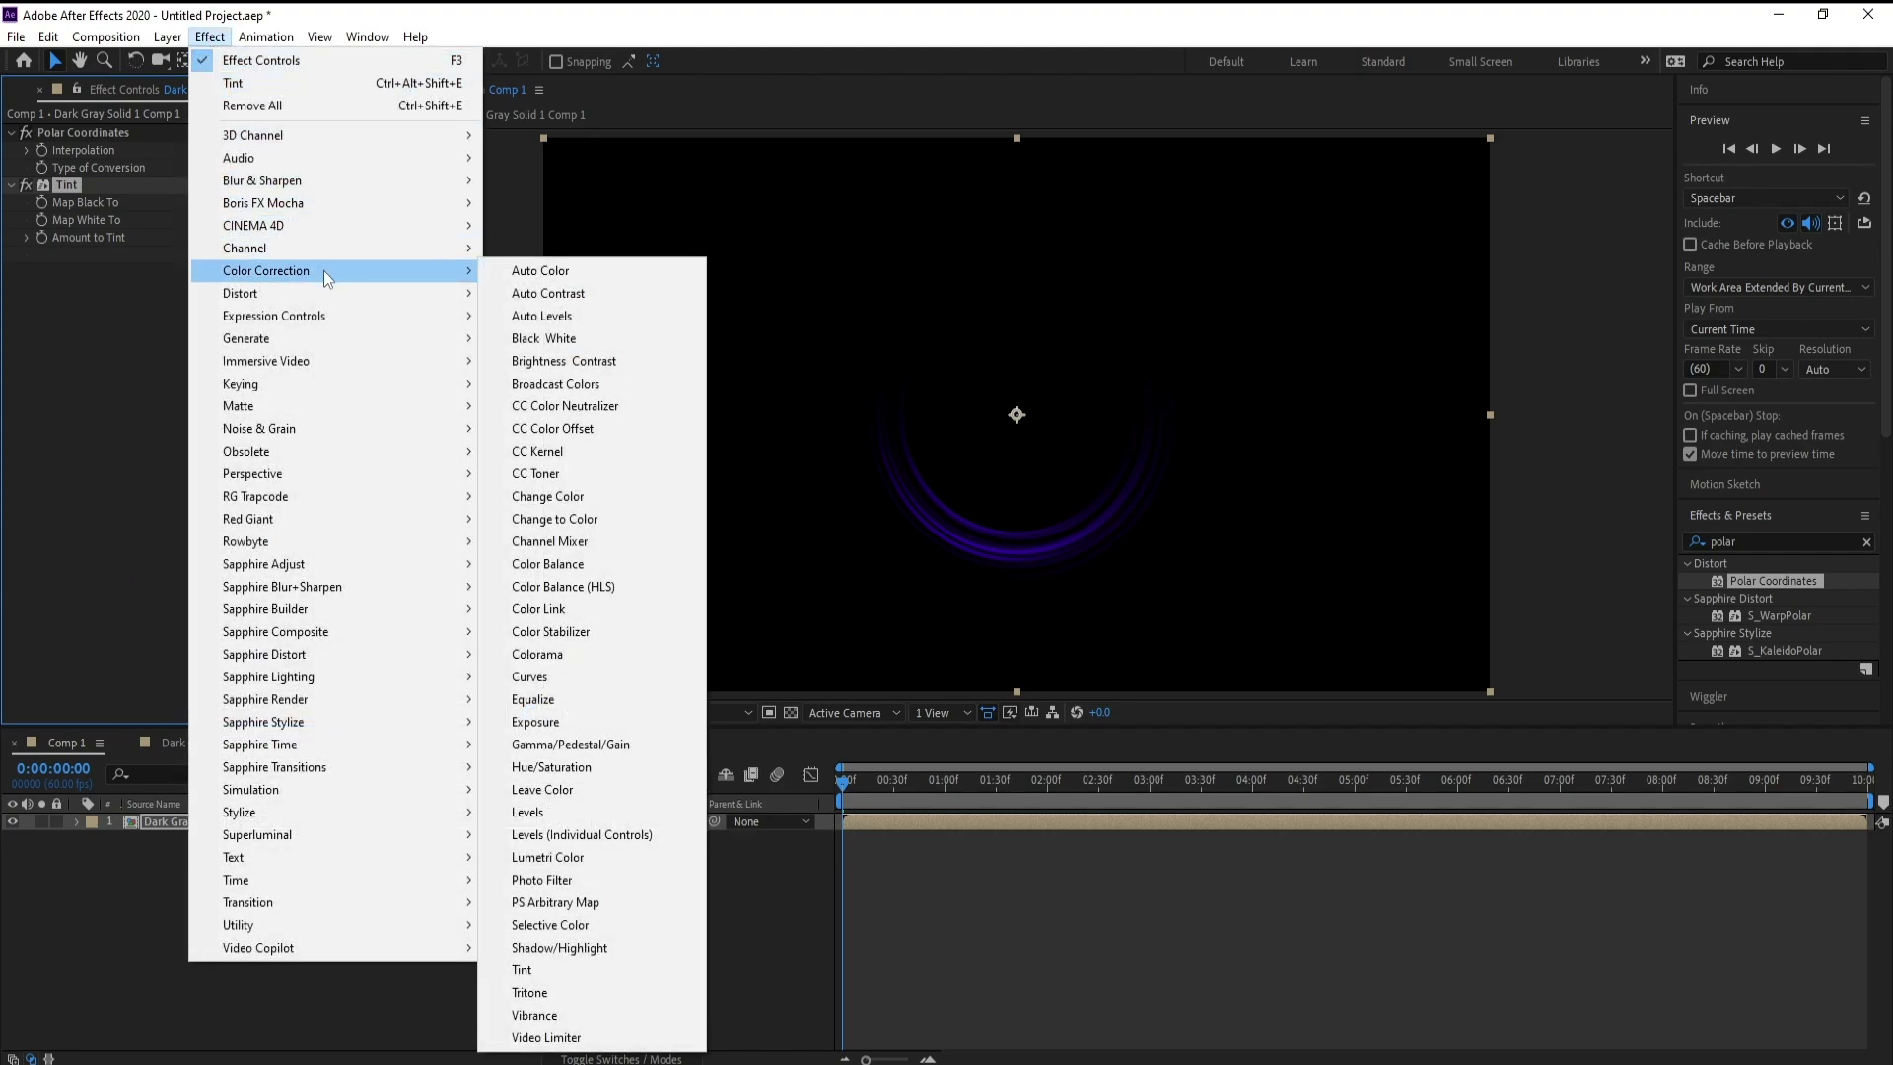
{"action": "left_click", "coordinate": [571, 354]}
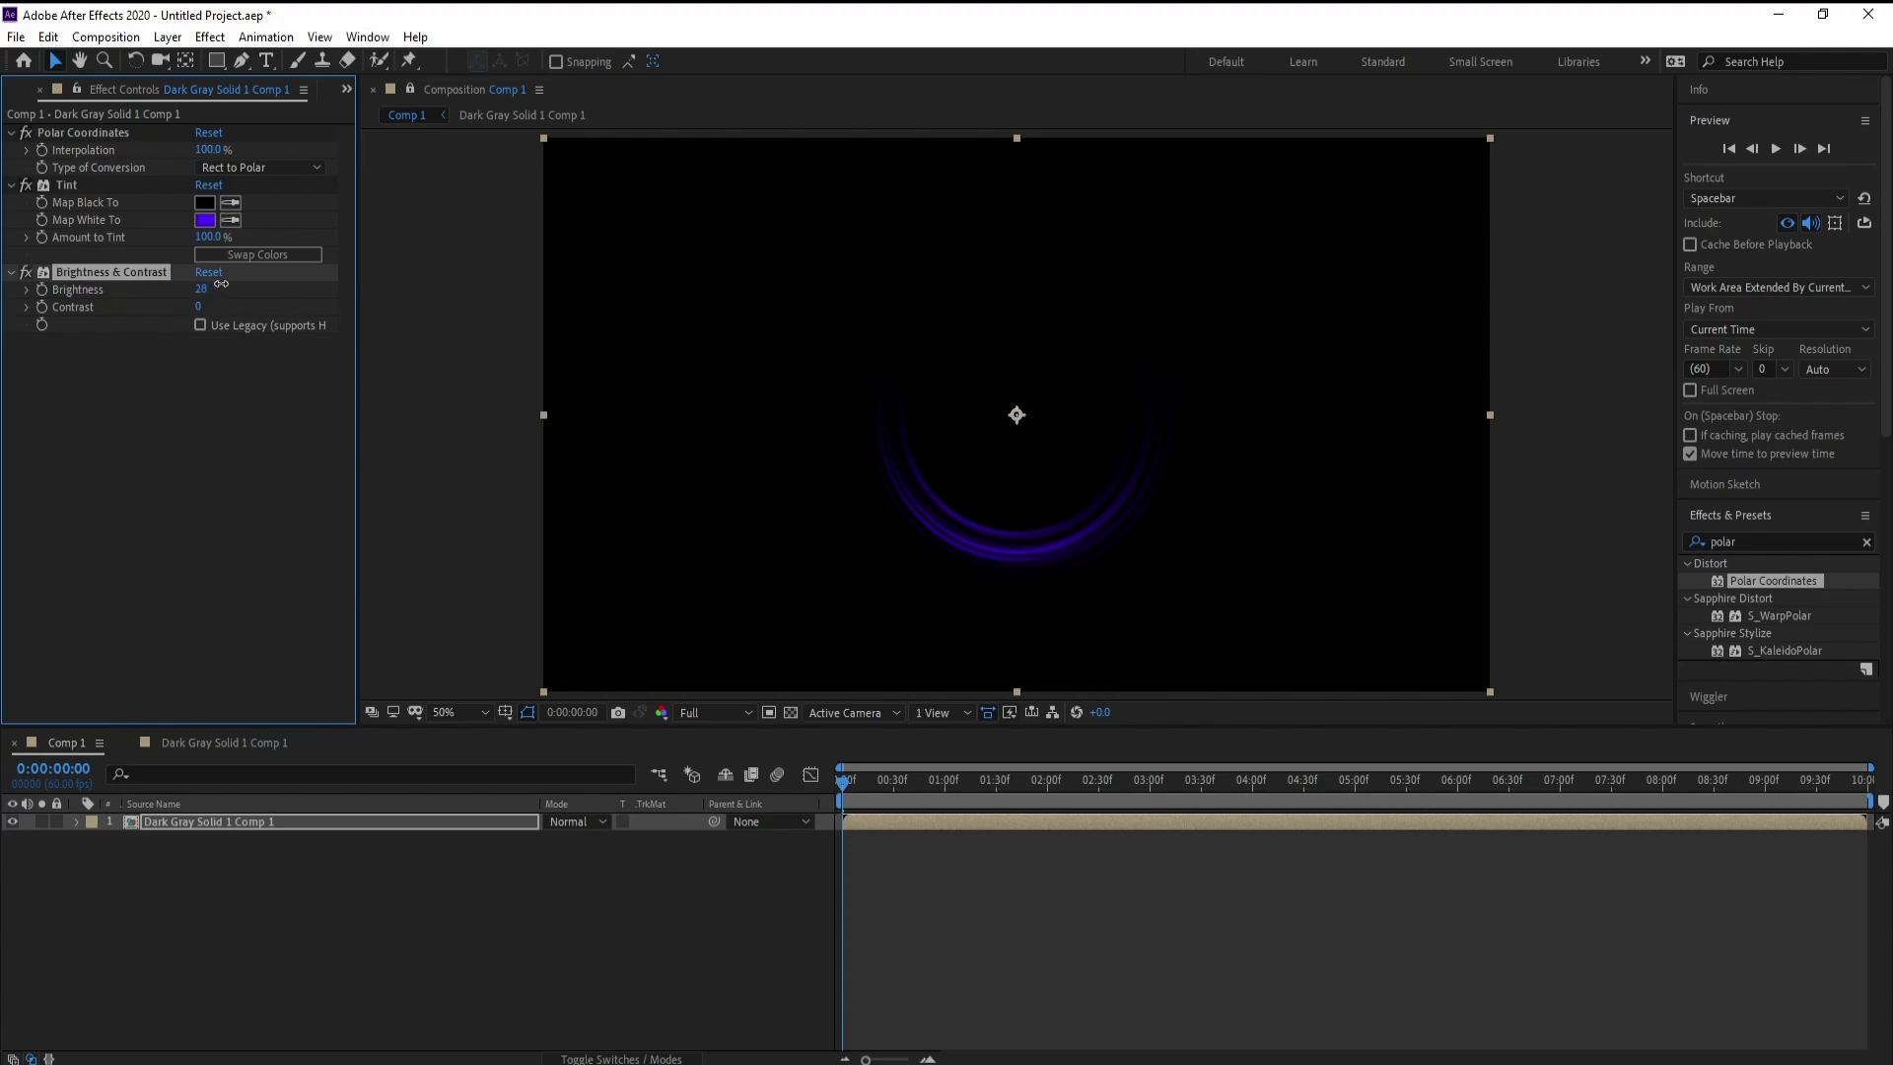
{"action": "mouse_move", "coordinate": [199, 308]}
{"action": "left_mouse_down"}
{"action": "mouse_move", "coordinate": [162, 306]}
{"action": "mouse_move", "coordinate": [223, 305]}
{"action": "mouse_move", "coordinate": [225, 289]}
{"action": "mouse_move", "coordinate": [188, 310]}
{"action": "left_mouse_up"}
{"action": "left_click", "coordinate": [204, 824]}
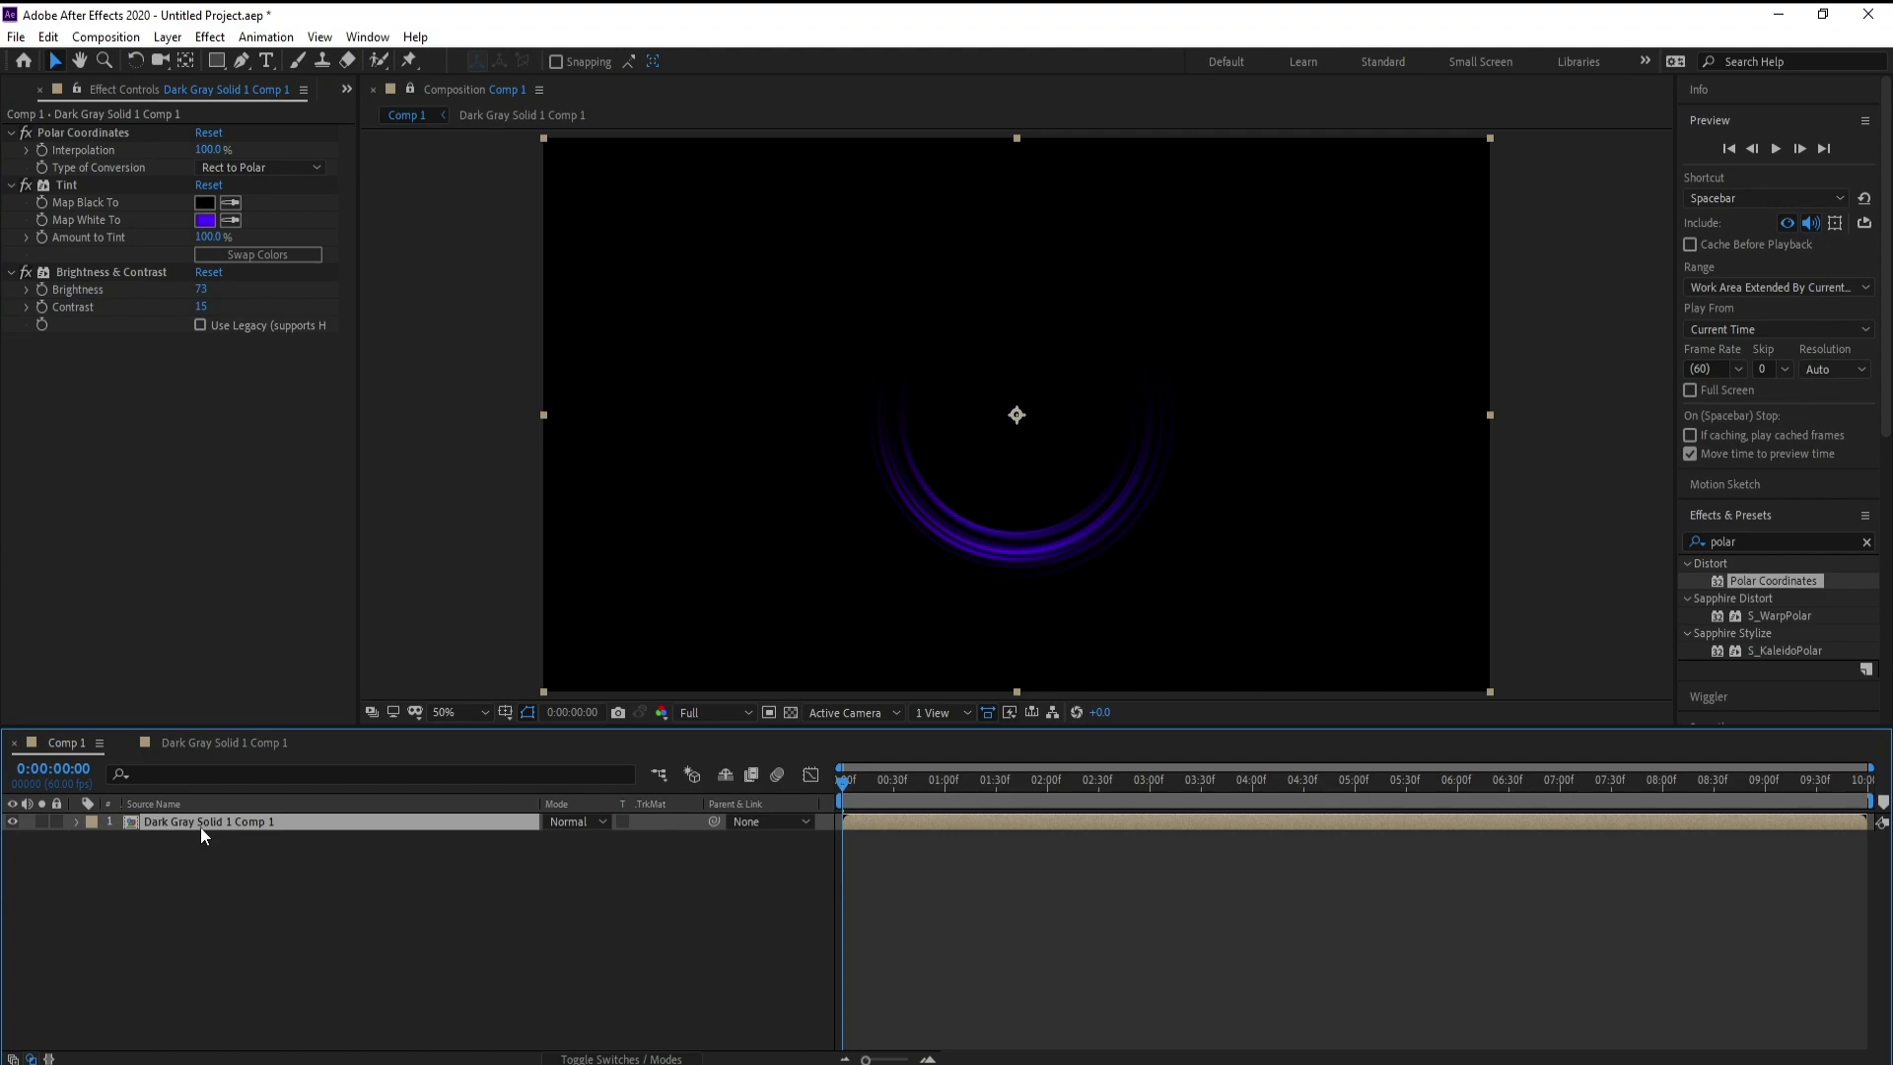
Duplicate the ring layer with Ctrl+D and set the copy's Rotation to 180°
{"action": "key", "text": "ctrl+d"}
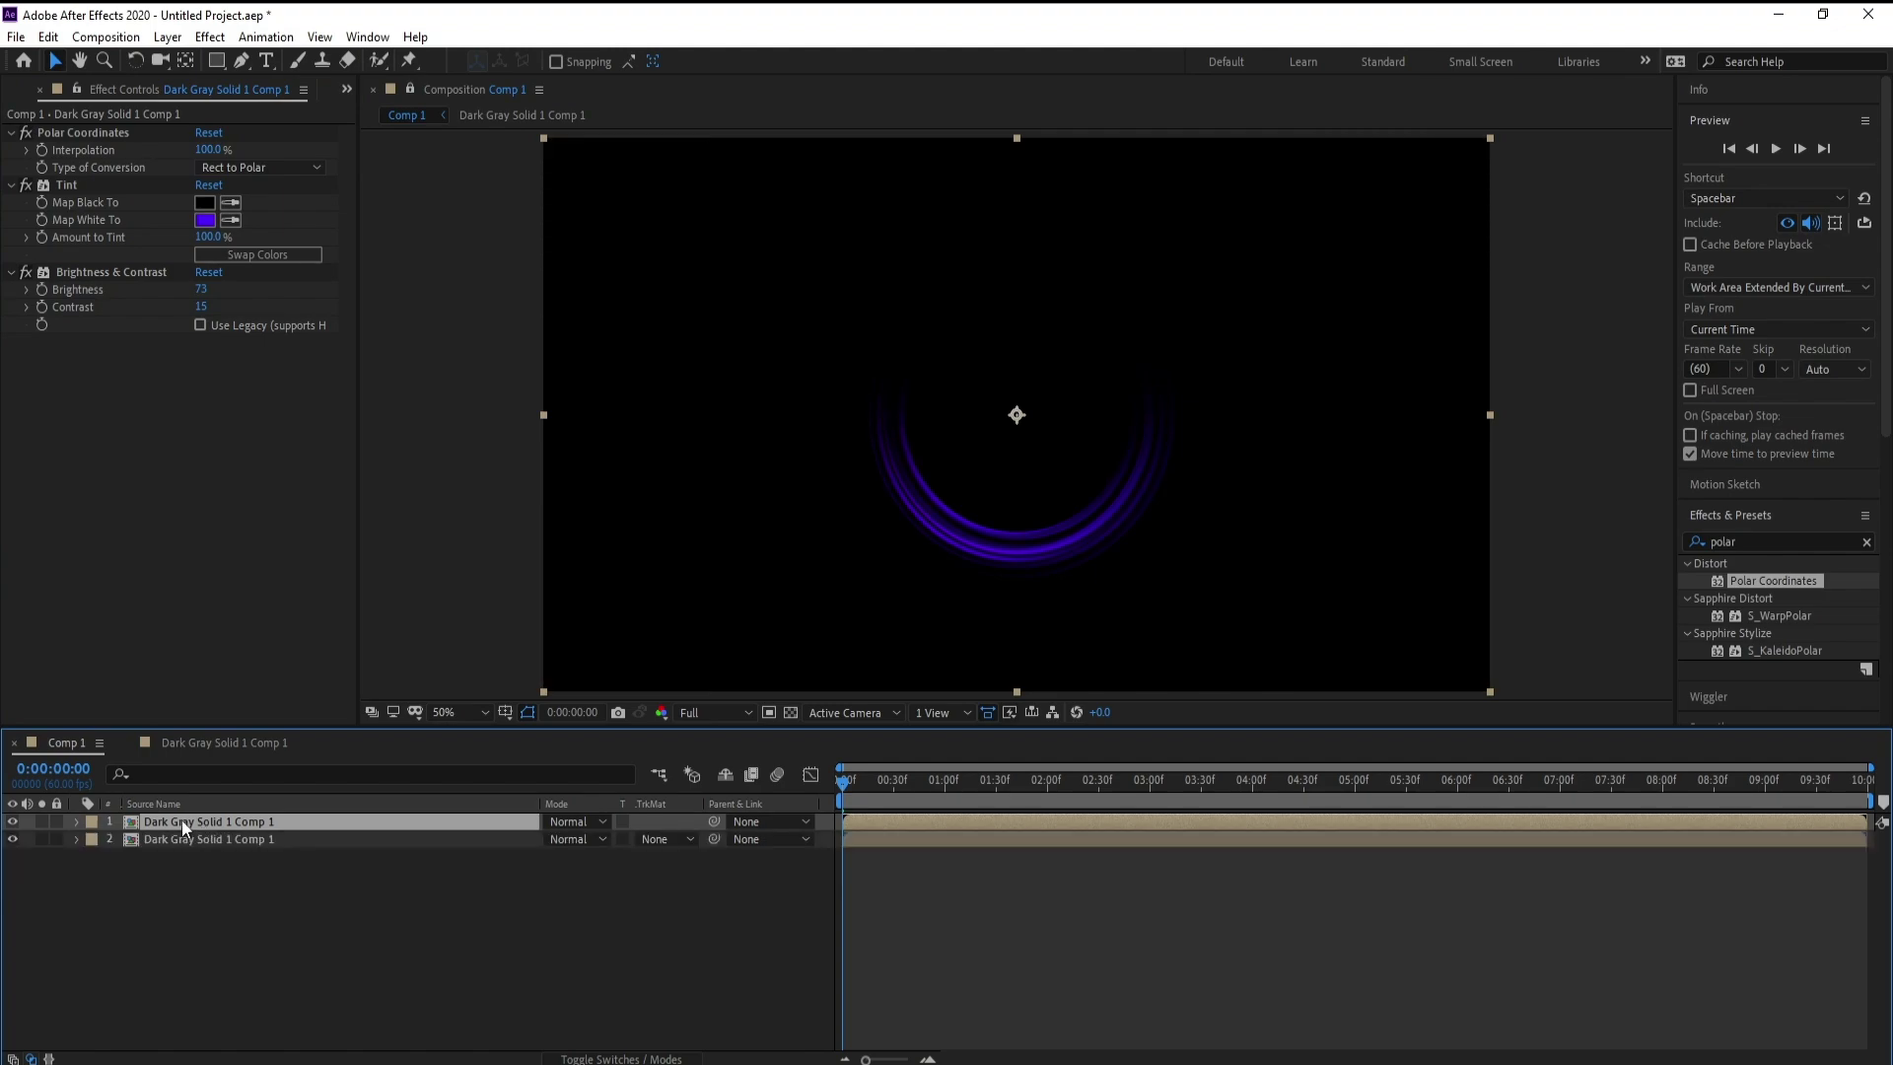
{"action": "key", "text": "r"}
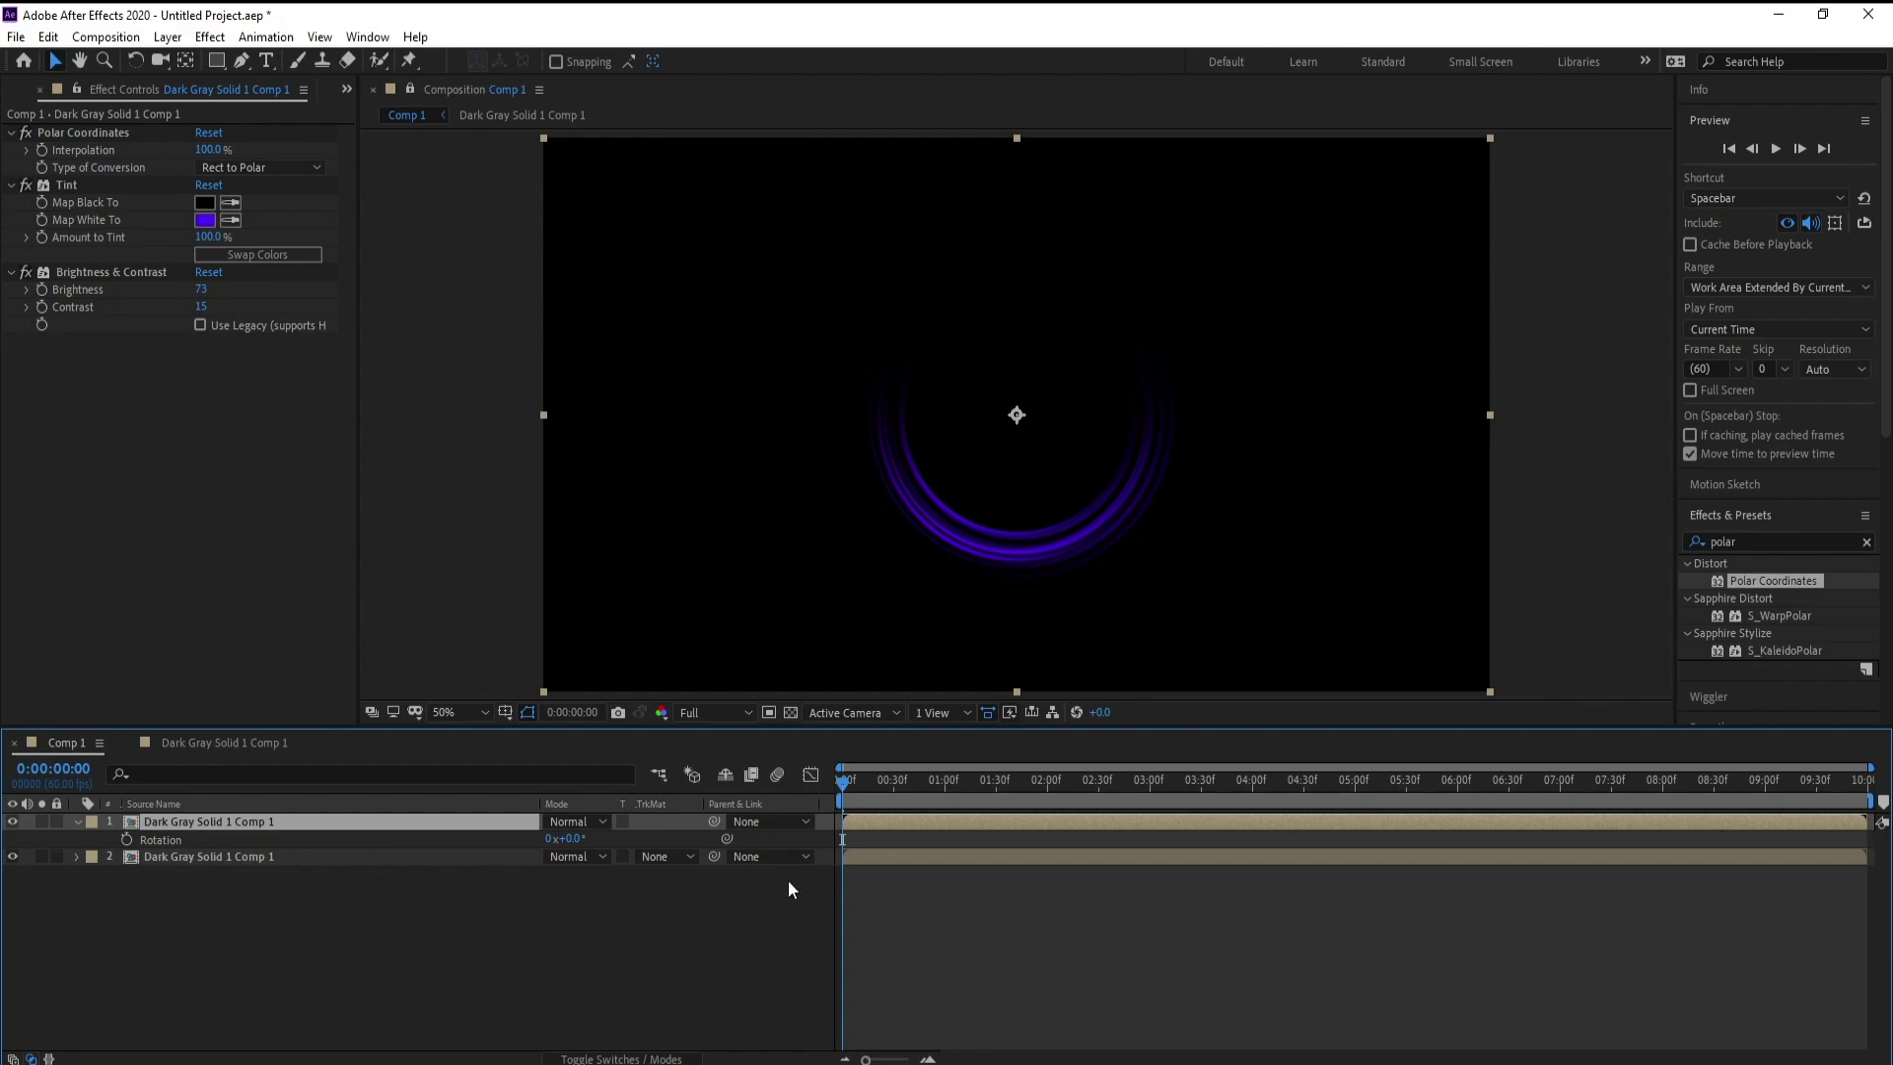
{"action": "left_click", "coordinate": [570, 838]}
{"action": "type", "text": "180"}
{"action": "key", "text": "Return"}
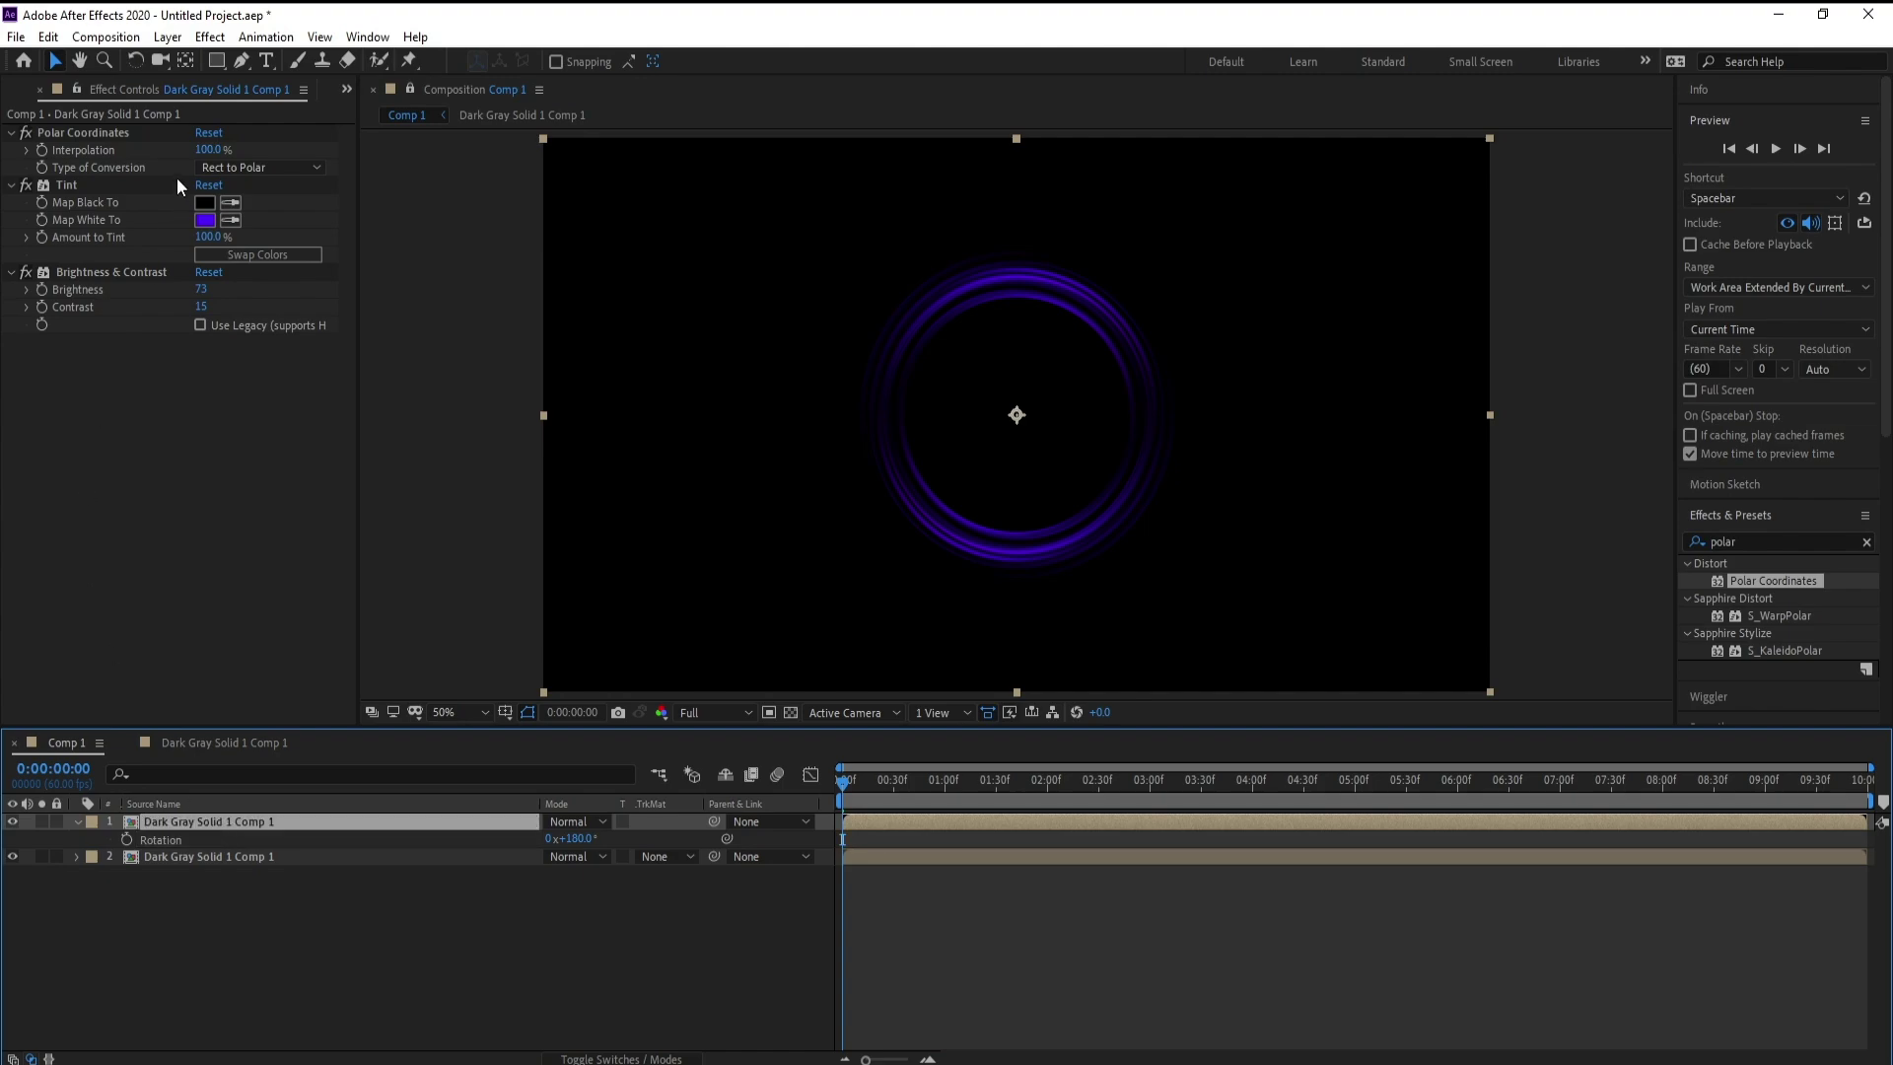
Change the top copy's Tint Map White To colour to magenta FF00FC
{"action": "left_click", "coordinate": [205, 220]}
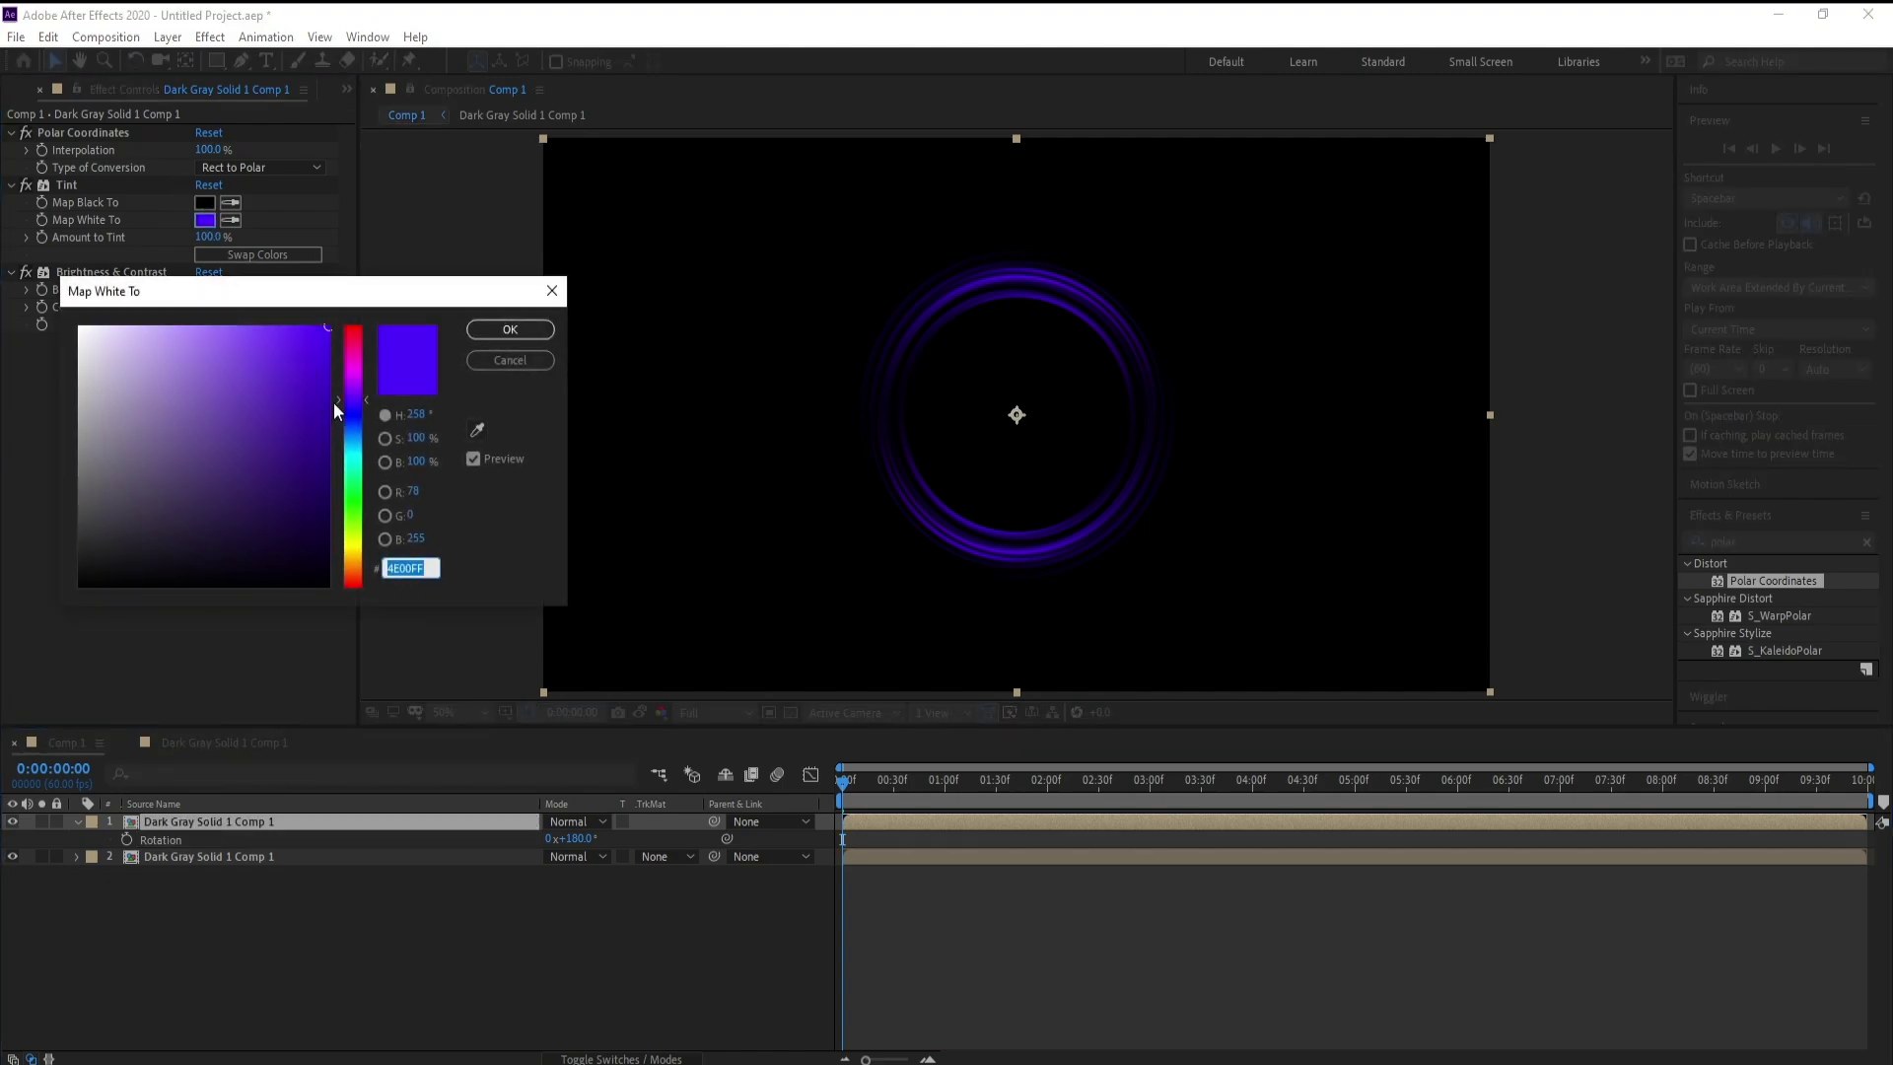
{"action": "left_click_drag", "start_coordinate": [351, 398], "coordinate": [363, 369]}
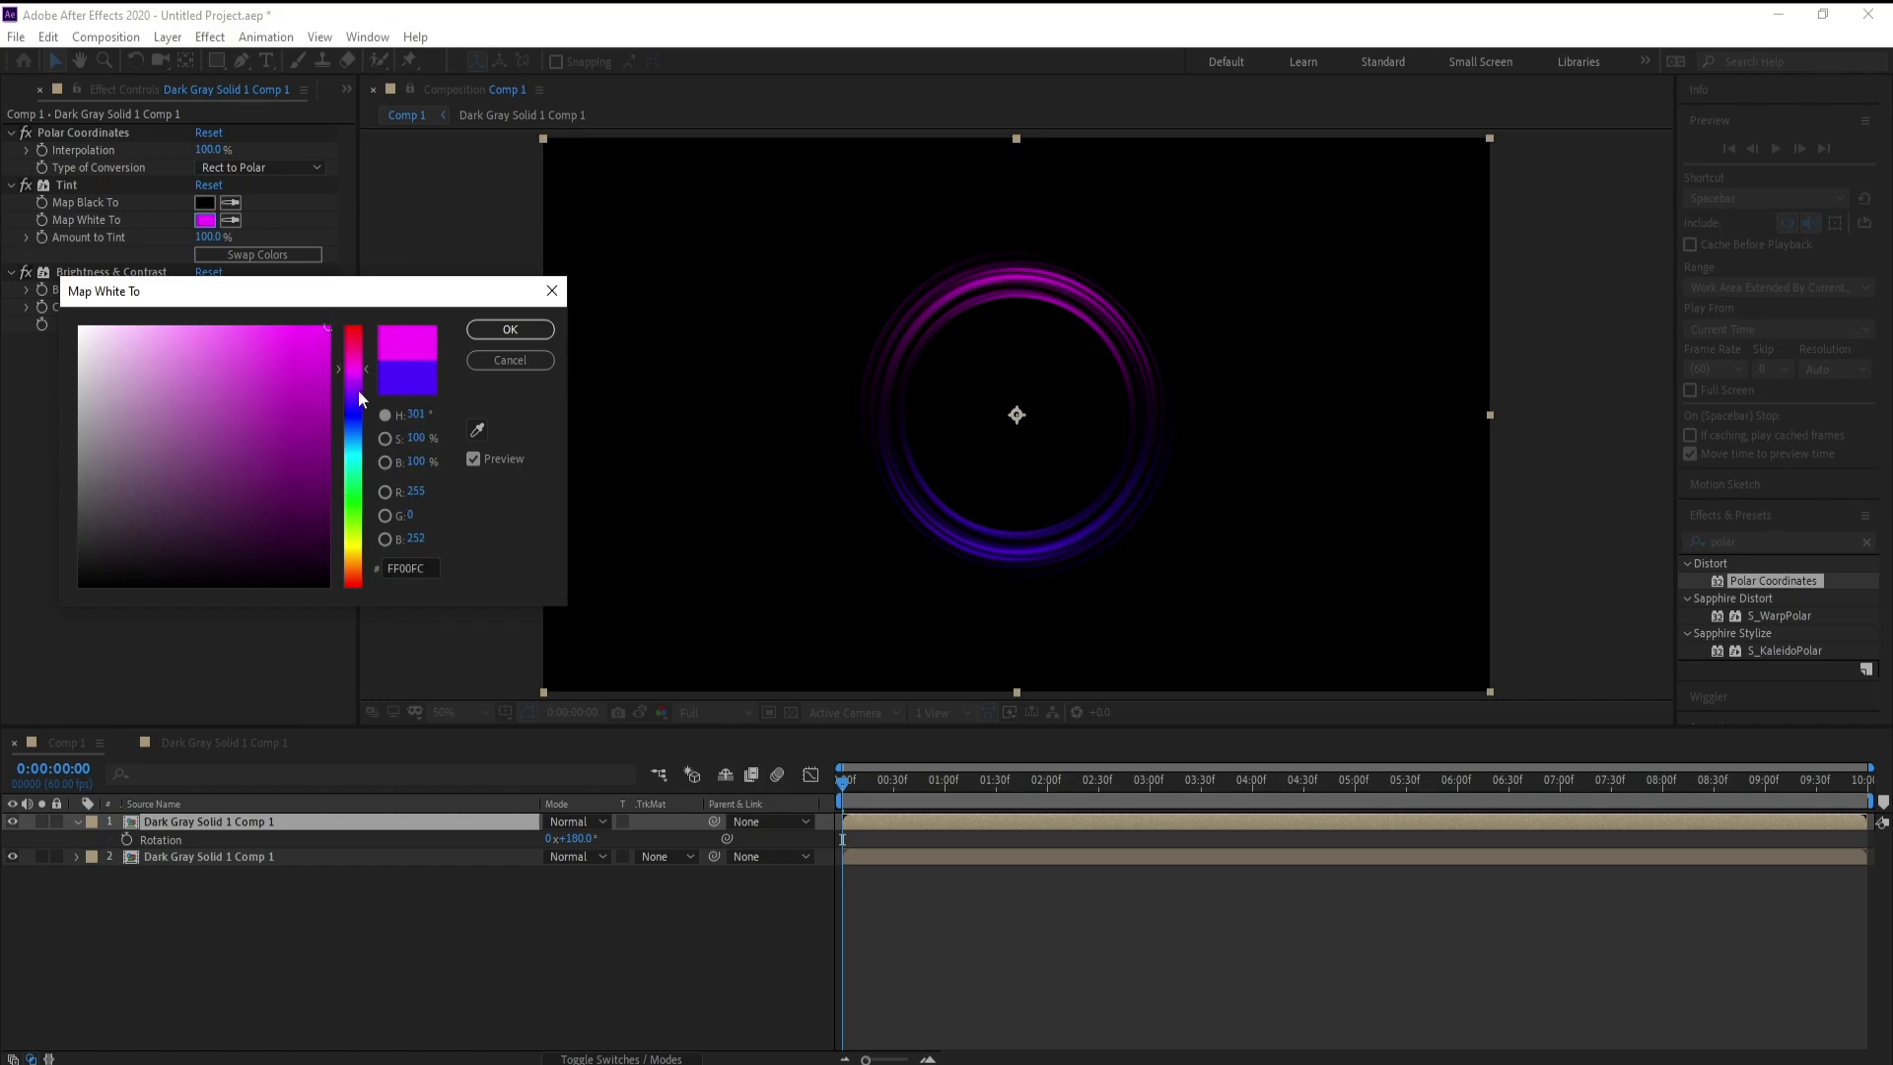
{"action": "left_click", "coordinate": [483, 333]}
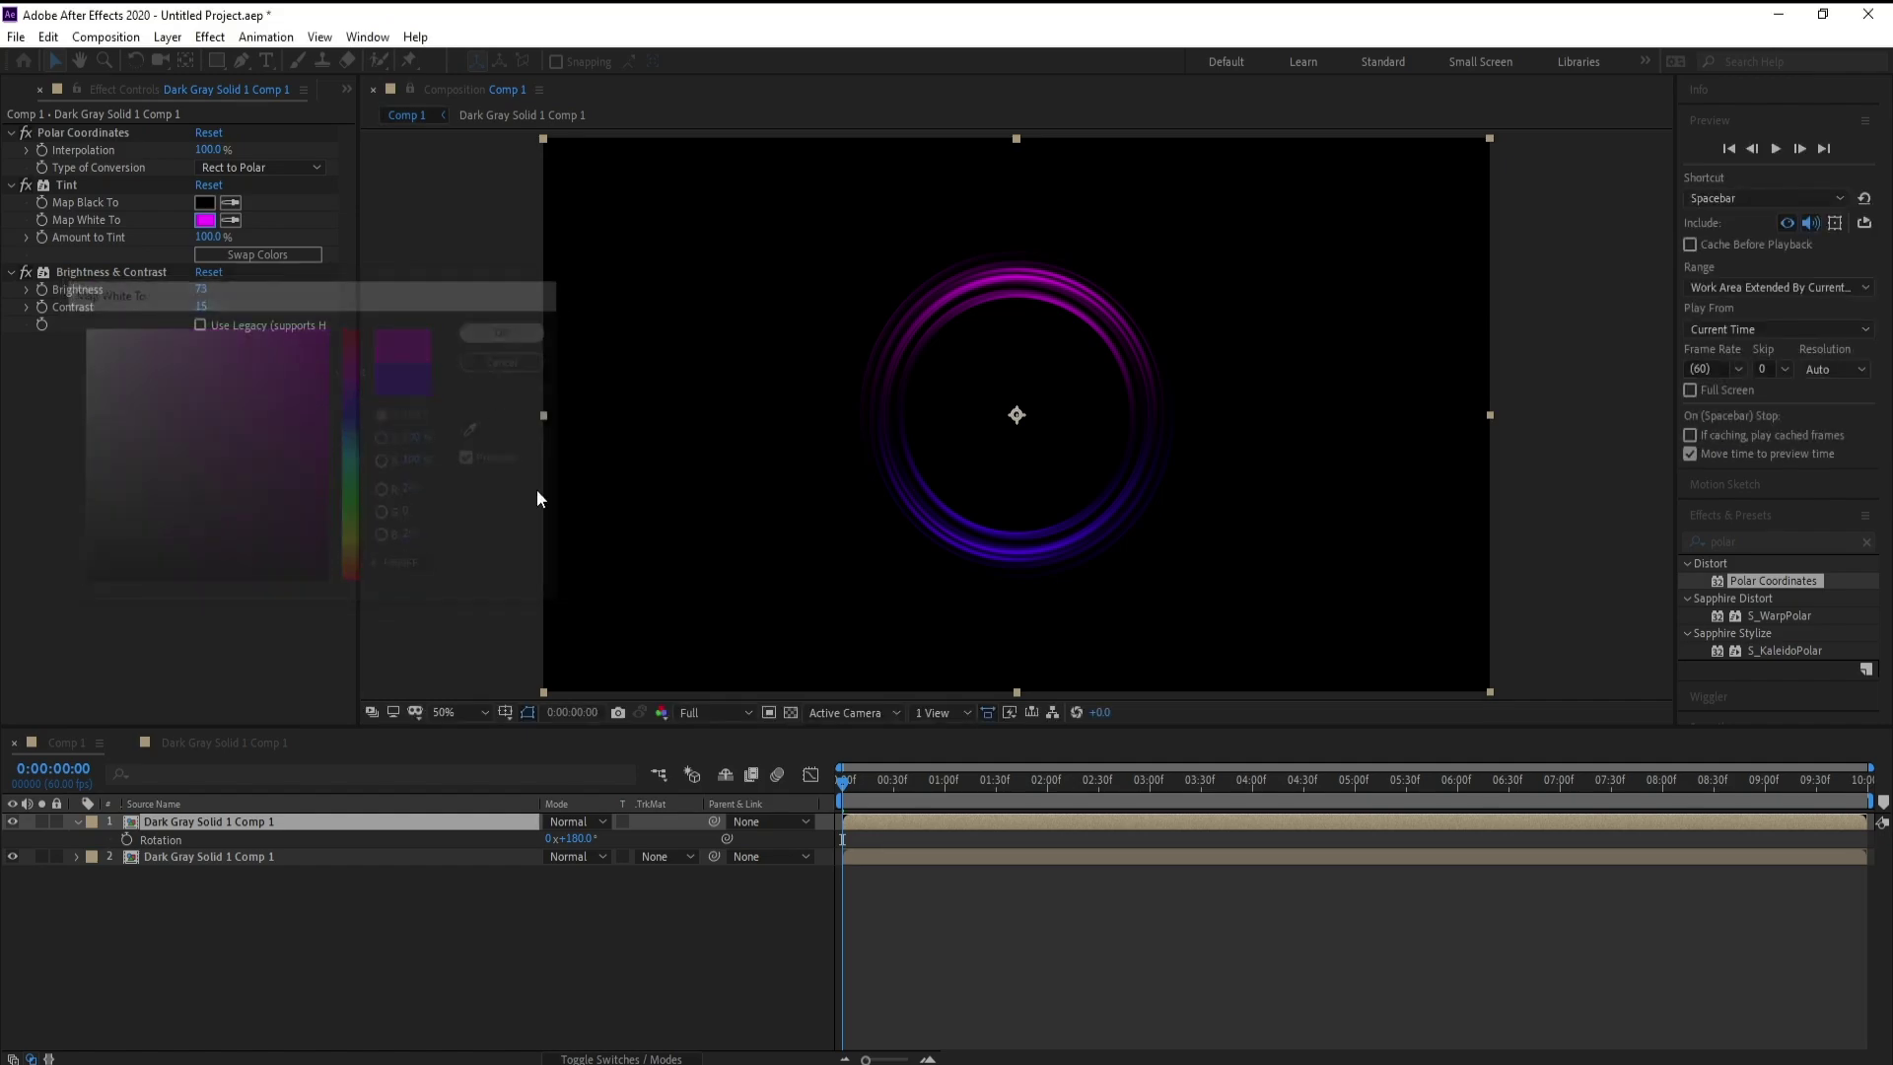
{"action": "left_click", "coordinate": [78, 821]}
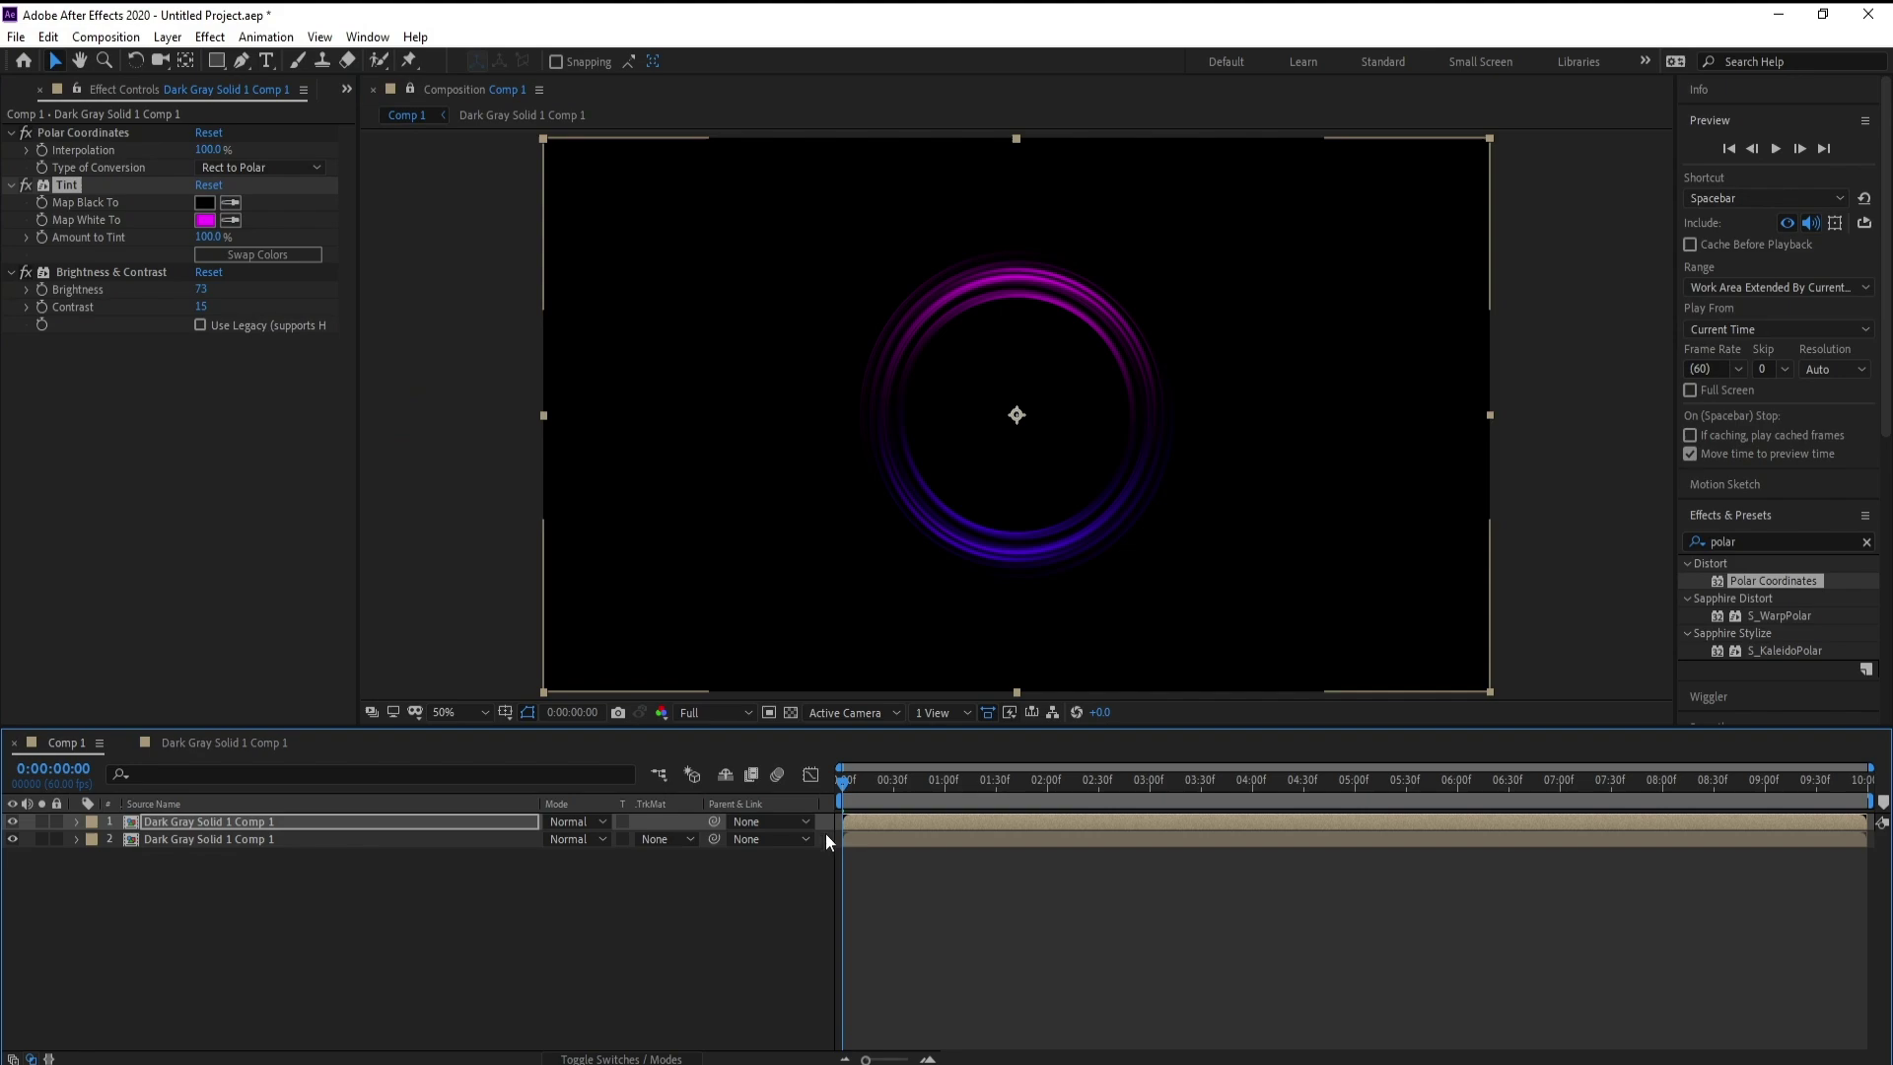
Preview the magenta-to-purple ring animation from the start, then deselect the layer
{"action": "key", "text": "space"}
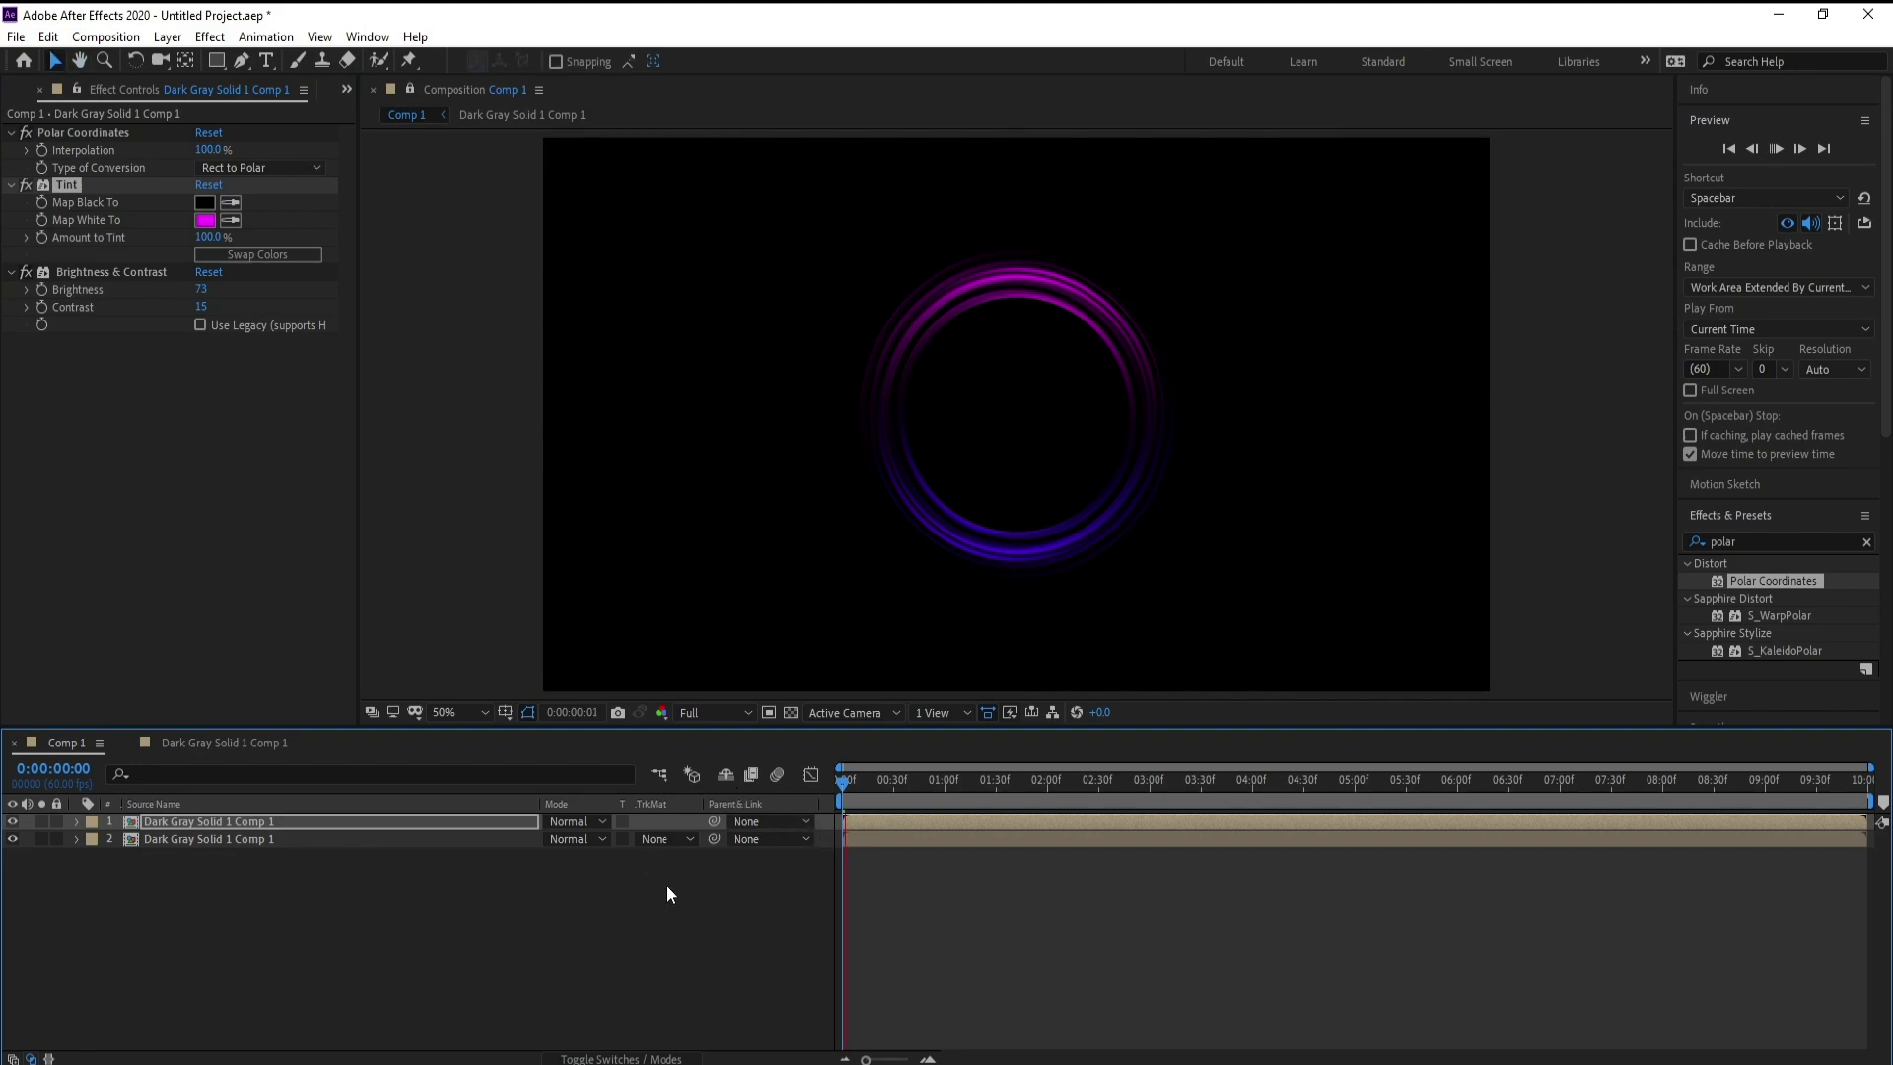
{"action": "key", "text": "space"}
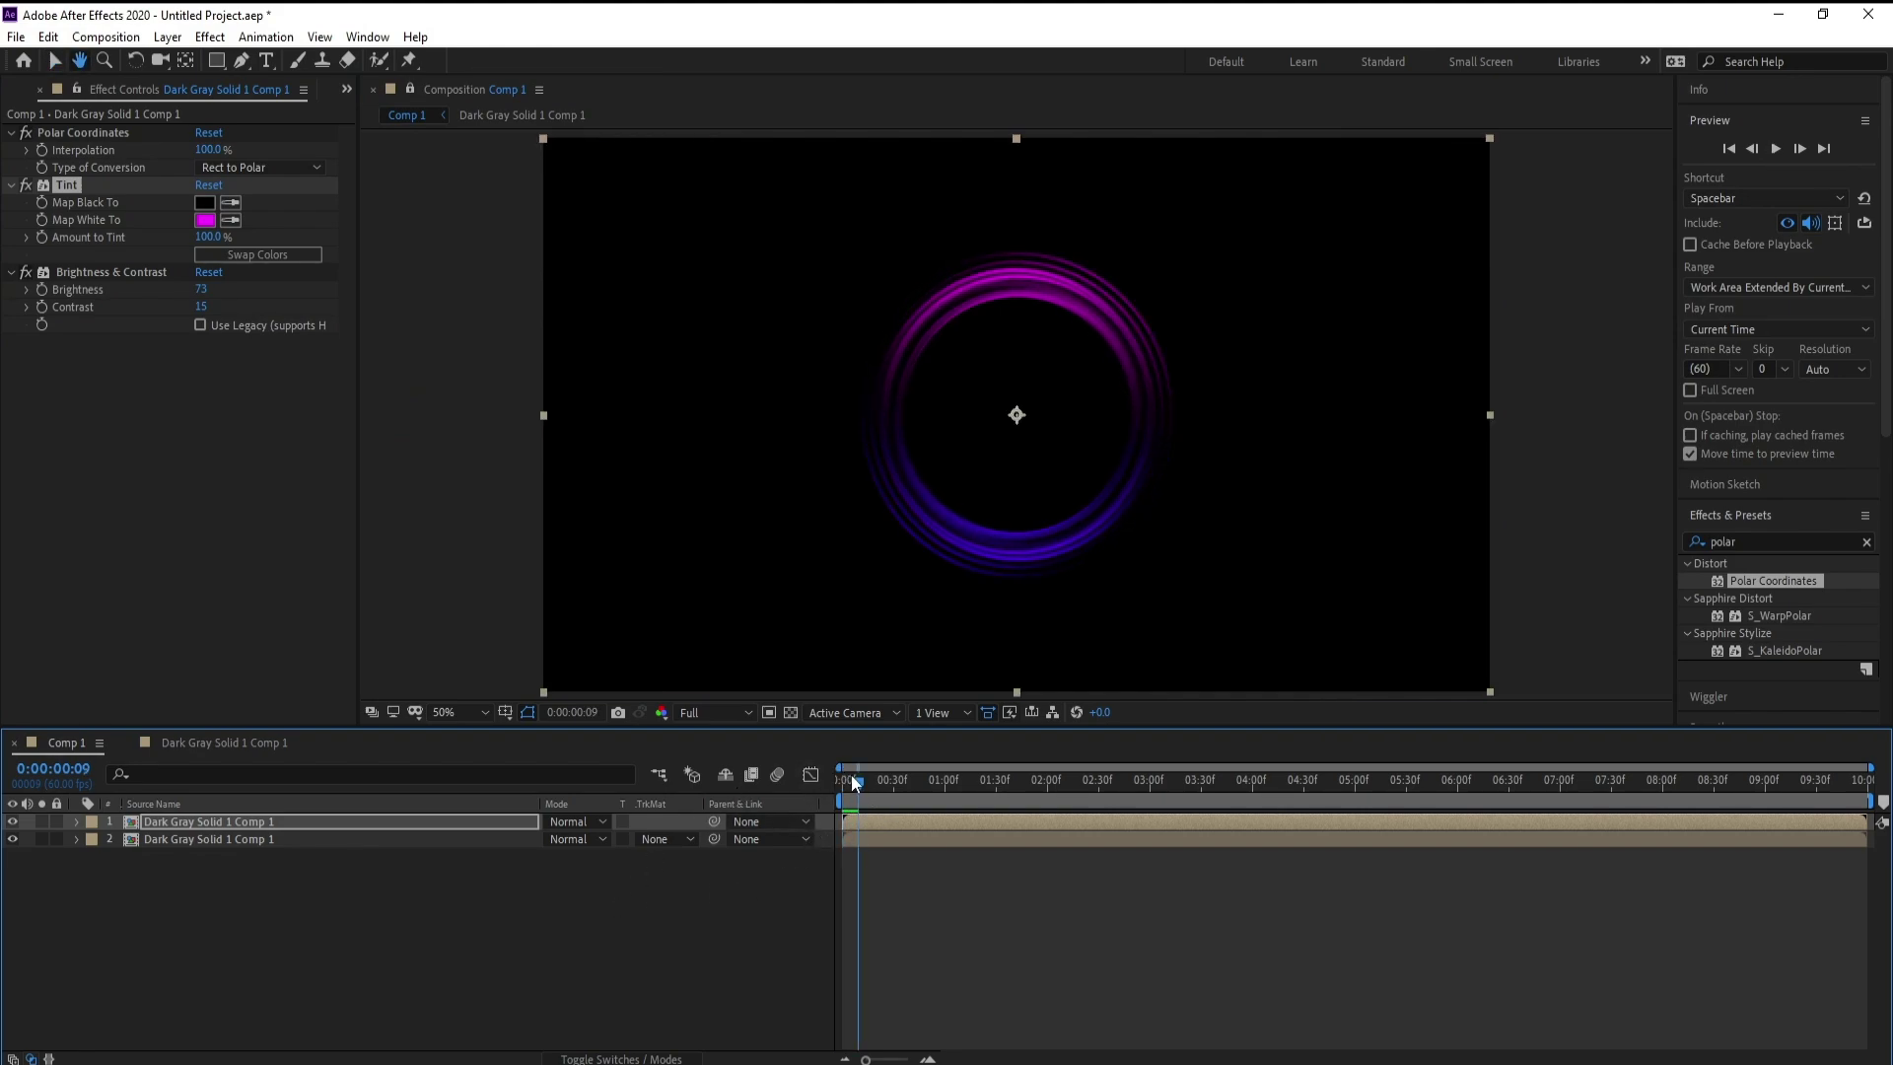
{"action": "key", "text": "Home"}
{"action": "key", "text": "space"}
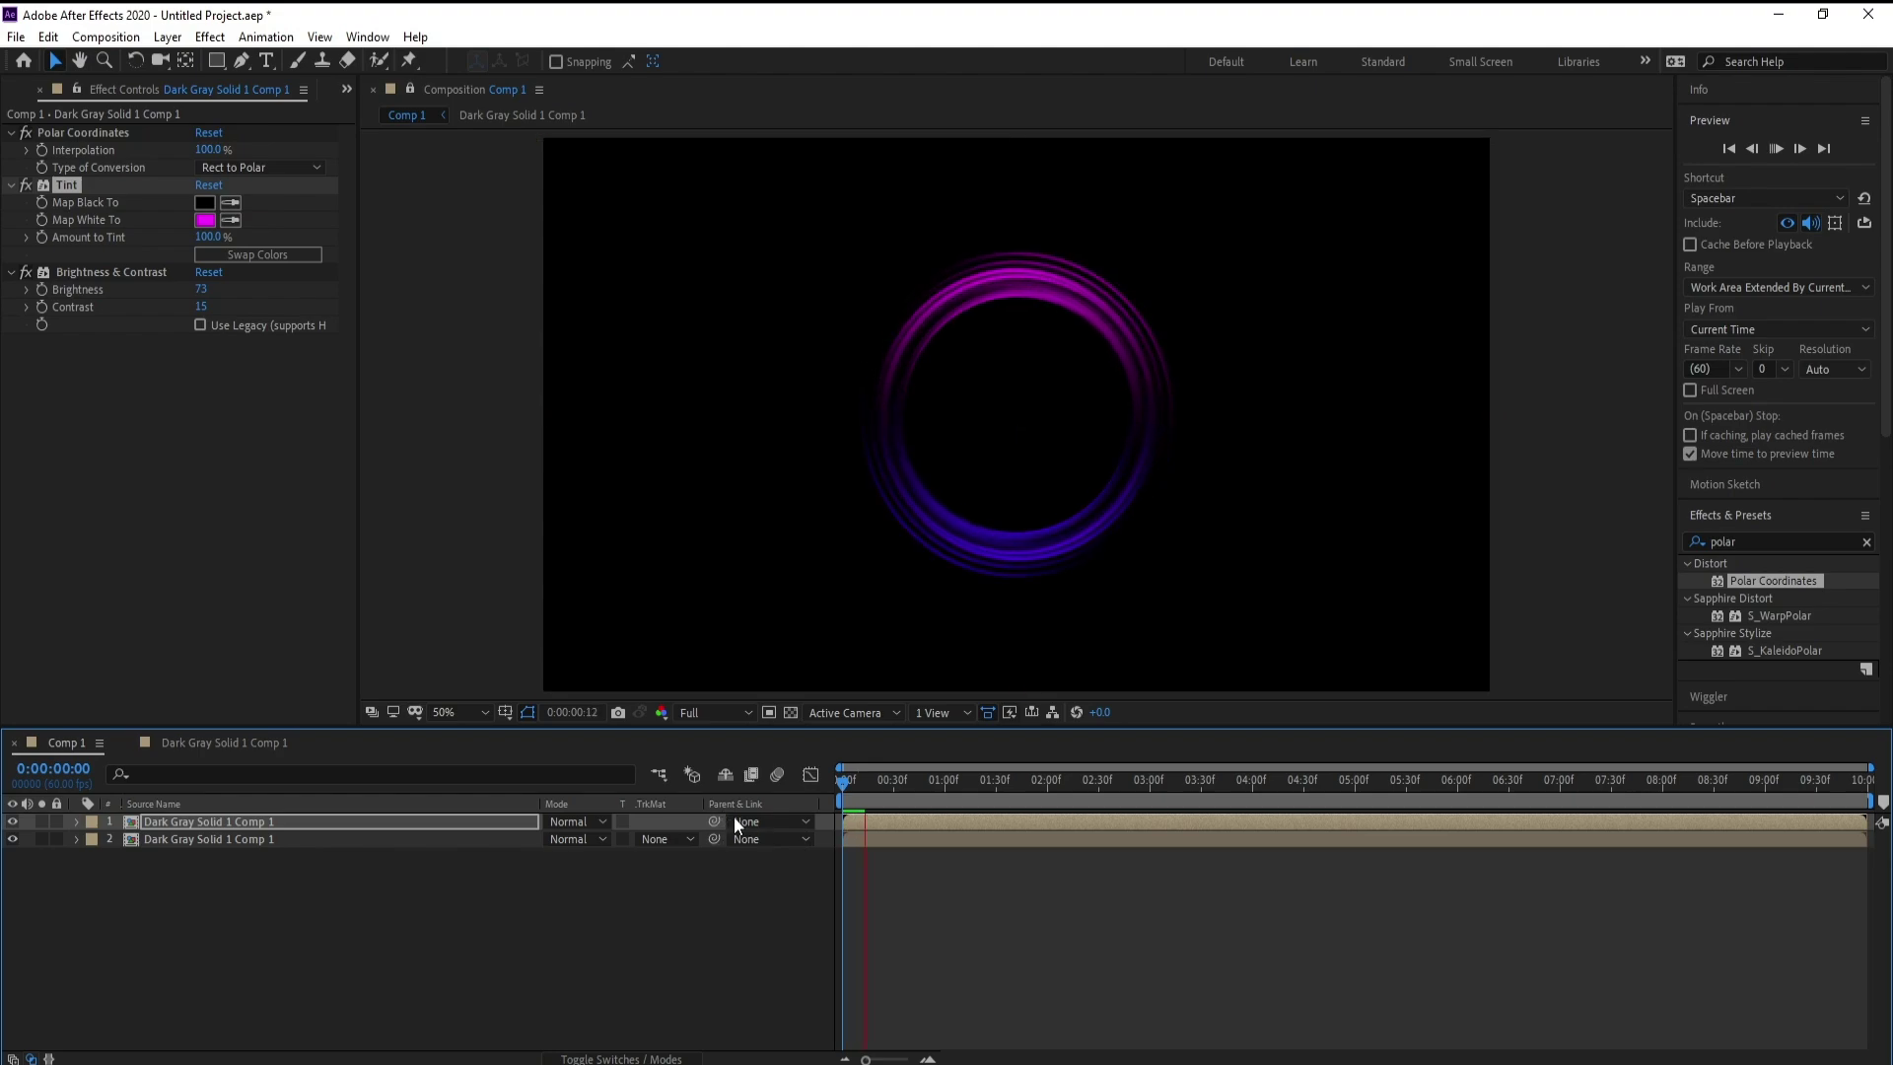
{"action": "key", "text": "space"}
{"action": "left_click", "coordinate": [353, 897]}
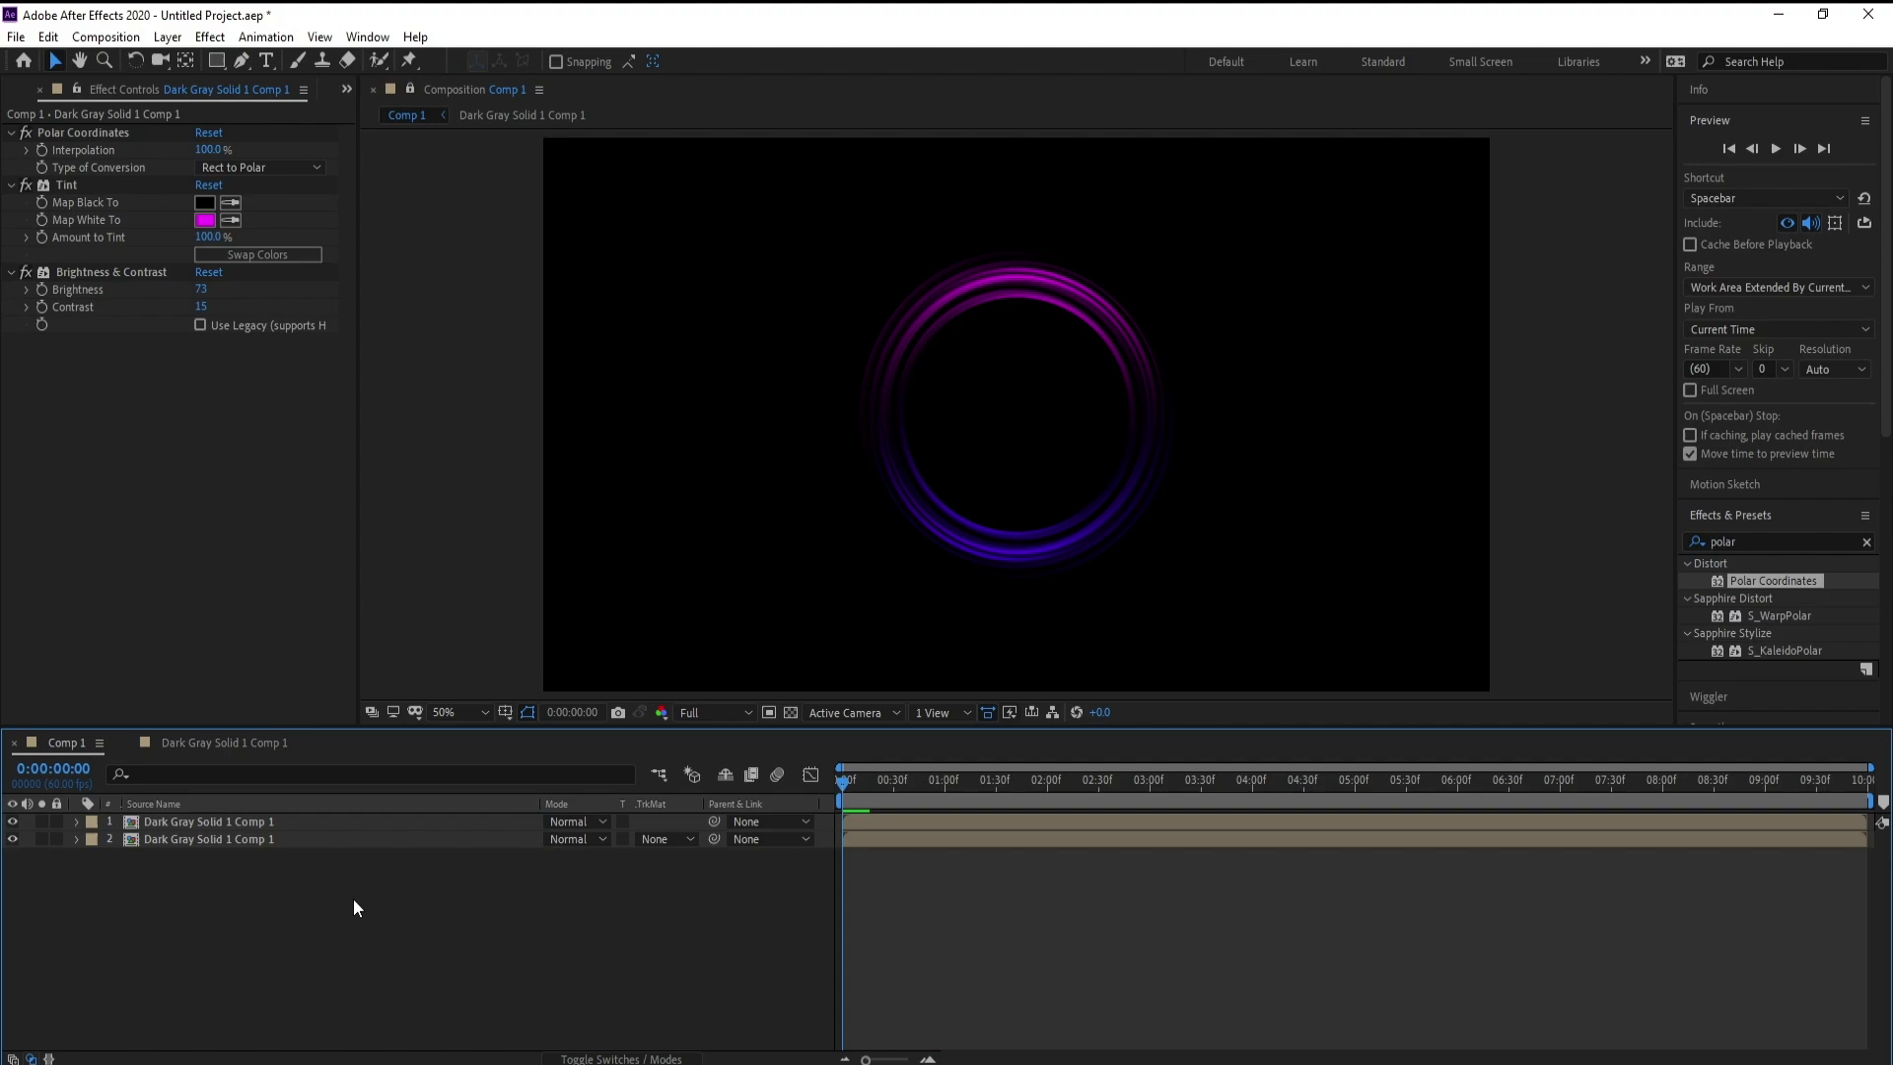
Precompose both ring layers into Pre-comp 1
{"action": "left_click", "coordinate": [195, 836]}
{"action": "left_click", "coordinate": [203, 822], "text": "shift"}
{"action": "right_click", "coordinate": [204, 820]}
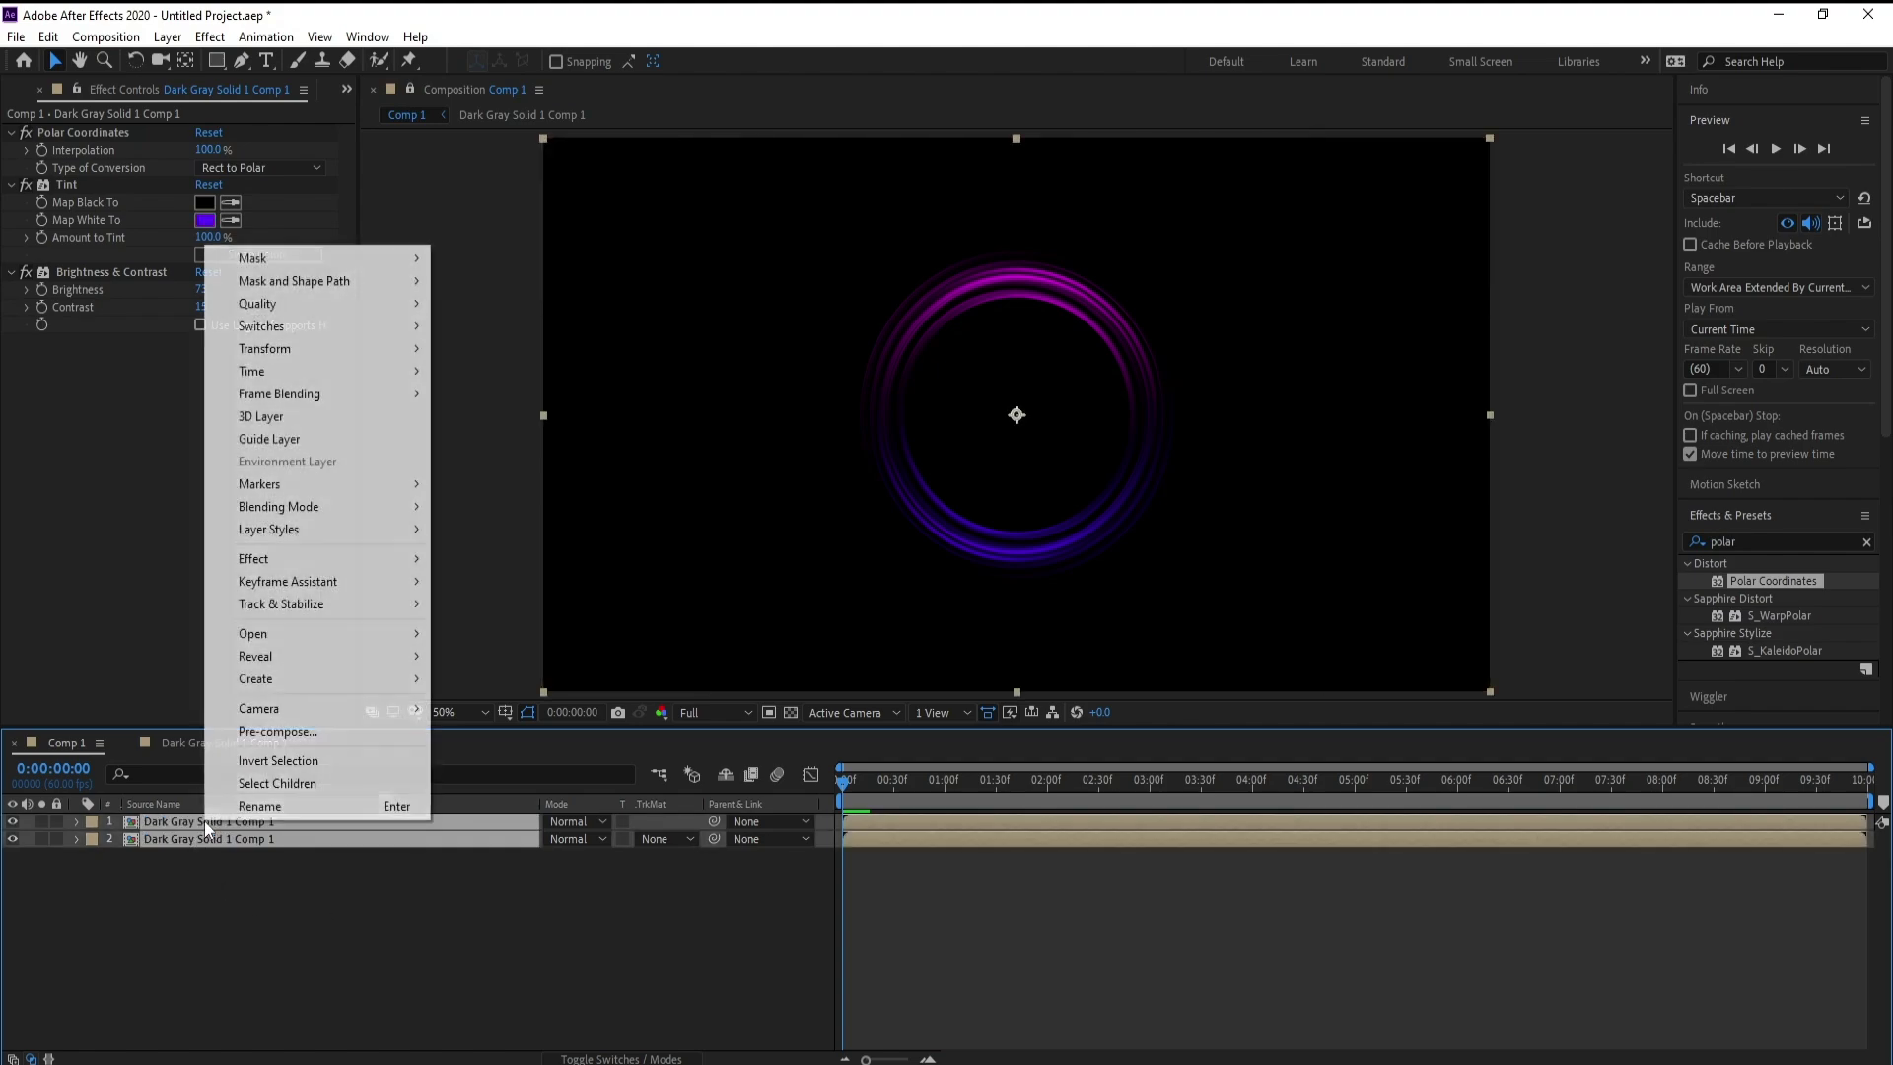
{"action": "left_click", "coordinate": [274, 732]}
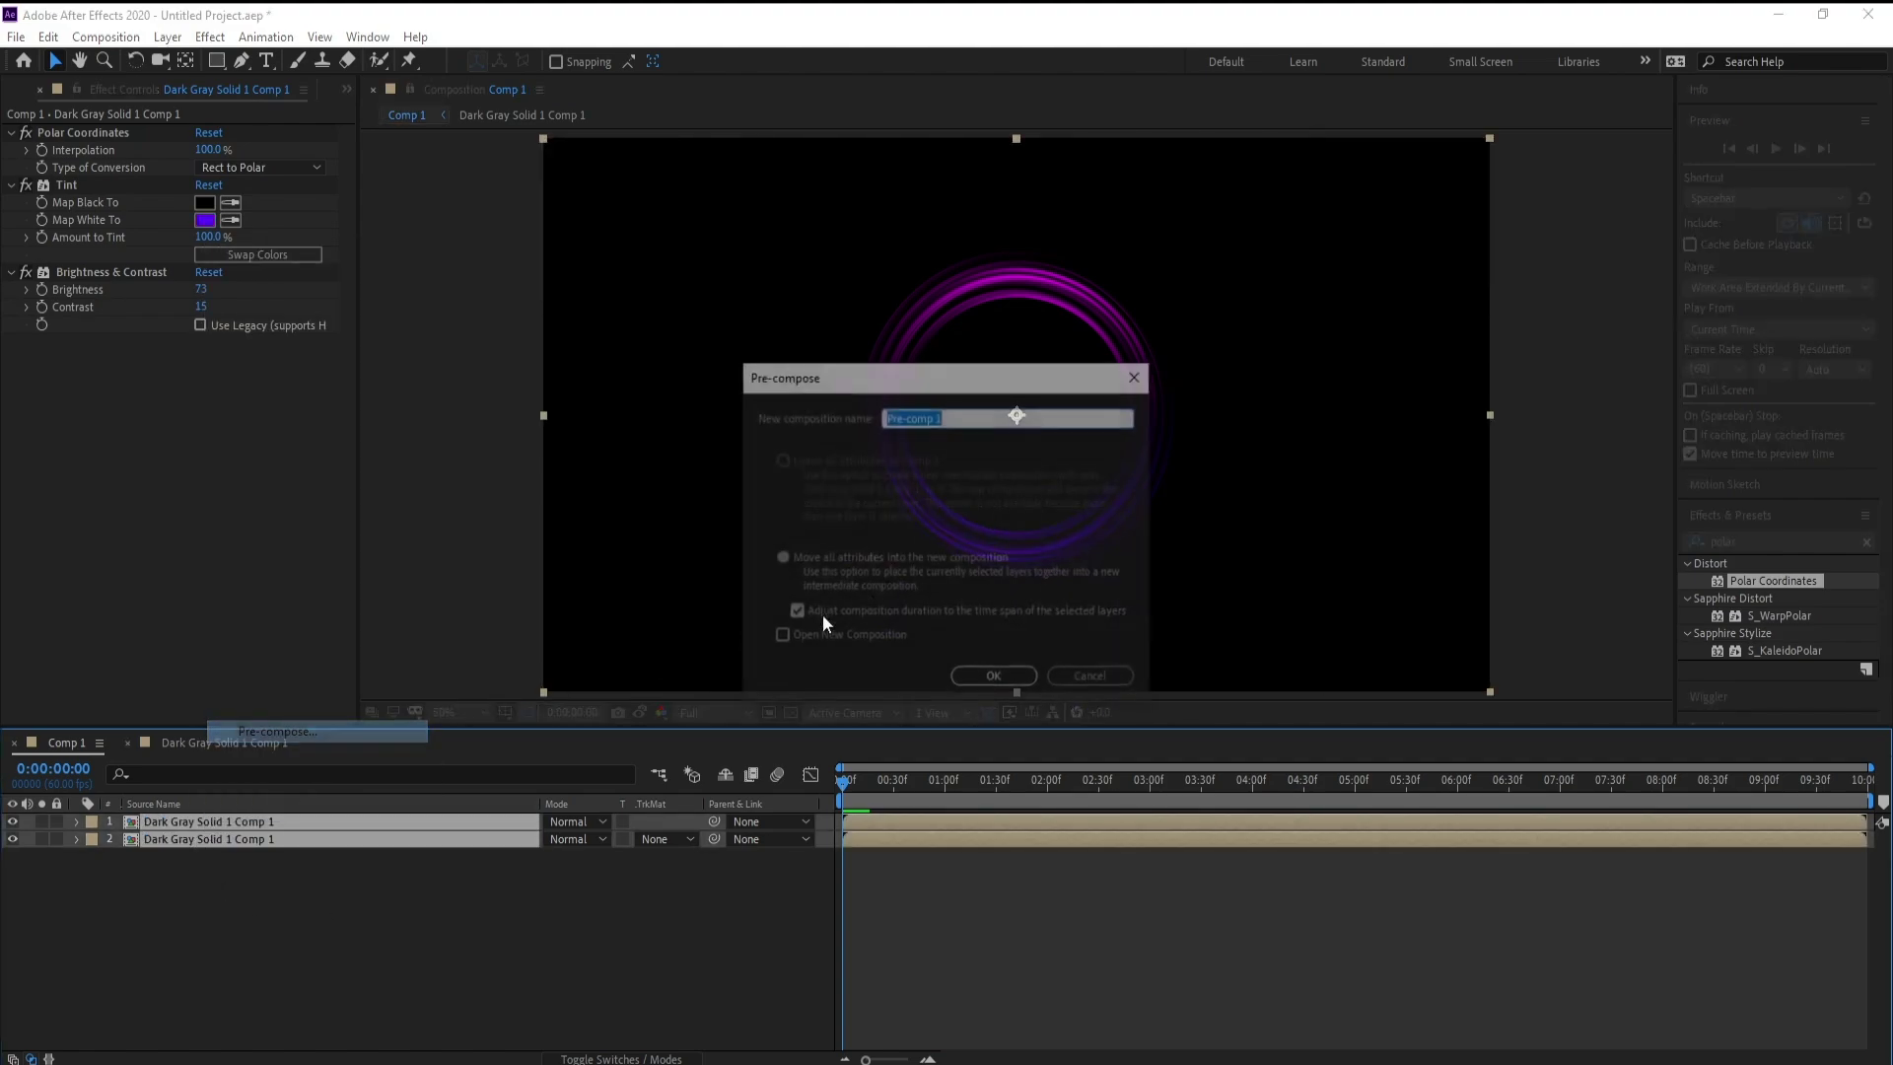
{"action": "left_click", "coordinate": [995, 680]}
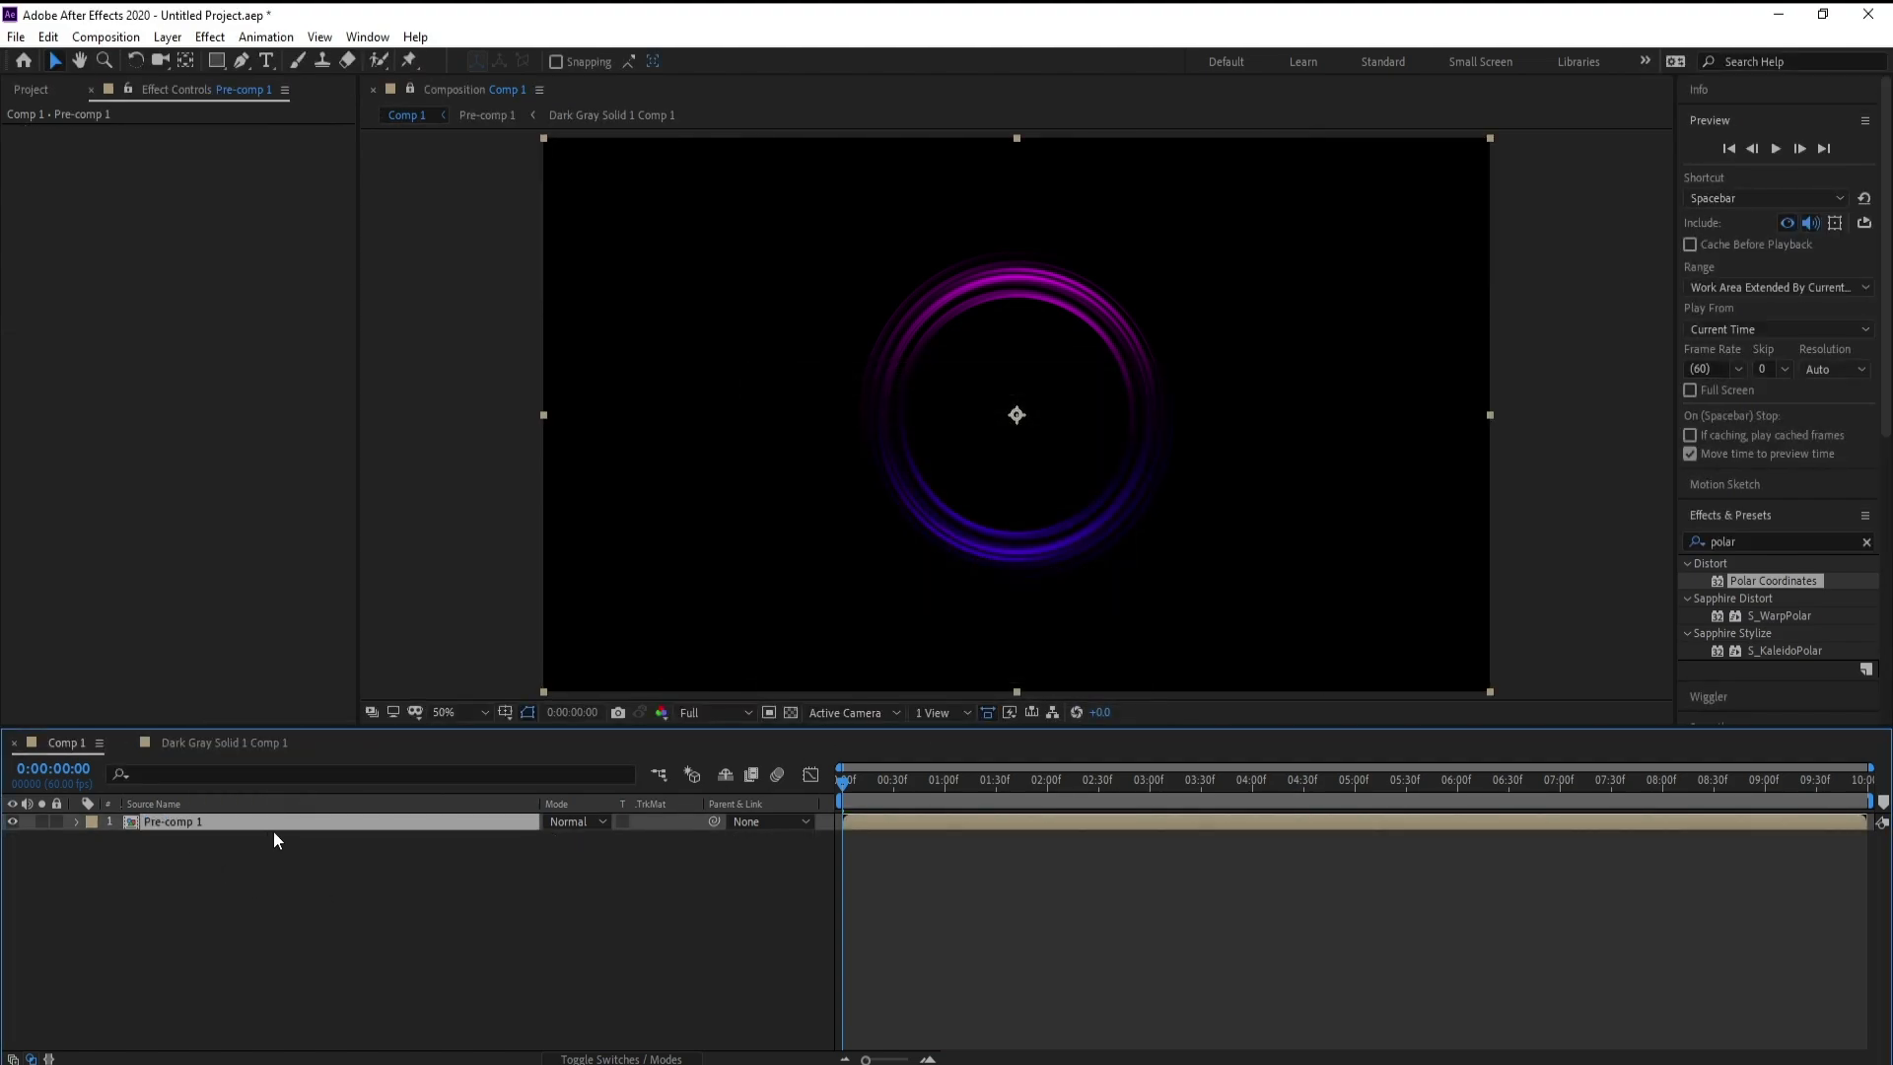
Add Glow to Pre-comp 1 with threshold 95.7% and radius 145, confirming the layer name
{"action": "left_click", "coordinate": [210, 37]}
{"action": "mouse_move", "coordinate": [357, 808]}
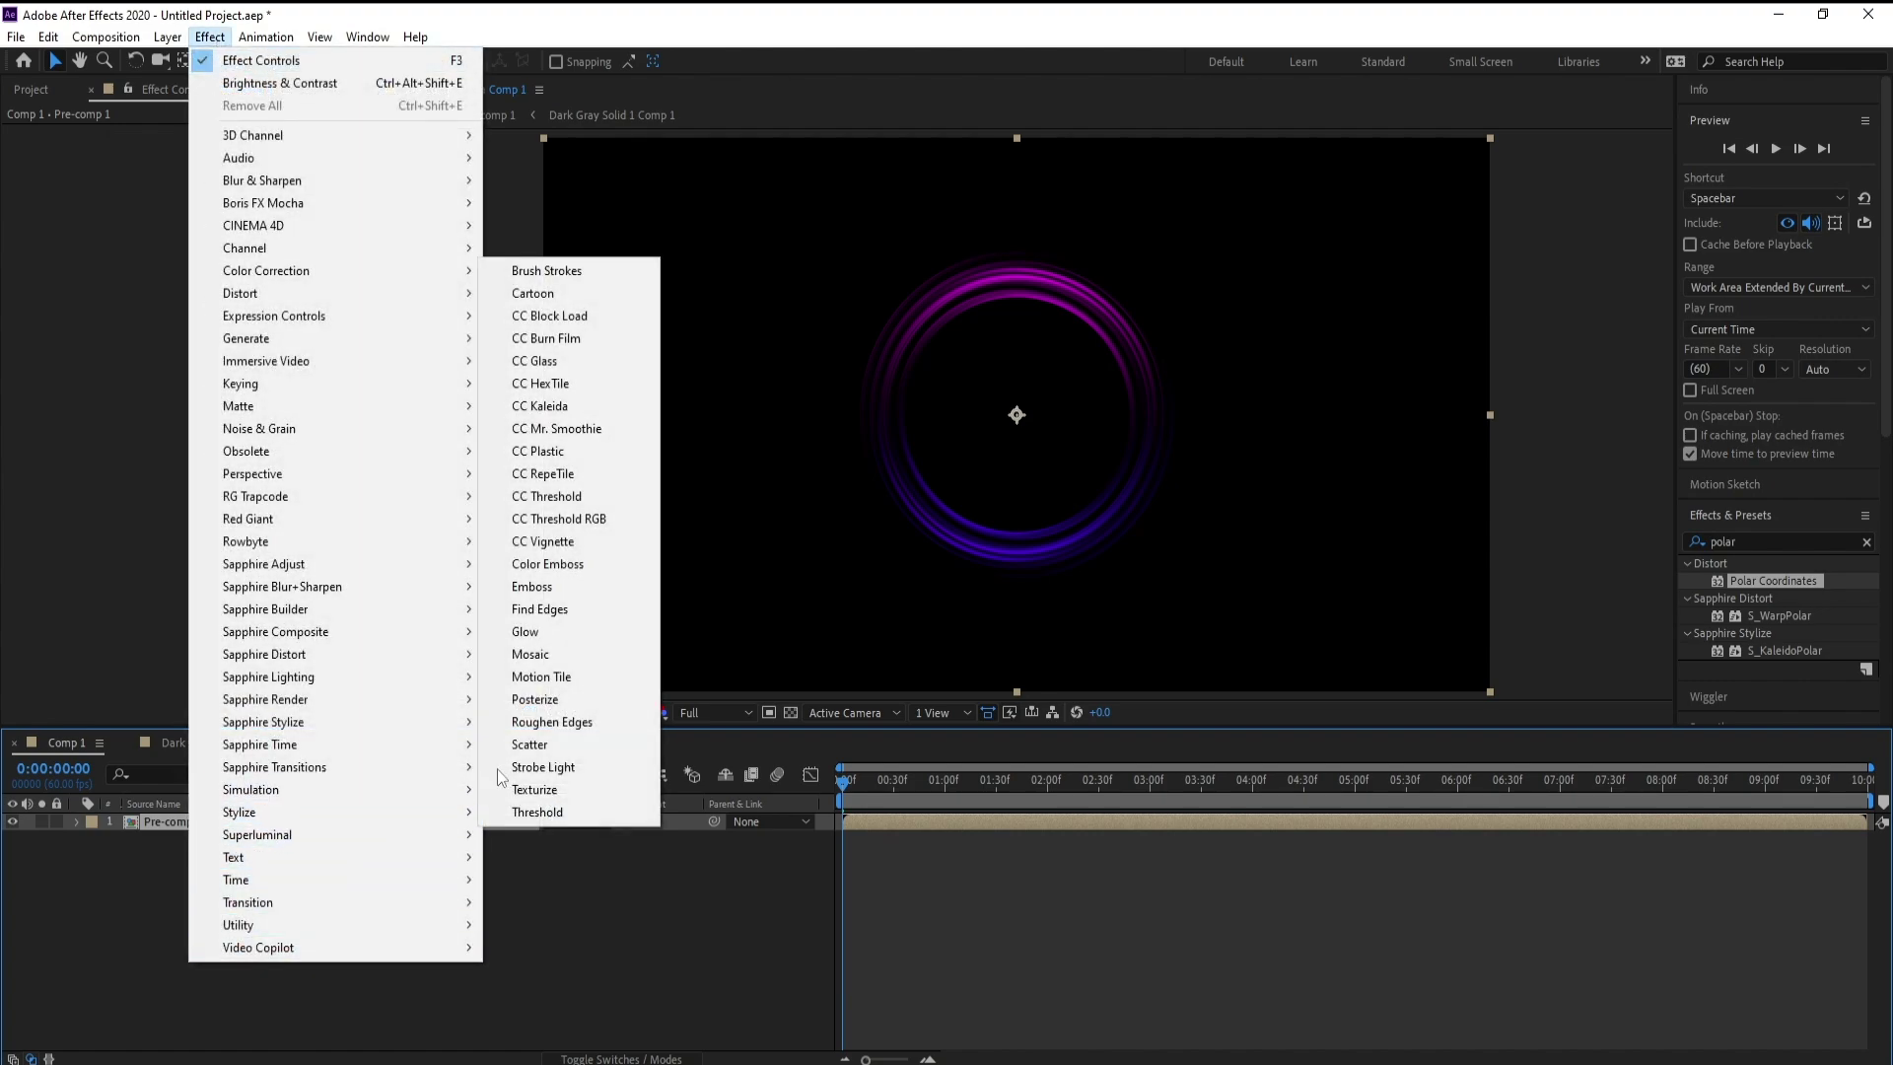
{"action": "left_click", "coordinate": [537, 631]}
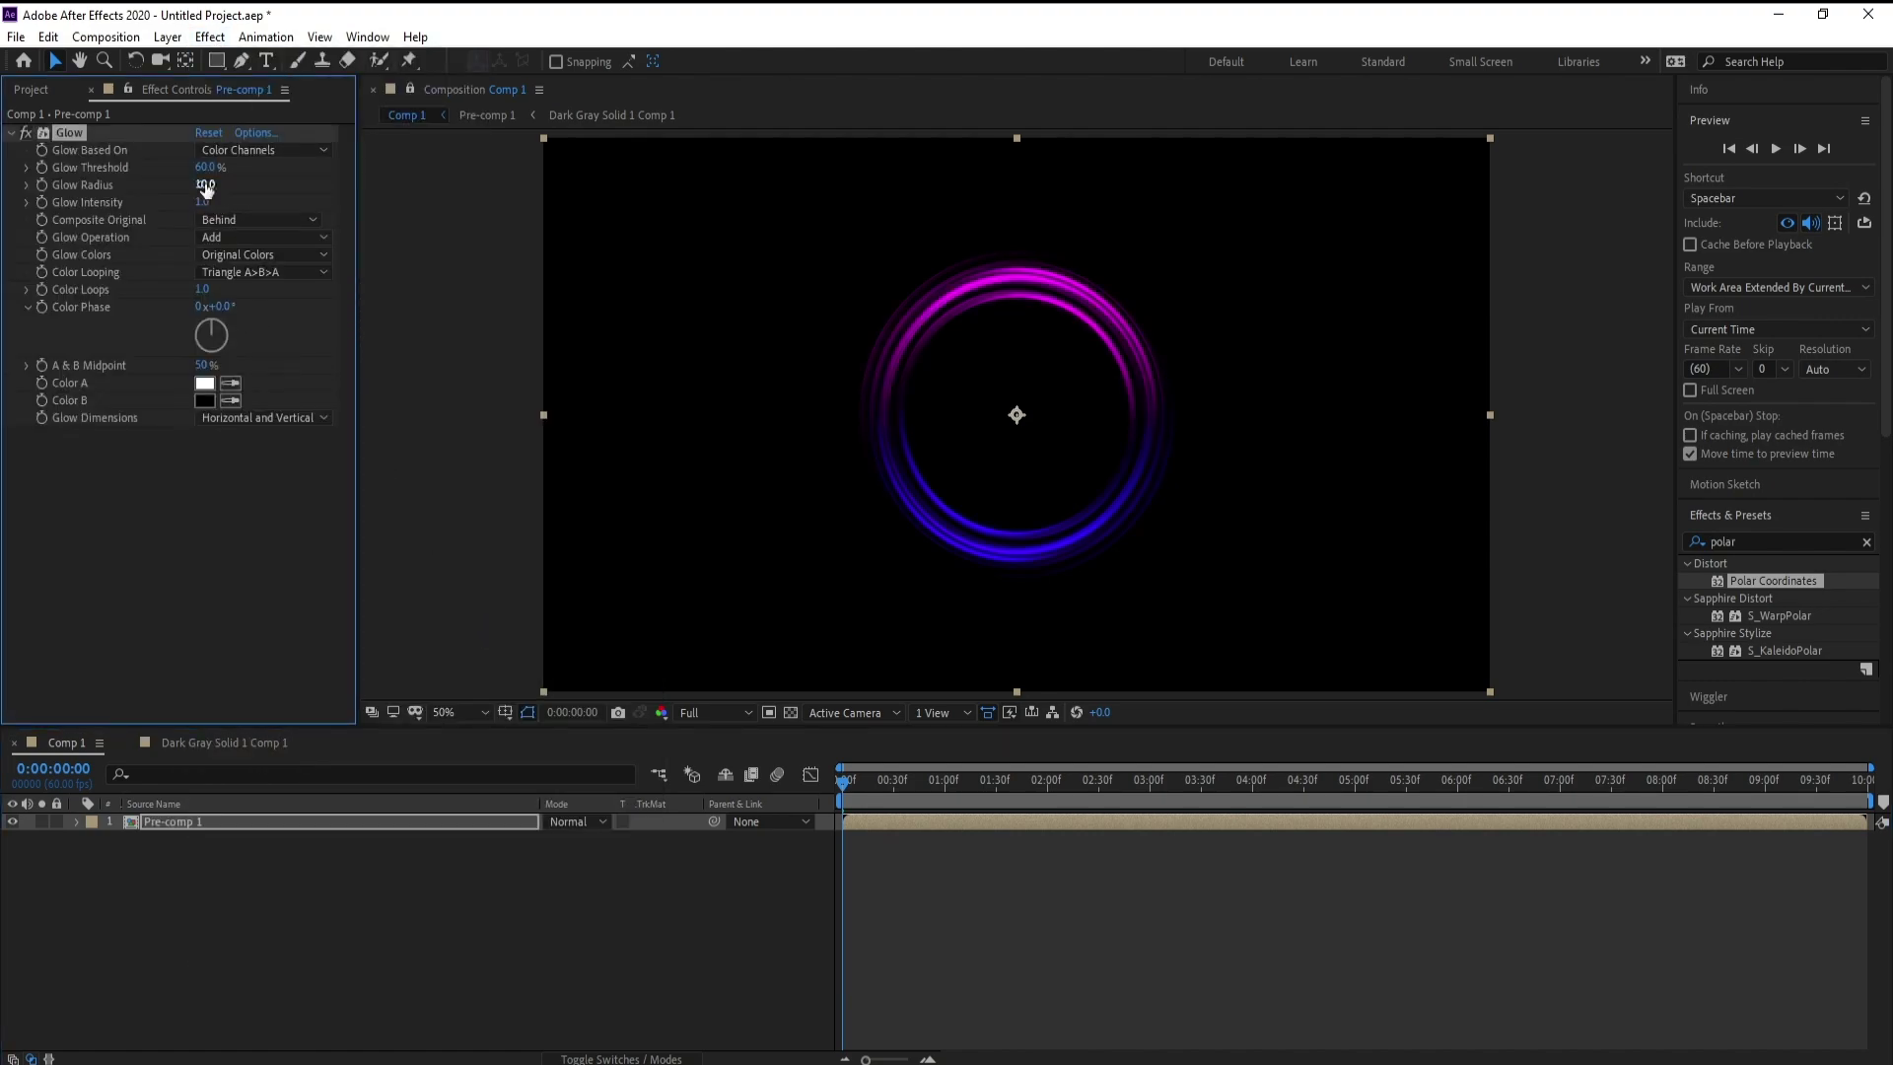
{"action": "left_click_drag", "start_coordinate": [205, 167], "coordinate": [319, 187]}
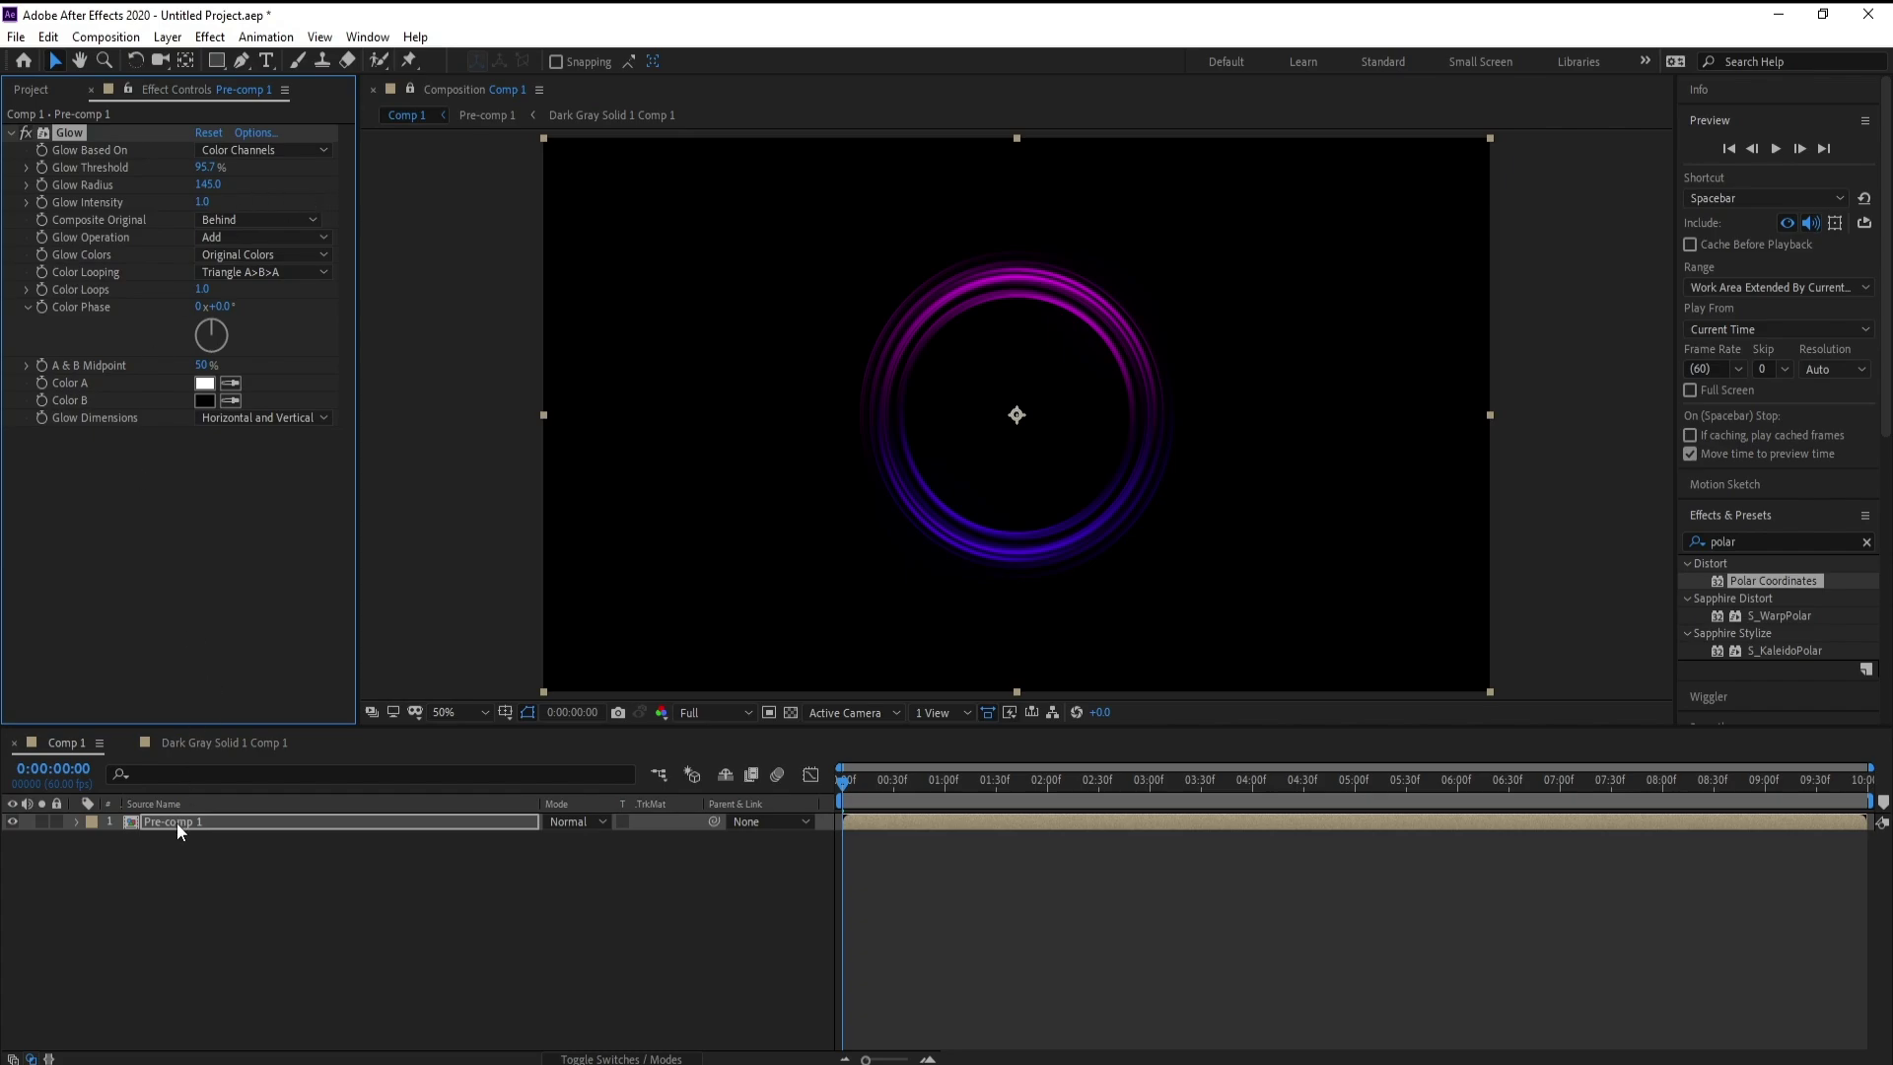
{"action": "key", "text": "Return"}
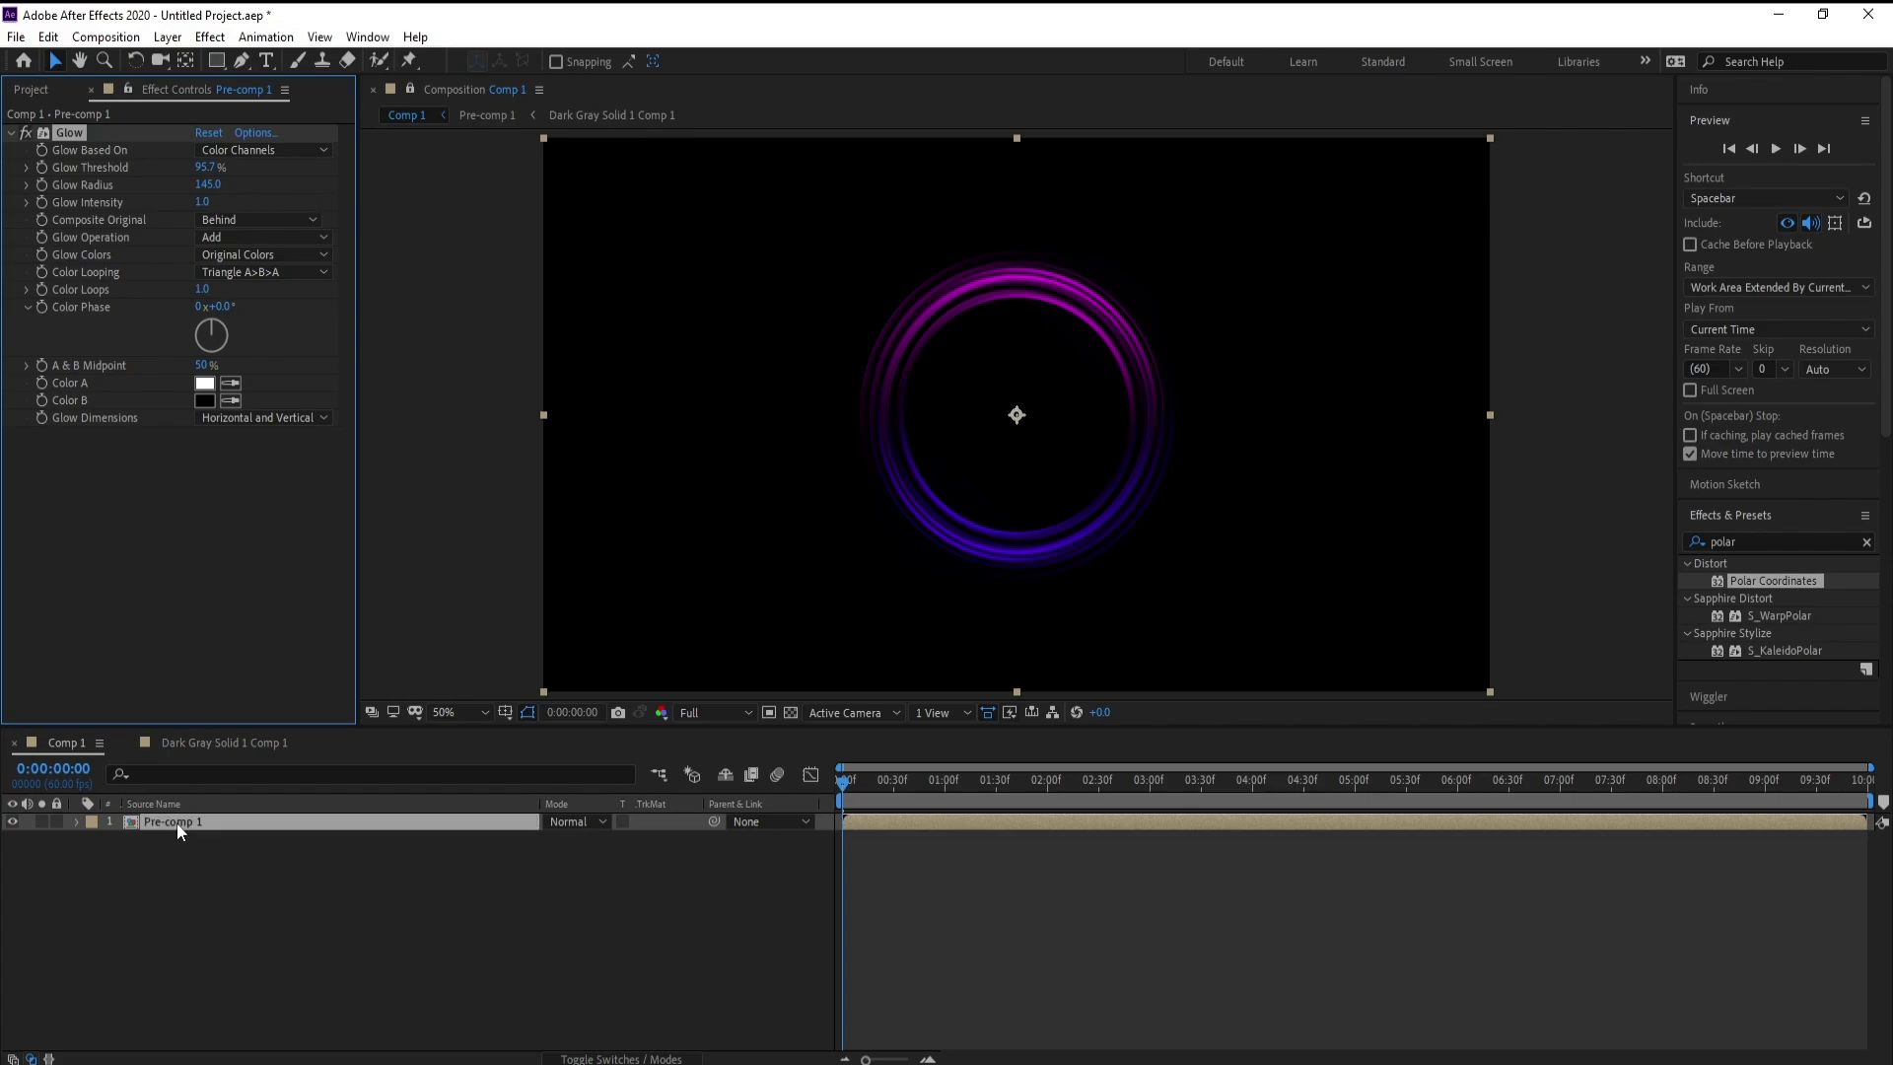
Add Curves to Pre-comp 1 with a gently lifted, smoothed RGB curve
{"action": "left_click", "coordinate": [216, 42]}
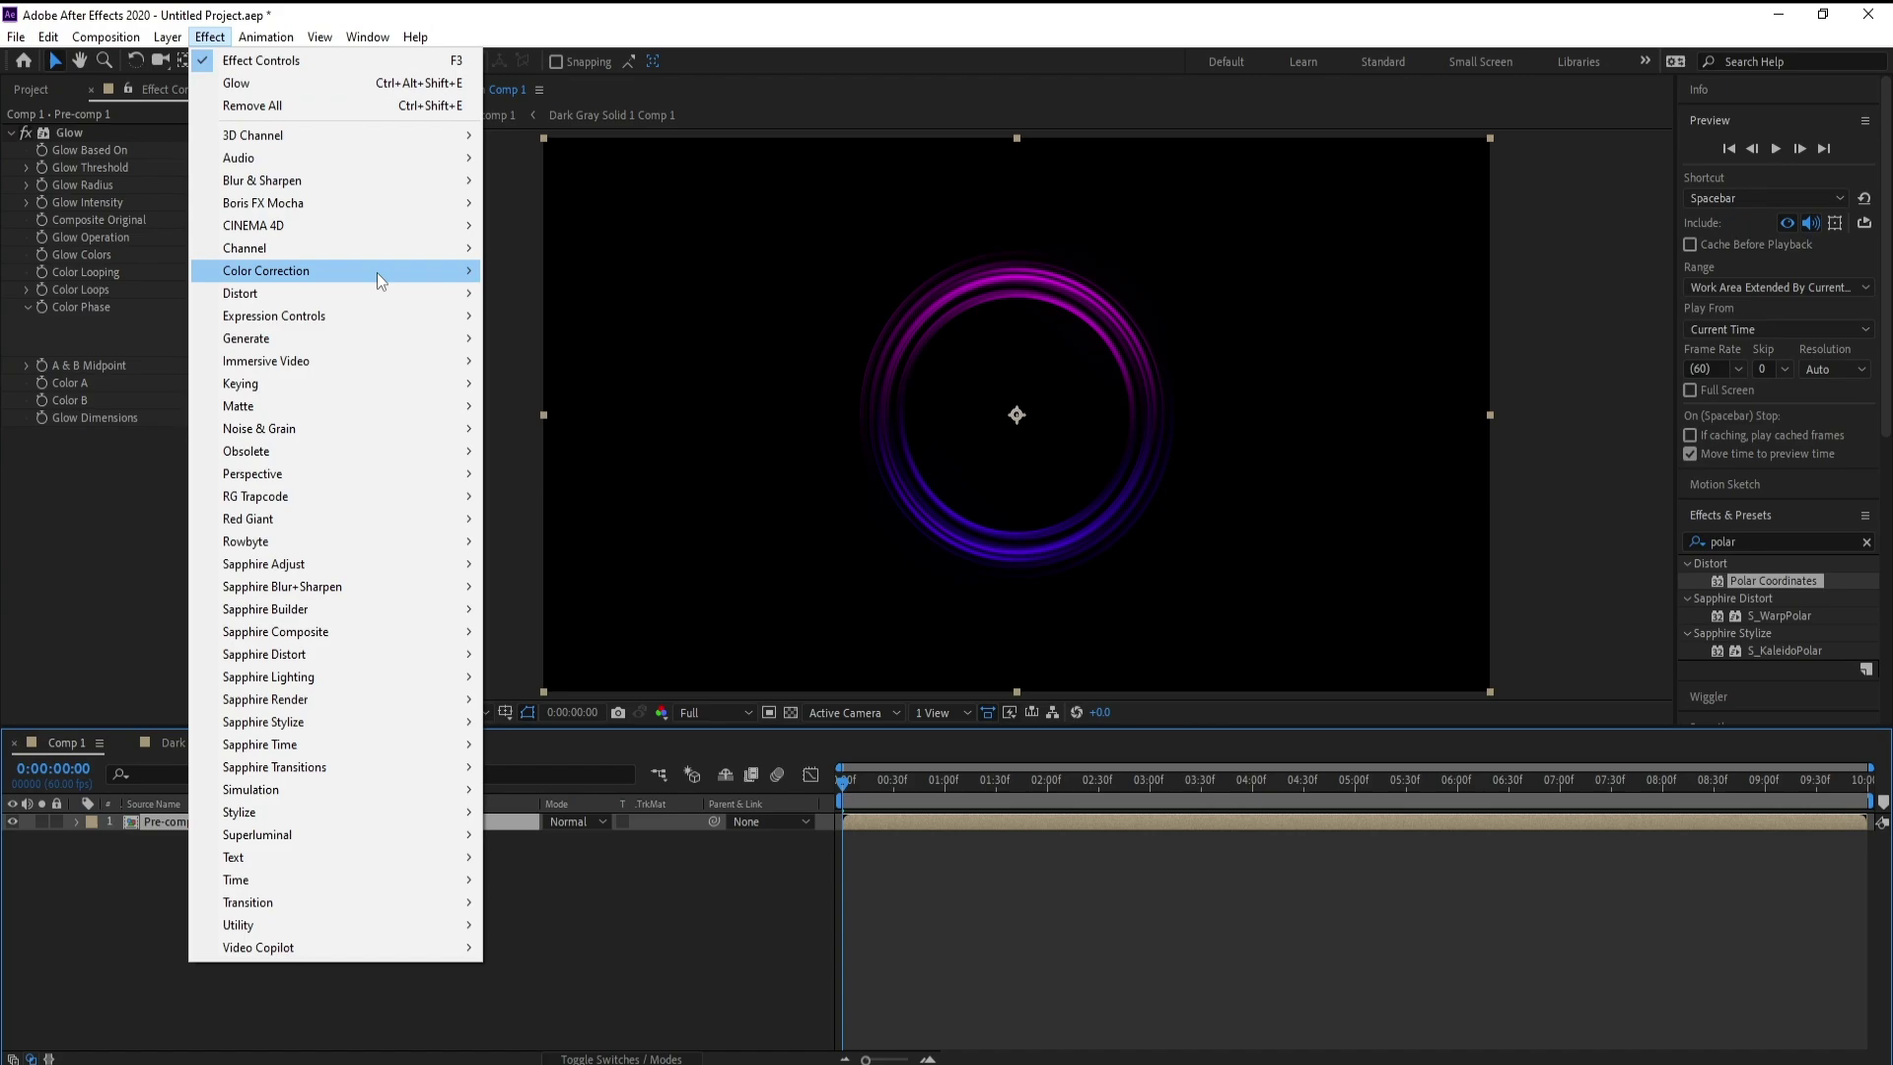
{"action": "mouse_move", "coordinate": [377, 272]}
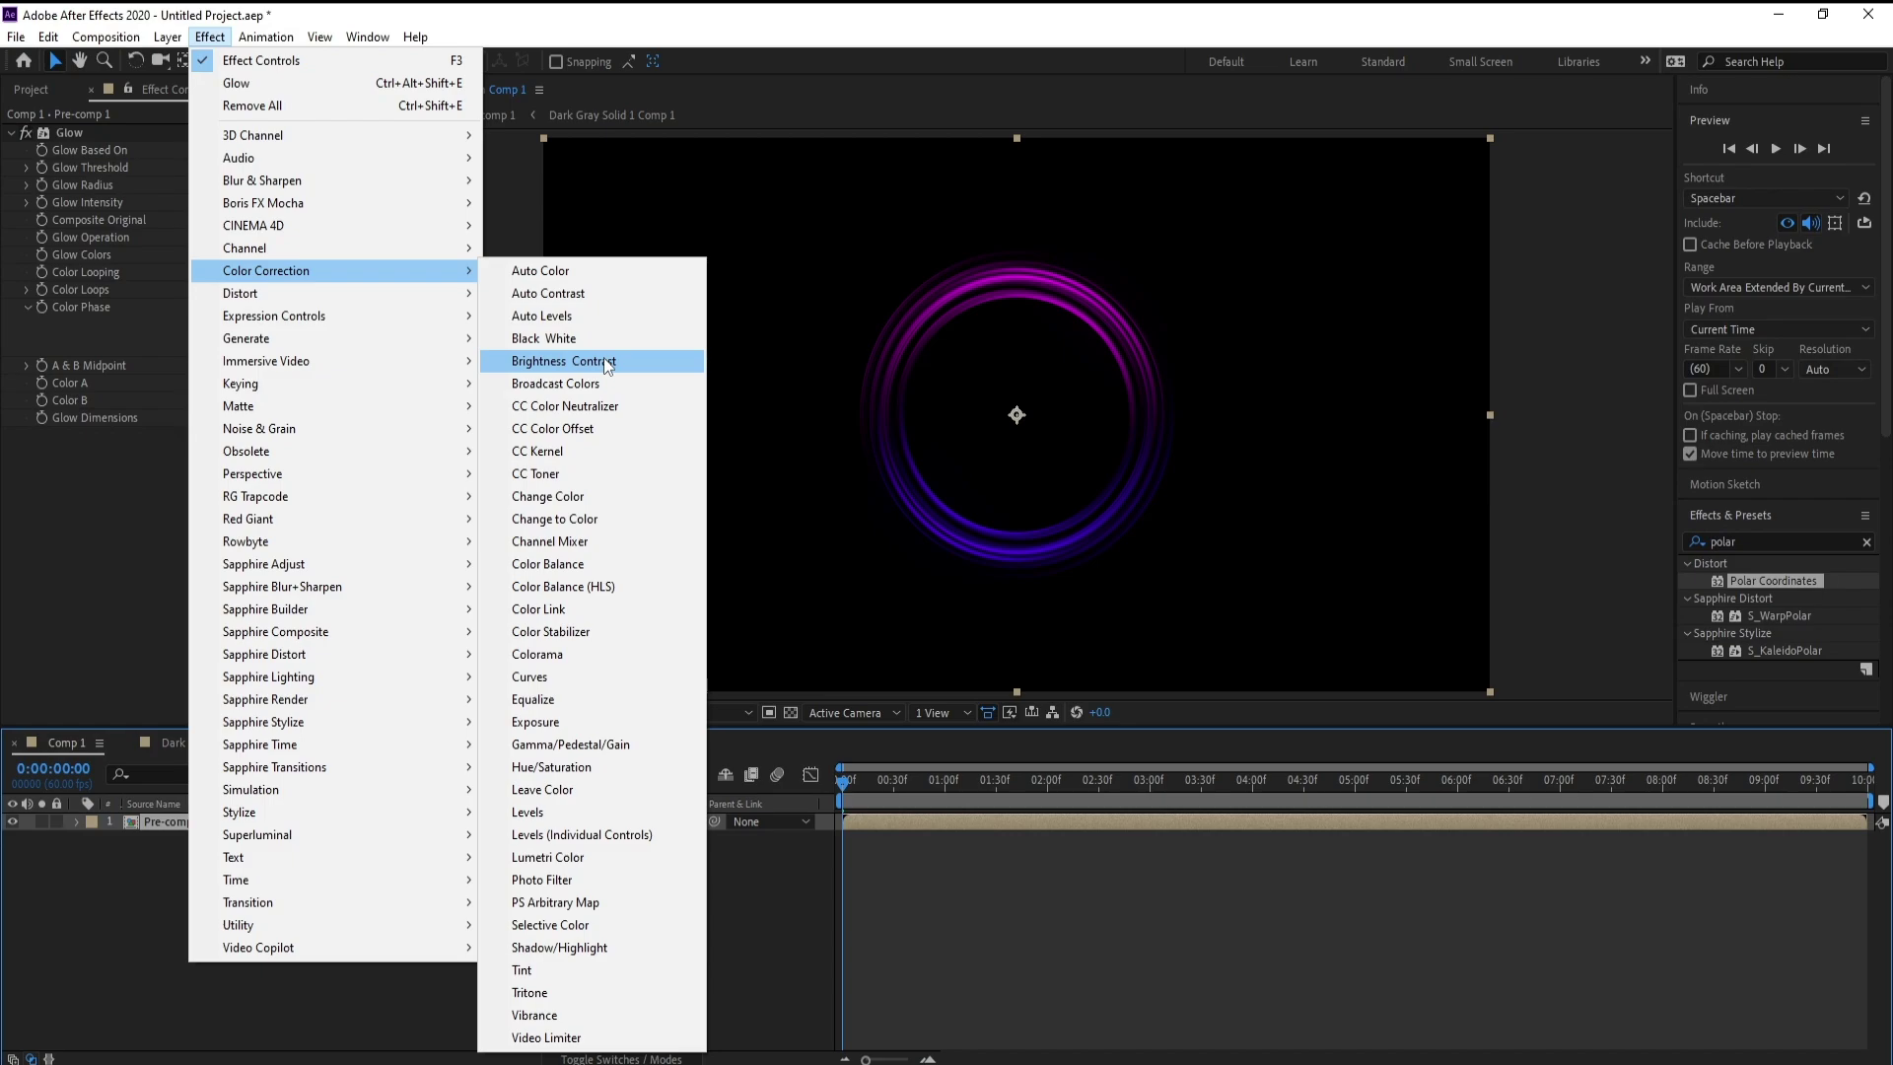
{"action": "left_click", "coordinate": [569, 674]}
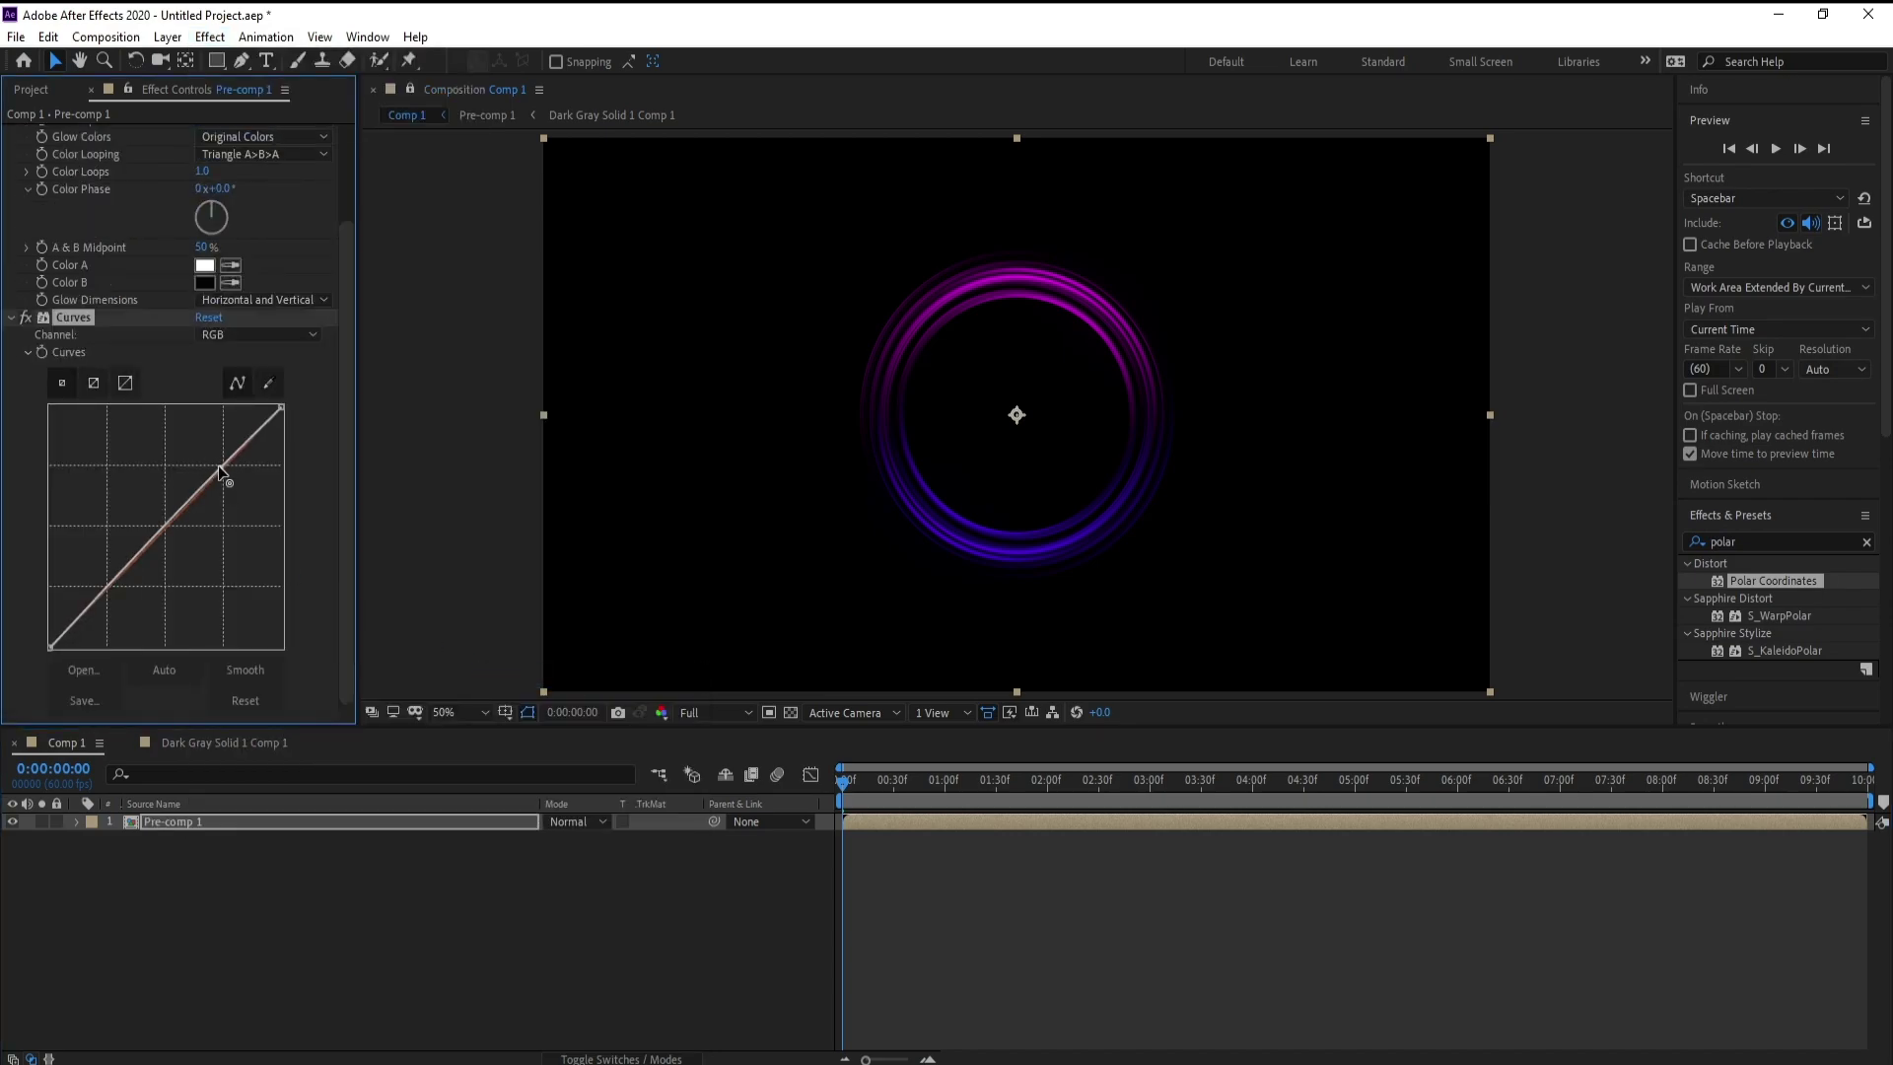
{"action": "left_click_drag", "start_coordinate": [219, 471], "coordinate": [201, 458]}
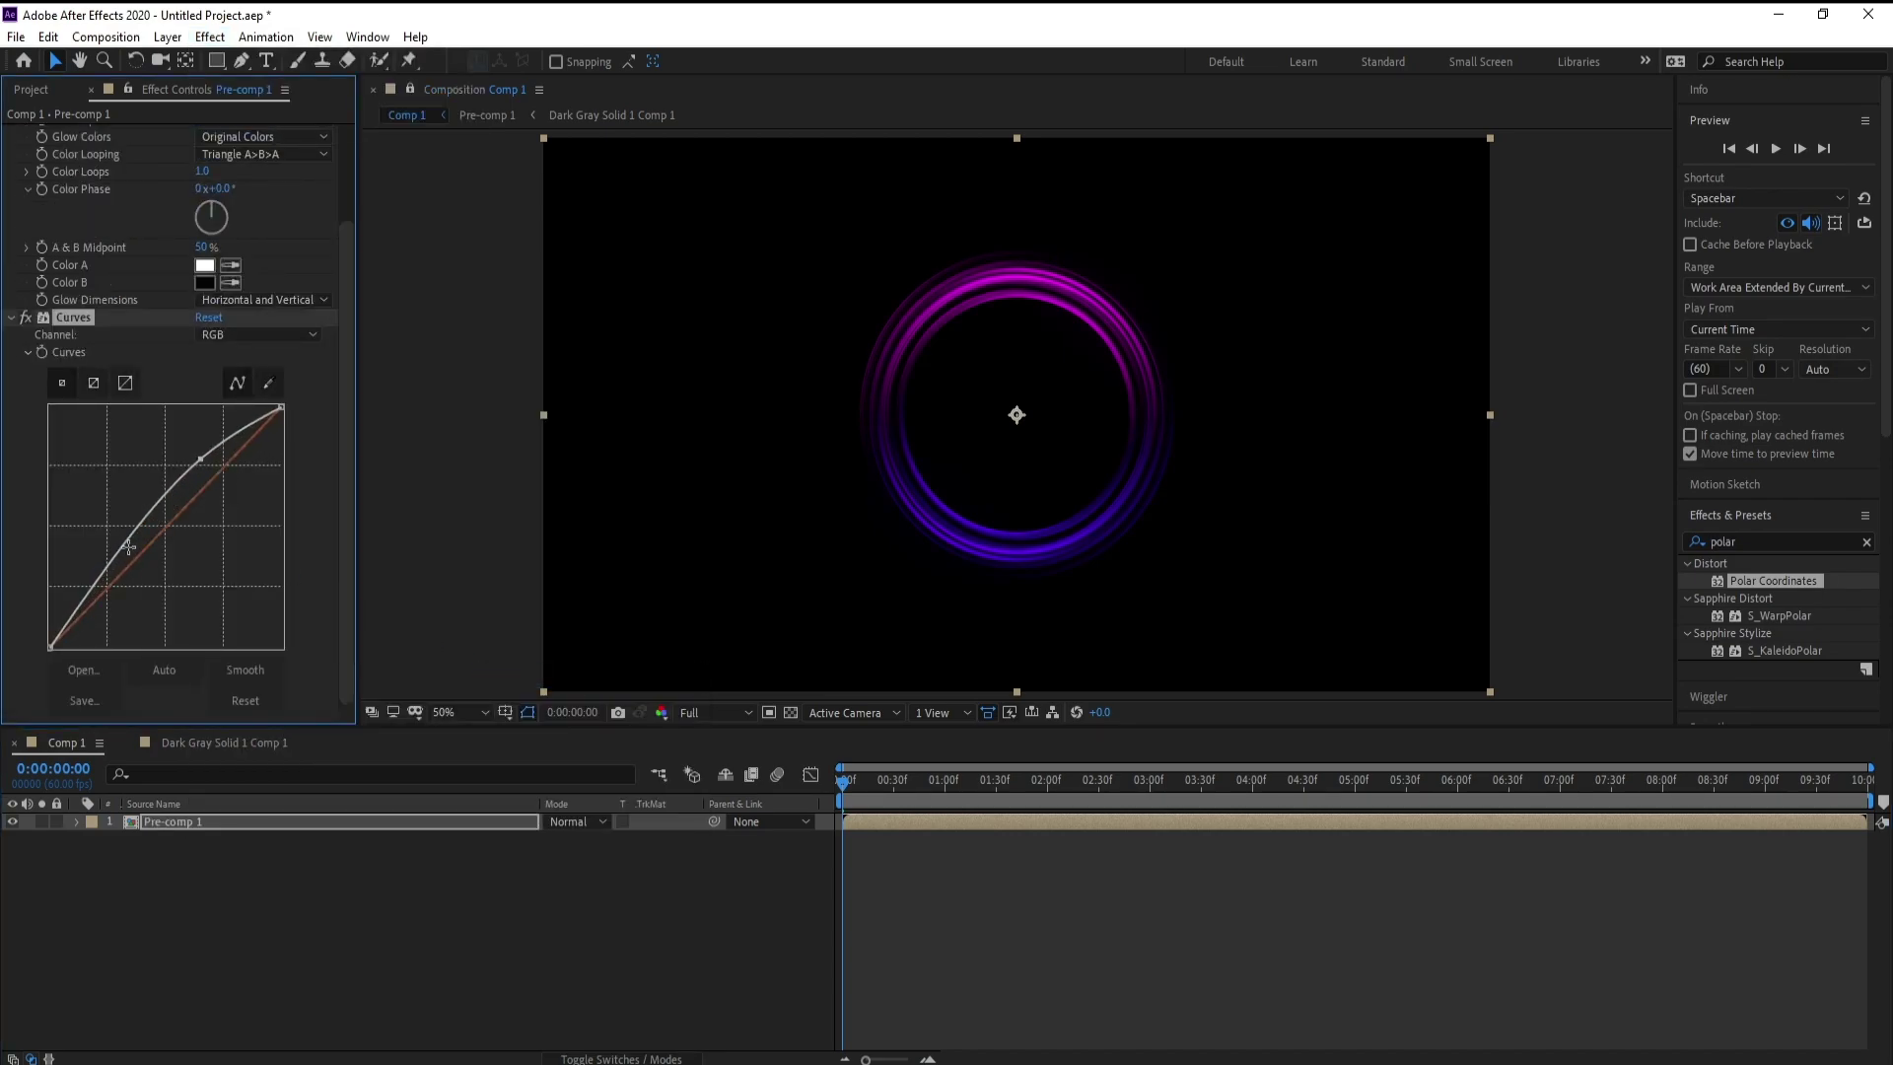
{"action": "mouse_move", "coordinate": [128, 547]}
{"action": "left_mouse_down"}
{"action": "mouse_move", "coordinate": [148, 591]}
{"action": "mouse_move", "coordinate": [122, 577]}
{"action": "mouse_move", "coordinate": [127, 528]}
{"action": "mouse_move", "coordinate": [128, 558]}
{"action": "left_mouse_up"}
{"action": "left_click_drag", "start_coordinate": [201, 461], "coordinate": [203, 469]}
{"action": "left_click_drag", "start_coordinate": [127, 561], "coordinate": [129, 564]}
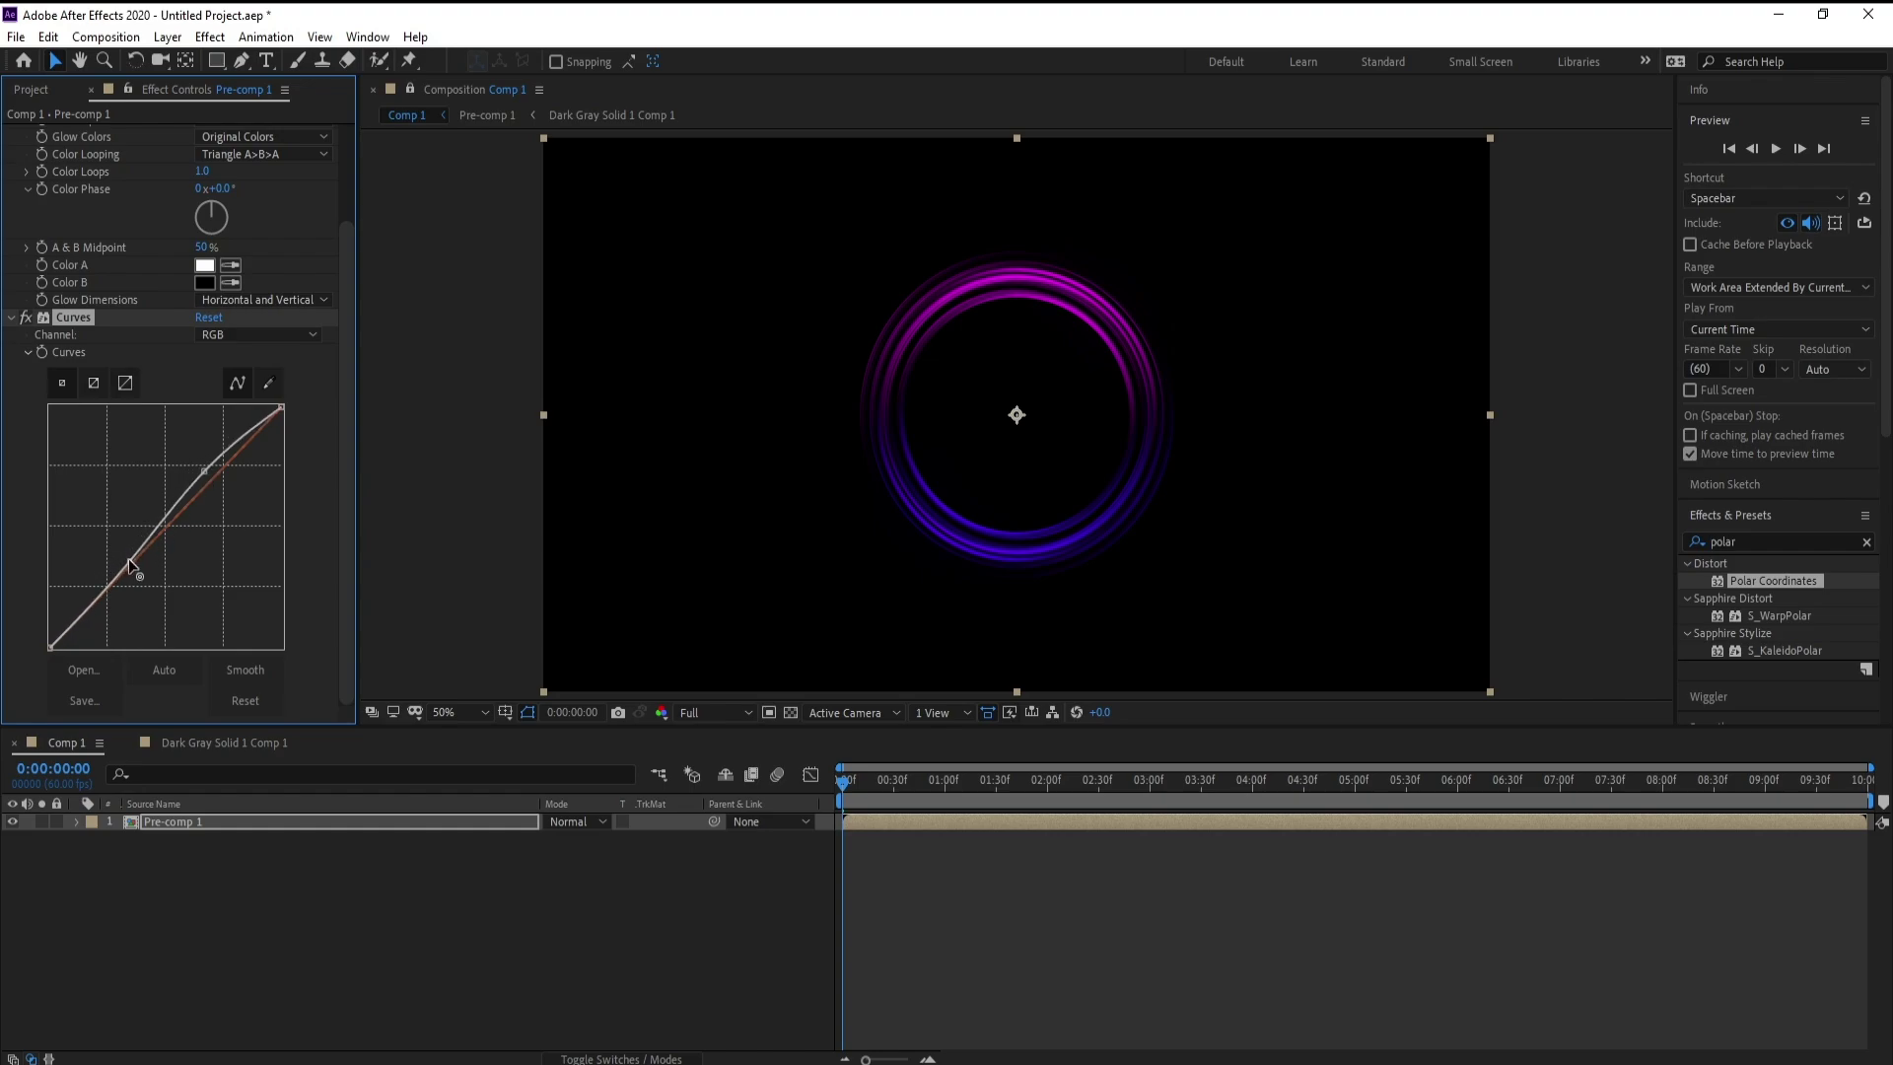
{"action": "left_click", "coordinate": [246, 669]}
Play back the ring animation to check the result, then deselect the layer
{"action": "left_click", "coordinate": [504, 905]}
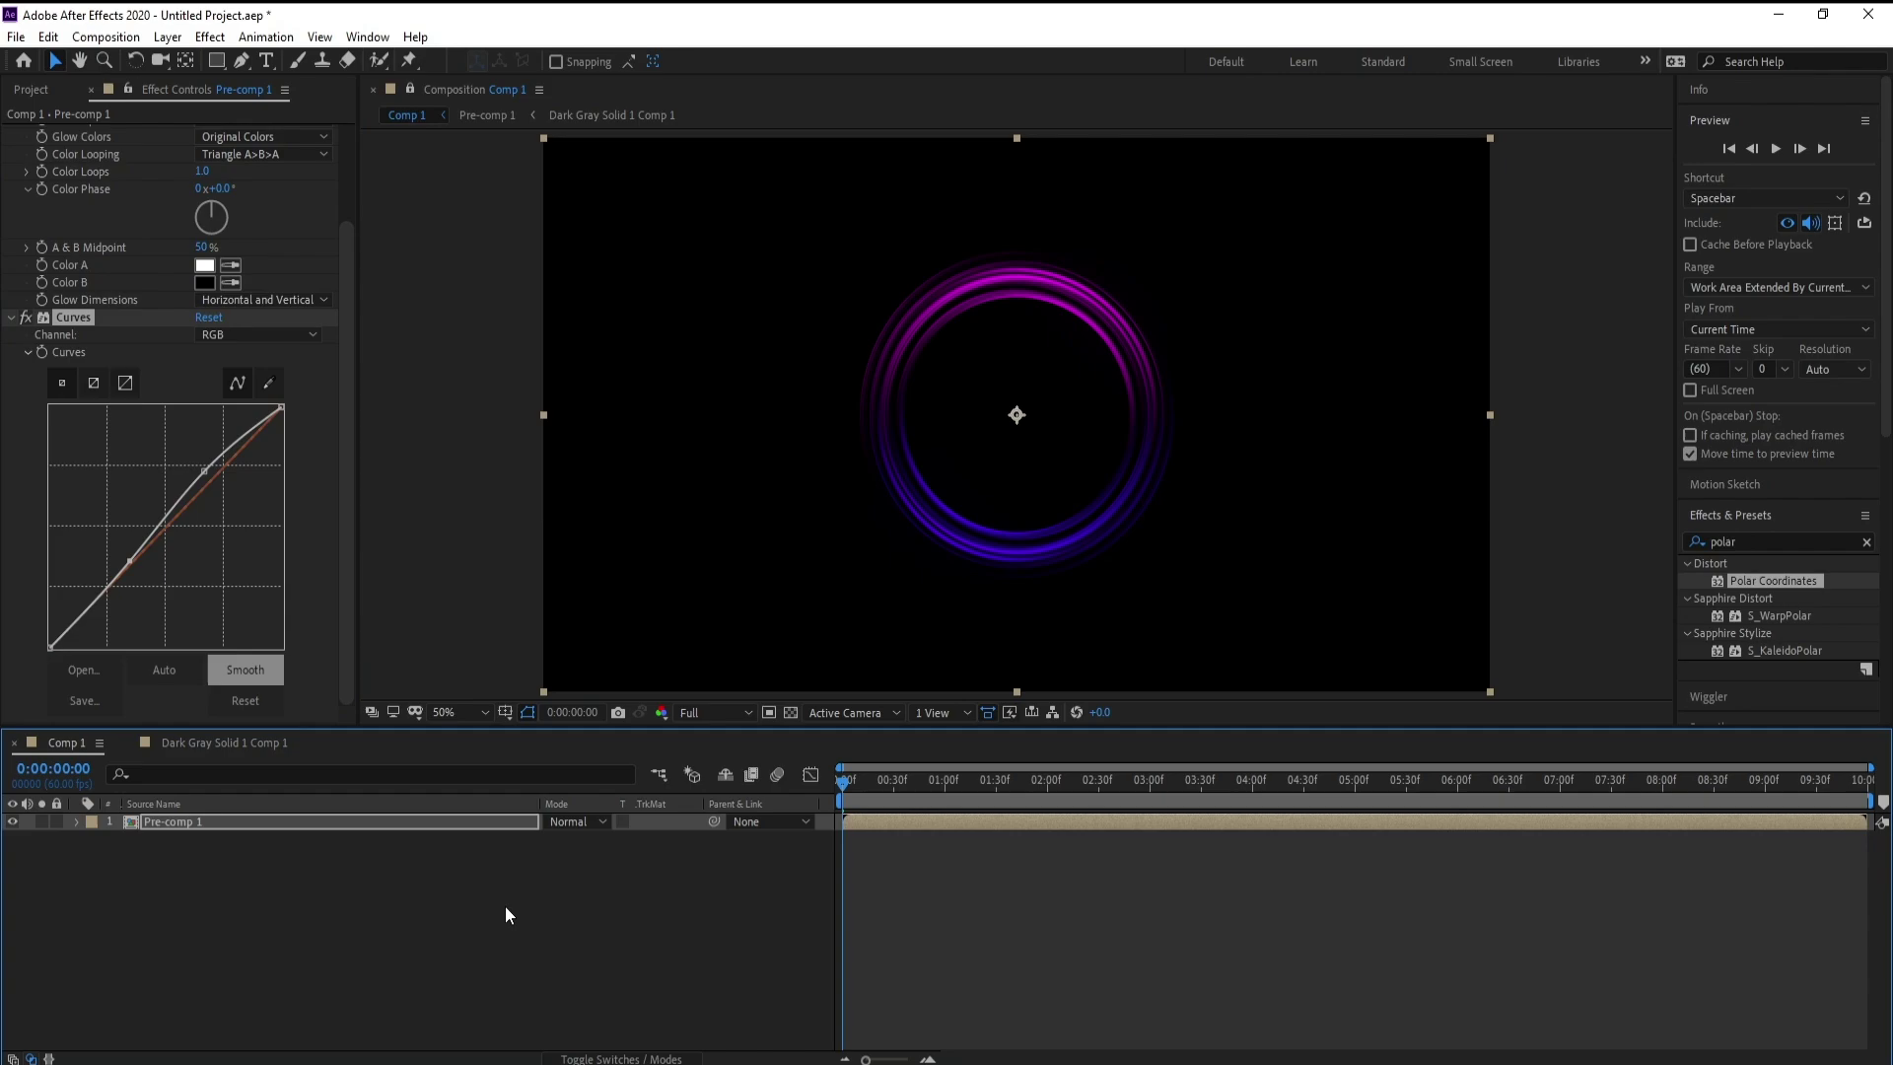
{"action": "key", "text": "space"}
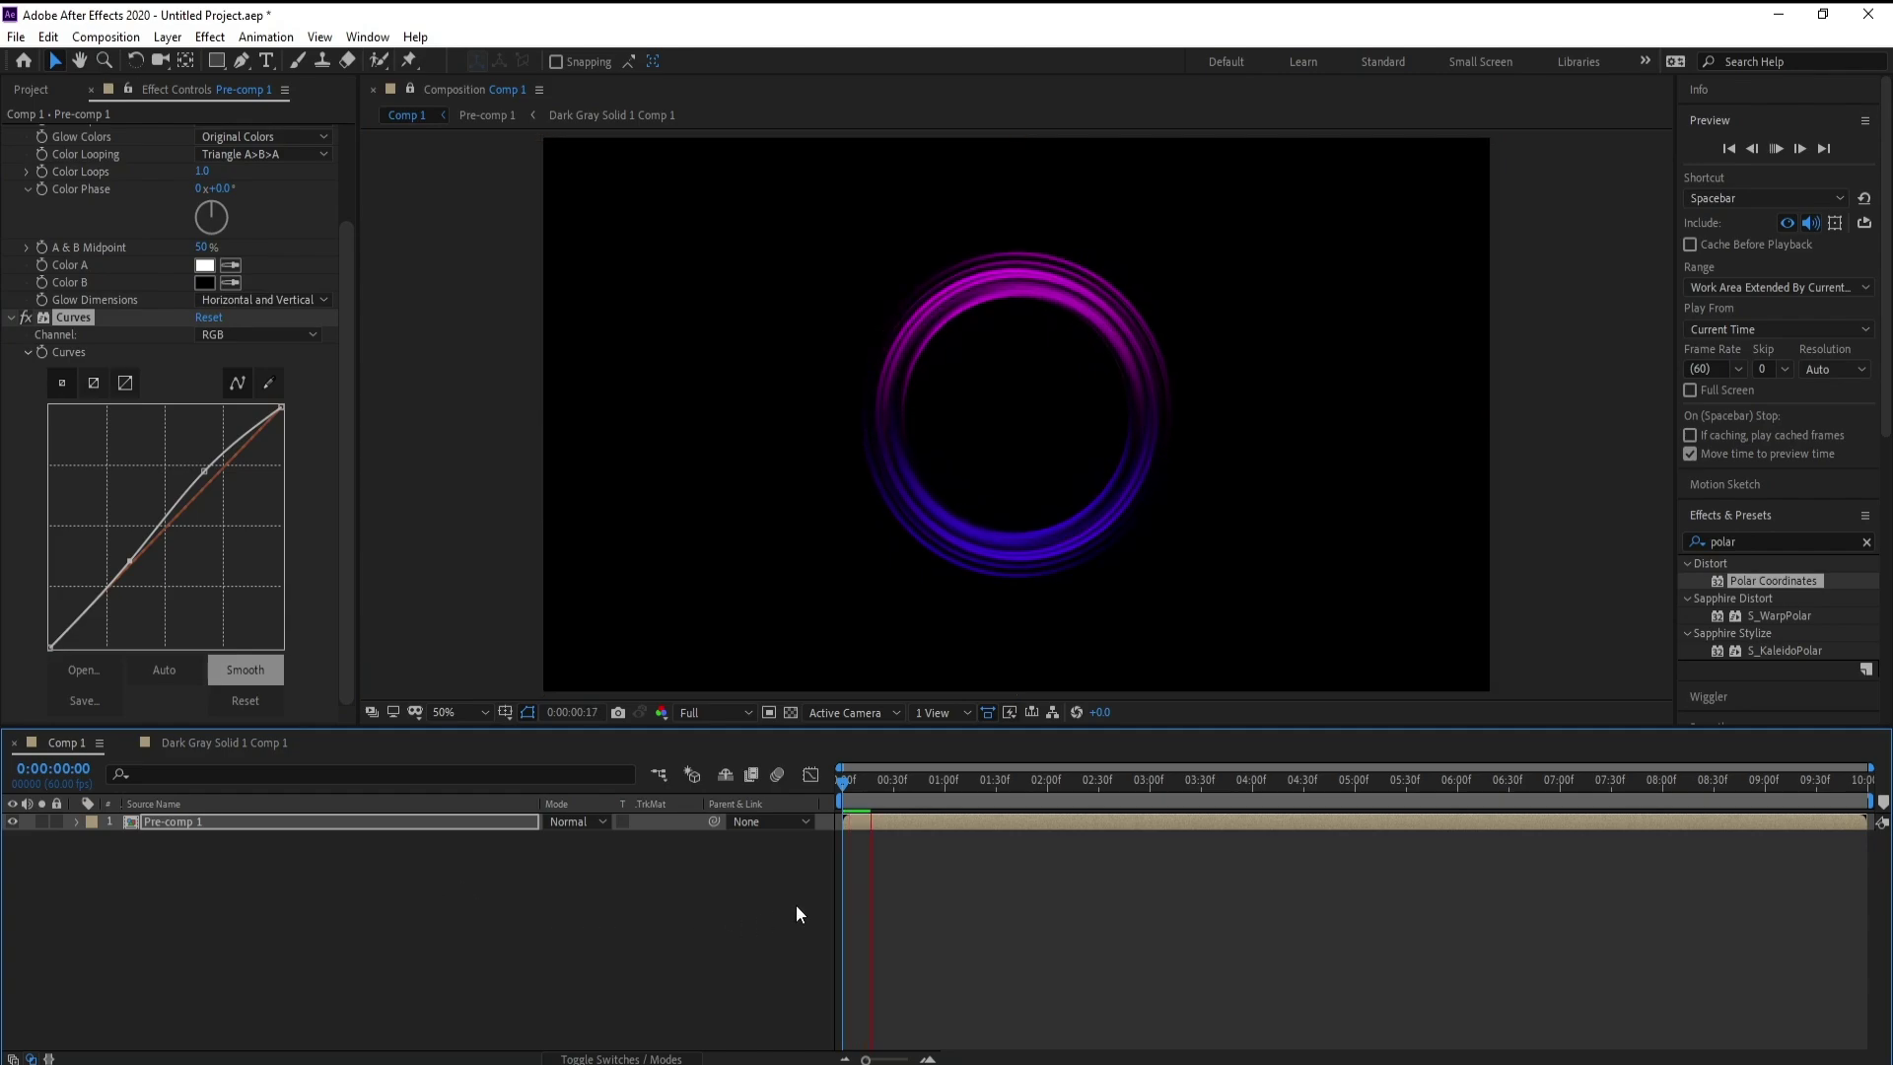
{"action": "left_click", "coordinate": [885, 815]}
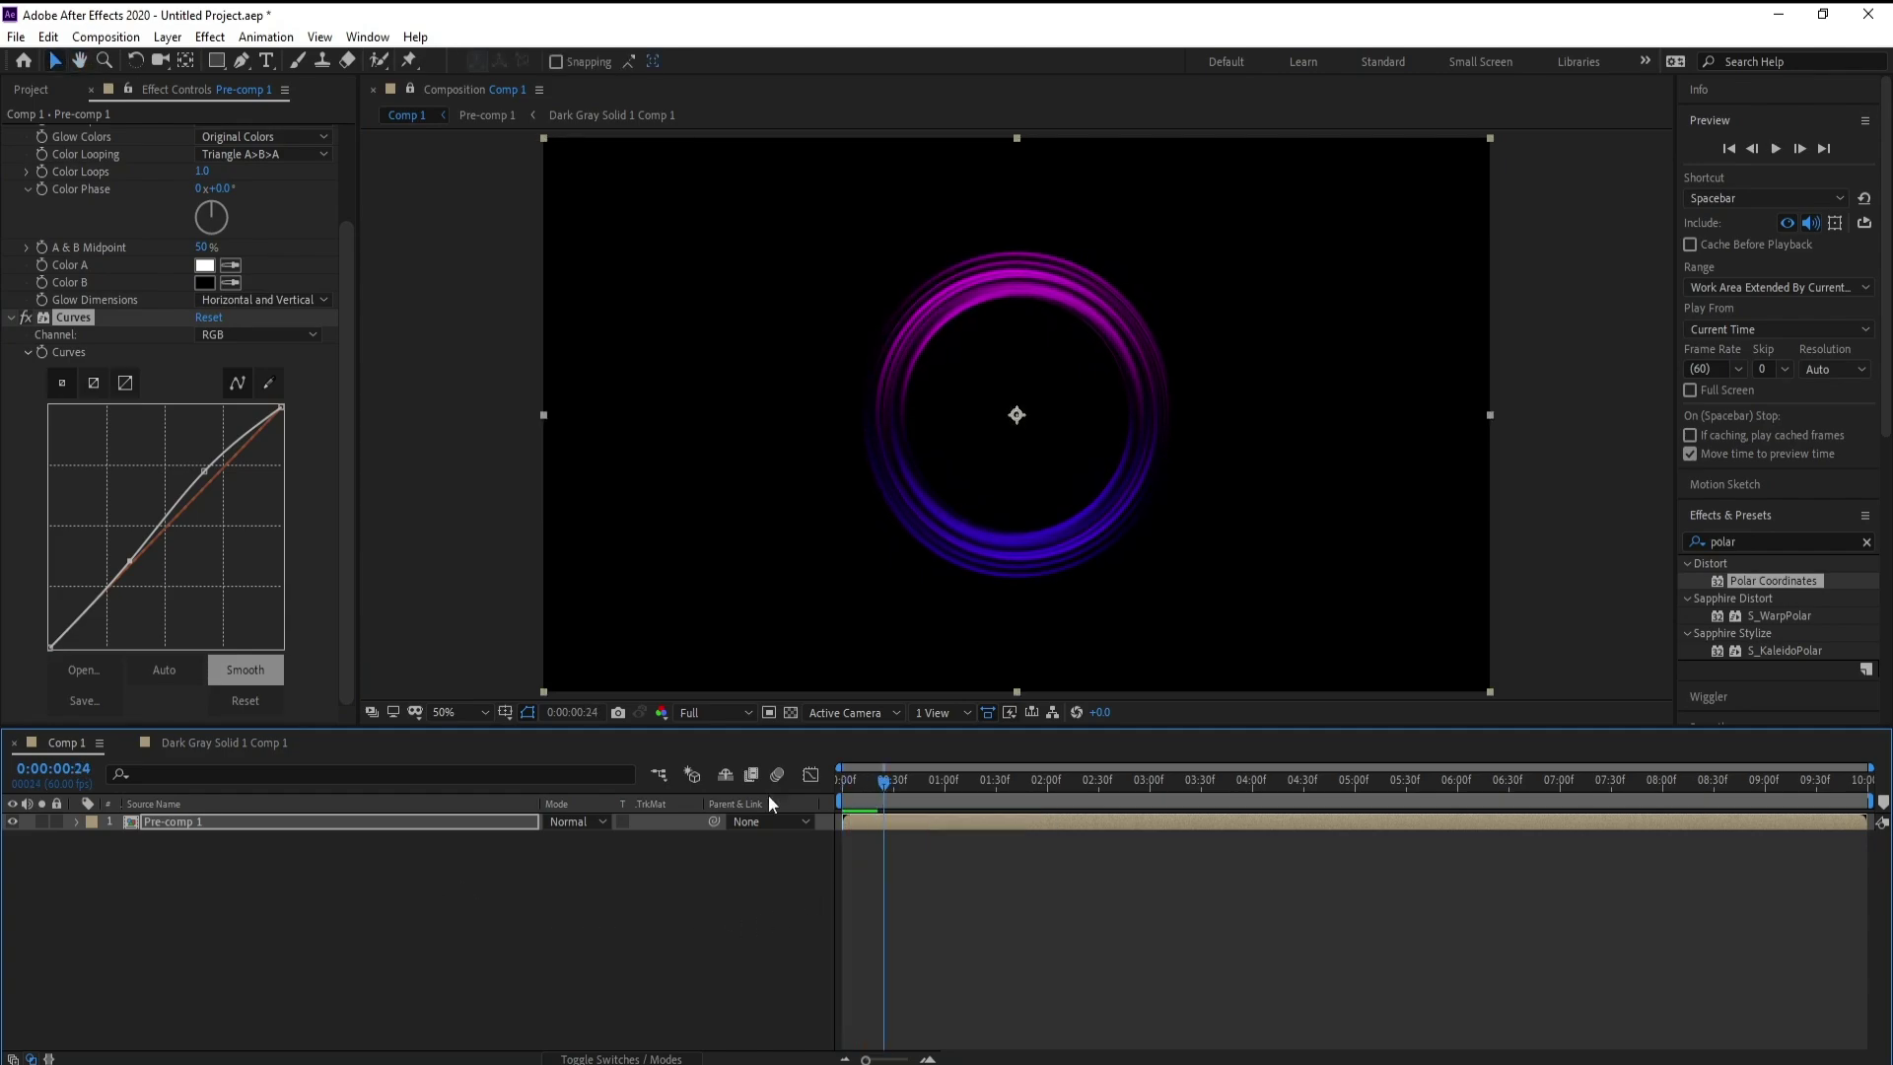
{"action": "left_click", "coordinate": [136, 863]}
Create a new solid named BG and move it below Pre-comp 1
{"action": "left_click", "coordinate": [167, 37]}
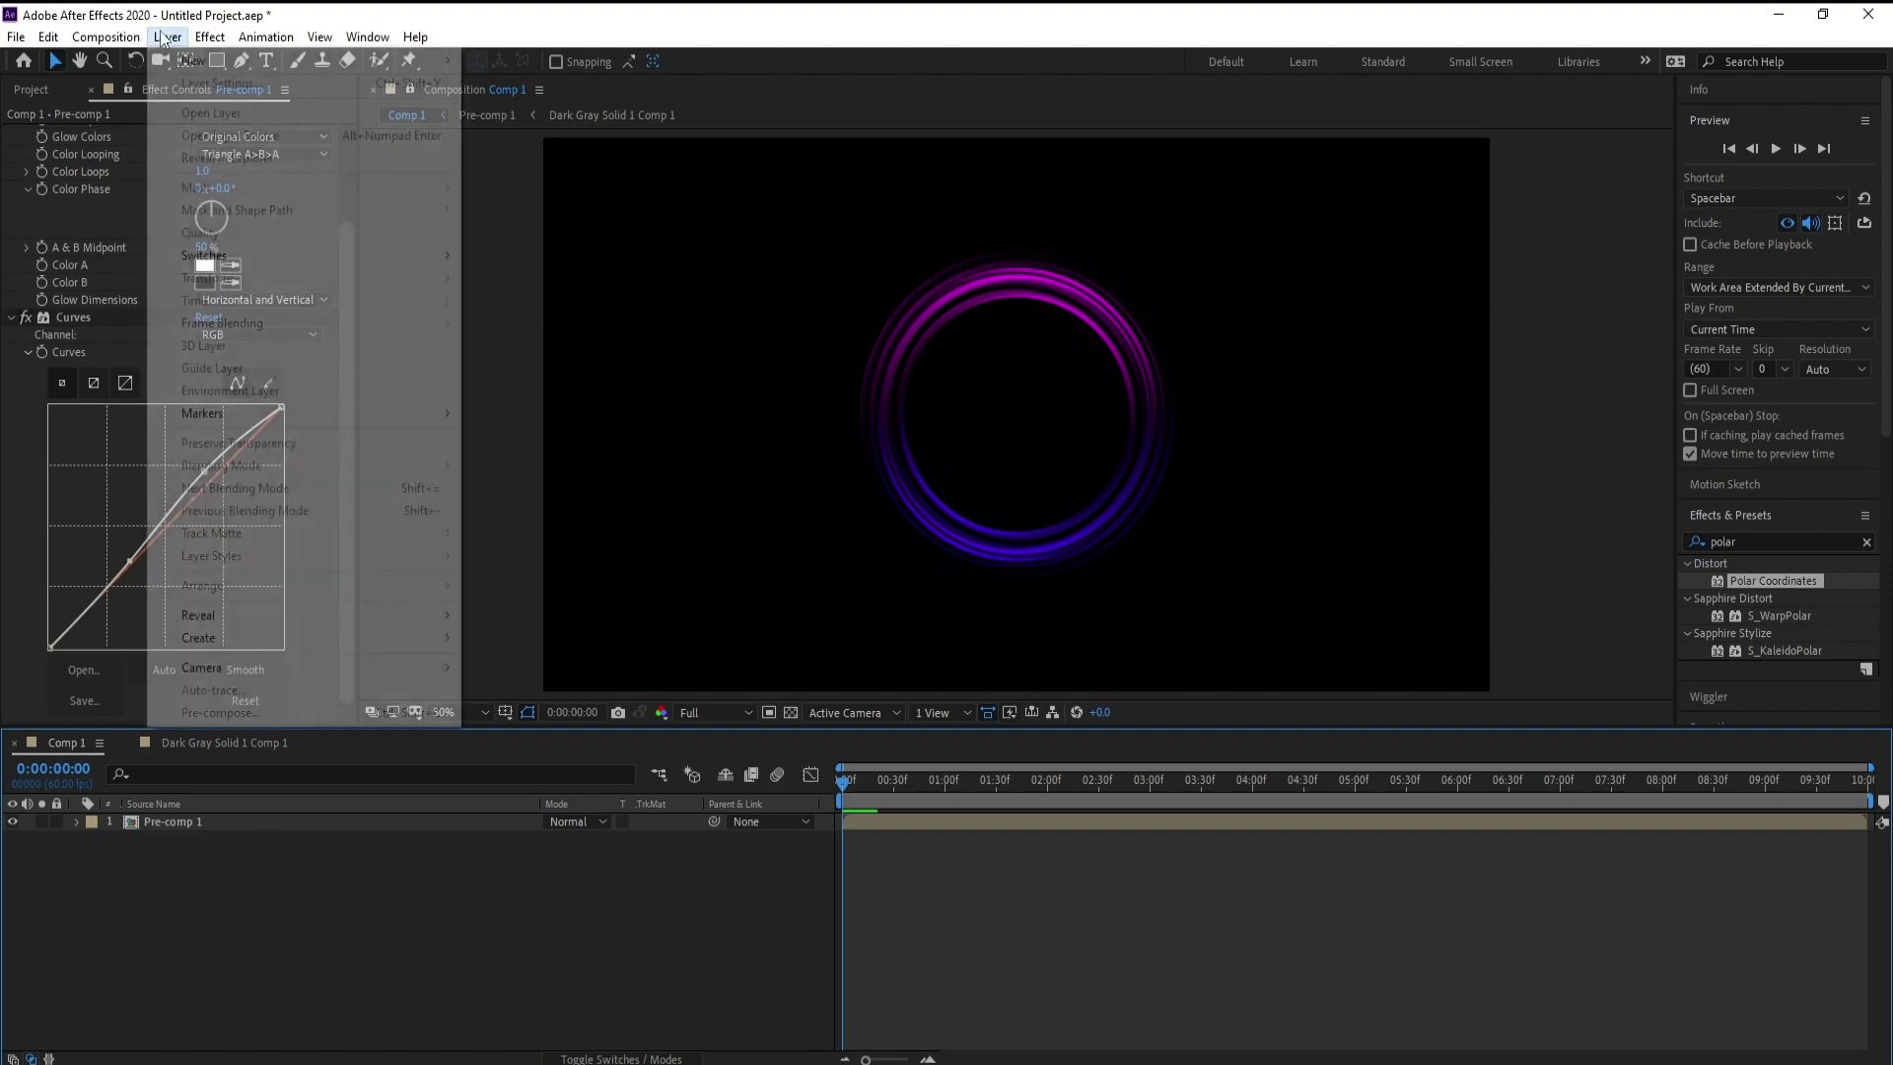
{"action": "mouse_move", "coordinate": [171, 67]}
{"action": "left_click", "coordinate": [504, 83]}
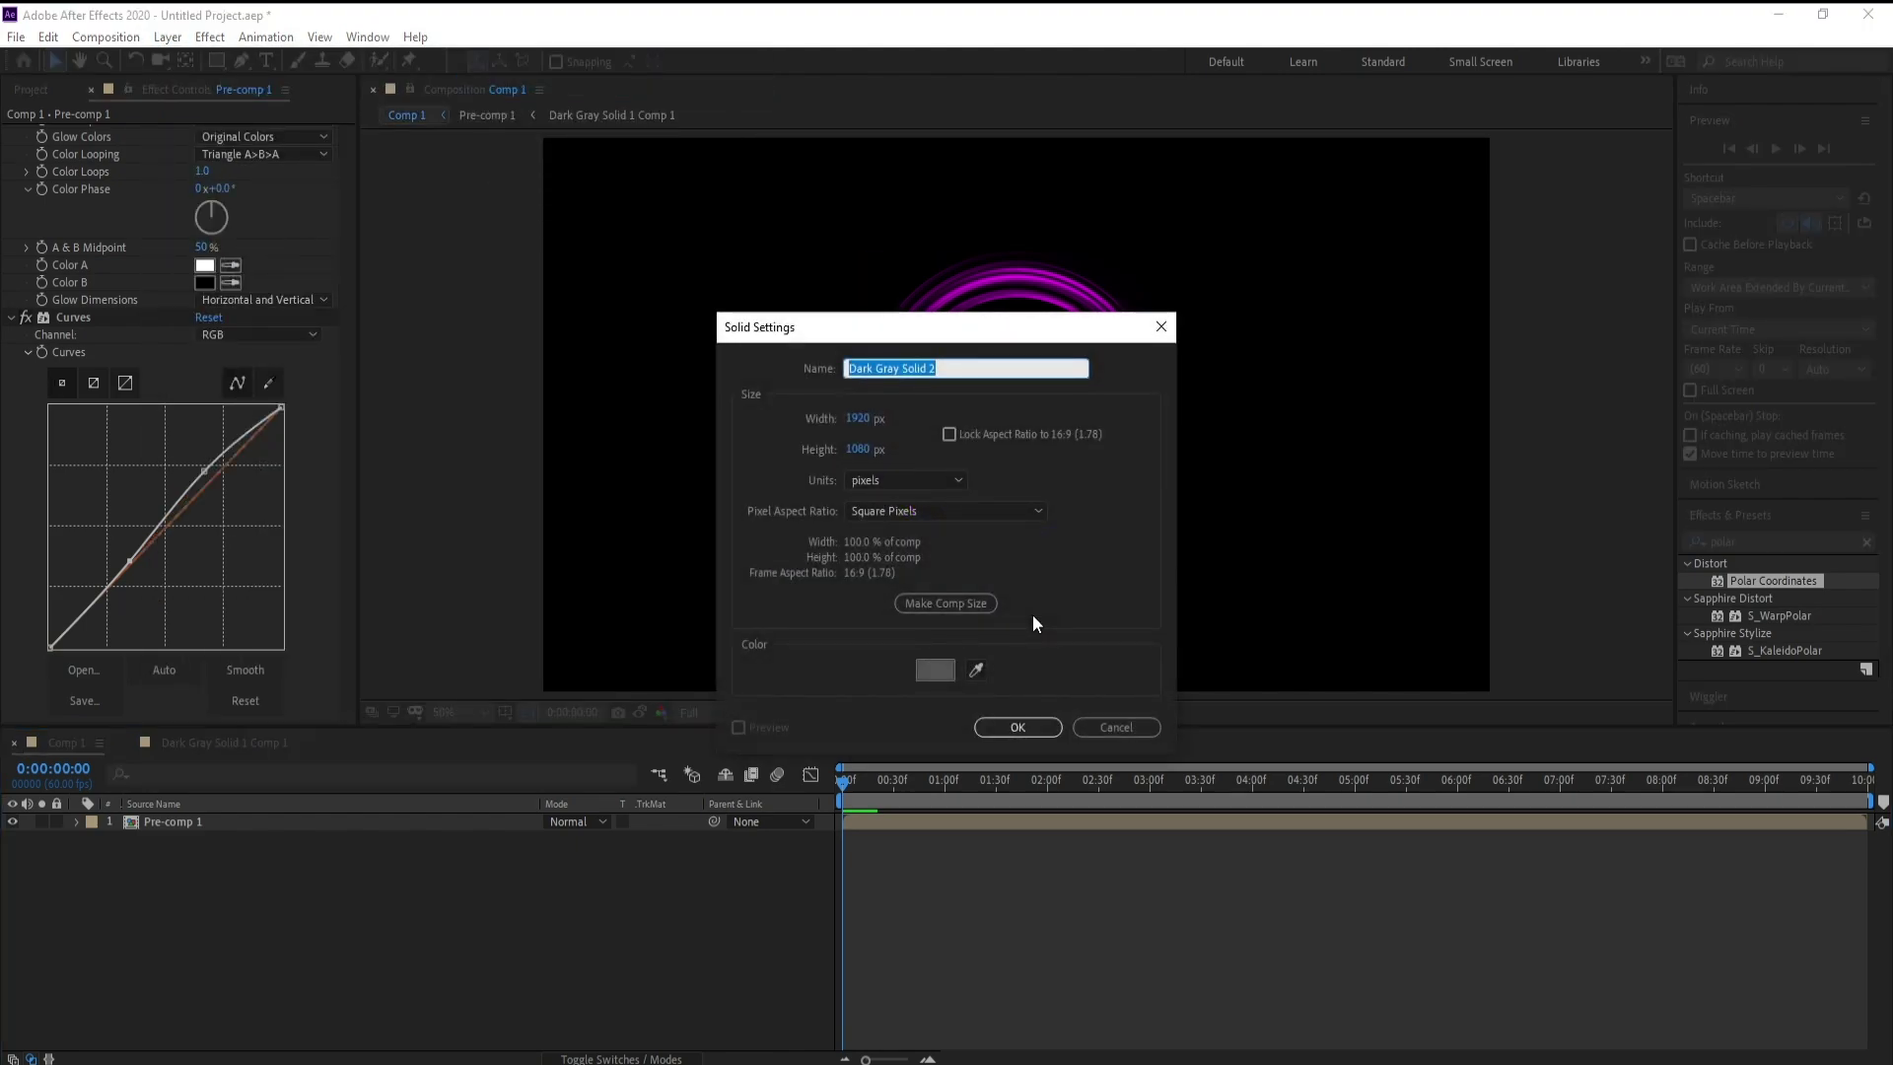
{"action": "type", "text": "BG"}
{"action": "key", "text": "Return"}
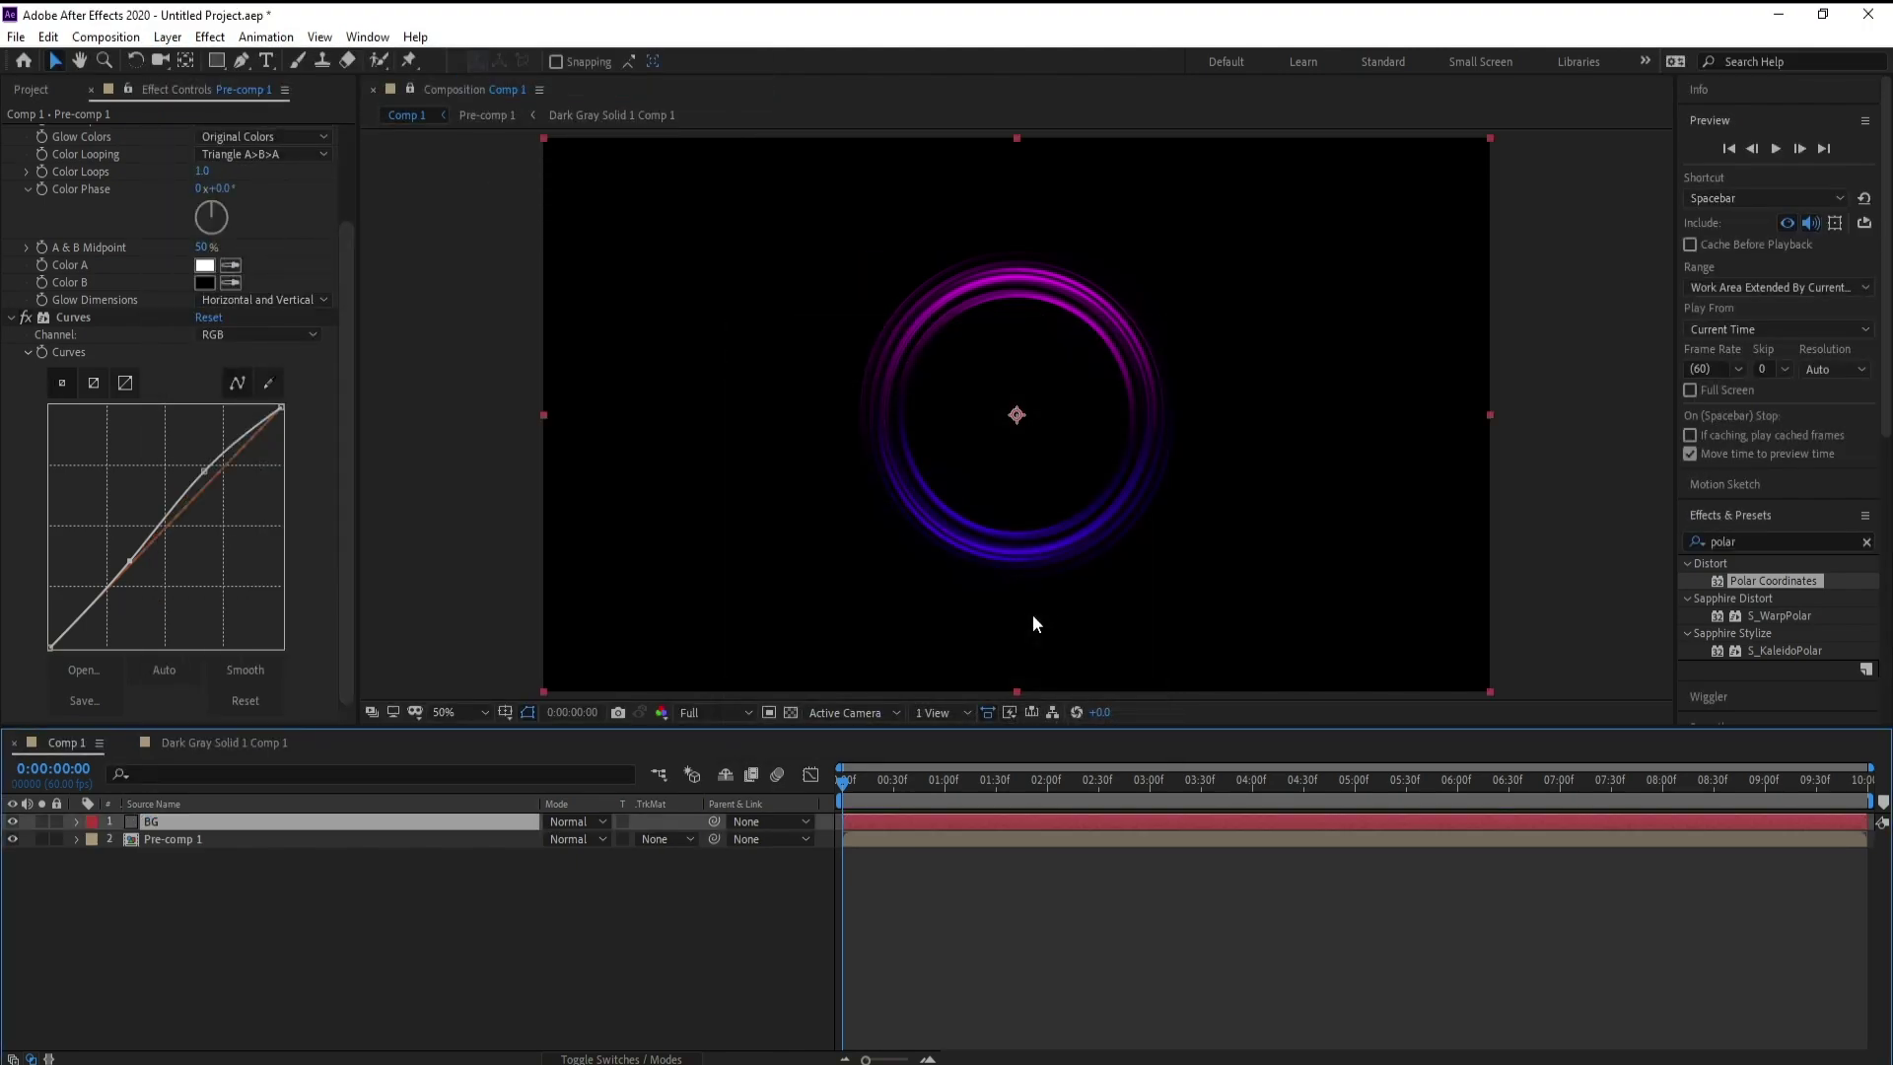
{"action": "key", "text": "Caps_Lock"}
{"action": "left_click_drag", "start_coordinate": [150, 822], "coordinate": [178, 866]}
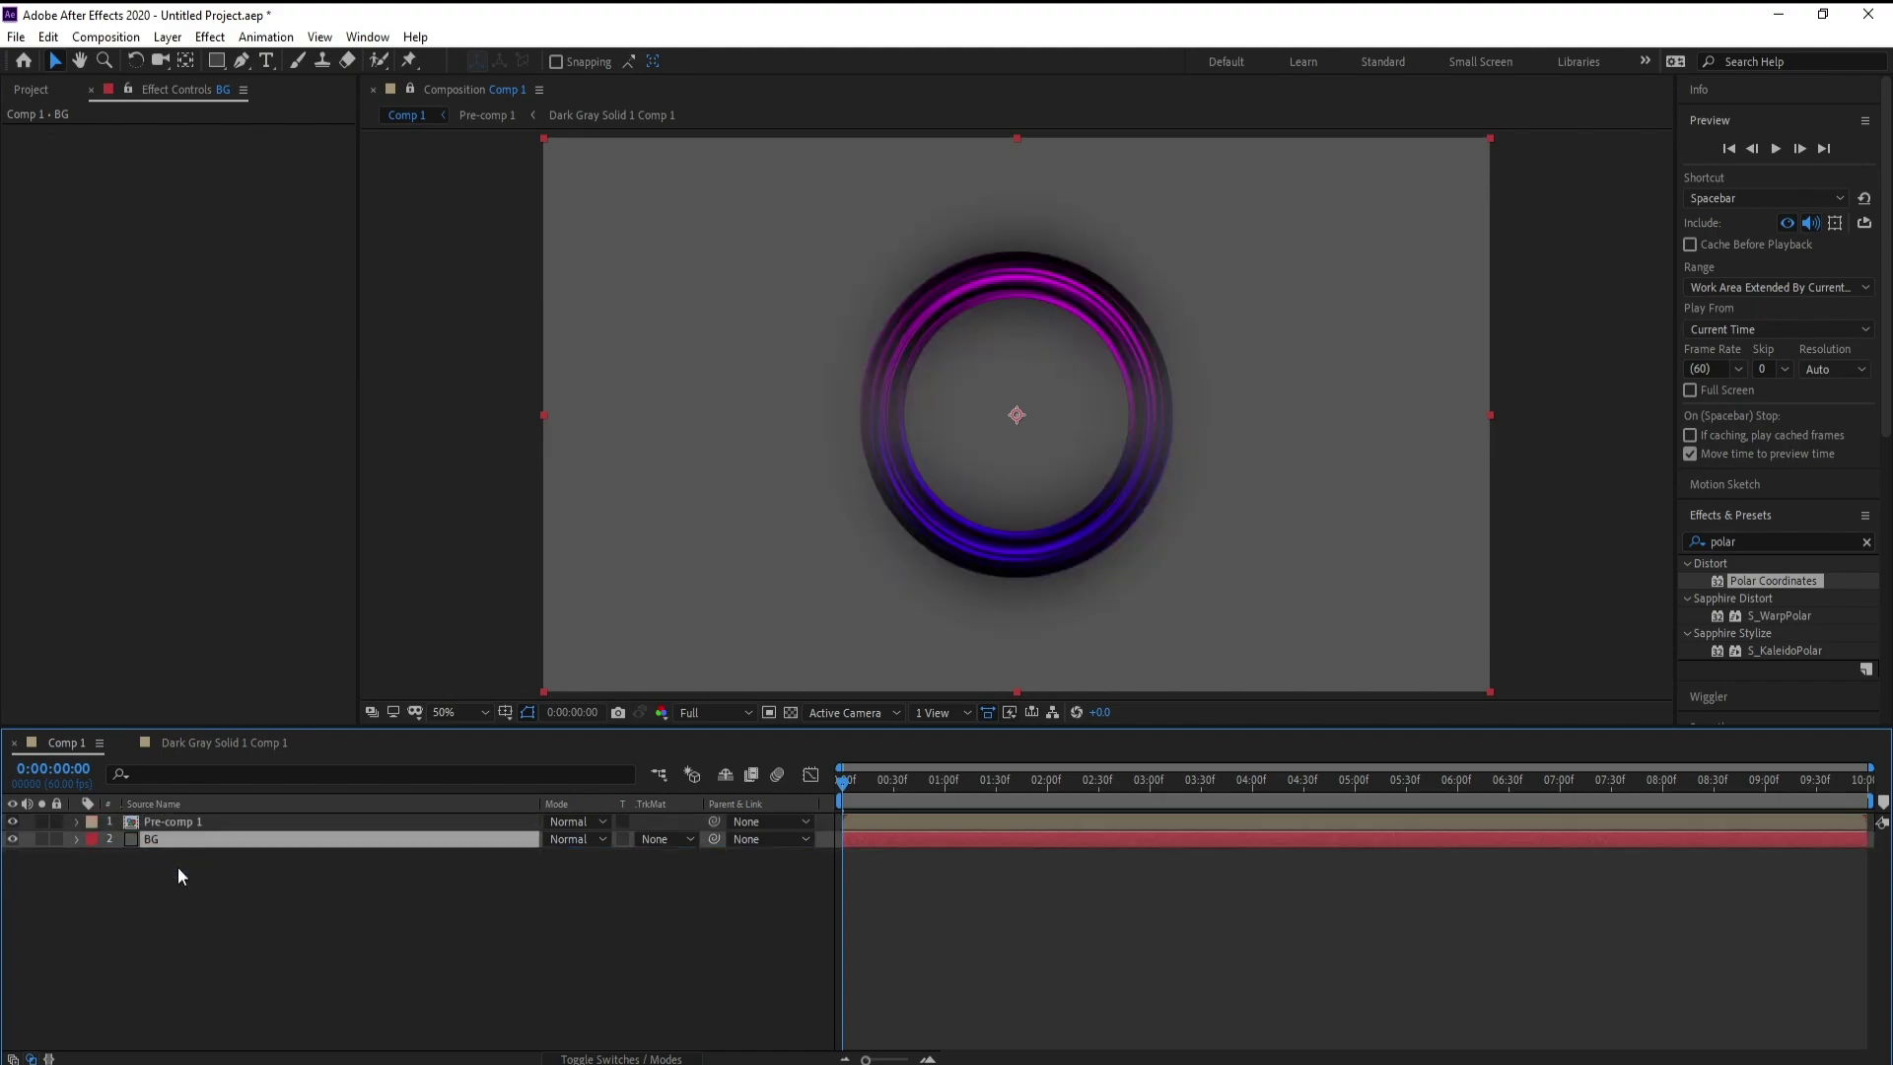
{"action": "left_click", "coordinate": [212, 36]}
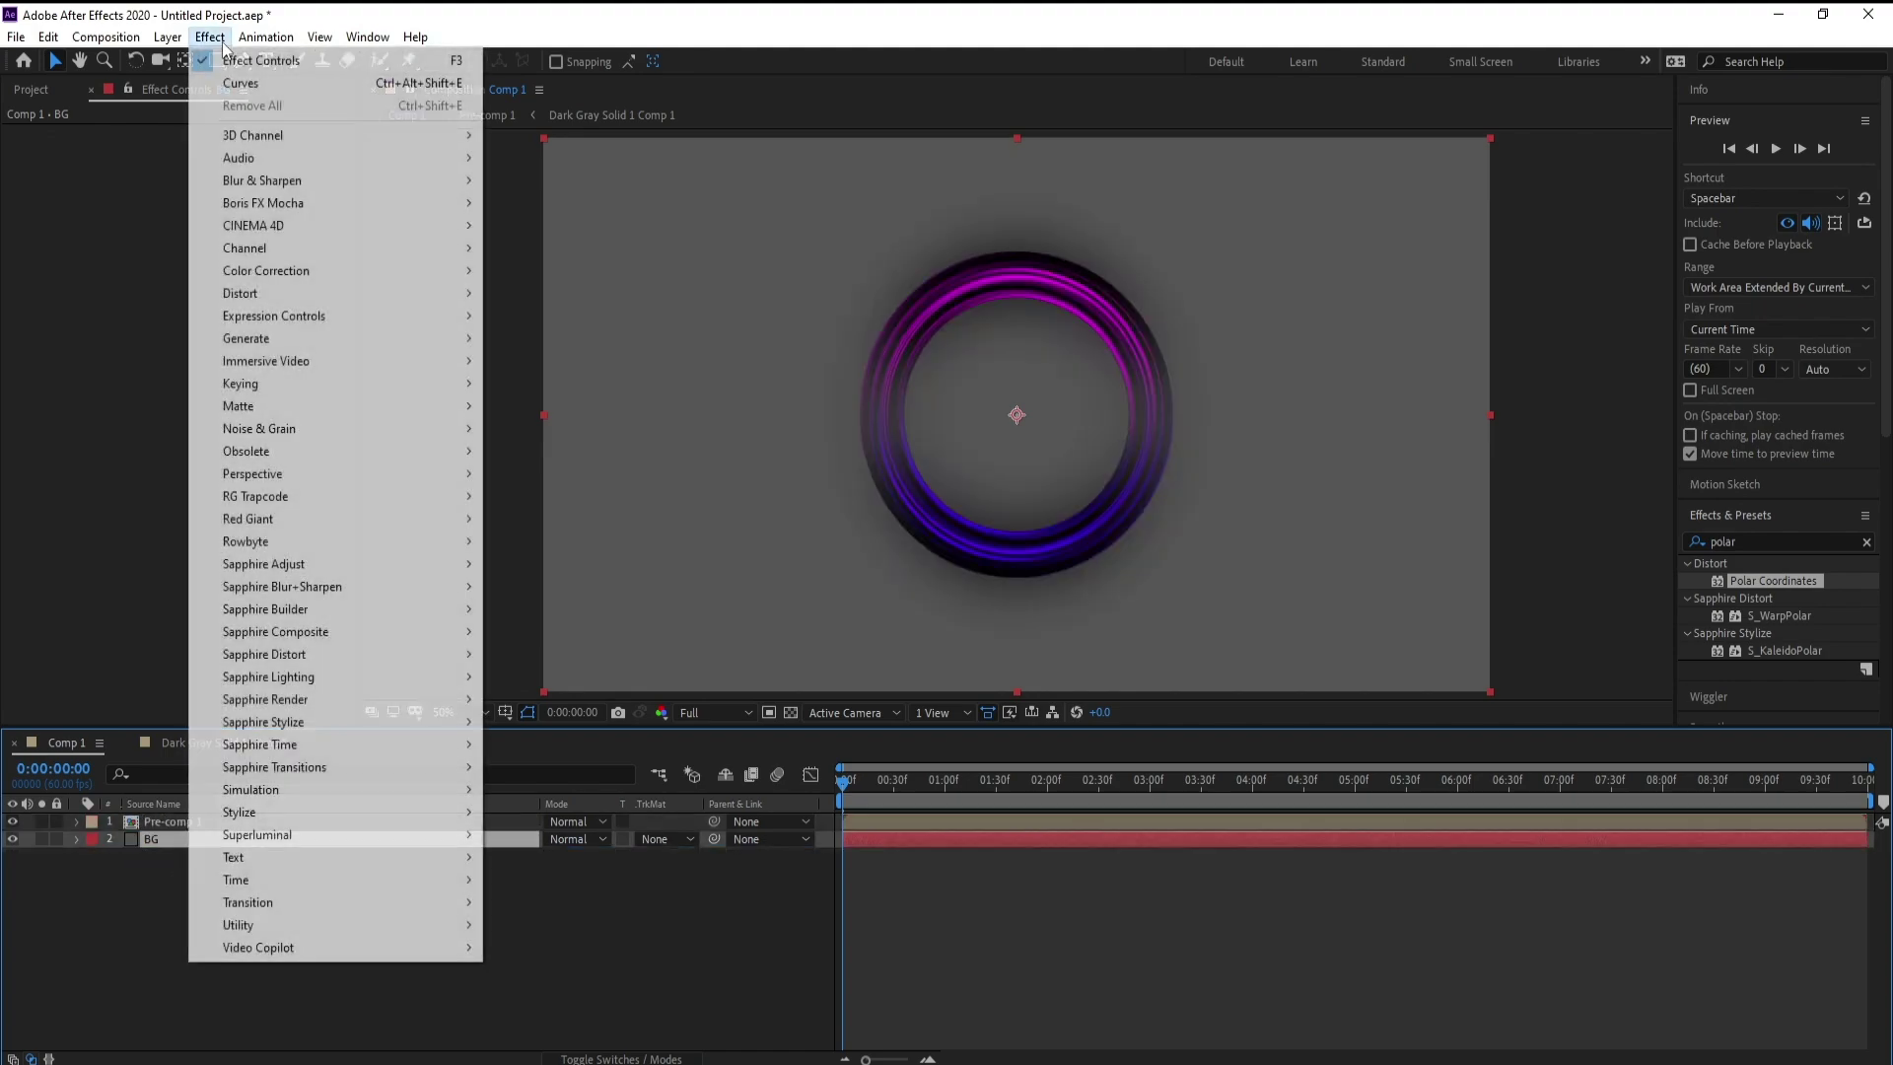
Apply 4-Color Gradient to BG and set Color 4 to dark blue
{"action": "mouse_move", "coordinate": [412, 341]}
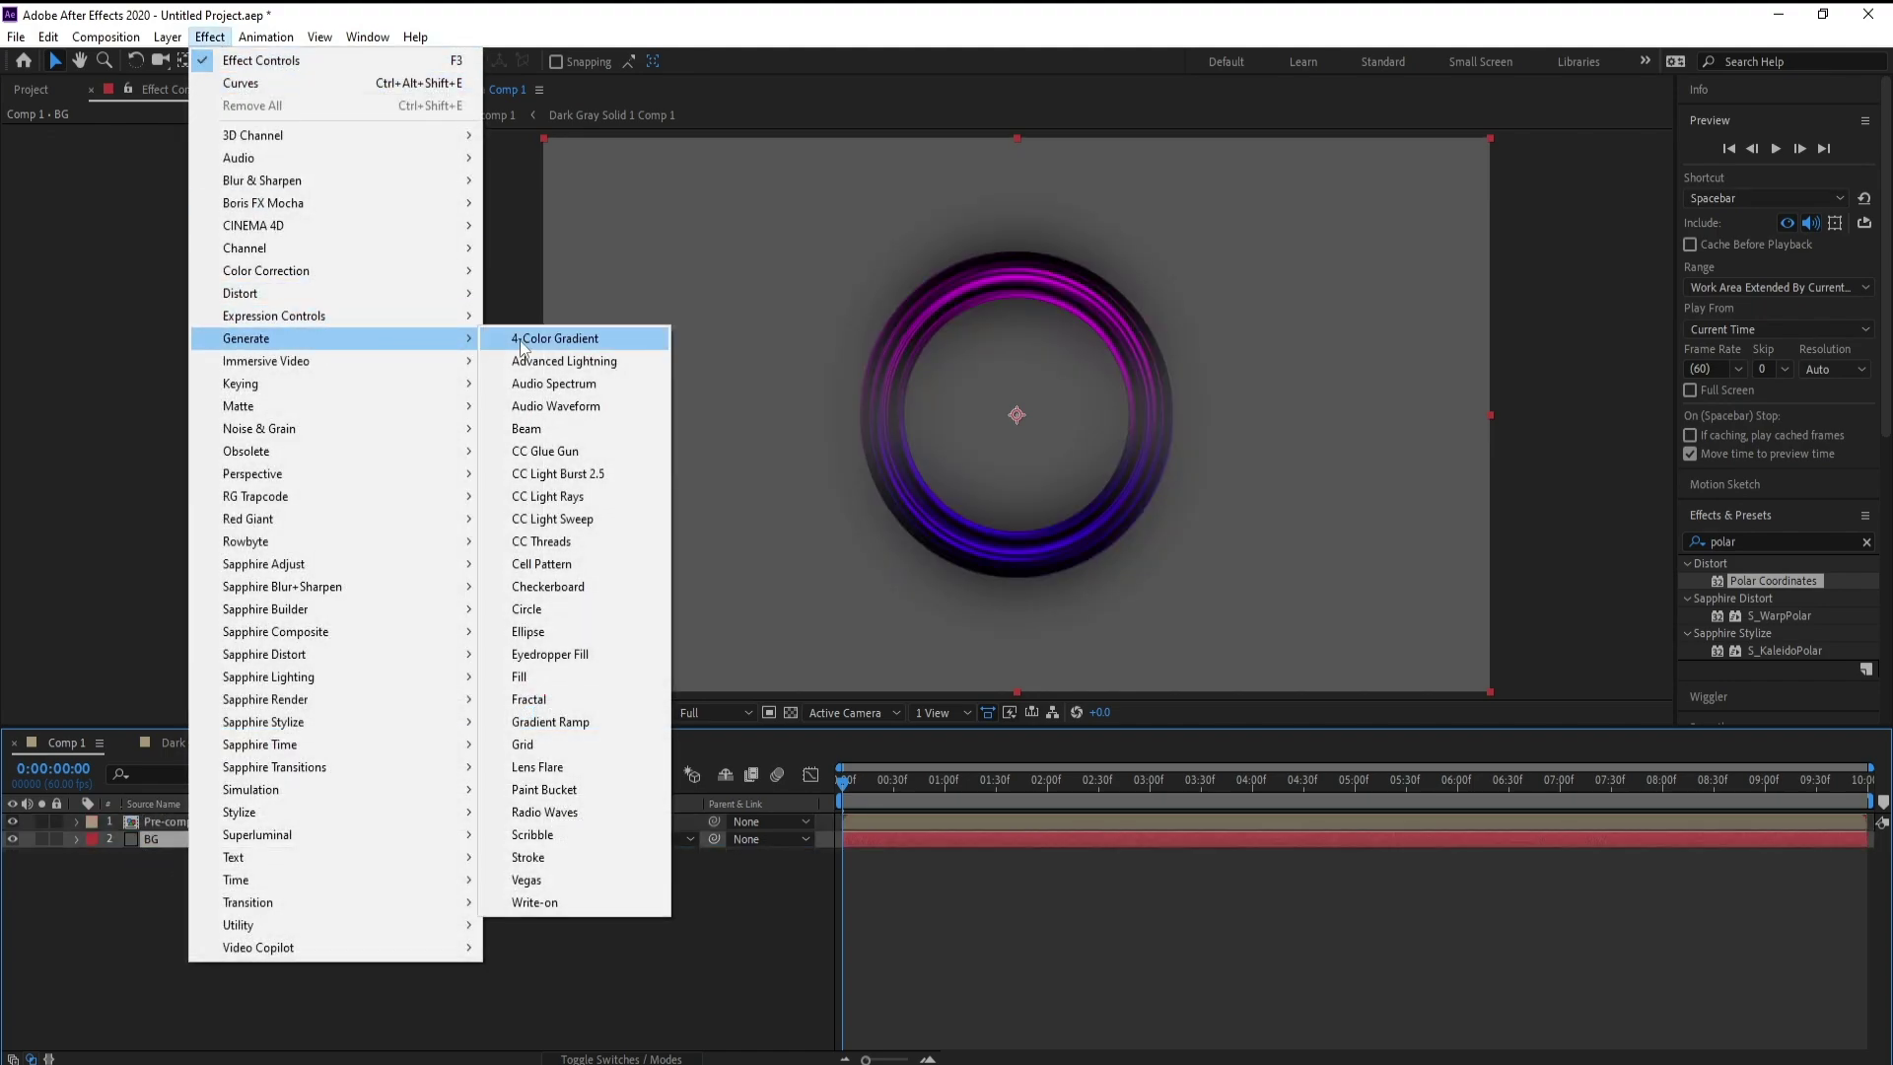
{"action": "left_click", "coordinate": [554, 338]}
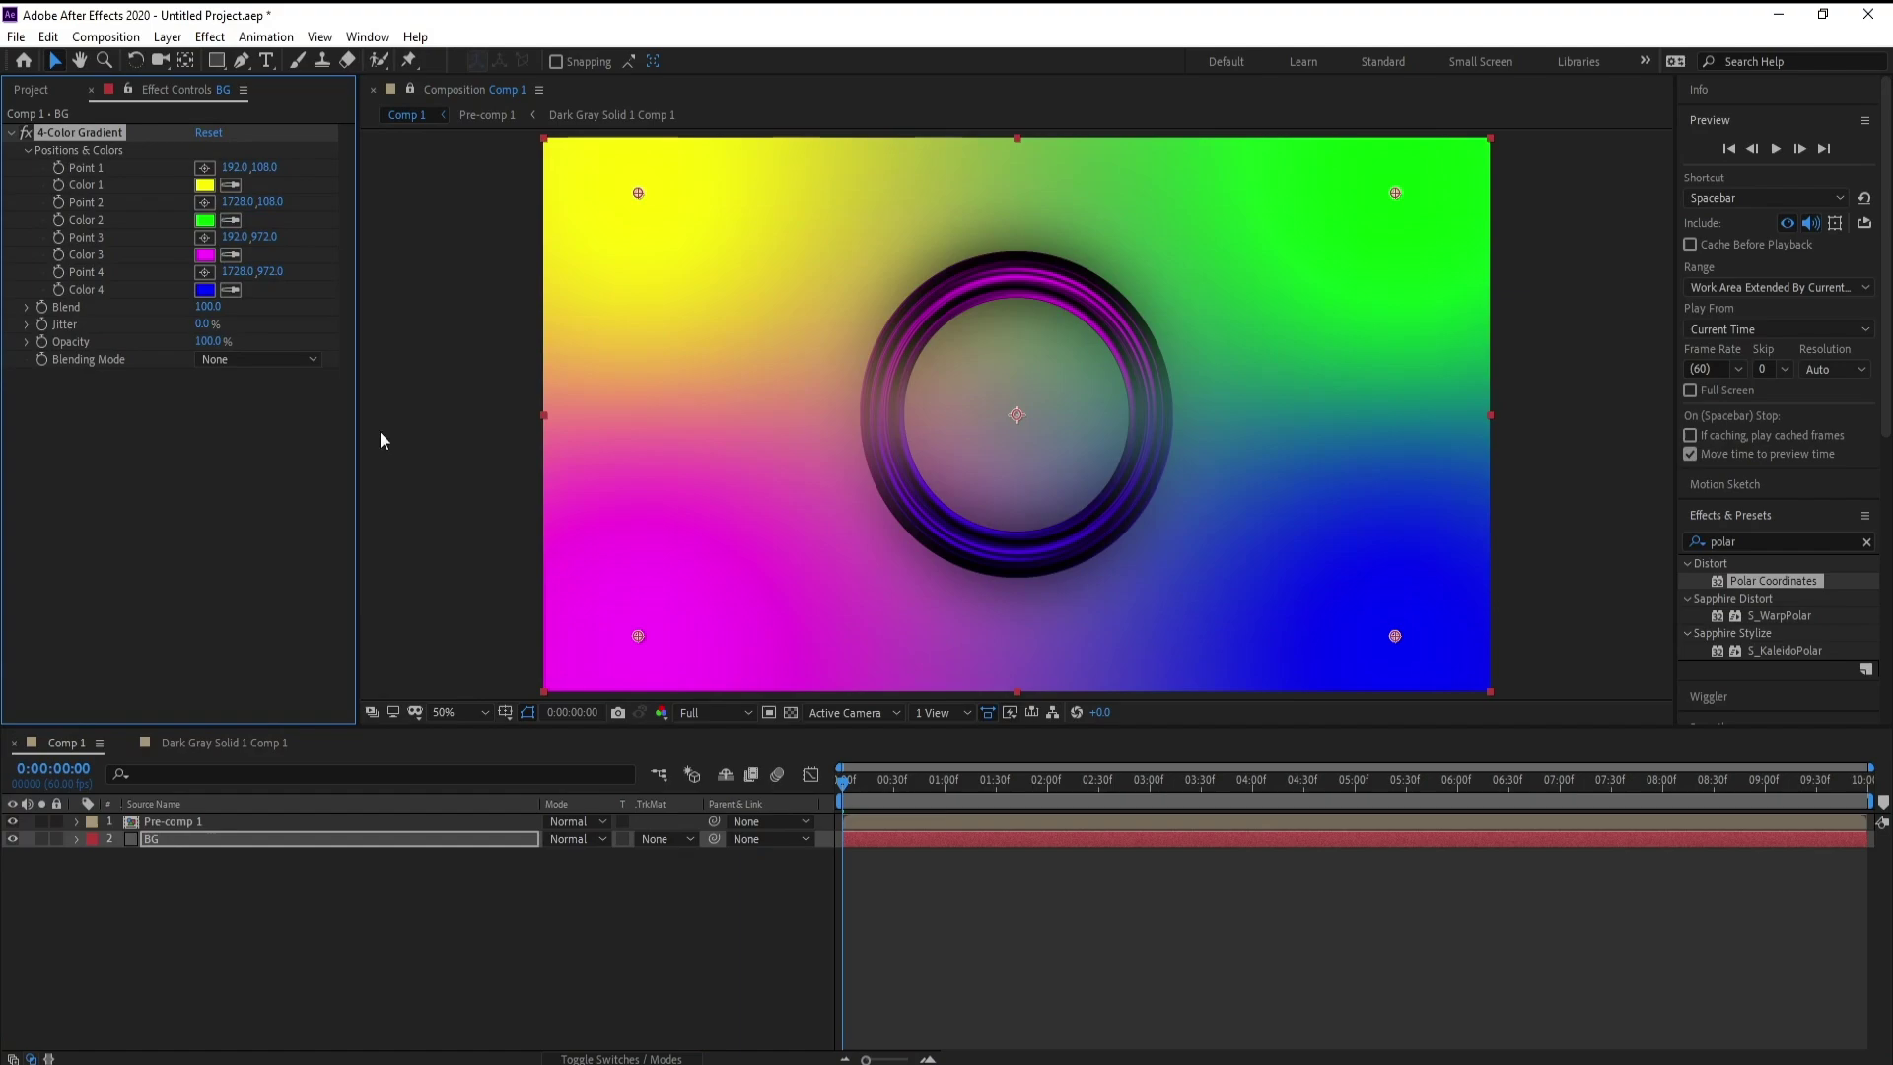
{"action": "left_click", "coordinate": [204, 290]}
{"action": "left_click", "coordinate": [325, 541]}
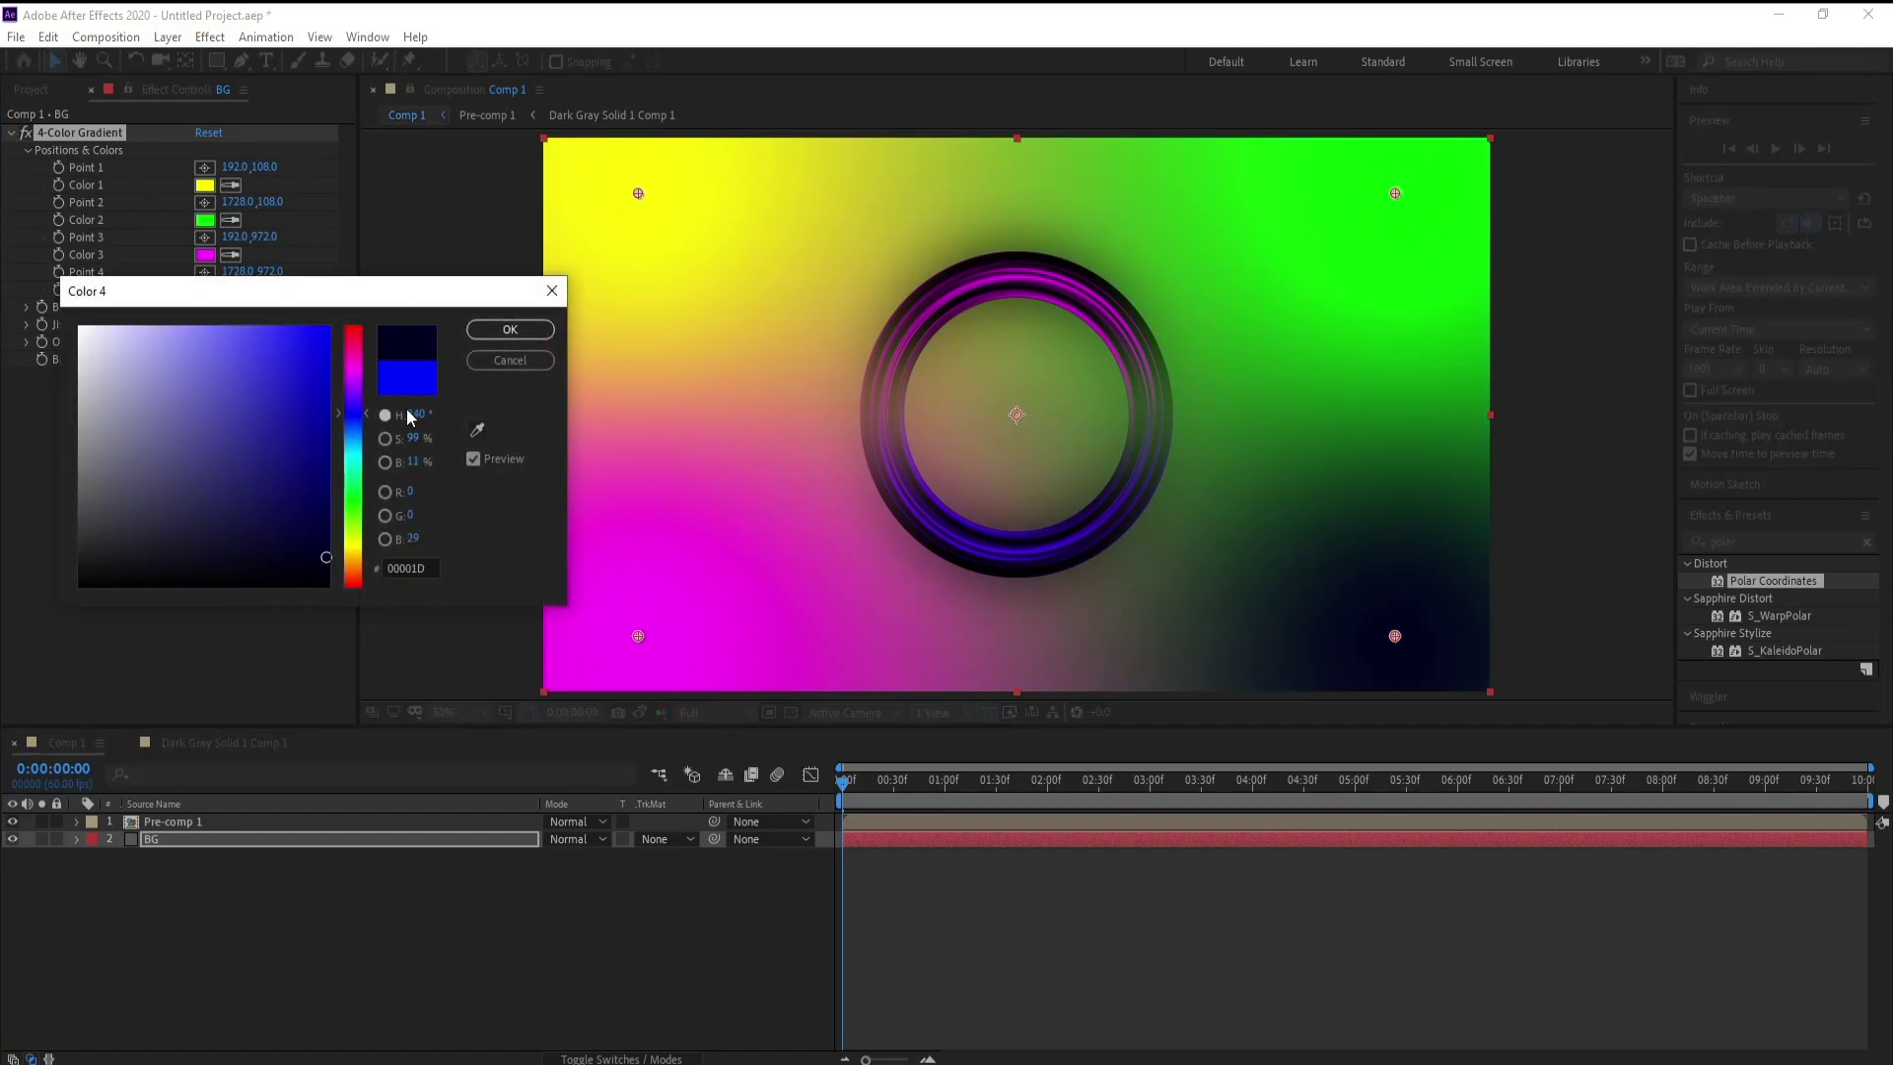
{"action": "left_click", "coordinate": [510, 330]}
Set gradient Color 3 to very dark purple and Color 2 to near-black purple
{"action": "left_click", "coordinate": [204, 254]}
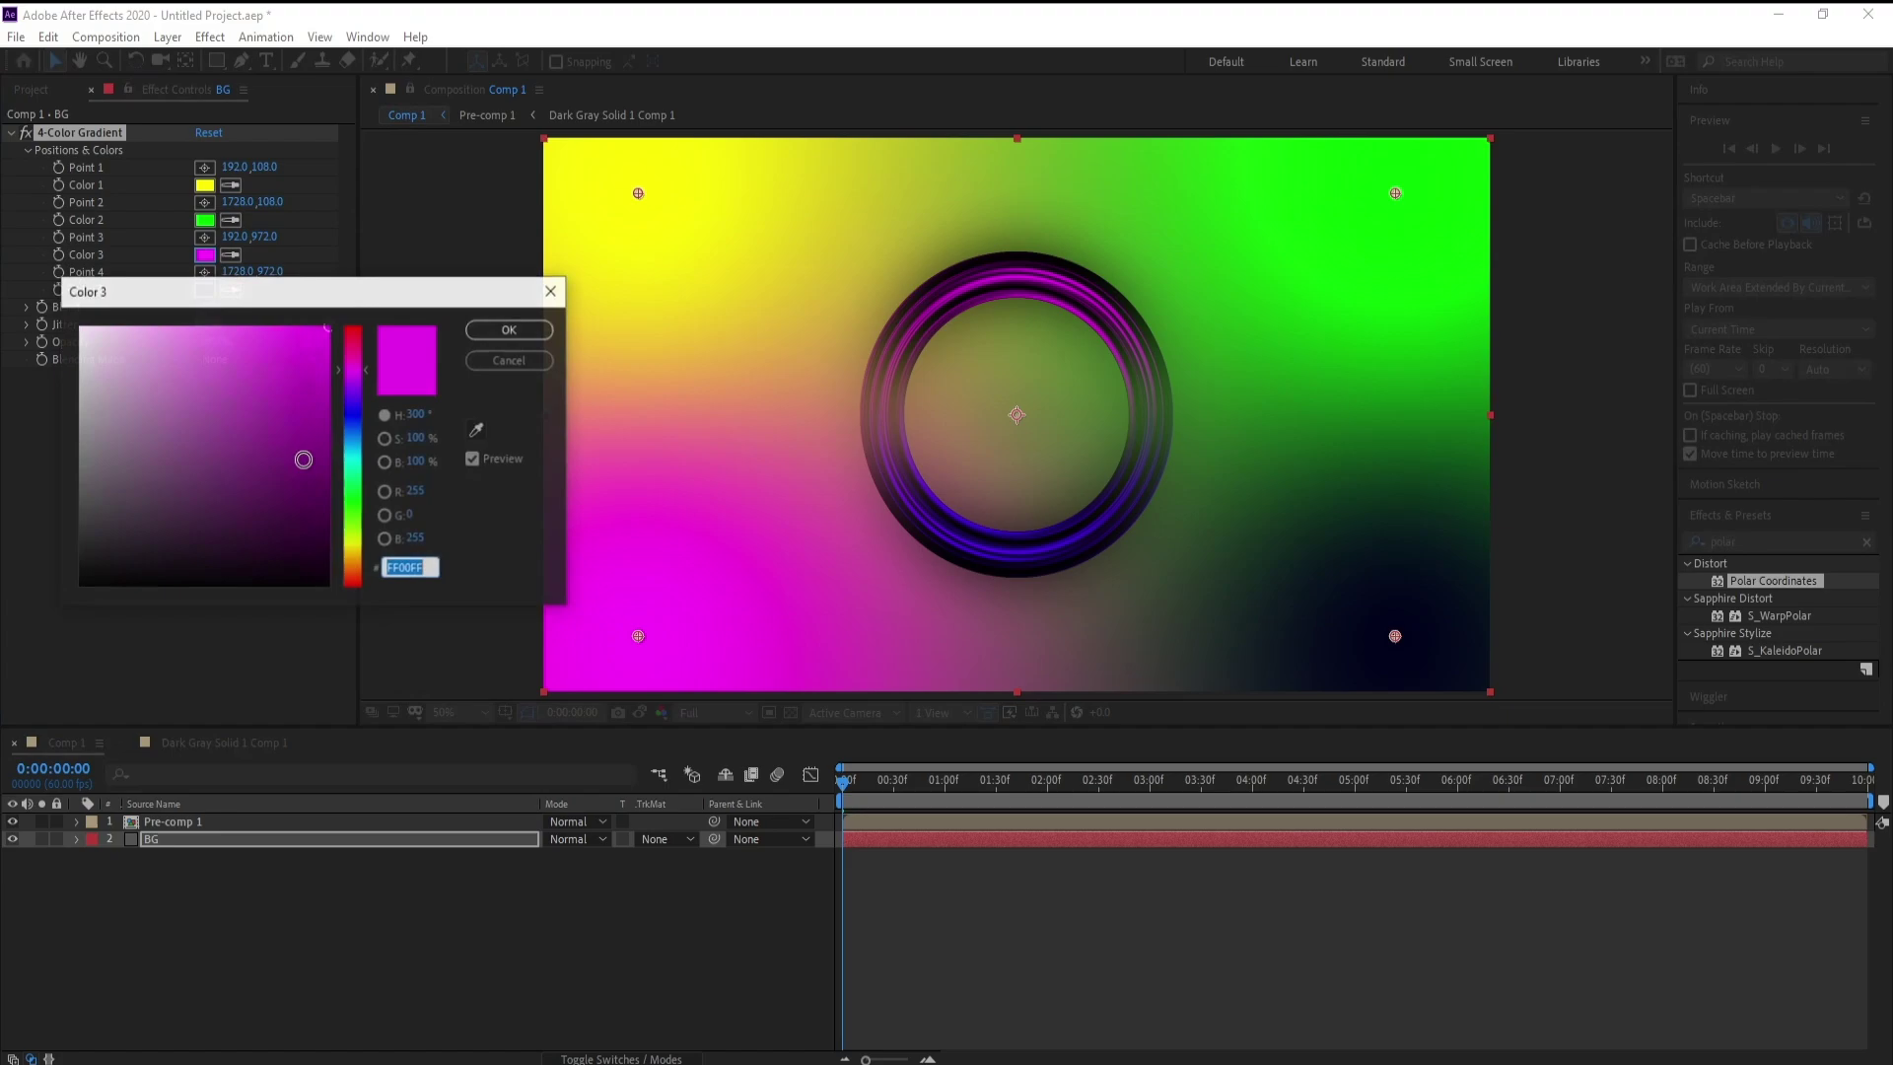
{"action": "left_click", "coordinate": [328, 560]}
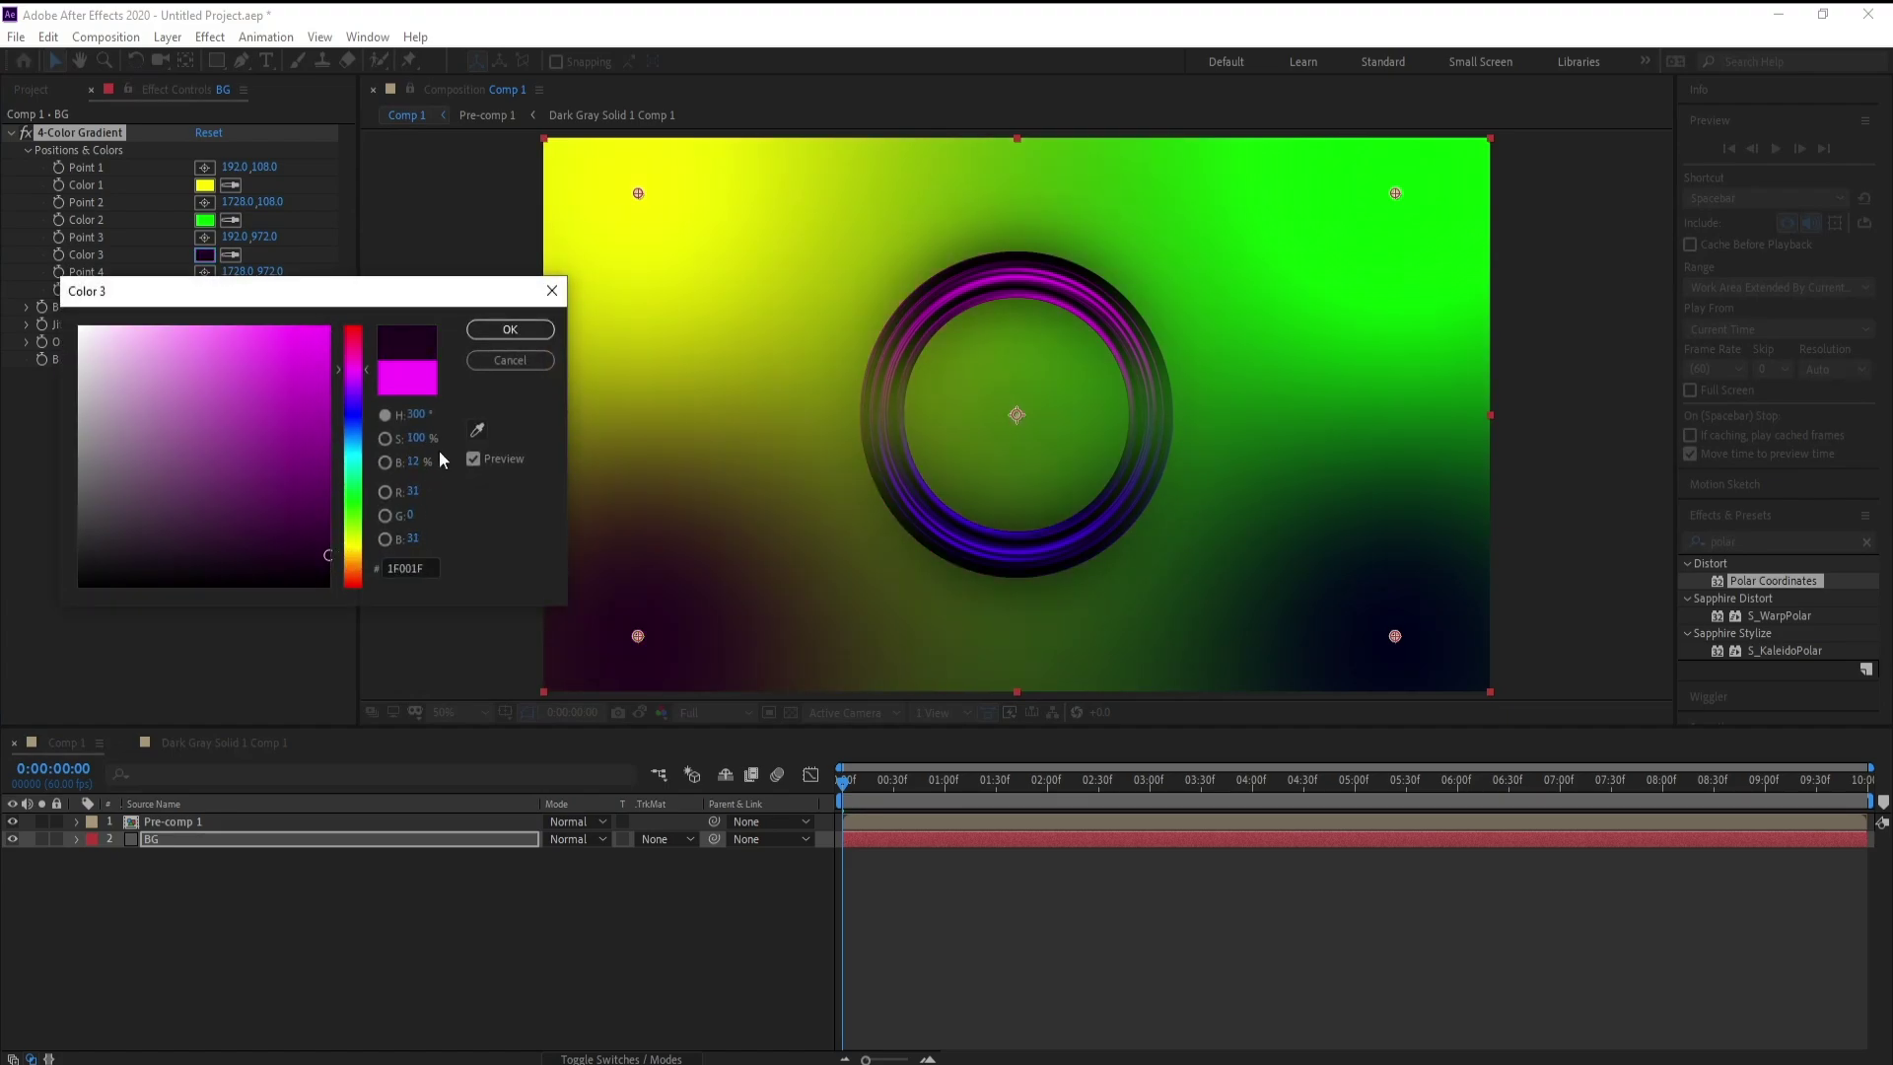
{"action": "left_click", "coordinate": [507, 330]}
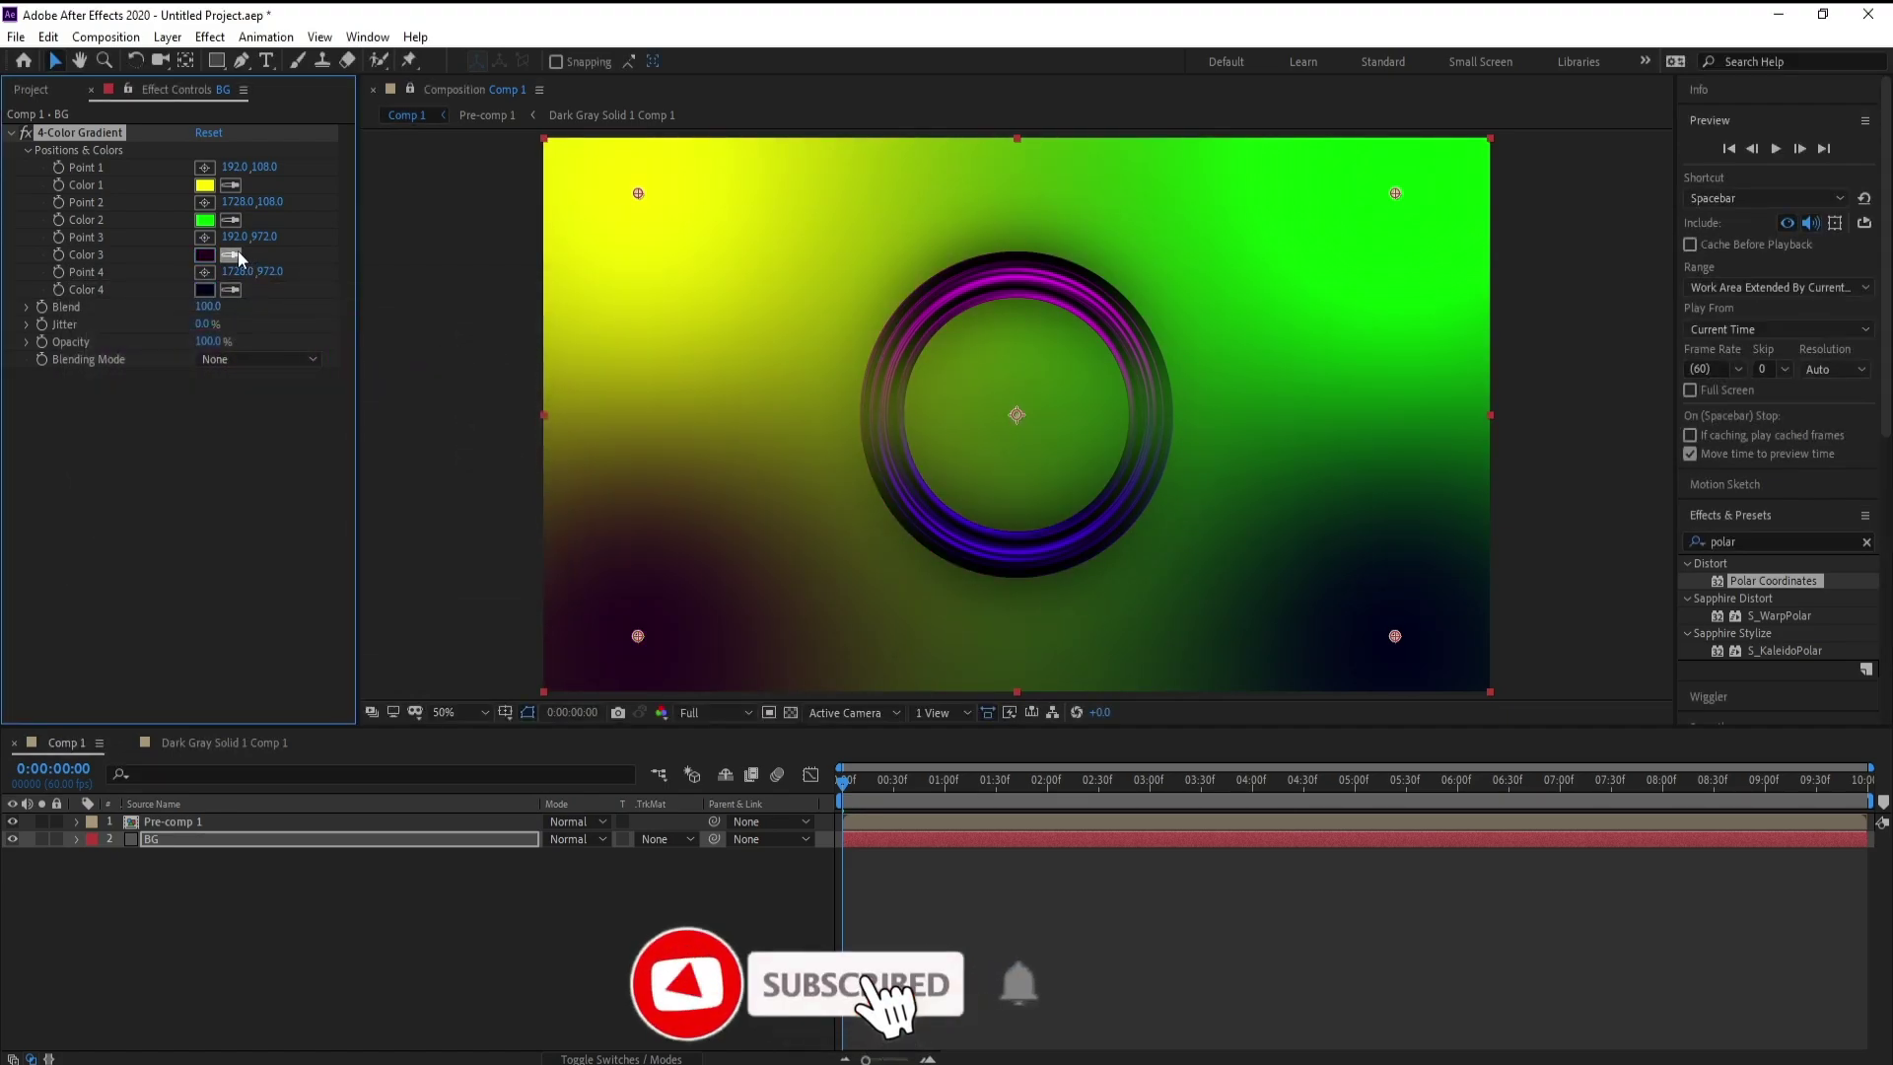
{"action": "left_click", "coordinate": [204, 219]}
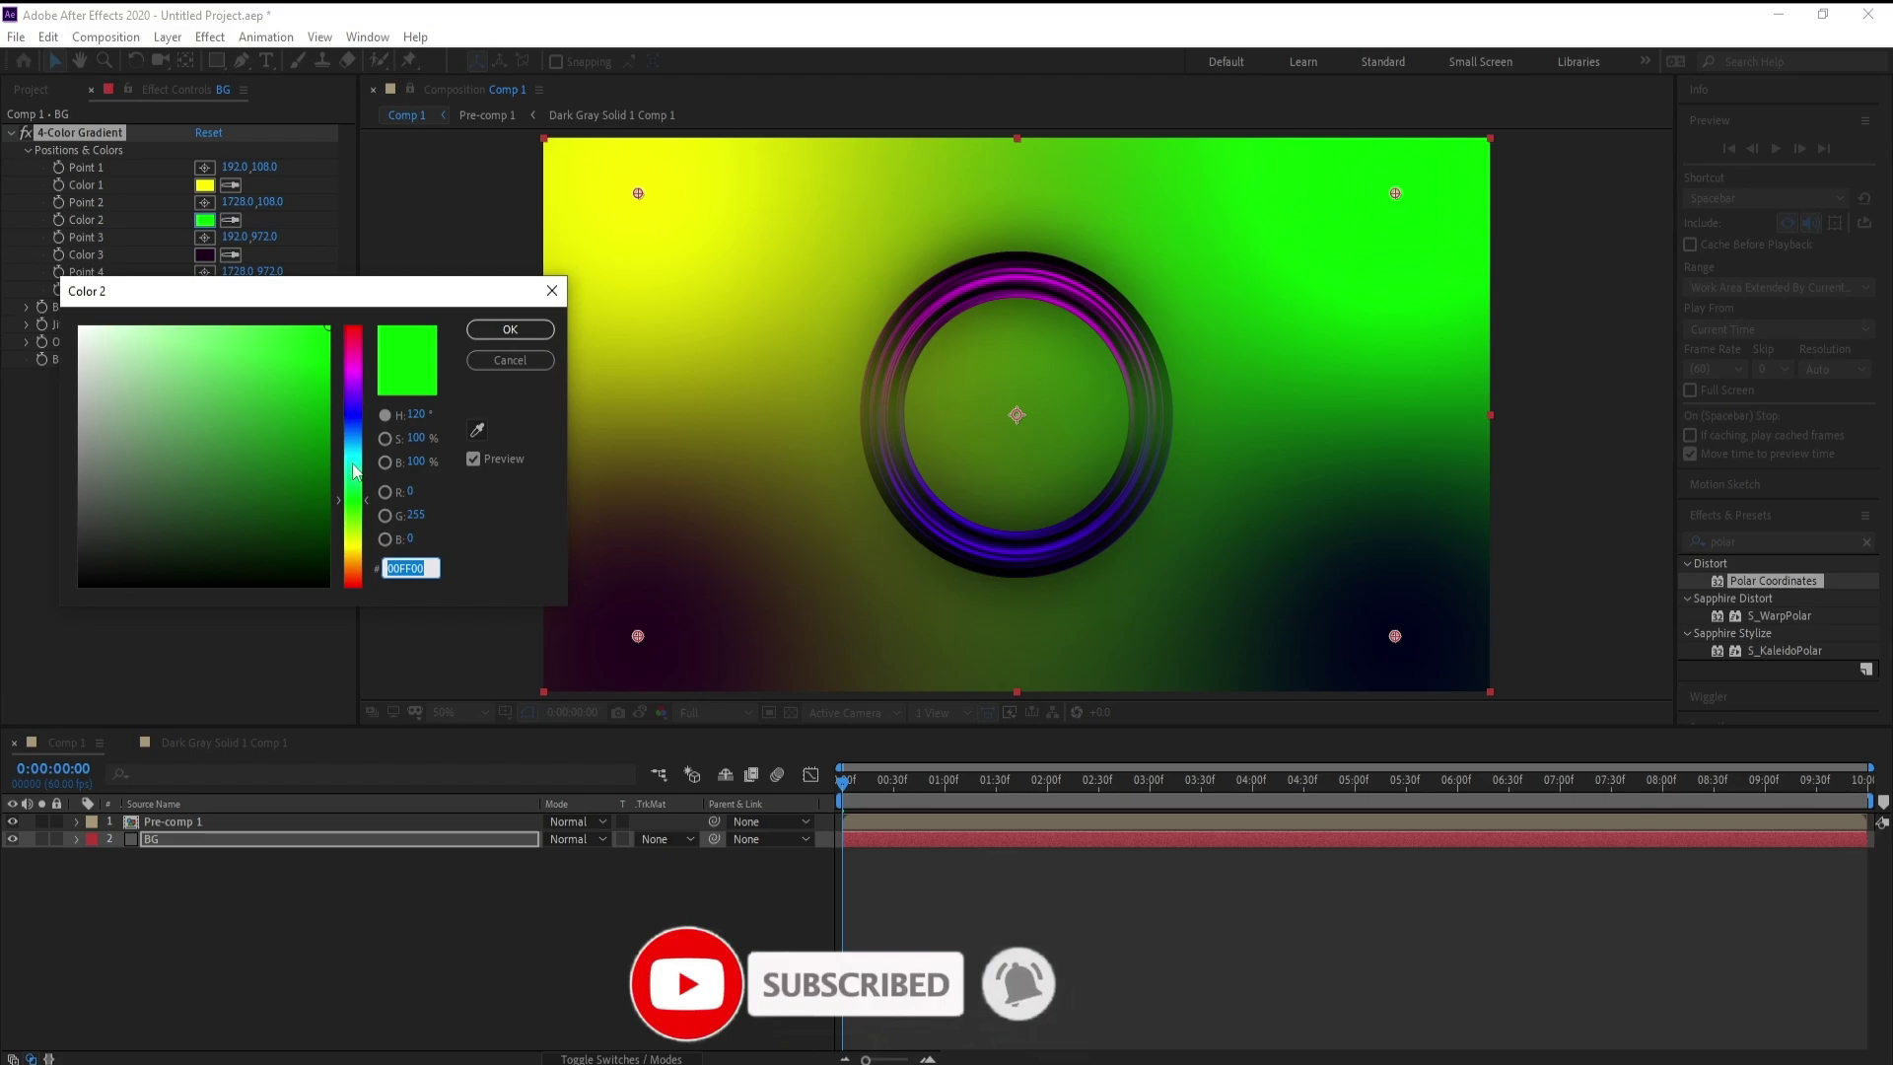
{"action": "left_click", "coordinate": [352, 392]}
{"action": "left_click_drag", "start_coordinate": [316, 431], "coordinate": [329, 564]}
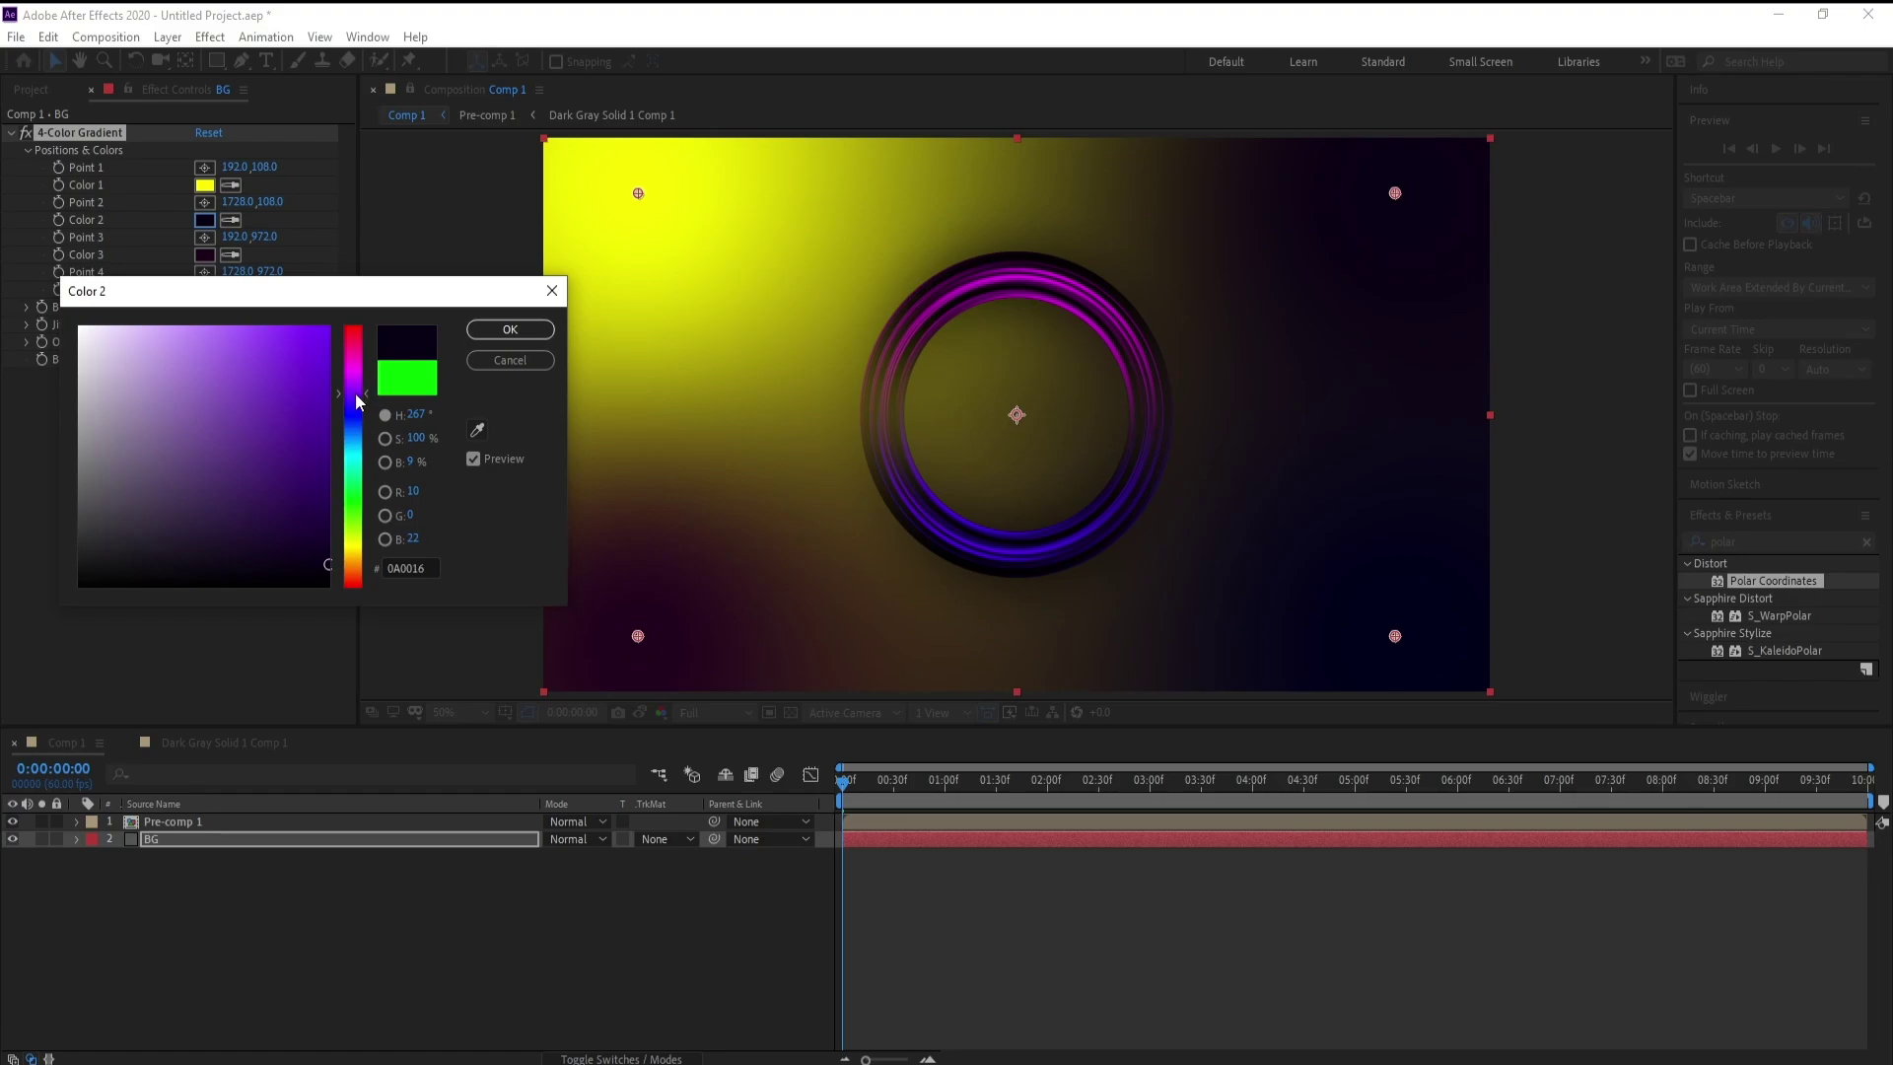
{"action": "left_click_drag", "start_coordinate": [313, 537], "coordinate": [330, 564]}
{"action": "left_click", "coordinate": [498, 329]}
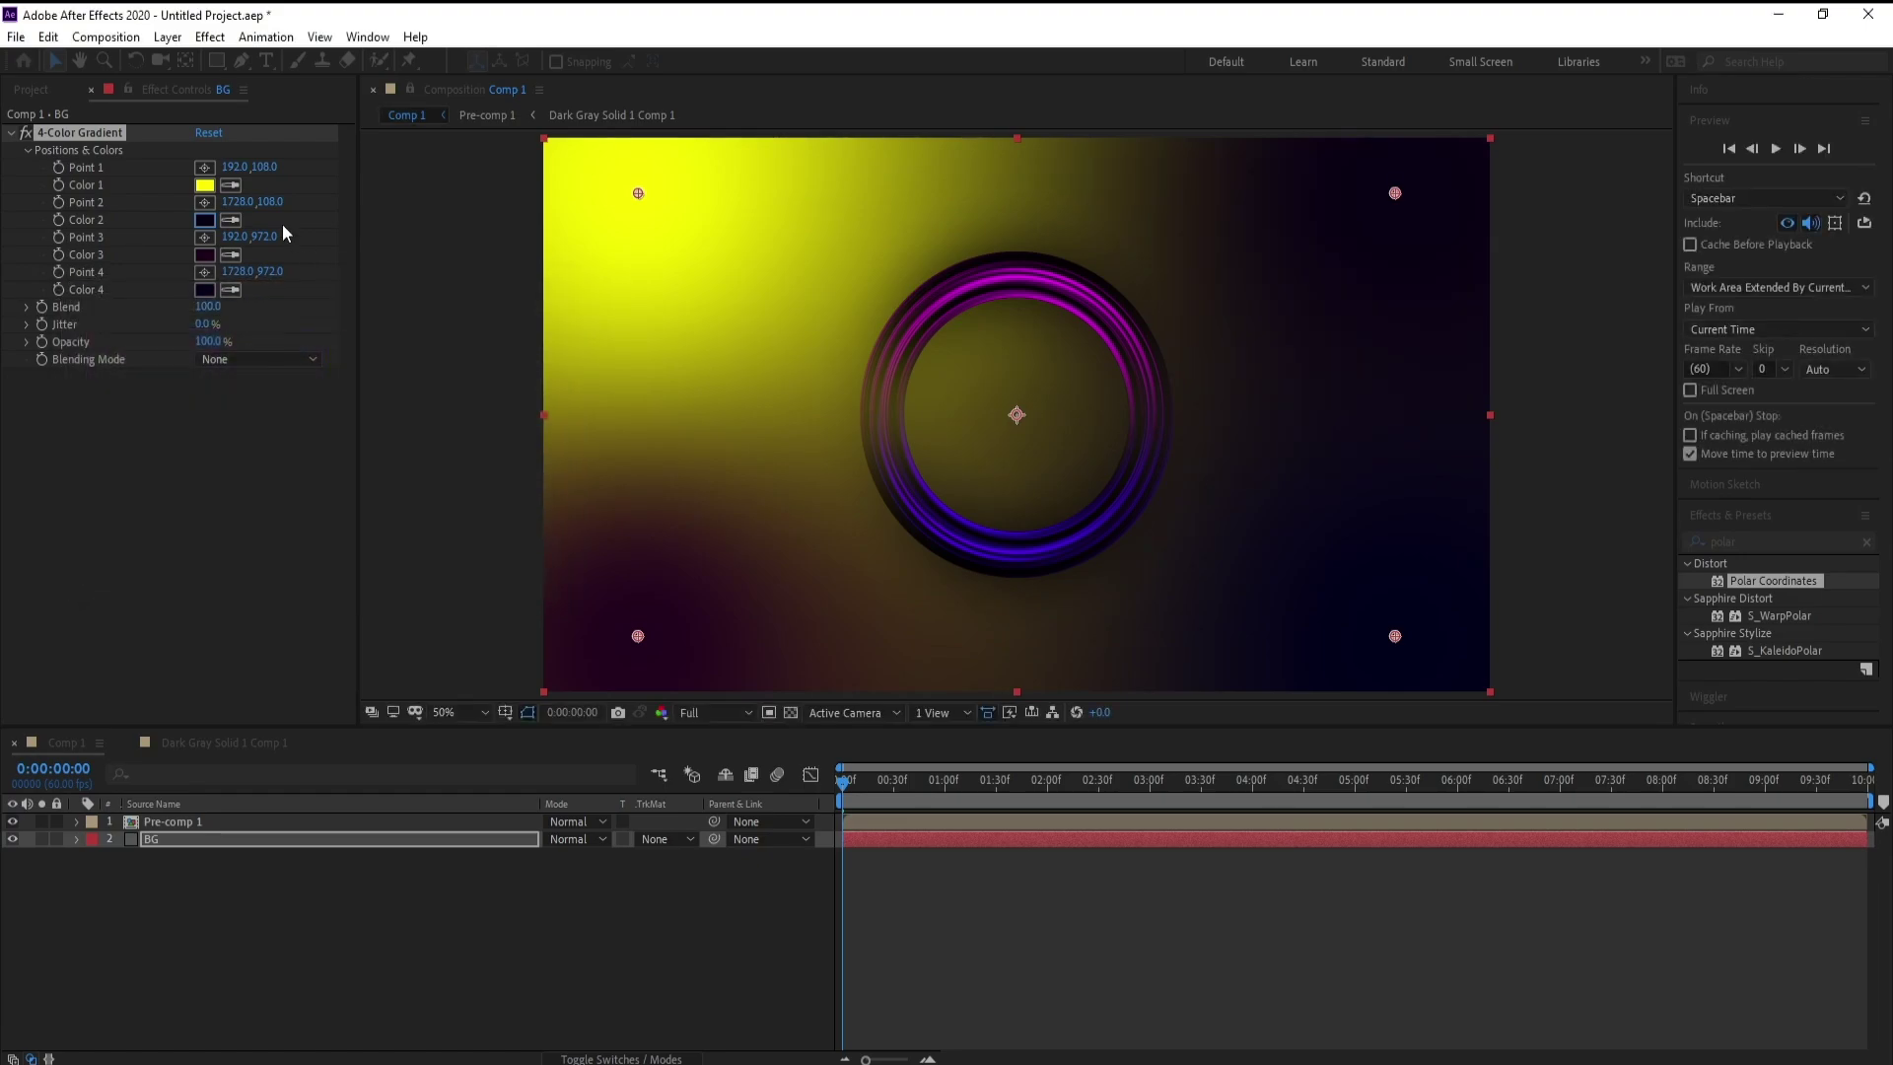
Set Color 1 to near-black purple and preview the ring over the background
{"action": "left_click", "coordinate": [205, 185]}
{"action": "left_click", "coordinate": [347, 392]}
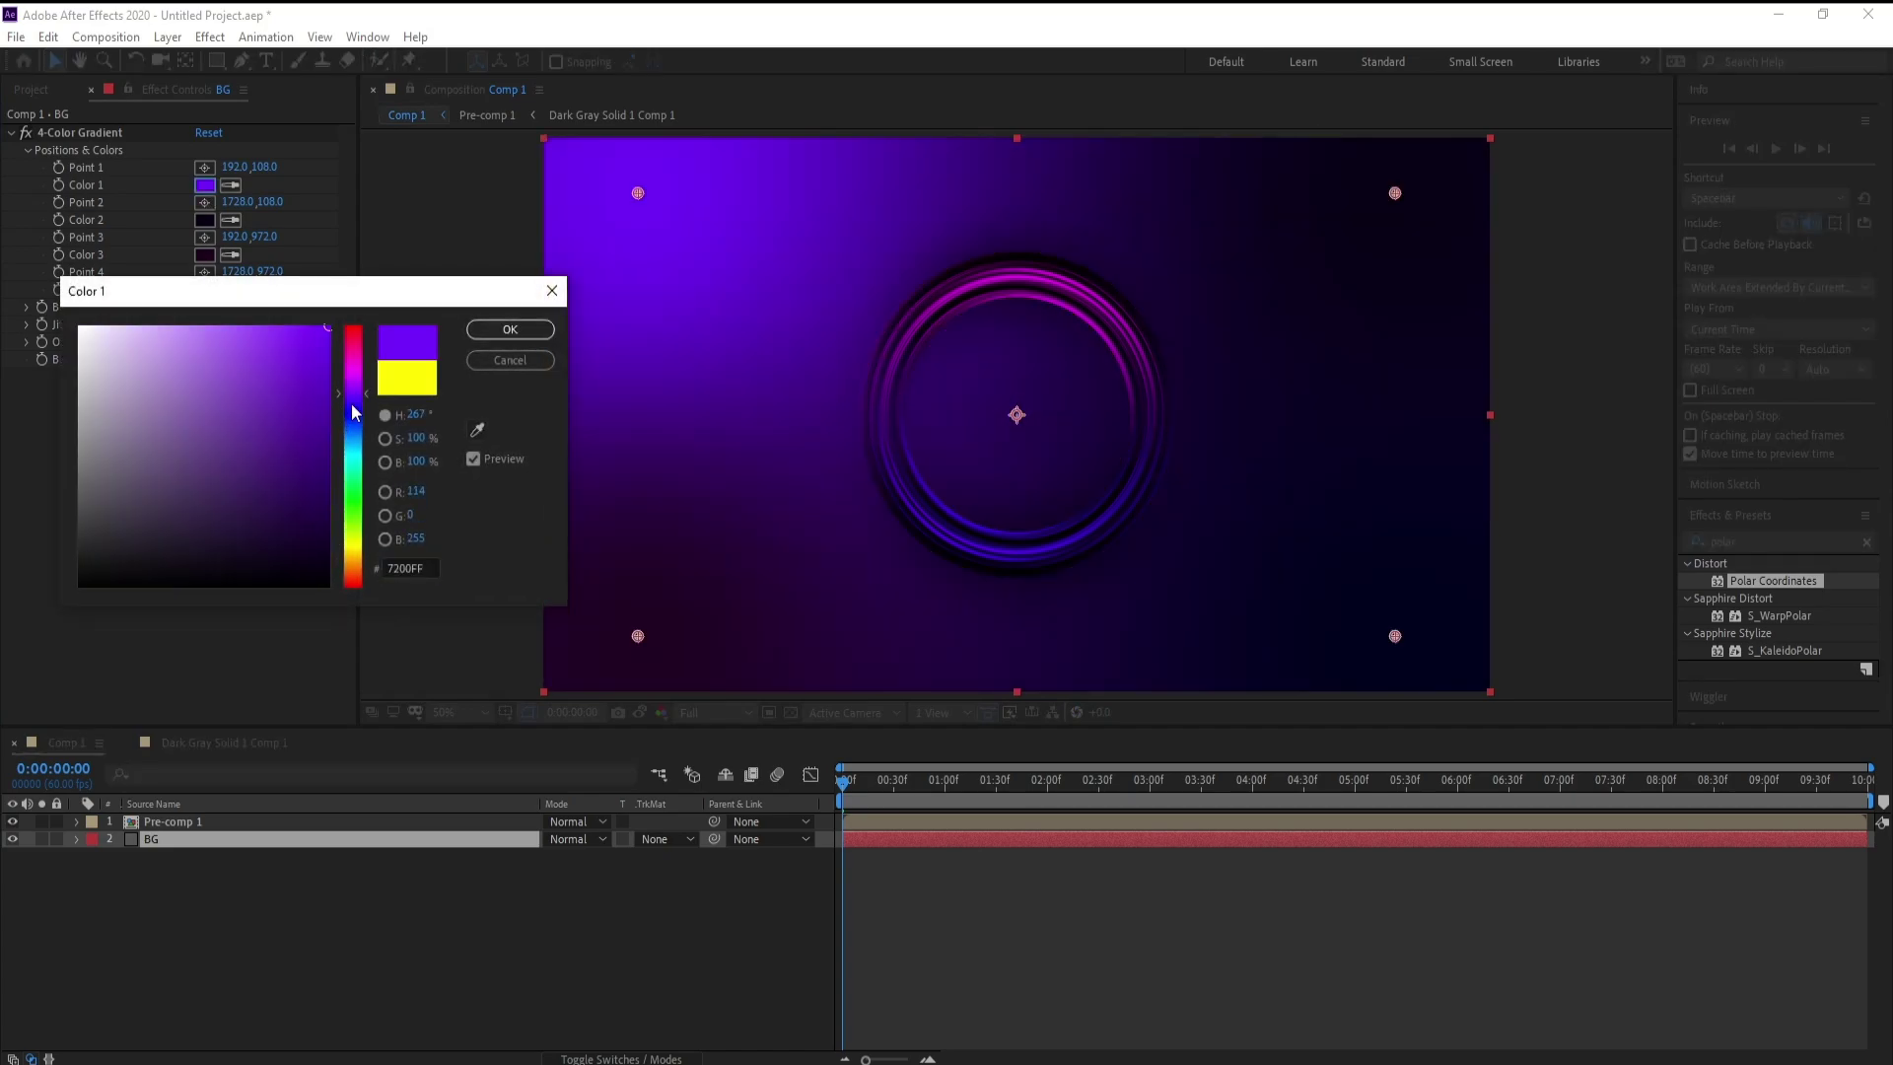
{"action": "left_click", "coordinate": [355, 380]}
{"action": "left_click", "coordinate": [331, 553]}
{"action": "left_click_drag", "start_coordinate": [332, 555], "coordinate": [350, 582]}
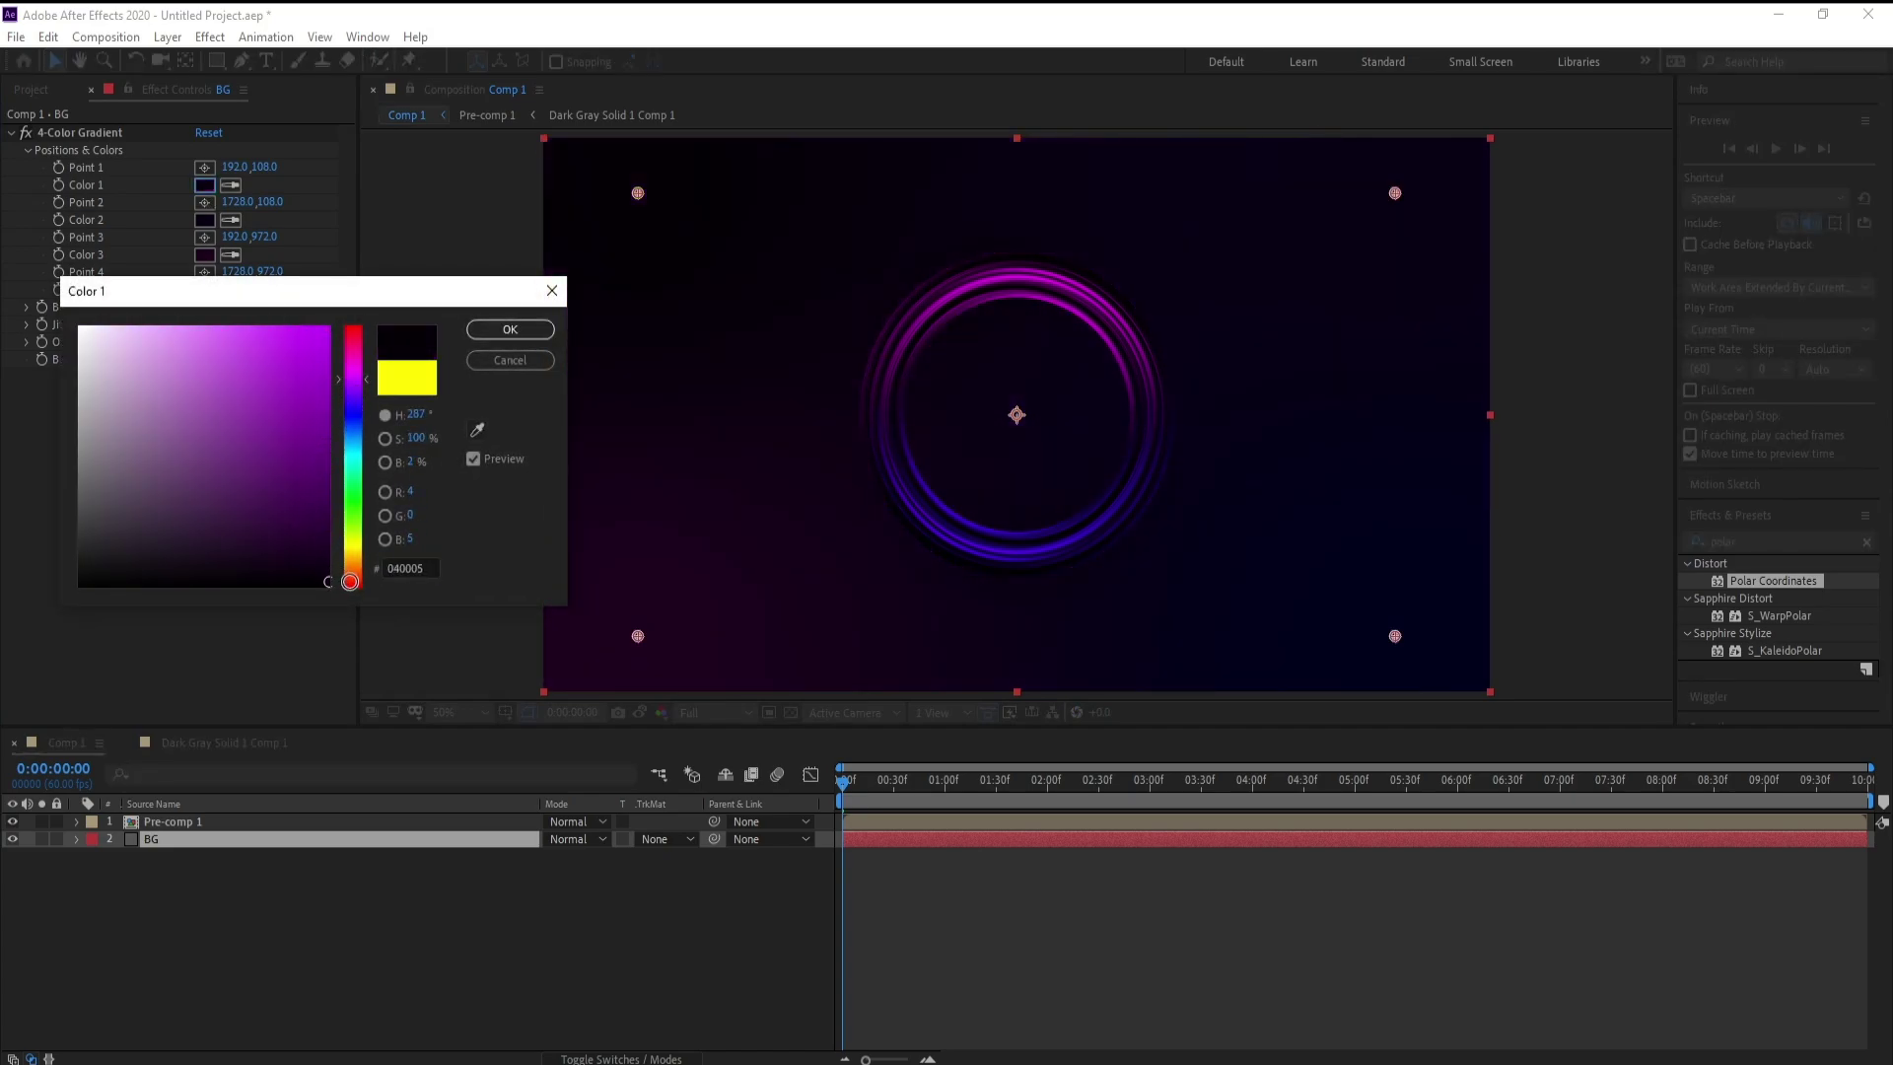
{"action": "left_click", "coordinate": [510, 329]}
{"action": "left_click", "coordinate": [758, 806]}
{"action": "key", "text": "space"}
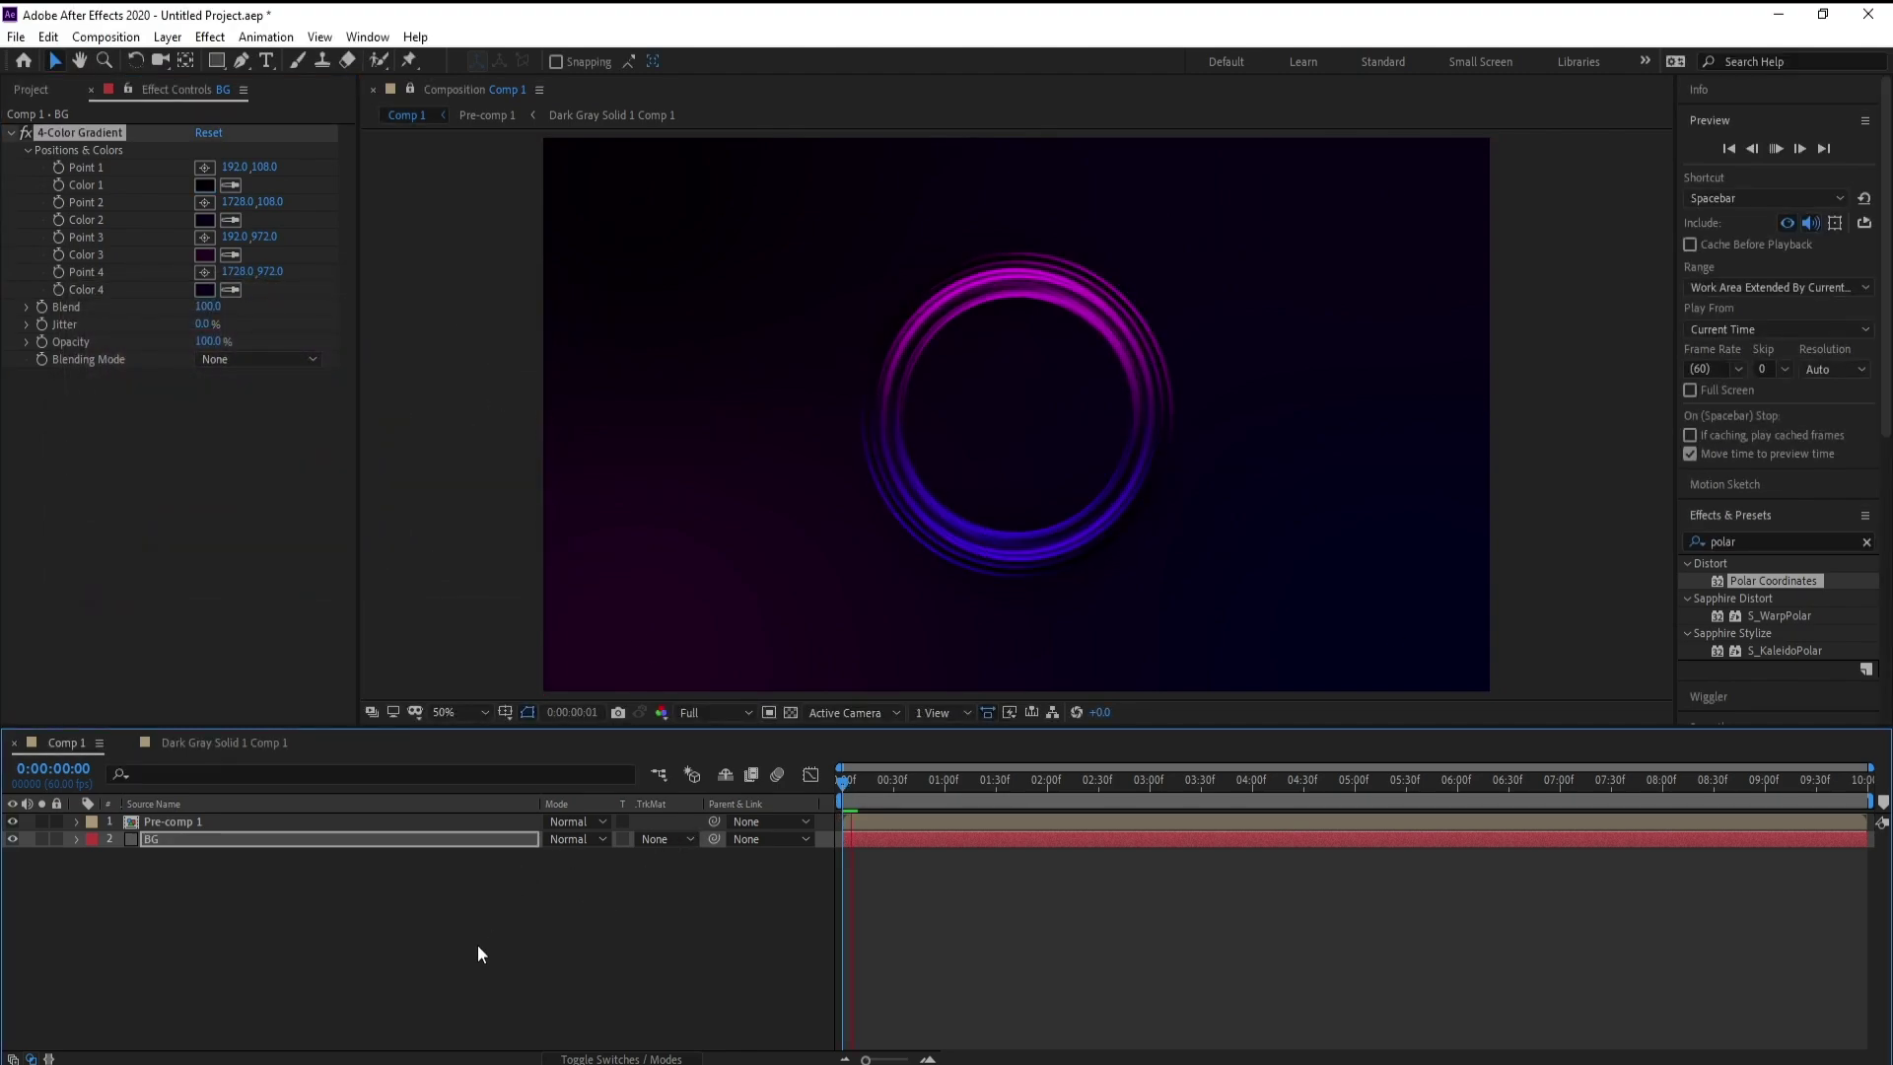